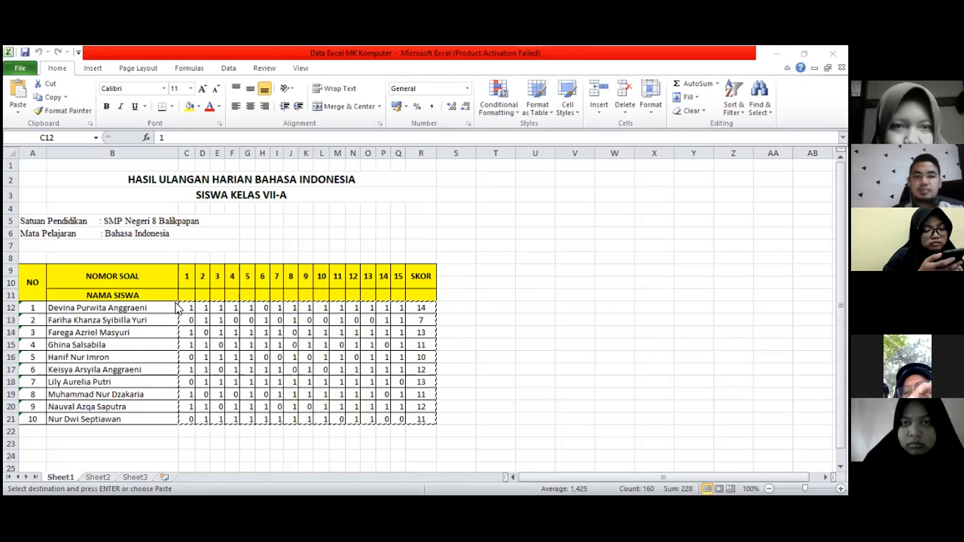
Step: Copy the students' item scores and totals in C12:R21 of Sheet1 and switch to the SPSS Data Editor
{"action": "left_click", "coordinate": [452, 375]}
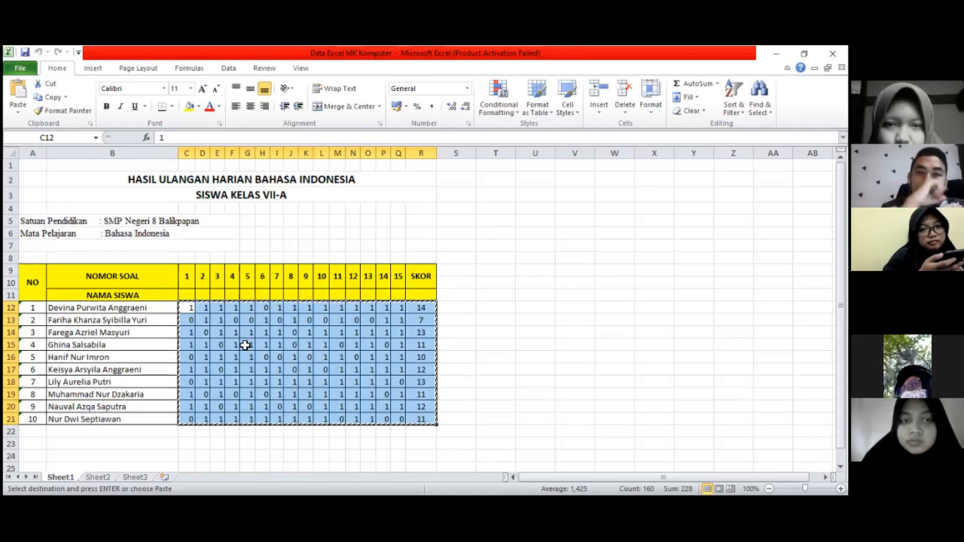
{"action": "left_click_drag", "start_coordinate": [188, 308], "coordinate": [421, 417]}
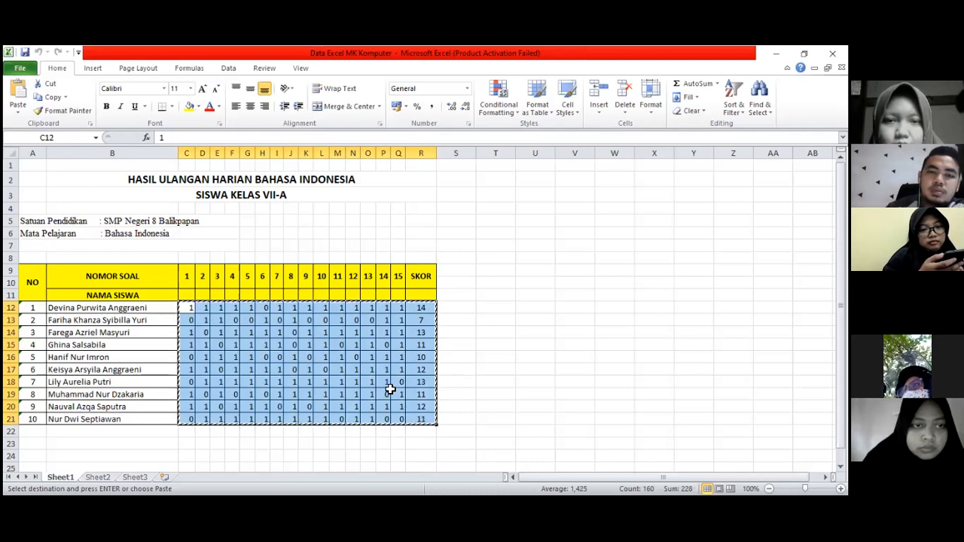
{"action": "right_click", "coordinate": [390, 389]}
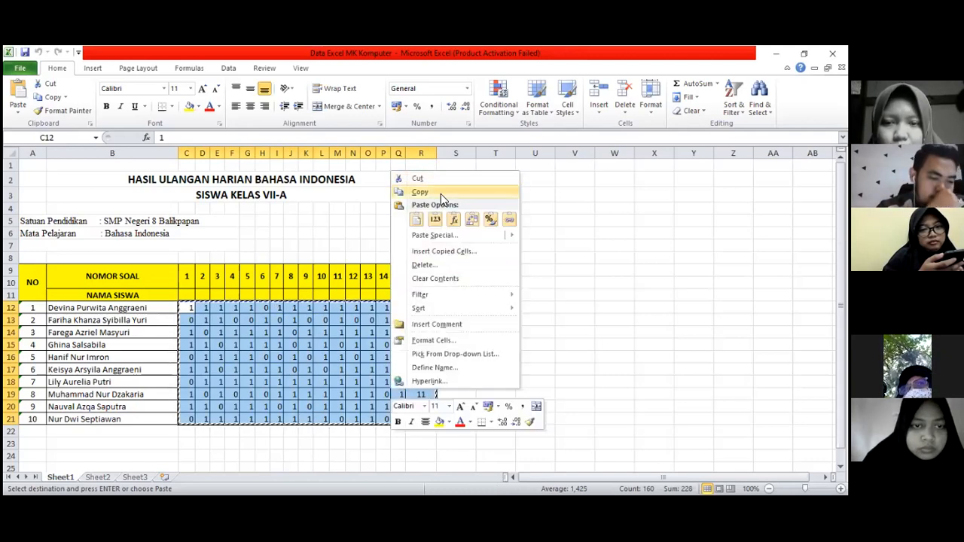
{"action": "left_click", "coordinate": [441, 194]}
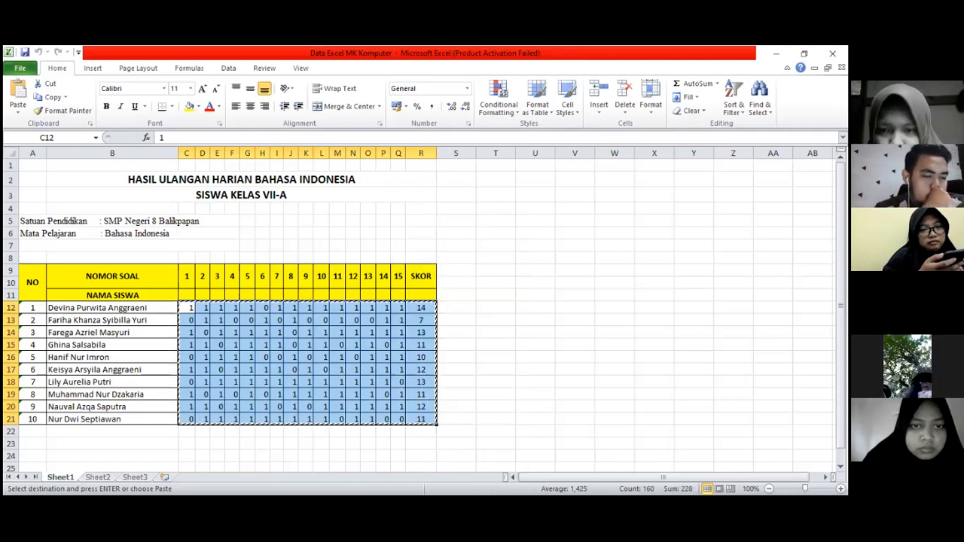
{"action": "key", "text": "alt+Tab"}
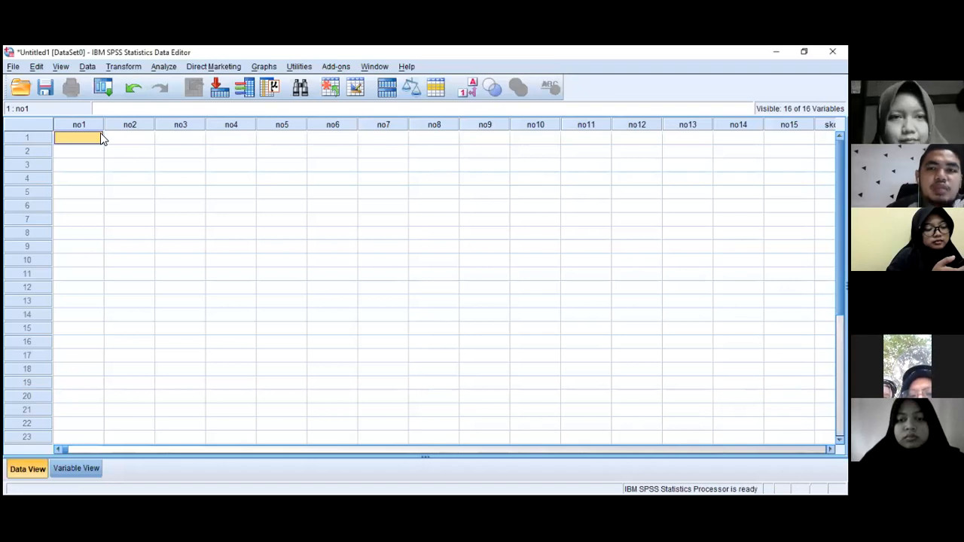
Step: Paste the copied scores into the data grid starting at row 1 of no1
{"action": "right_click", "coordinate": [100, 133]}
{"action": "left_click", "coordinate": [126, 174]}
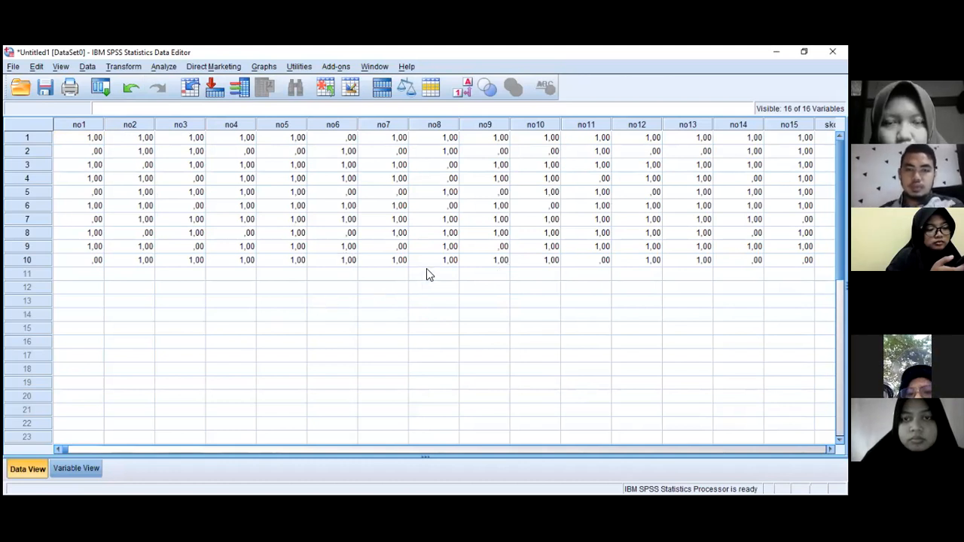
Step: Clear the data in rows 1 to 10 for variables no1 through no12
{"action": "left_click_drag", "start_coordinate": [95, 145], "coordinate": [449, 246]}
{"action": "left_click_drag", "start_coordinate": [562, 259], "coordinate": [638, 260]}
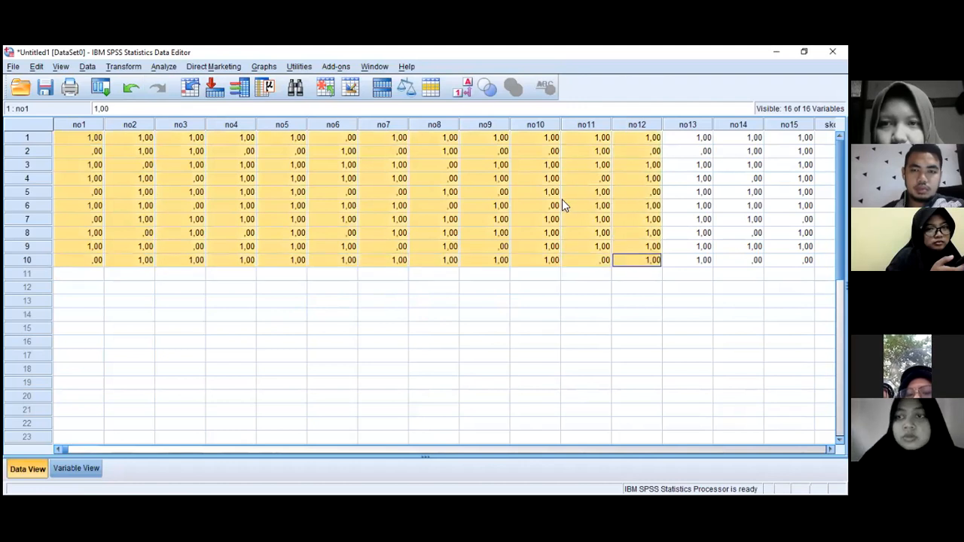
{"action": "right_click", "coordinate": [560, 199]}
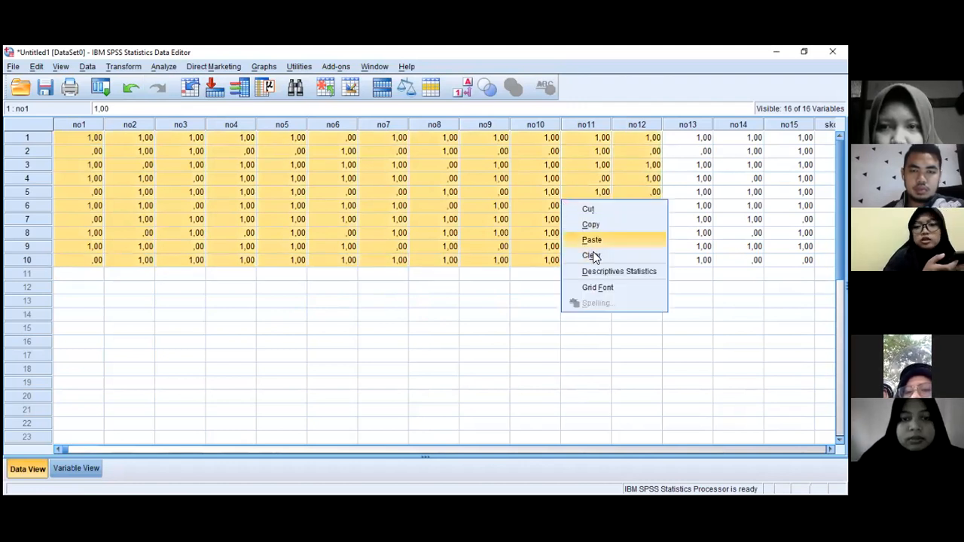
{"action": "left_click", "coordinate": [592, 255]}
{"action": "key", "text": "alt+Tab"}
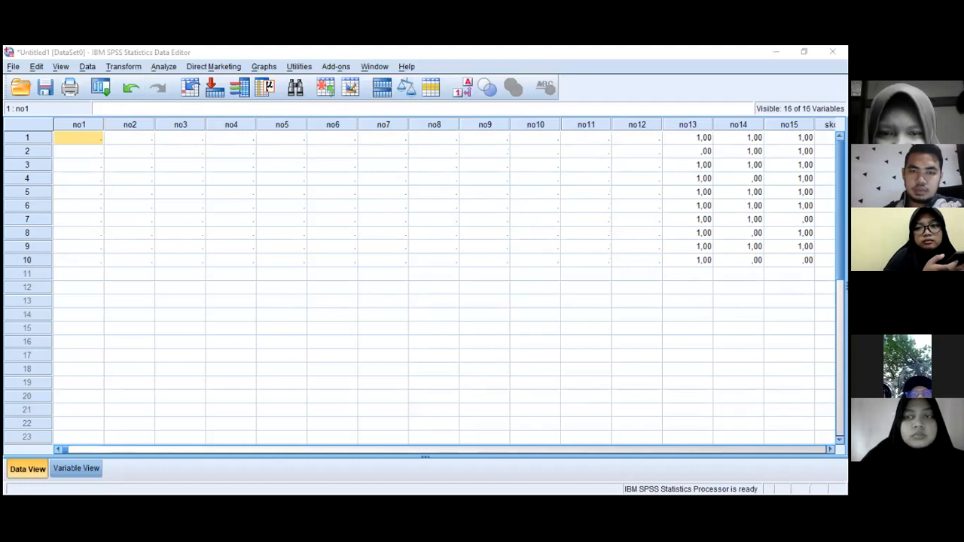
Step: Clear the data in rows 1 to 10 for no13, no14, no15 and skortotal
{"action": "left_click", "coordinate": [665, 459]}
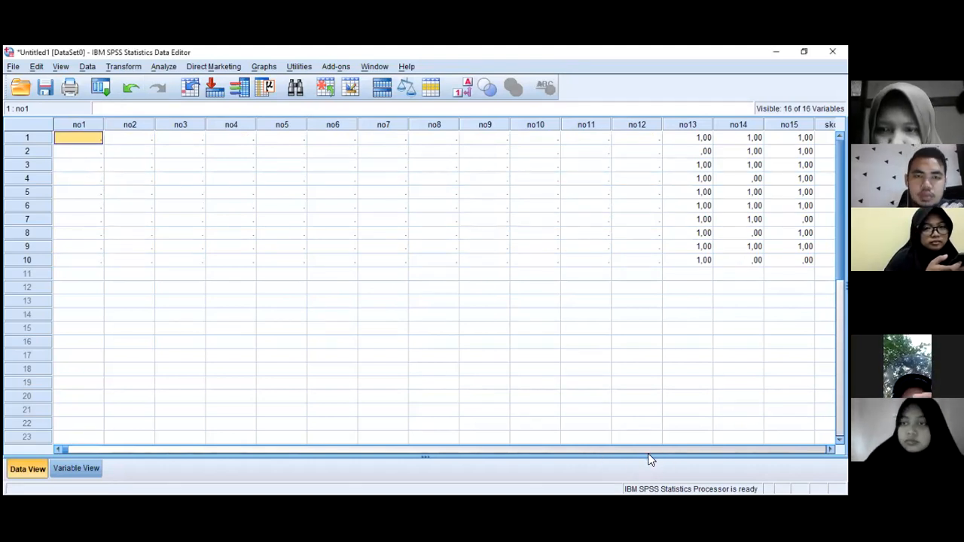
{"action": "left_click", "coordinate": [683, 449]}
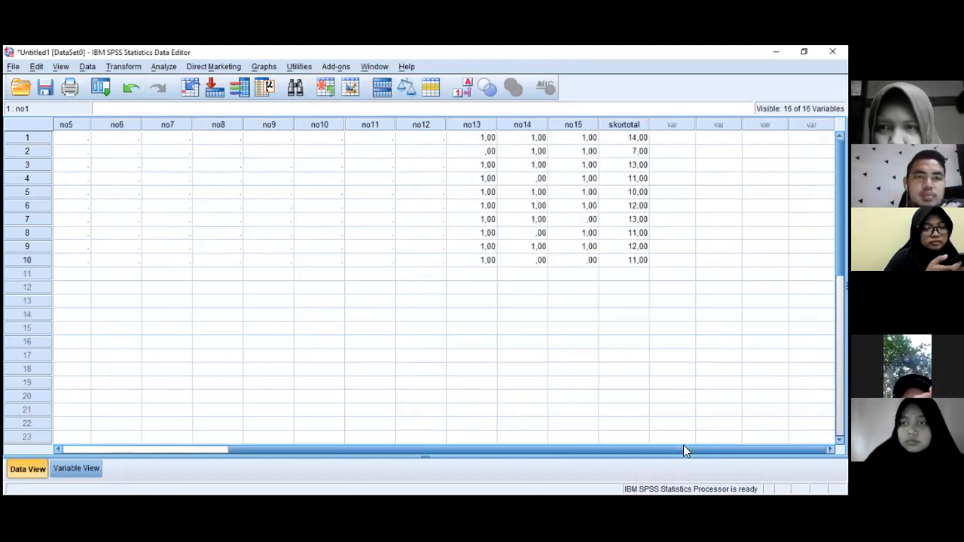
{"action": "left_click", "coordinate": [486, 139]}
{"action": "left_click_drag", "start_coordinate": [624, 227], "coordinate": [641, 267]}
{"action": "right_click", "coordinate": [597, 201]}
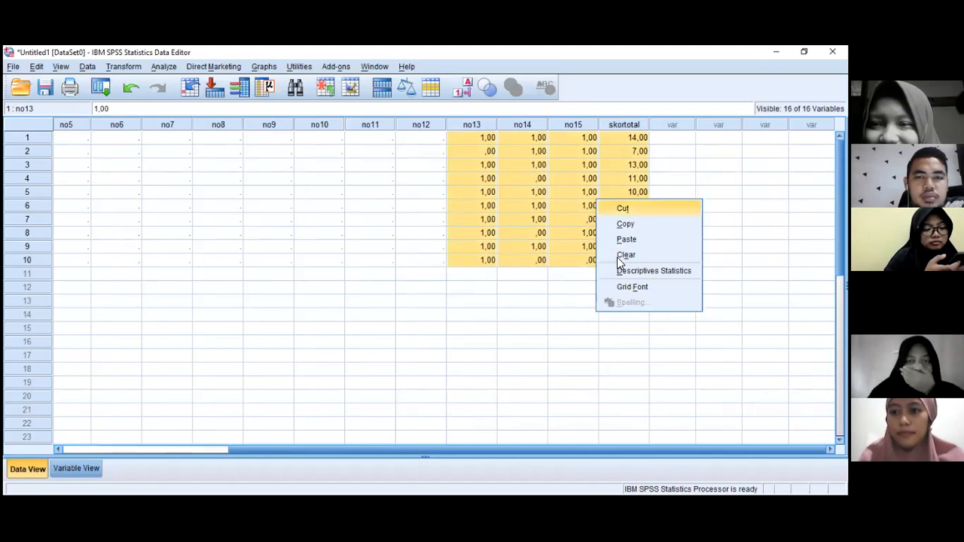
{"action": "left_click", "coordinate": [625, 255]}
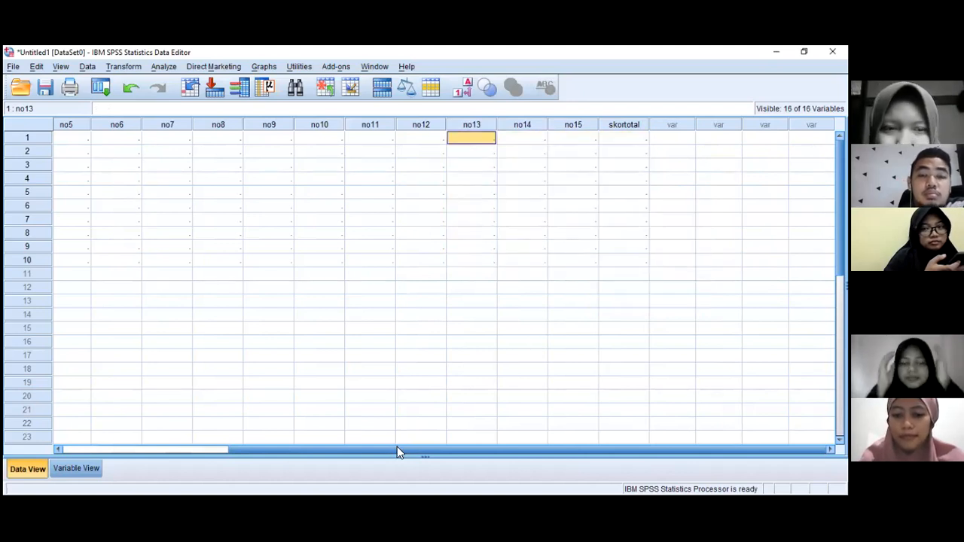
Step: Paste the copied Excel scores again with the first cell of no1 as the starting point
{"action": "left_click_drag", "start_coordinate": [397, 451], "coordinate": [11, 441]}
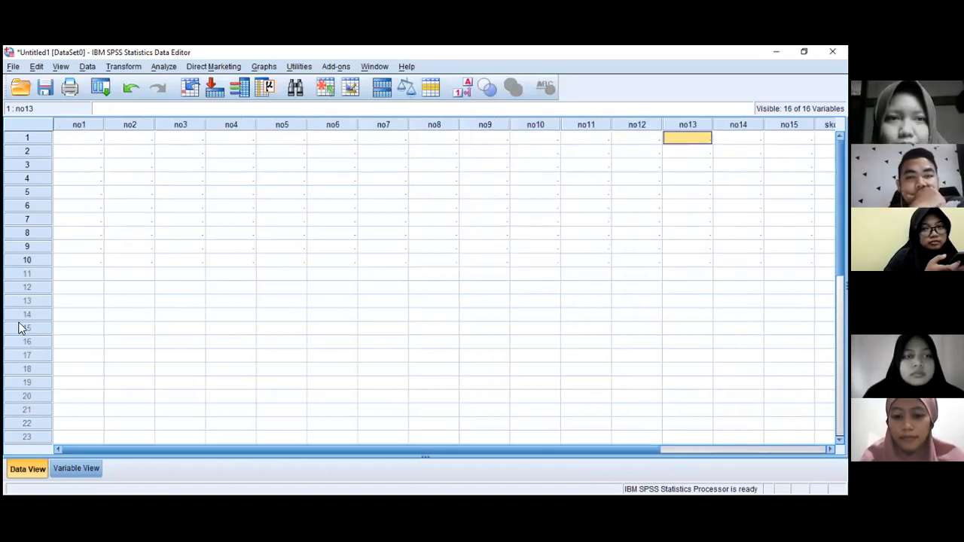
{"action": "left_click", "coordinate": [59, 140]}
{"action": "right_click", "coordinate": [58, 141]}
{"action": "left_click", "coordinate": [98, 182]}
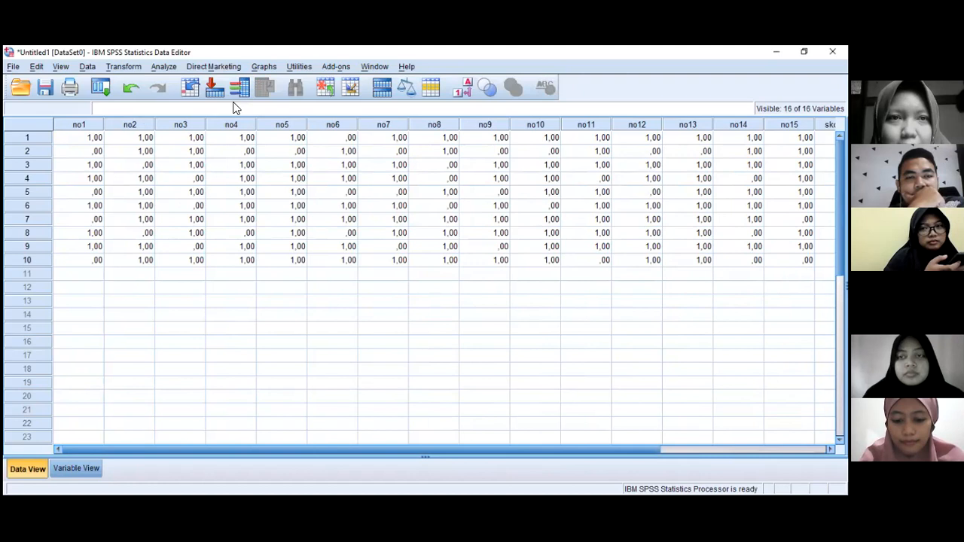
Step: Run a two-tailed Pearson bivariate correlation on no1 through no15 and skortotal, flagging significant correlations
{"action": "left_click", "coordinate": [167, 66]}
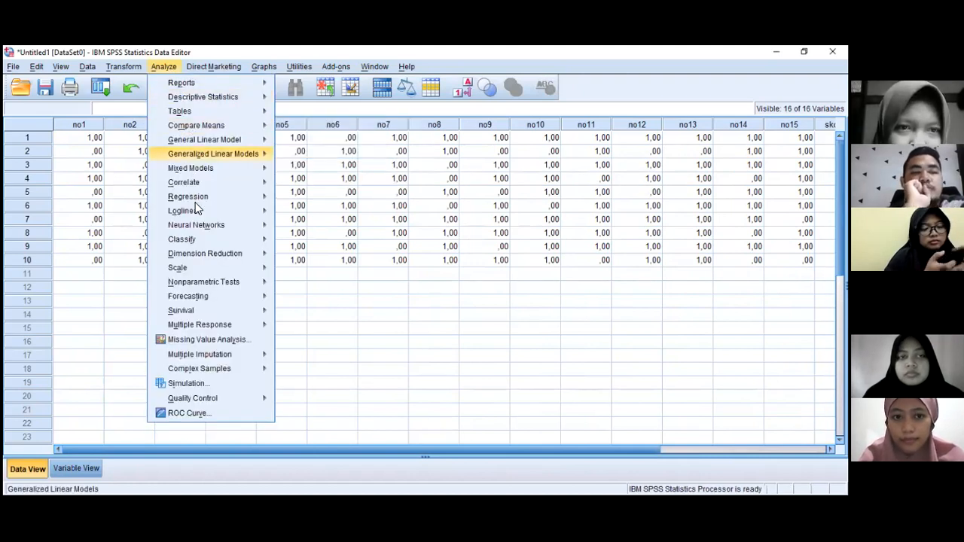
{"action": "mouse_move", "coordinate": [211, 188]}
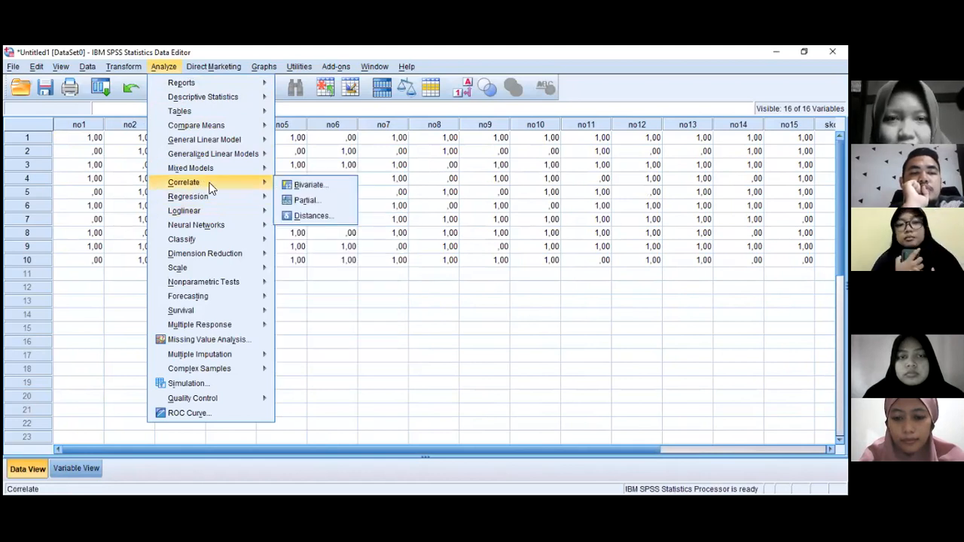
{"action": "left_click", "coordinate": [312, 186]}
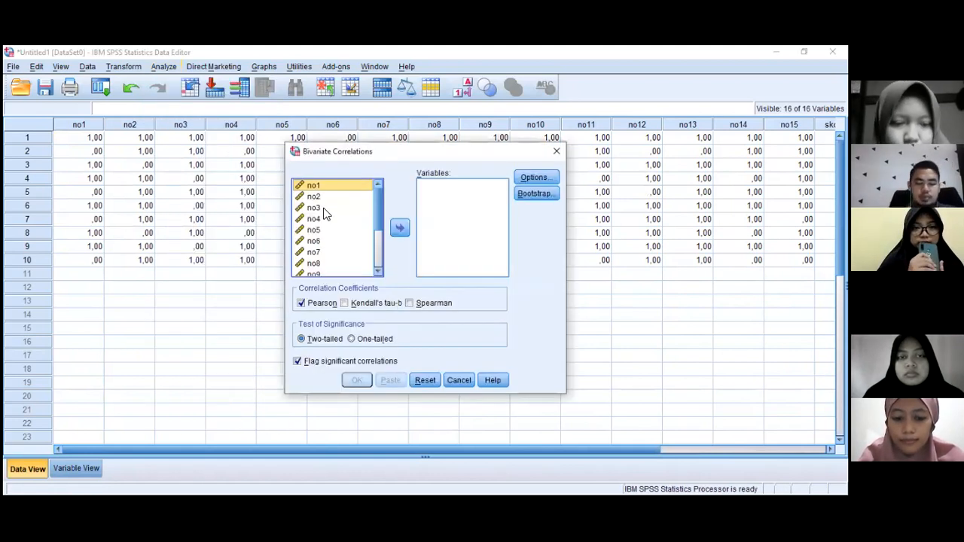
{"action": "key", "text": "ctrl+a"}
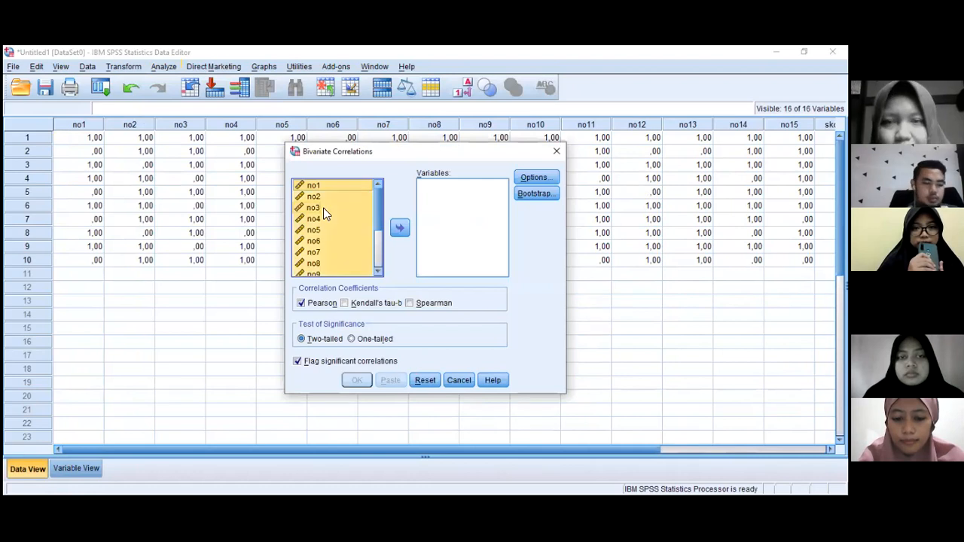
{"action": "left_click", "coordinate": [400, 230]}
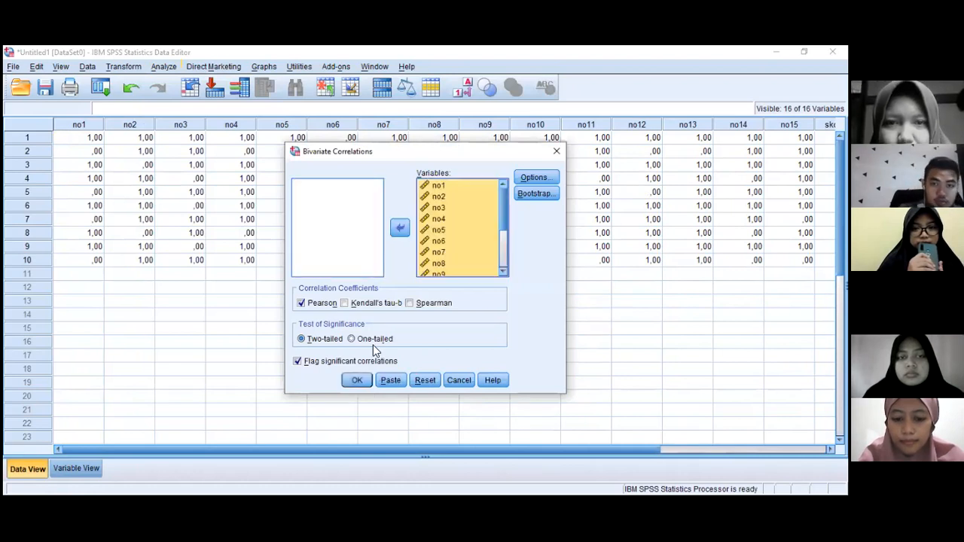
{"action": "left_click", "coordinate": [358, 380]}
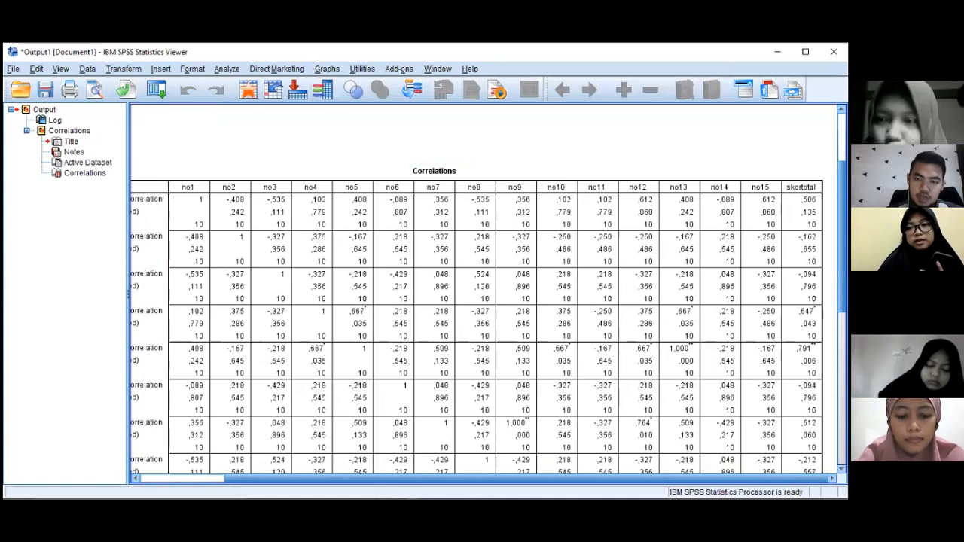
Step: Examine the Correlations table down to its significance footnotes, including each item's correlation with skortotal
{"action": "scroll", "coordinate": [482, 293], "scroll_direction": "down", "scroll_amount": 2}
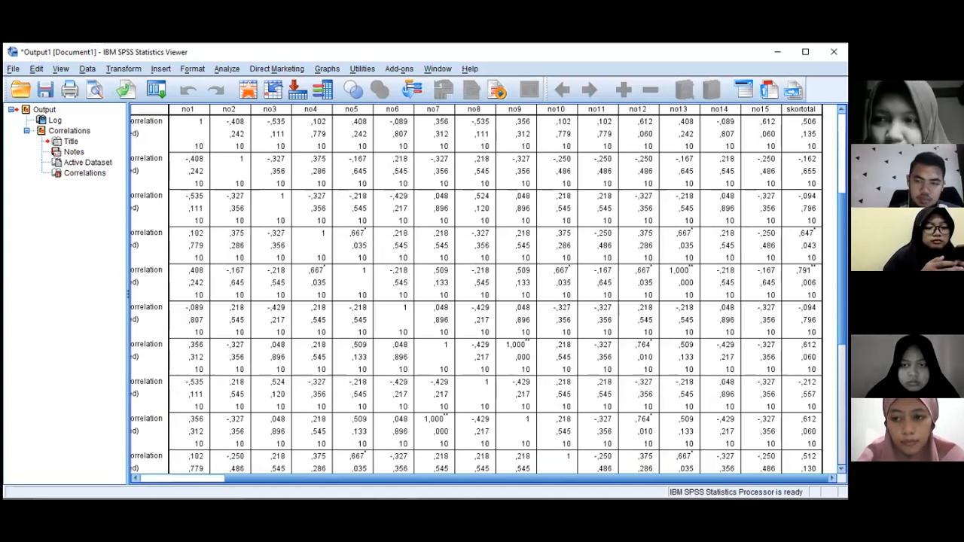
{"action": "scroll", "coordinate": [477, 289], "scroll_direction": "down", "scroll_amount": 4}
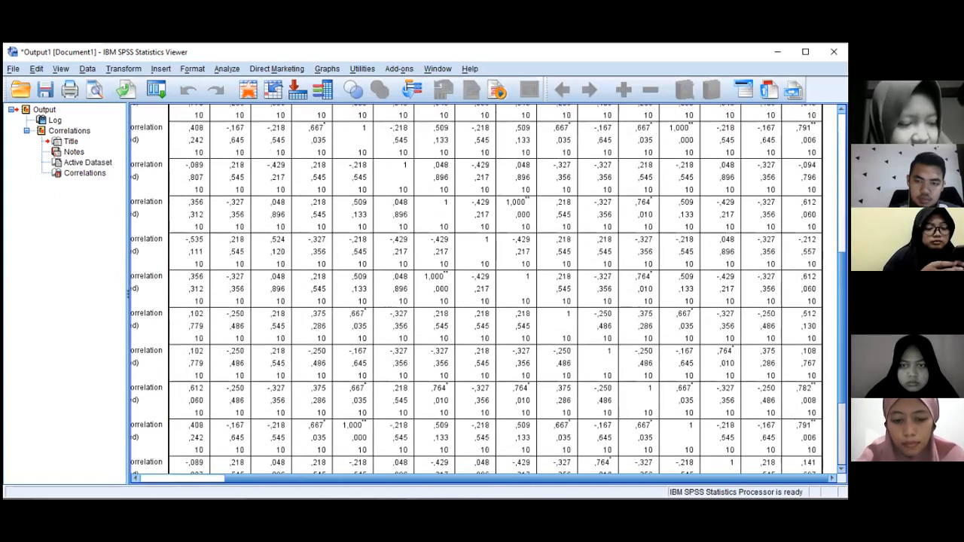
{"action": "scroll", "coordinate": [476, 288], "scroll_direction": "down", "scroll_amount": 1}
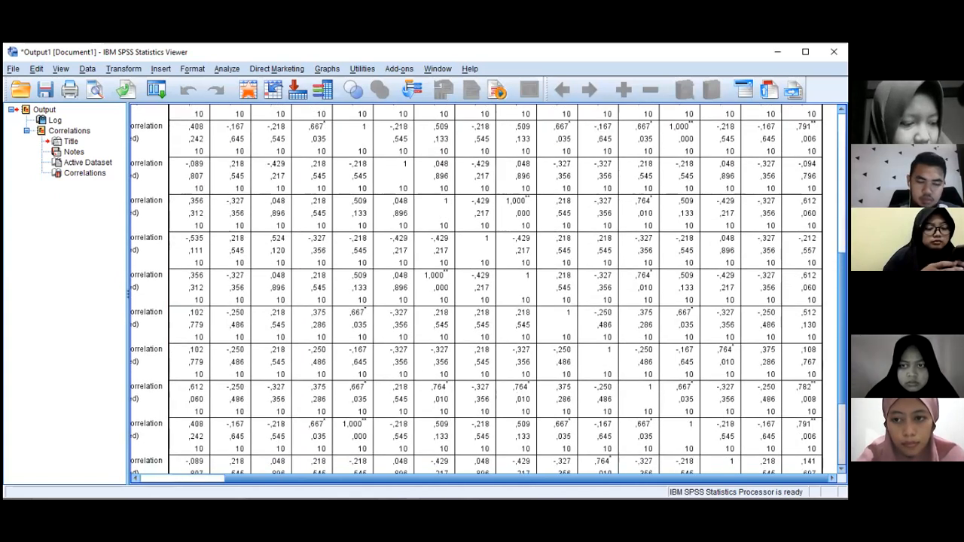
{"action": "scroll", "coordinate": [476, 289], "scroll_direction": "down", "scroll_amount": 4}
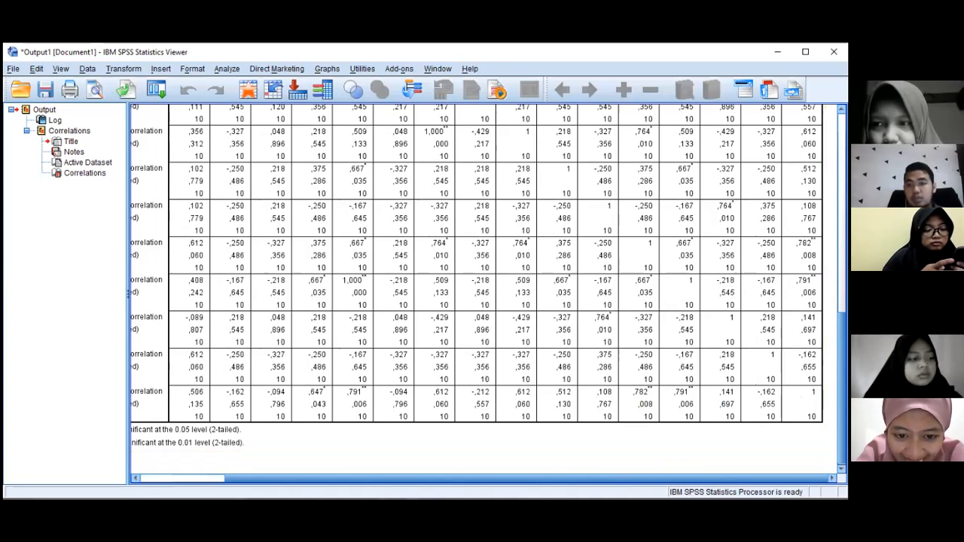
{"action": "scroll", "coordinate": [482, 294], "scroll_direction": "up", "scroll_amount": 10}
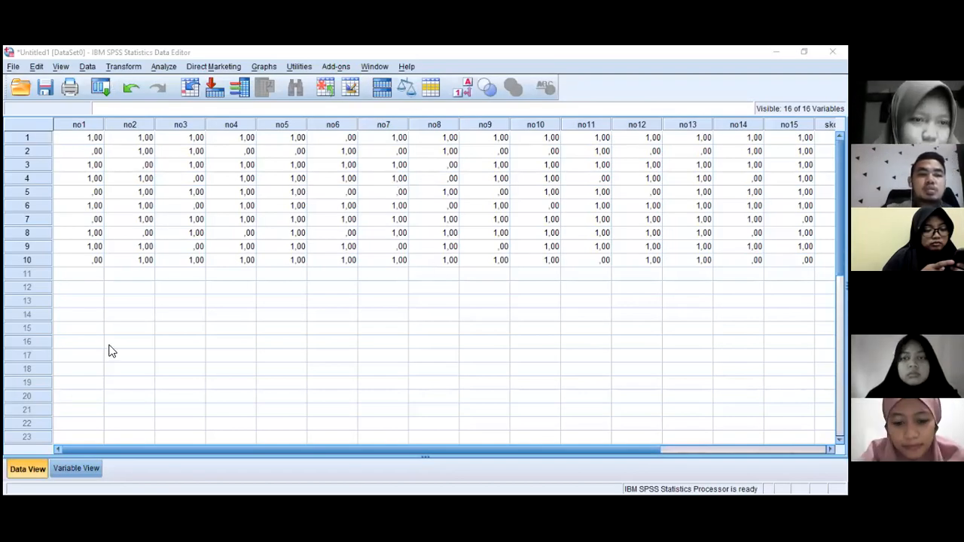
Step: Delete the variables no2 and no3 from the dataset's variable list
{"action": "key", "text": "ctrl+t"}
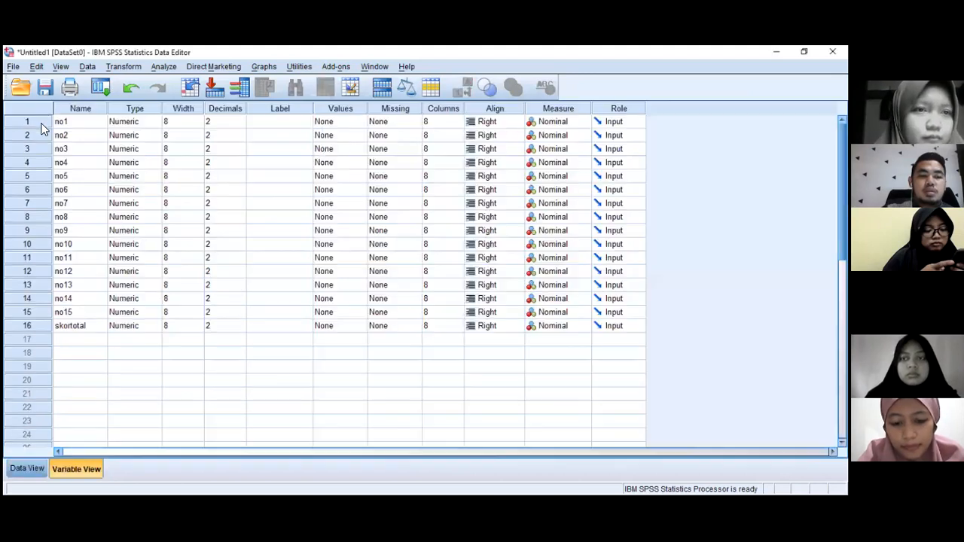
{"action": "left_click", "coordinate": [40, 138]}
{"action": "right_click", "coordinate": [41, 139]}
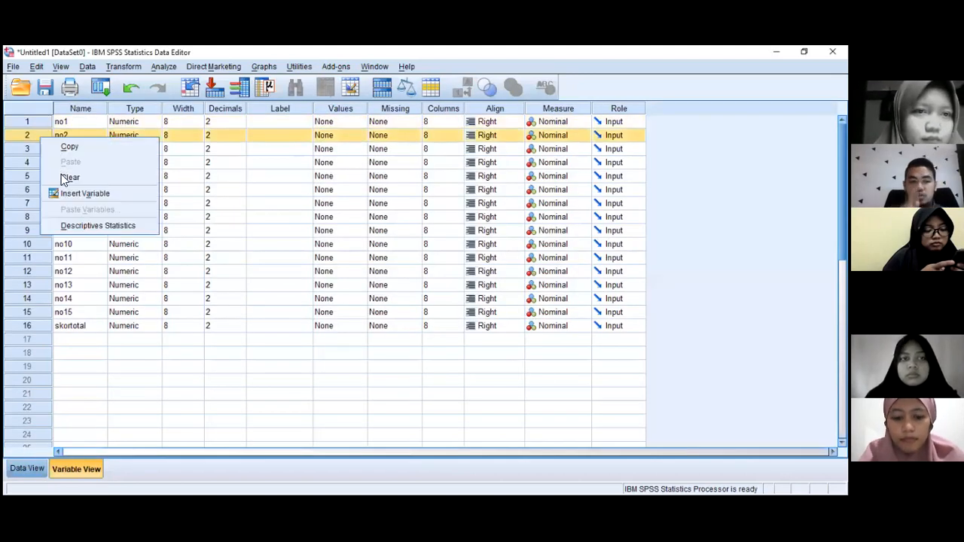
{"action": "left_click", "coordinate": [68, 178]}
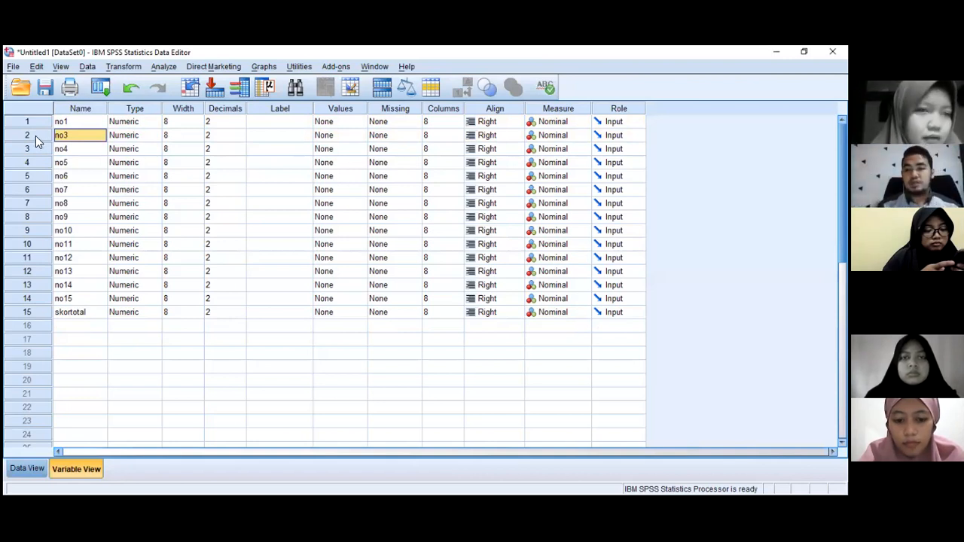
{"action": "right_click", "coordinate": [36, 136]}
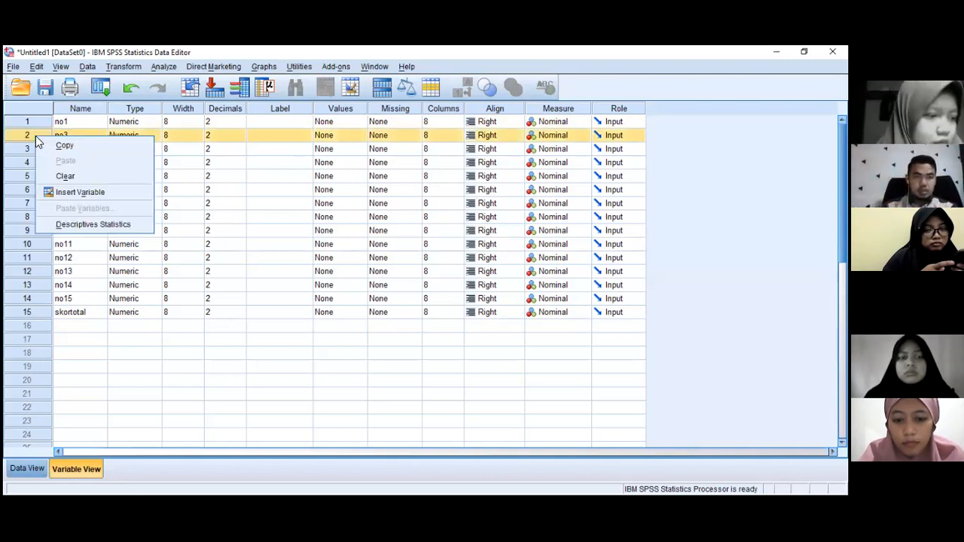
{"action": "left_click", "coordinate": [66, 178]}
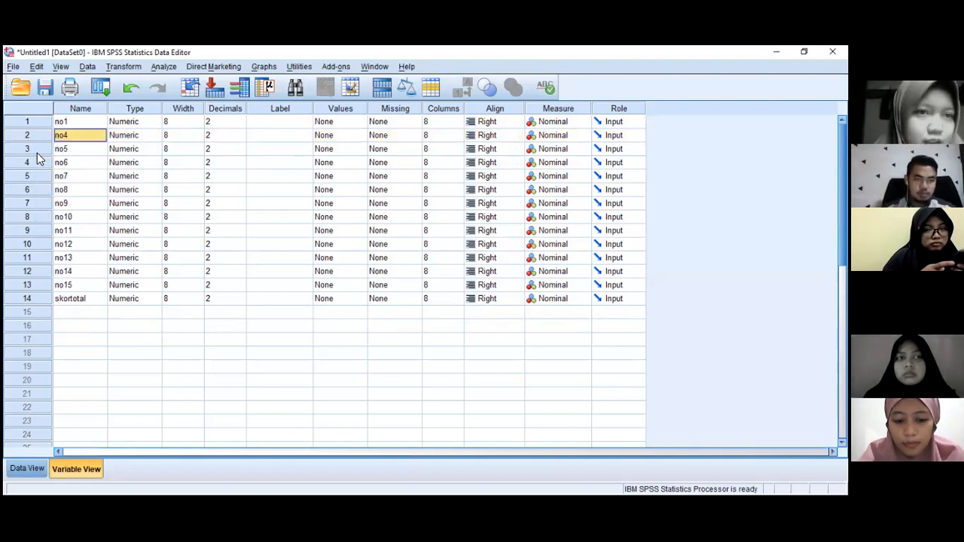
Step: Delete the variable no6 from the dataset's variable list
{"action": "left_click", "coordinate": [47, 176]}
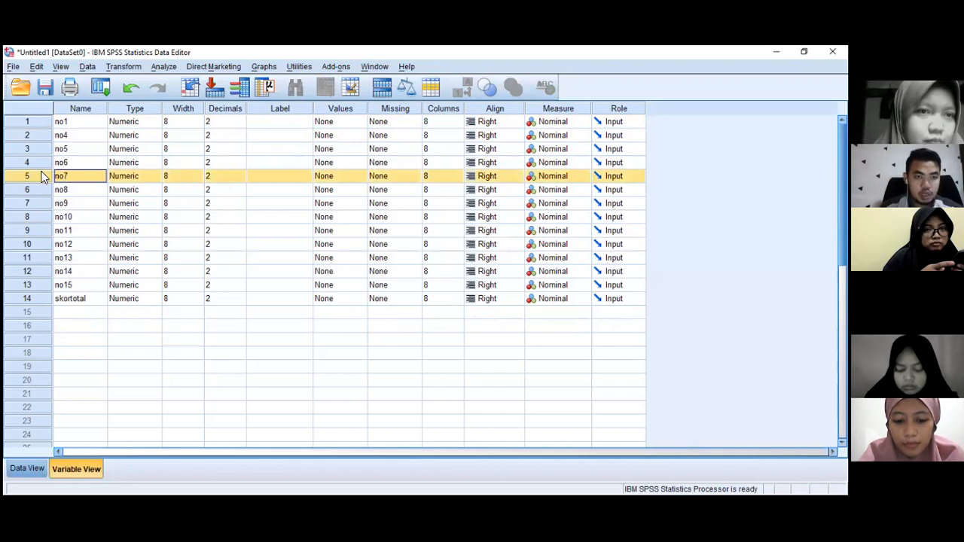
{"action": "left_click", "coordinate": [37, 164]}
{"action": "right_click", "coordinate": [37, 164]}
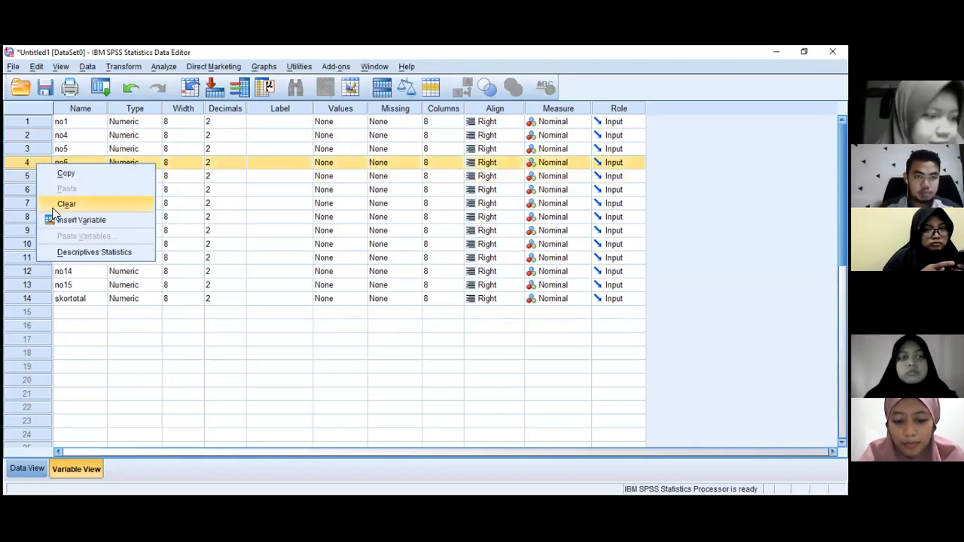
{"action": "left_click", "coordinate": [64, 204]}
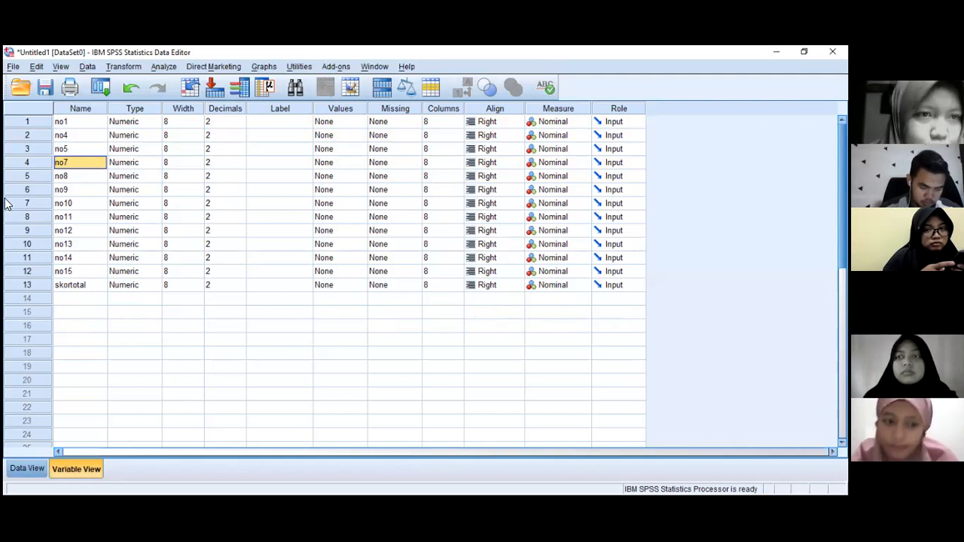
Step: Delete the variables no8 and no11 from the dataset's variable list
{"action": "right_click", "coordinate": [33, 173]}
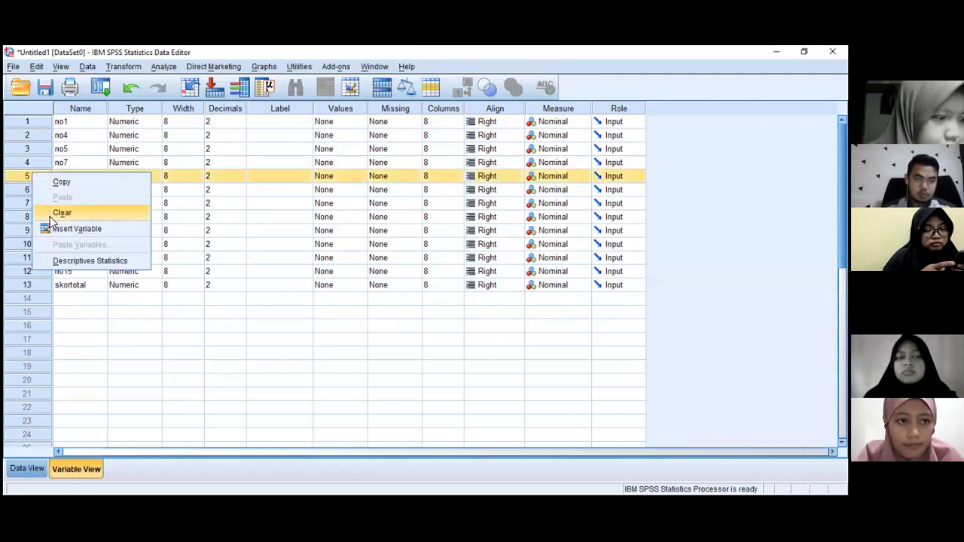
{"action": "left_click", "coordinate": [62, 213]}
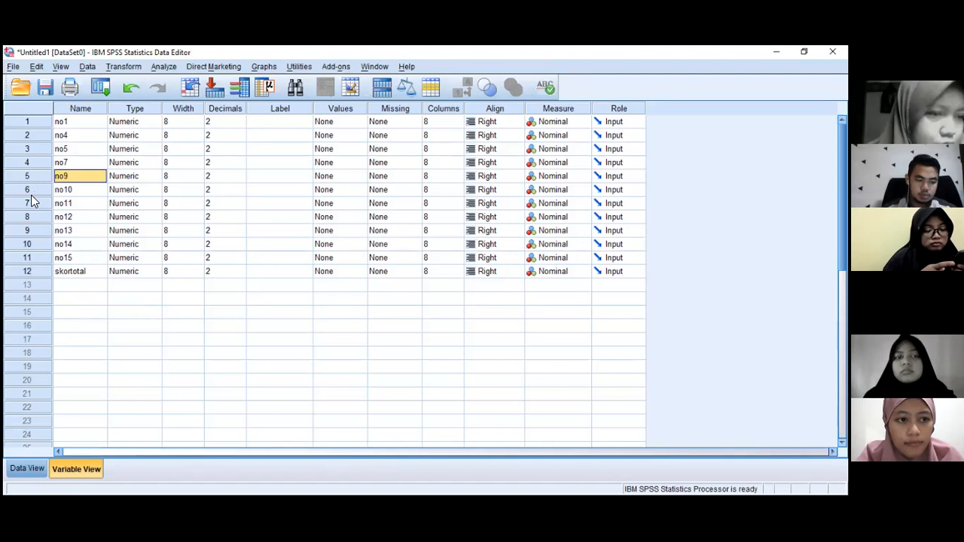
{"action": "left_click", "coordinate": [27, 203]}
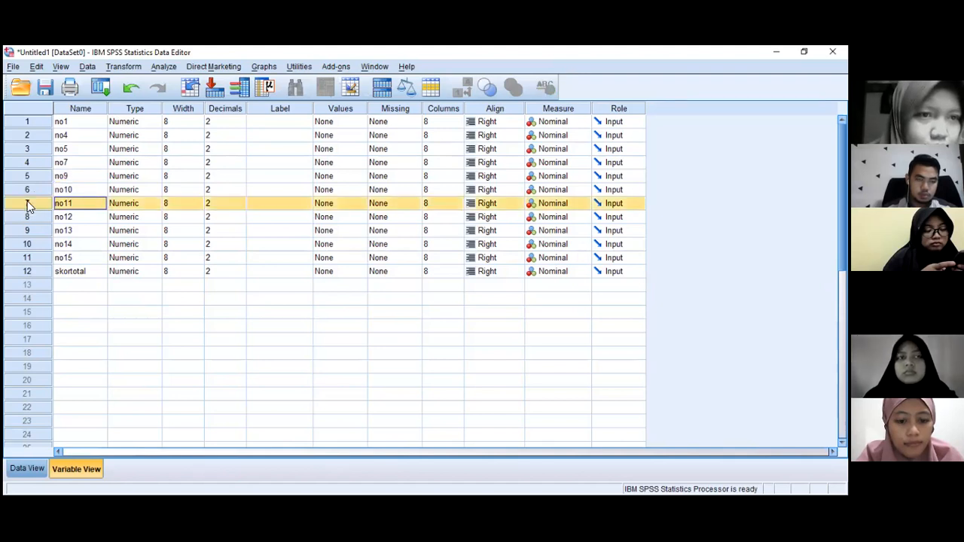
{"action": "right_click", "coordinate": [28, 203]}
{"action": "left_click", "coordinate": [54, 244]}
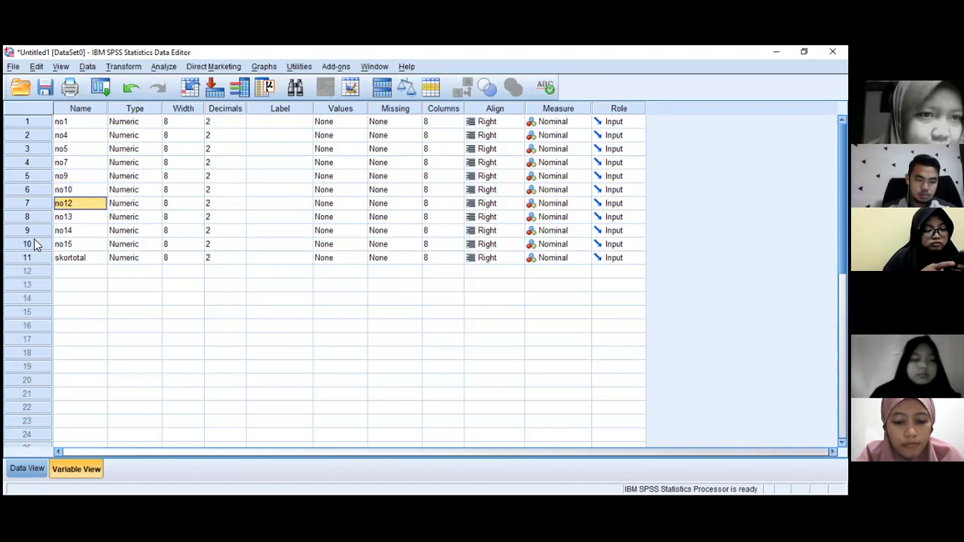
Step: Delete the variables no14 and no15 from the dataset's variable list
{"action": "left_click", "coordinate": [35, 231]}
{"action": "right_click", "coordinate": [36, 232]}
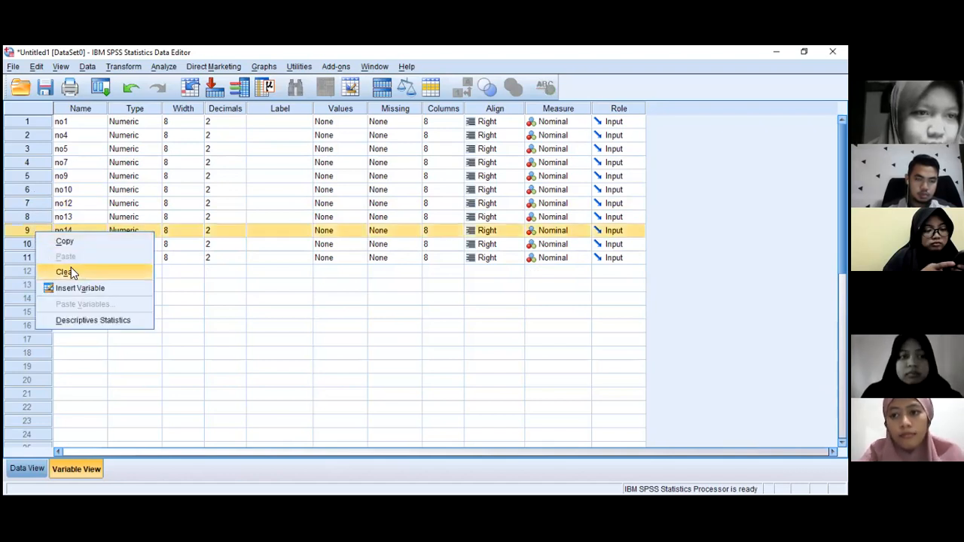
{"action": "left_click", "coordinate": [57, 271]}
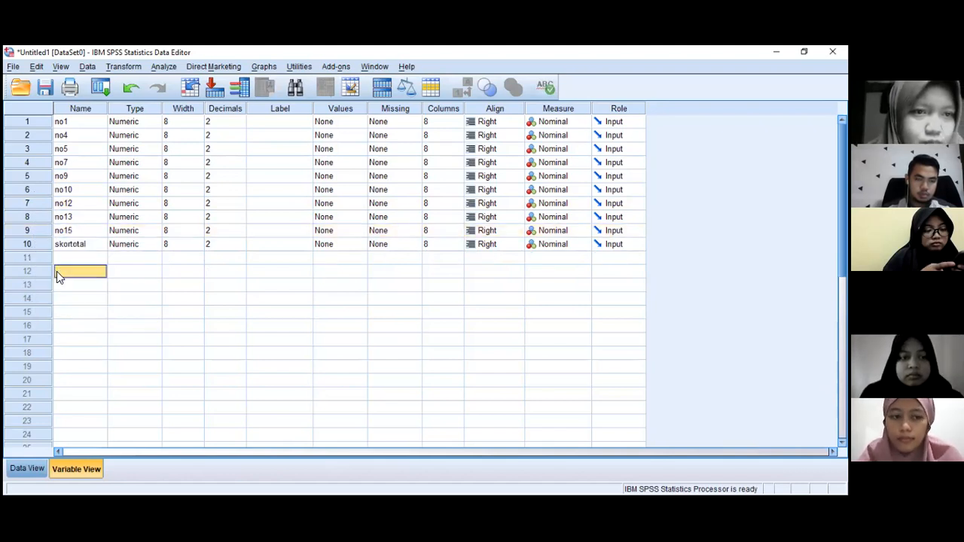
{"action": "left_click", "coordinate": [31, 232]}
{"action": "right_click", "coordinate": [32, 233]}
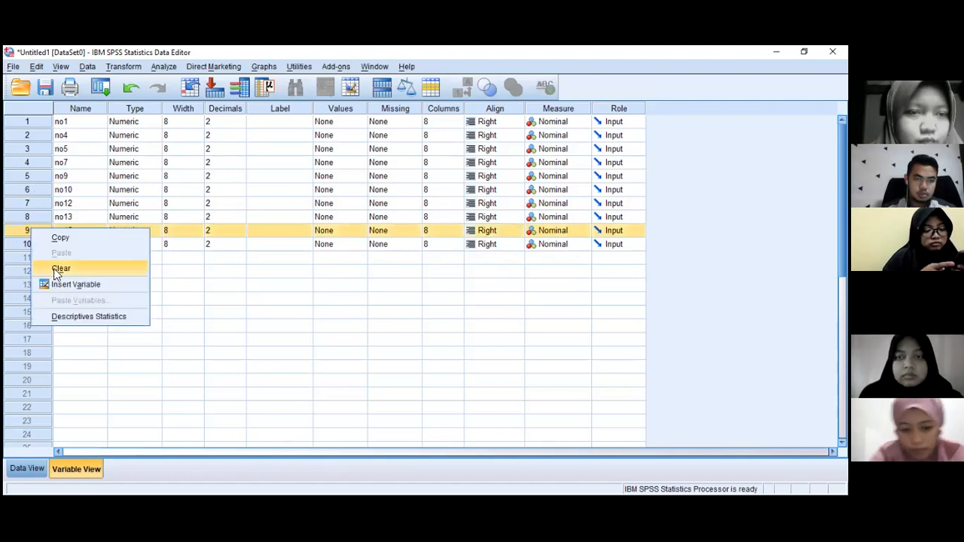
{"action": "left_click", "coordinate": [54, 268]}
Step: Delete the variable skortotal from the variable list and display the dataset's case values
{"action": "right_click", "coordinate": [44, 233]}
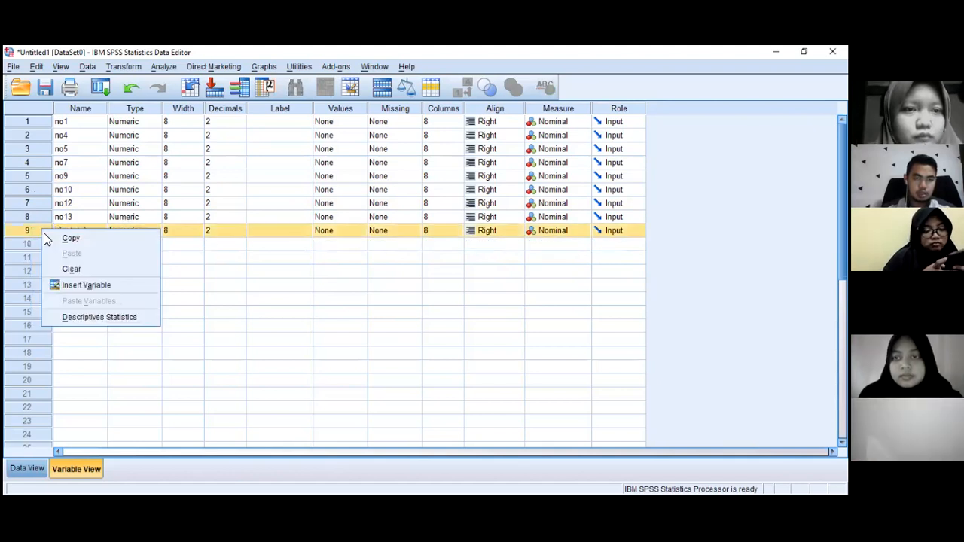
{"action": "left_click", "coordinate": [58, 268]}
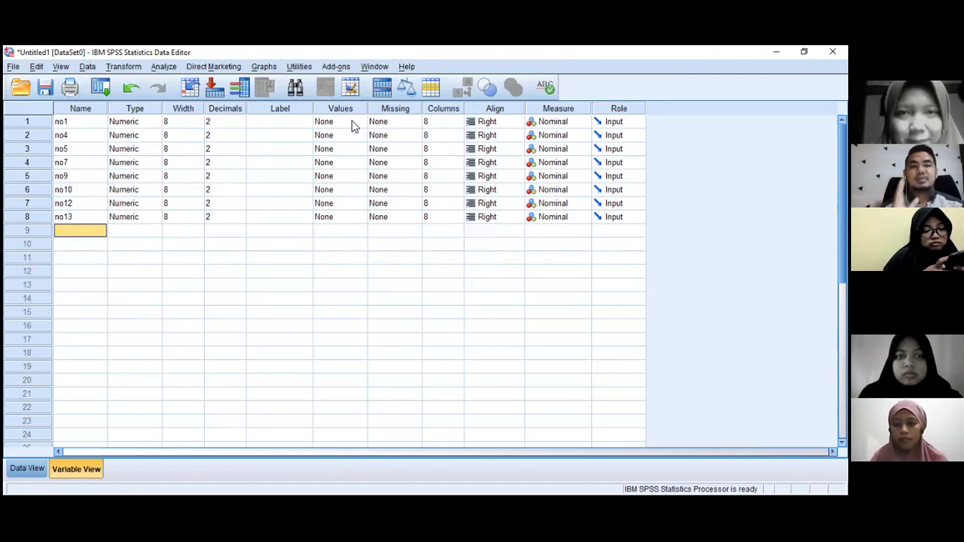
{"action": "left_click", "coordinate": [173, 217]}
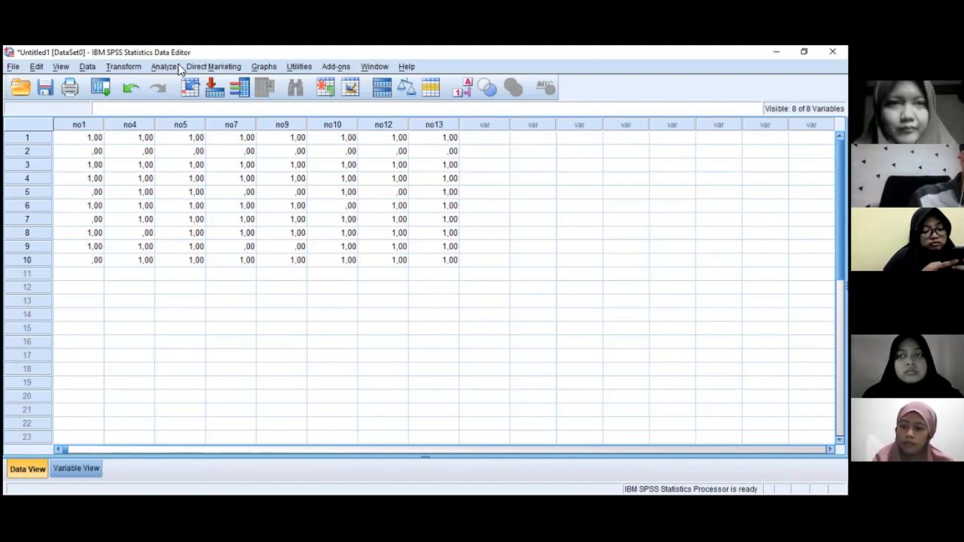
Step: Start a Reliability Analysis and add all remaining variables, no1 through no13, as its items
{"action": "left_click", "coordinate": [164, 68]}
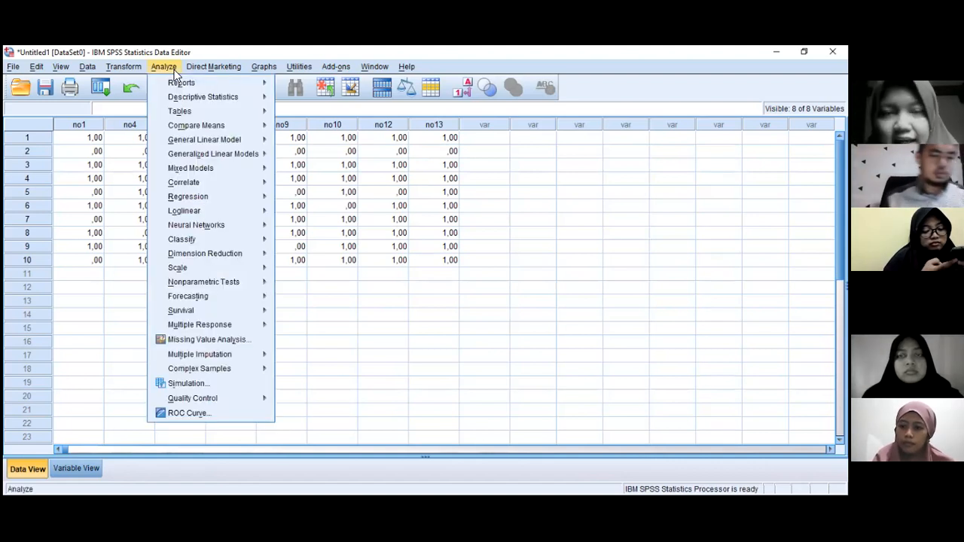
{"action": "left_click", "coordinate": [173, 67]}
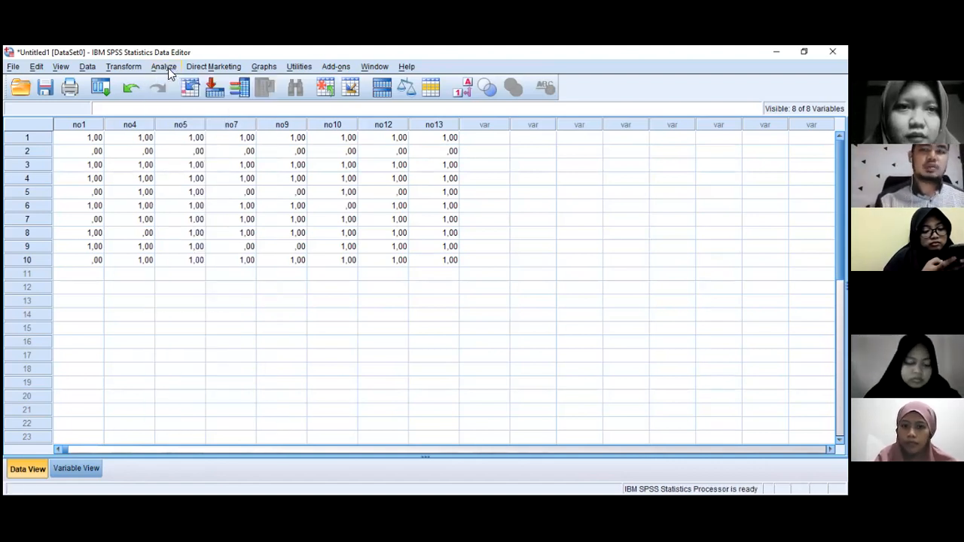
{"action": "left_click", "coordinate": [168, 68]}
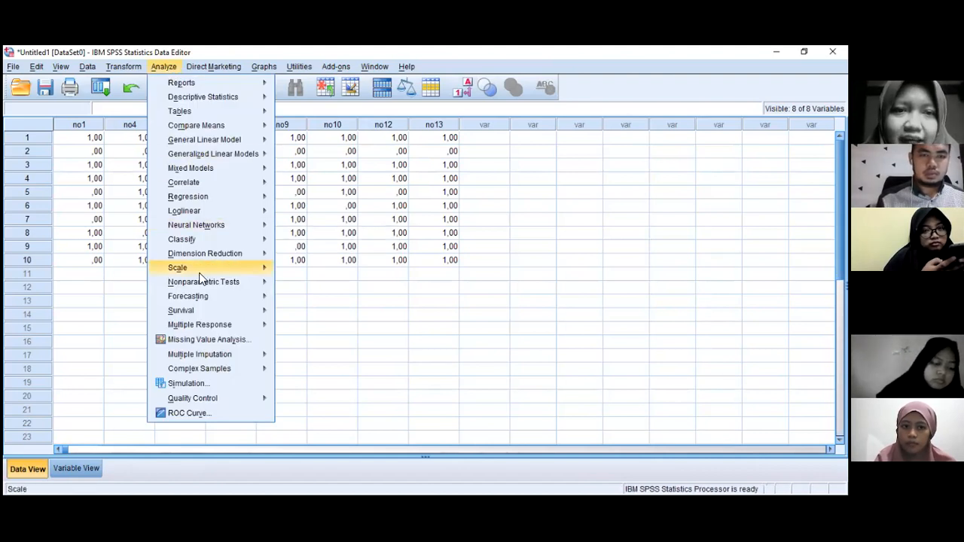
{"action": "mouse_move", "coordinate": [215, 269]}
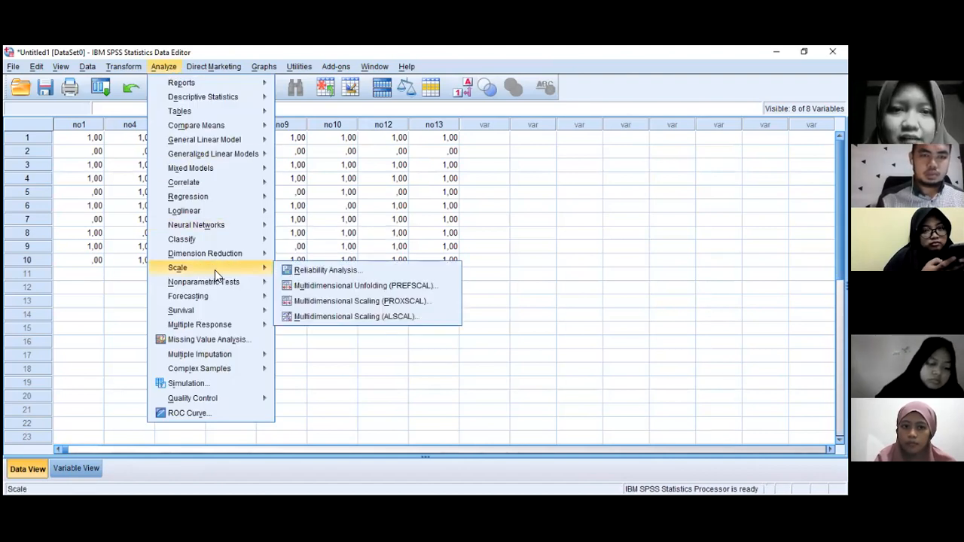
{"action": "left_click", "coordinate": [294, 273]}
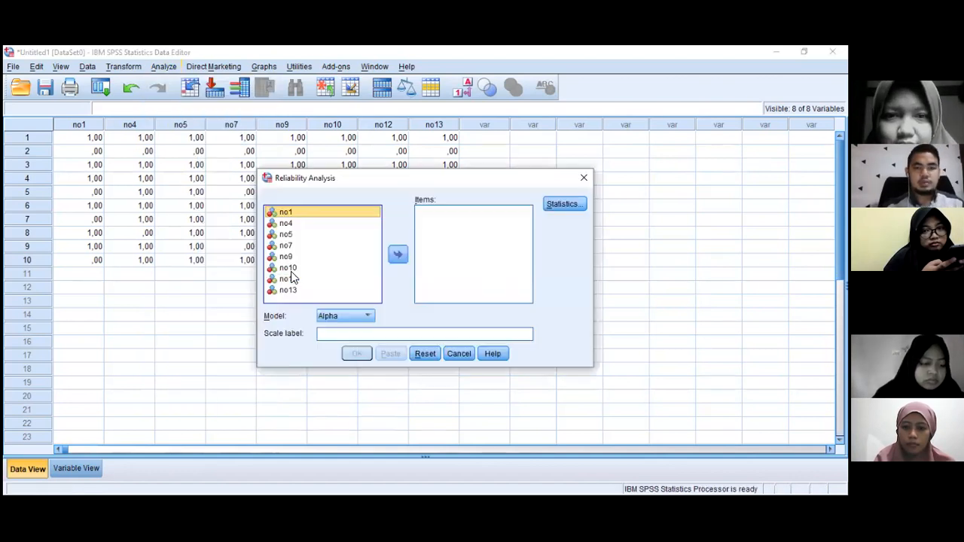
{"action": "left_click", "coordinate": [349, 284], "text": "shift"}
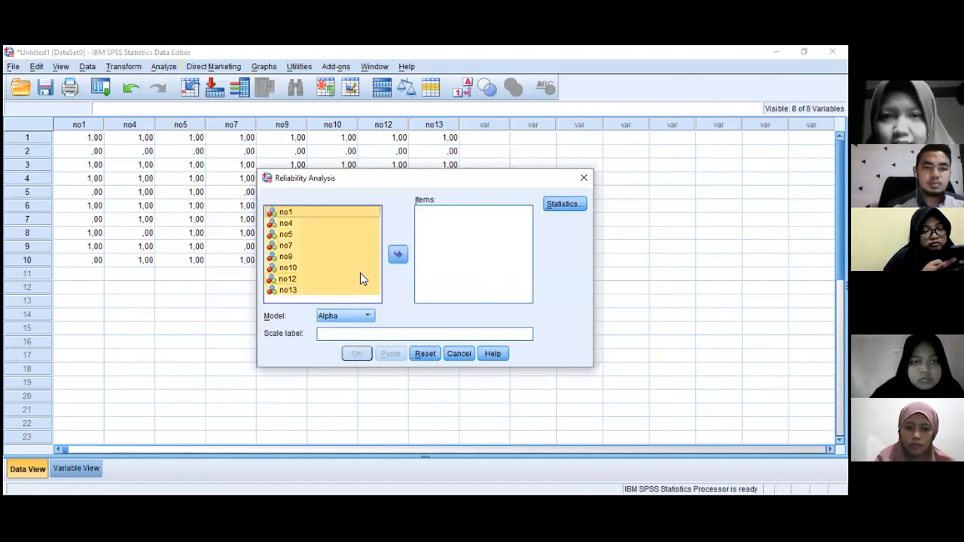
{"action": "left_click", "coordinate": [396, 256]}
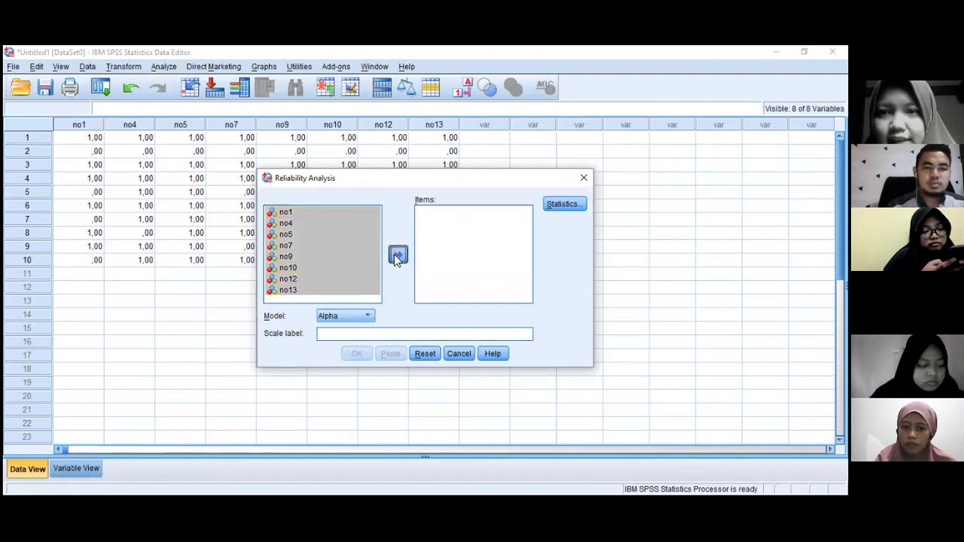
Step: Request descriptives for item, scale and scale if item deleted, and run the reliability analysis with the Alpha model
{"action": "left_click", "coordinate": [576, 204]}
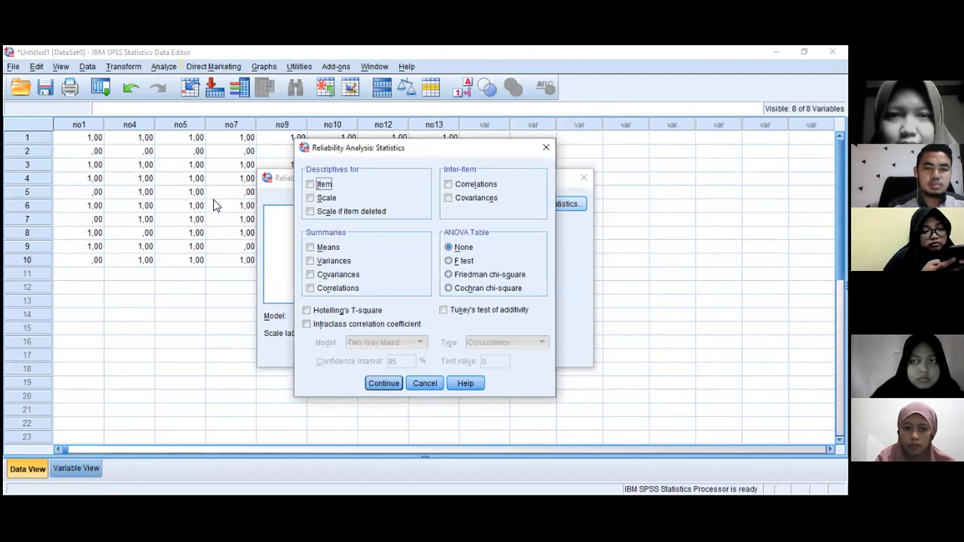
{"action": "left_click", "coordinate": [317, 188]}
{"action": "left_click", "coordinate": [312, 212]}
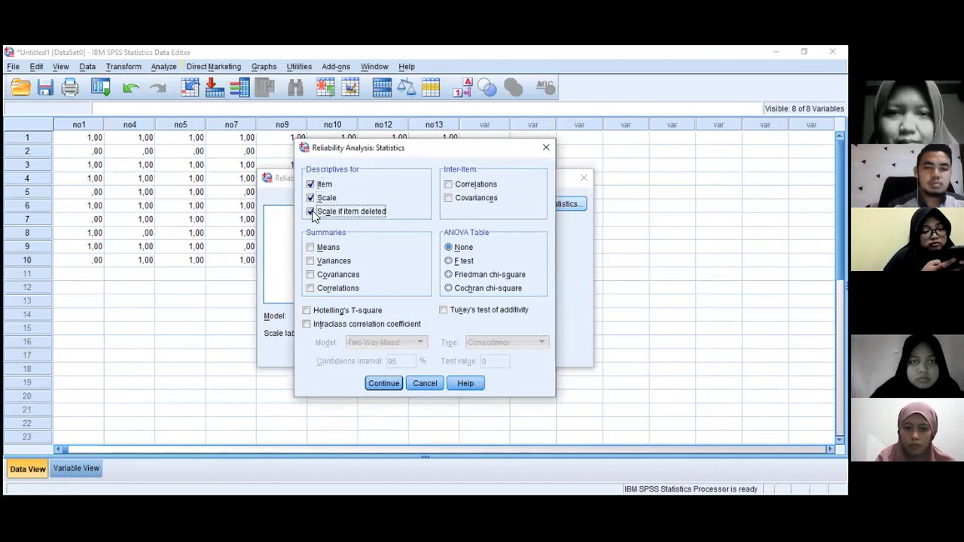
{"action": "left_click", "coordinate": [384, 384]}
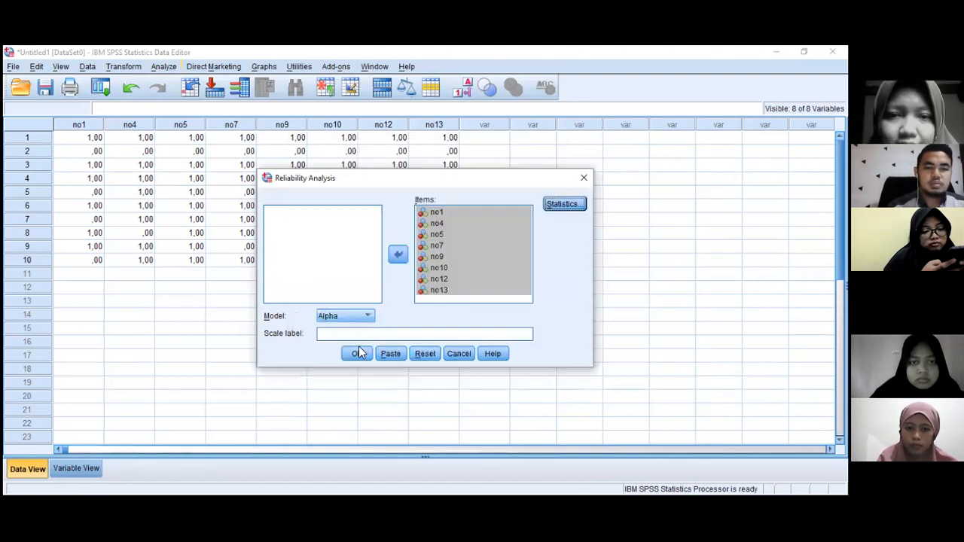
{"action": "left_click", "coordinate": [358, 352]}
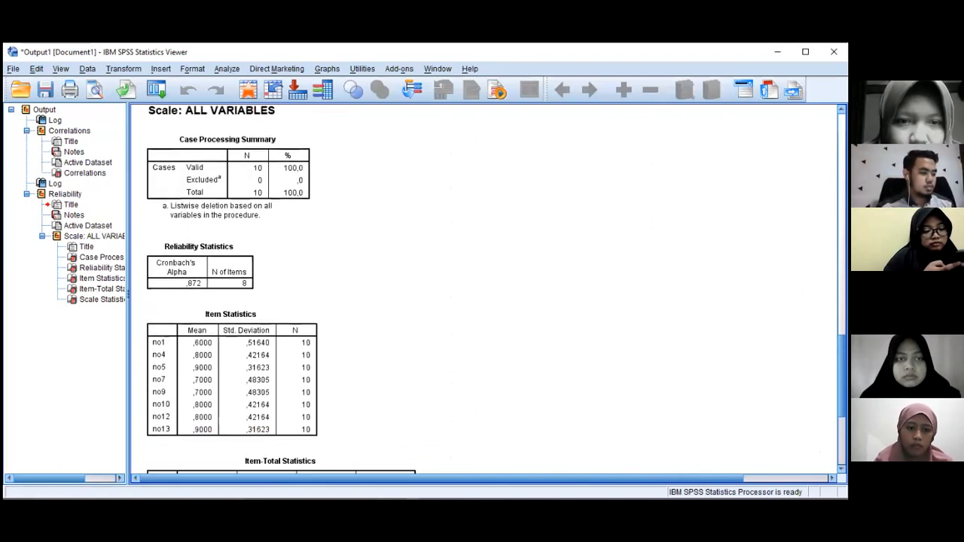
Step: Examine the Item-Total Statistics table in the reliability output, especially the Corrected Item-Total Correlation of each item
{"action": "scroll", "coordinate": [484, 290], "scroll_direction": "down", "scroll_amount": 5}
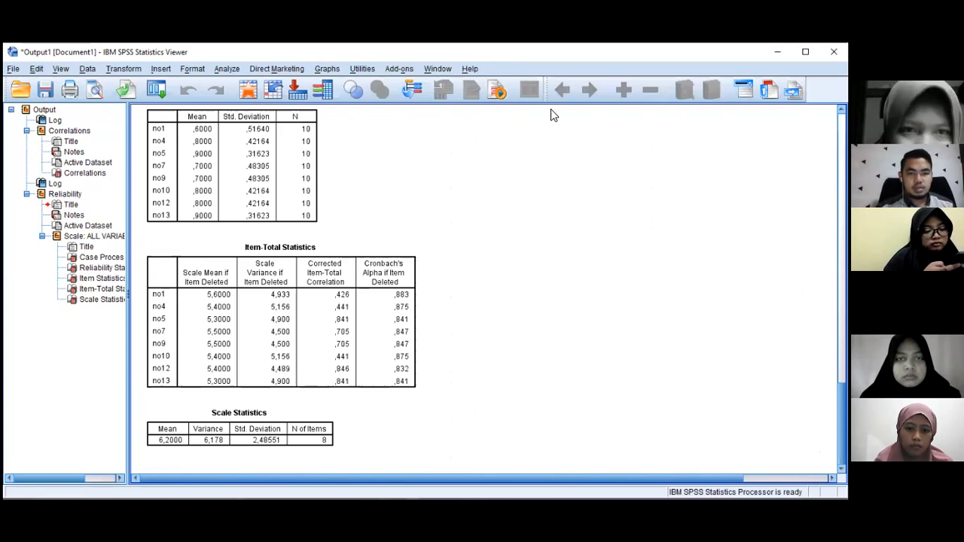
{"action": "left_click", "coordinate": [327, 285]}
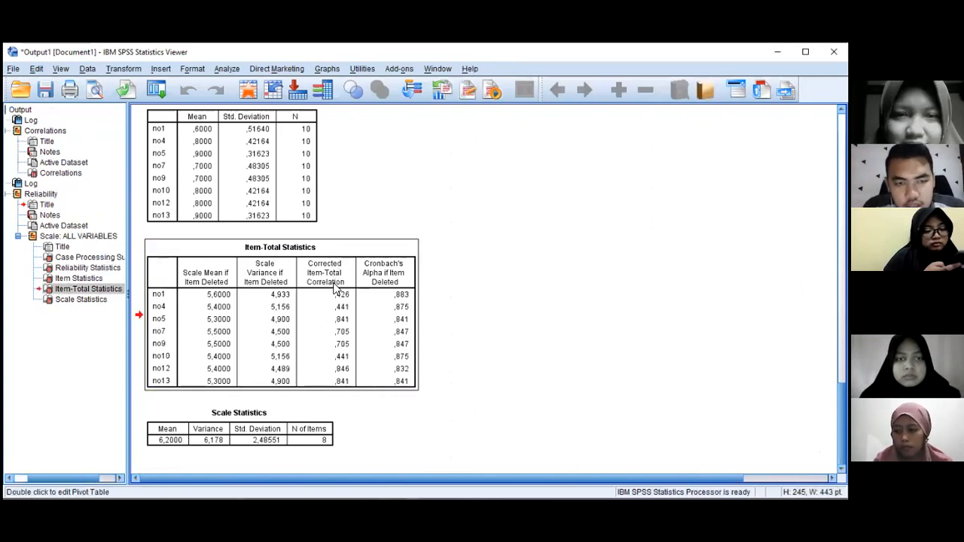
{"action": "left_click", "coordinate": [344, 309]}
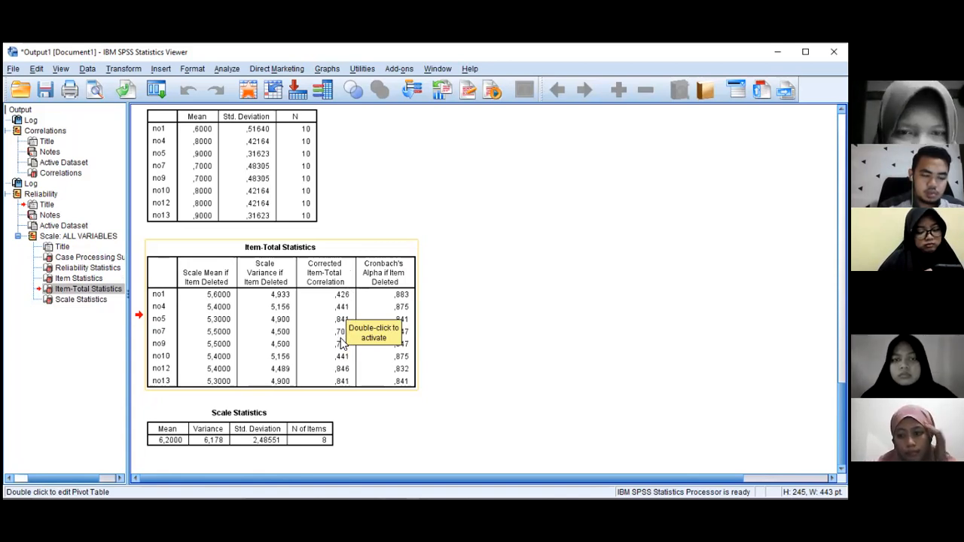
{"action": "left_click", "coordinate": [349, 384]}
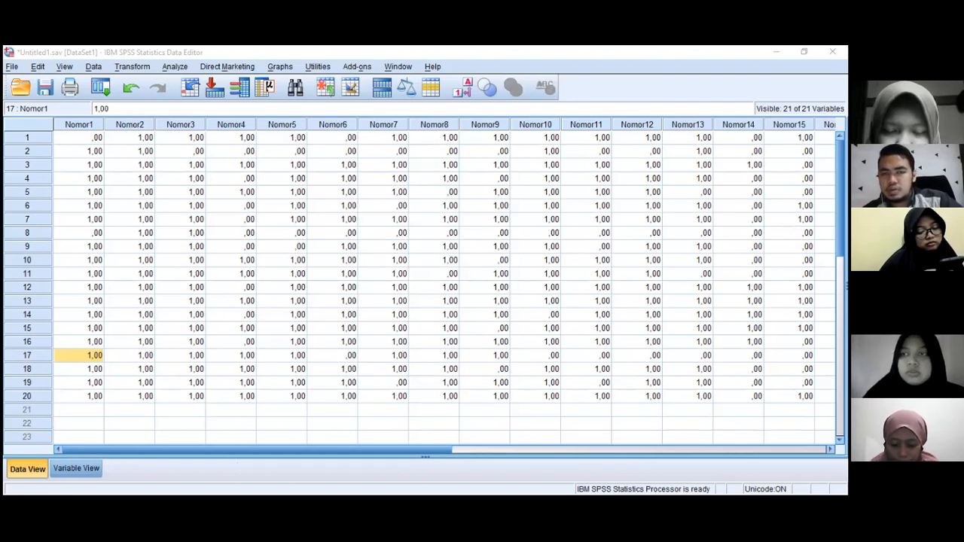
Step: Run a two-tailed Pearson bivariate correlation on Nomor1 through Nomor20 and JumlahSkor in the Untitled1.sav dataset, flagging significant correlations
{"action": "left_click_drag", "start_coordinate": [289, 451], "coordinate": [134, 444]}
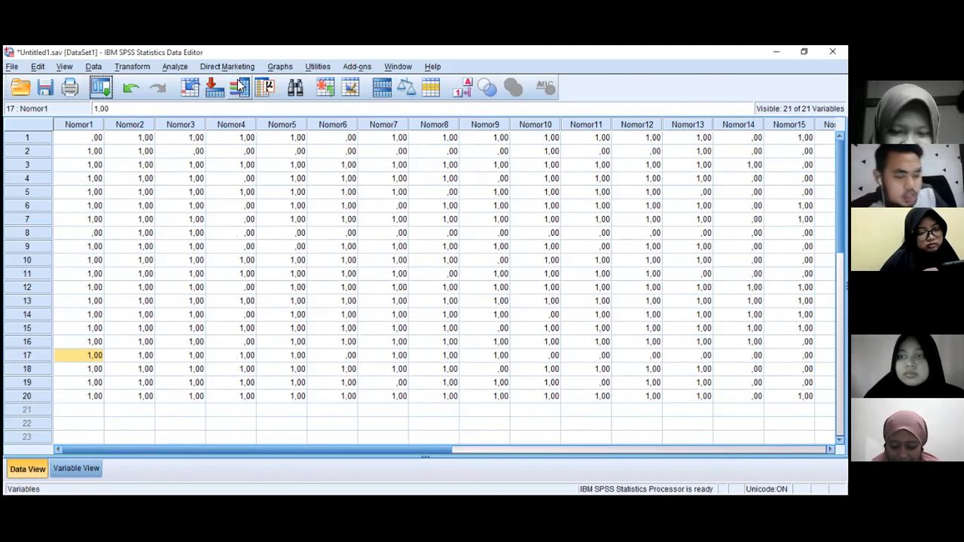
{"action": "left_click", "coordinate": [179, 69]}
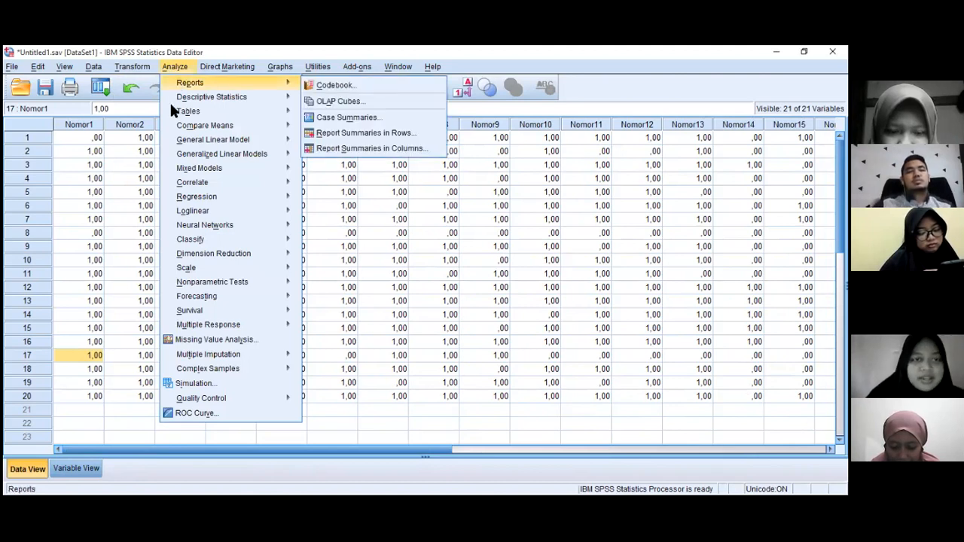
{"action": "mouse_move", "coordinate": [225, 180]}
{"action": "left_click", "coordinate": [331, 185]}
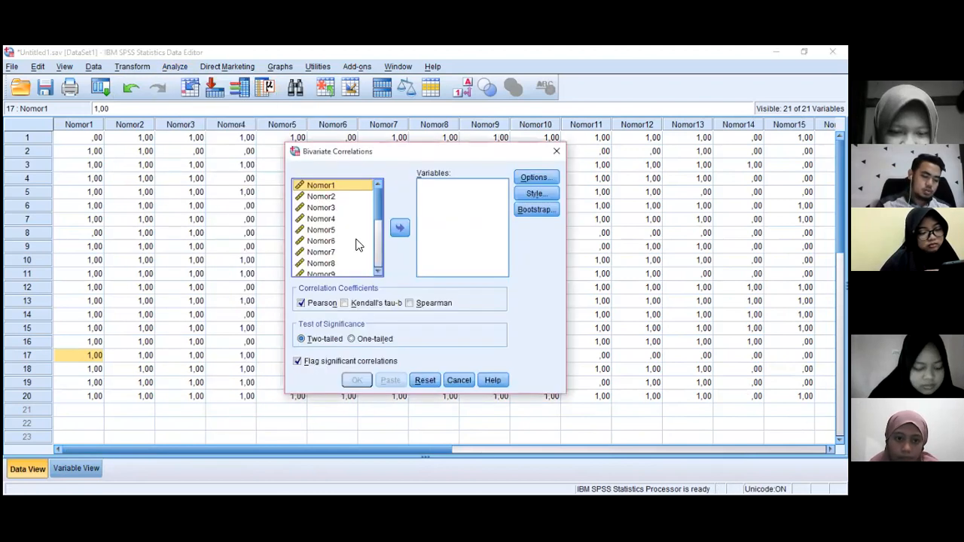
{"action": "key", "text": "ctrl+a"}
{"action": "left_click", "coordinate": [402, 226]}
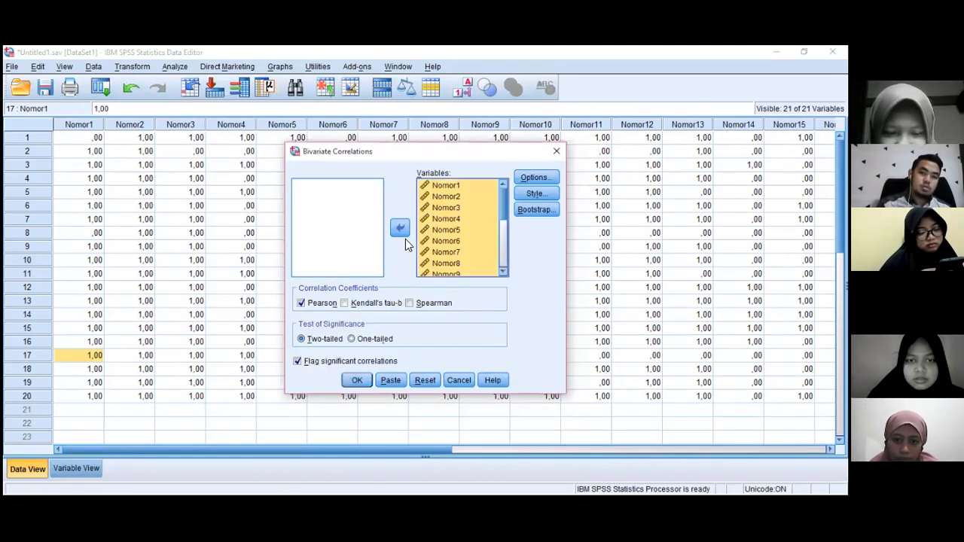
{"action": "left_click", "coordinate": [357, 379]}
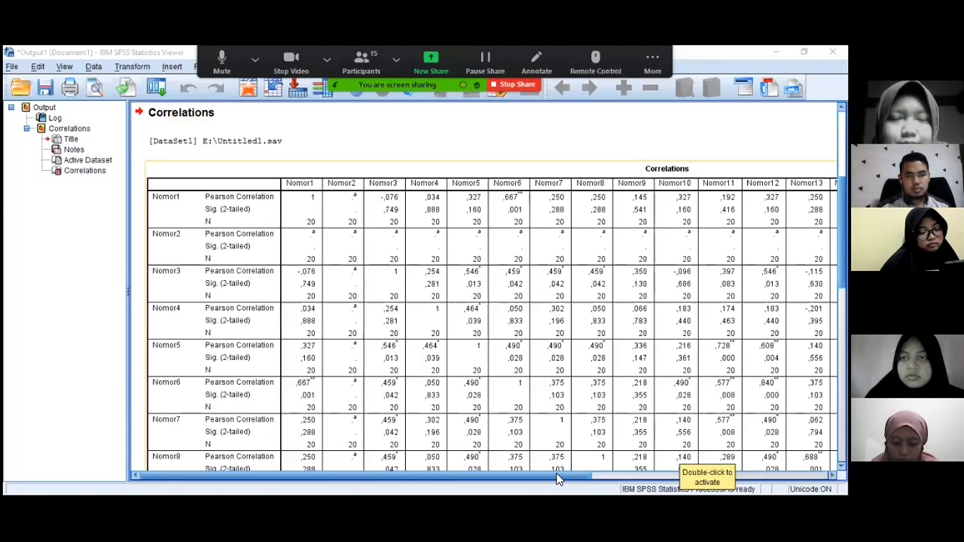
Step: Examine the JumlahSkor column of the Correlations table for the Pearson correlation and significance of each item from Nomor1 onward
{"action": "left_click_drag", "start_coordinate": [569, 475], "coordinate": [810, 476]}
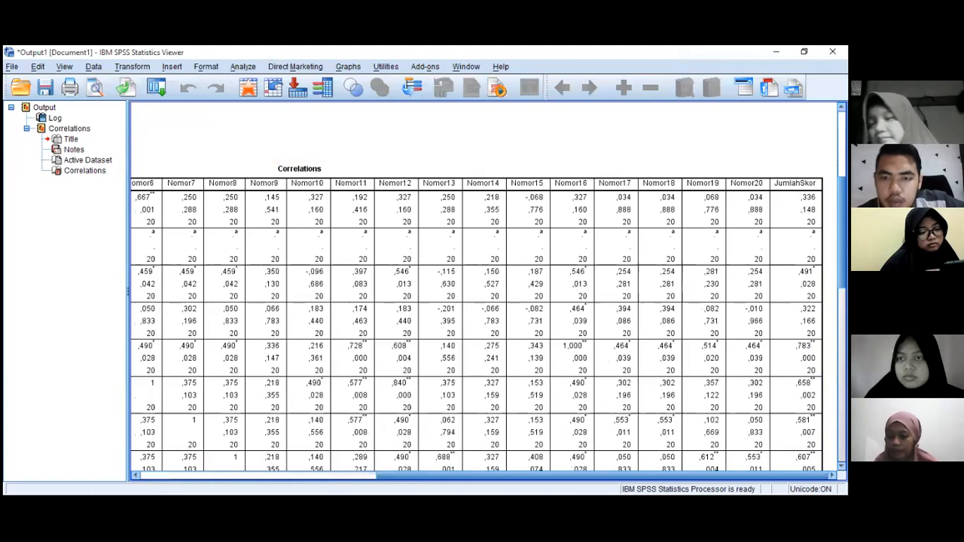
{"action": "scroll", "coordinate": [482, 316], "scroll_direction": "up", "scroll_amount": 2}
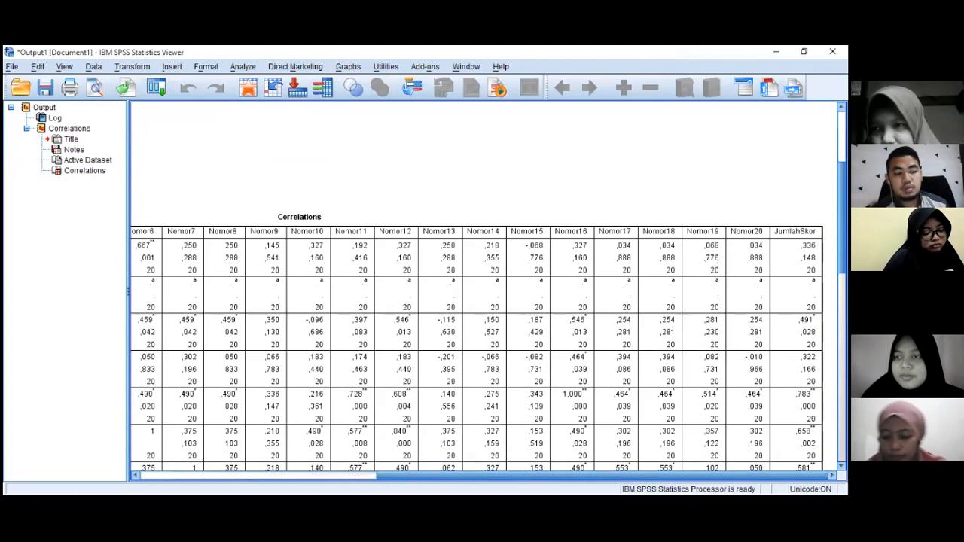
{"action": "scroll", "coordinate": [477, 340], "scroll_direction": "down", "scroll_amount": 3}
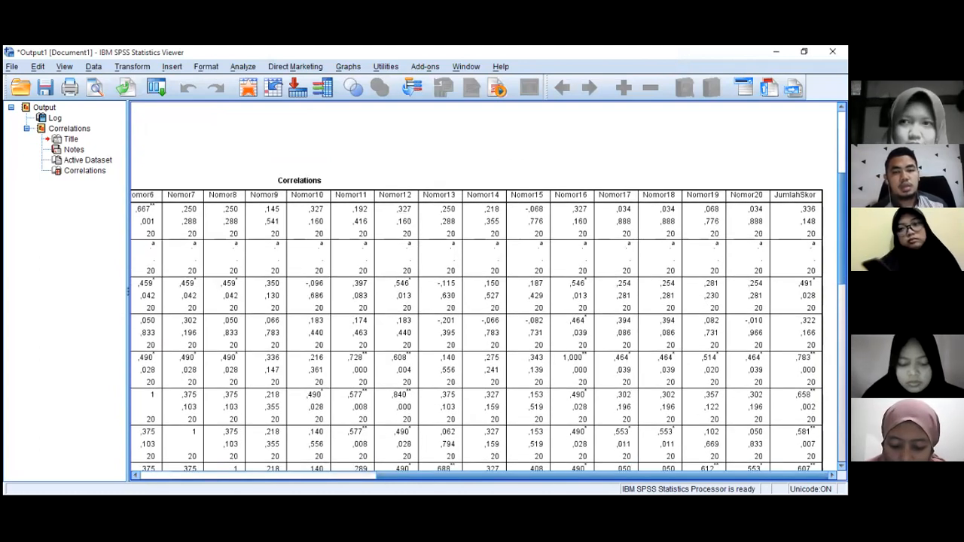
{"action": "scroll", "coordinate": [477, 340], "scroll_direction": "down", "scroll_amount": 1}
{"action": "scroll", "coordinate": [477, 340], "scroll_direction": "down", "scroll_amount": 1}
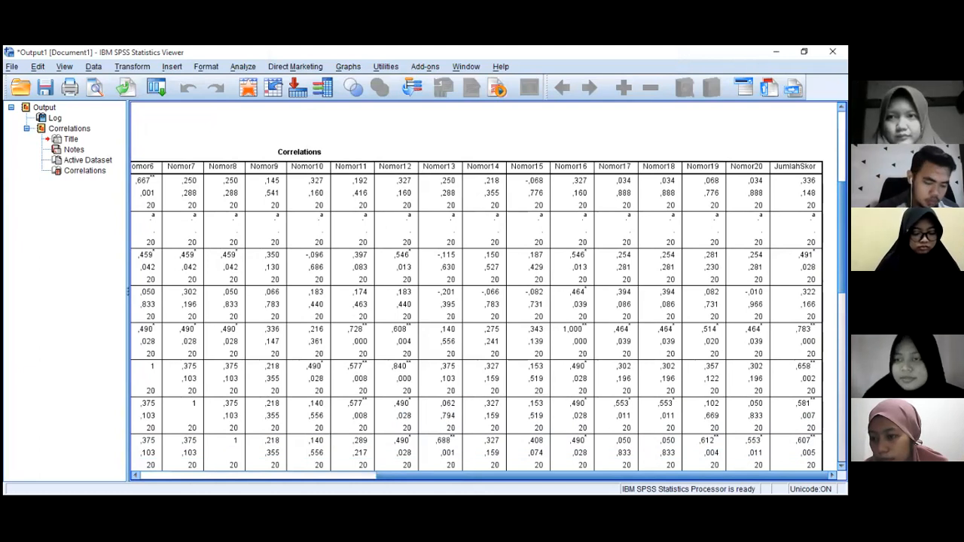
{"action": "scroll", "coordinate": [476, 306], "scroll_direction": "down", "scroll_amount": 1}
{"action": "scroll", "coordinate": [477, 286], "scroll_direction": "down", "scroll_amount": 5}
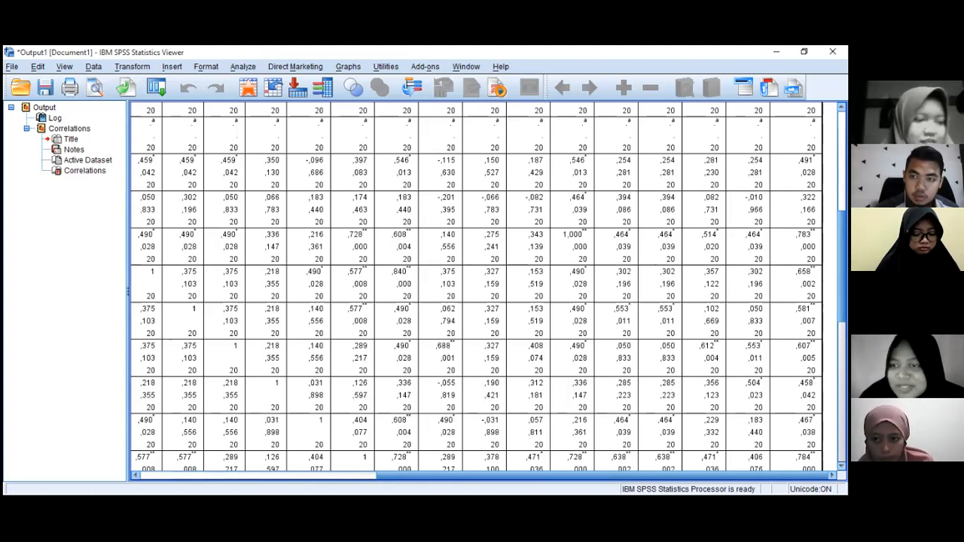
{"action": "scroll", "coordinate": [482, 286], "scroll_direction": "up", "scroll_amount": 5}
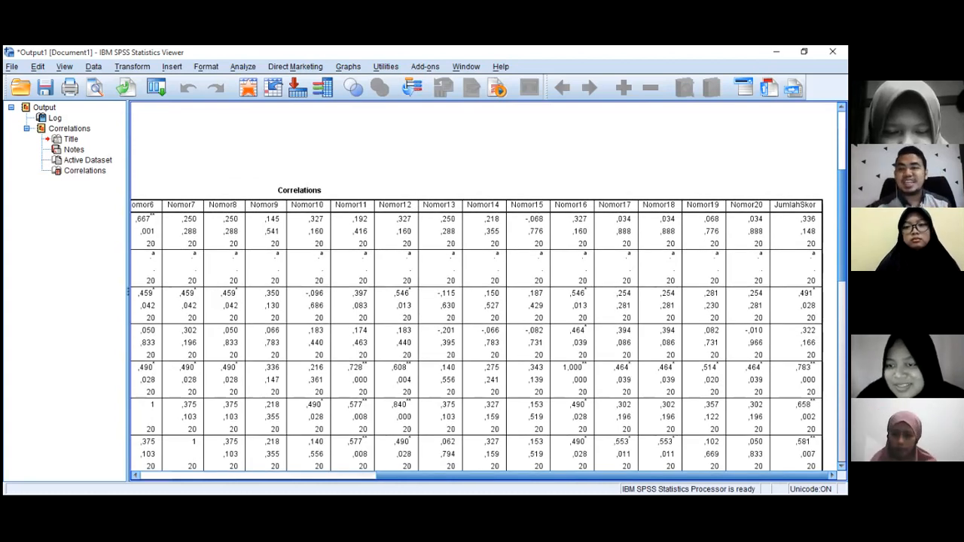
{"action": "scroll", "coordinate": [482, 286], "scroll_direction": "down", "scroll_amount": 3}
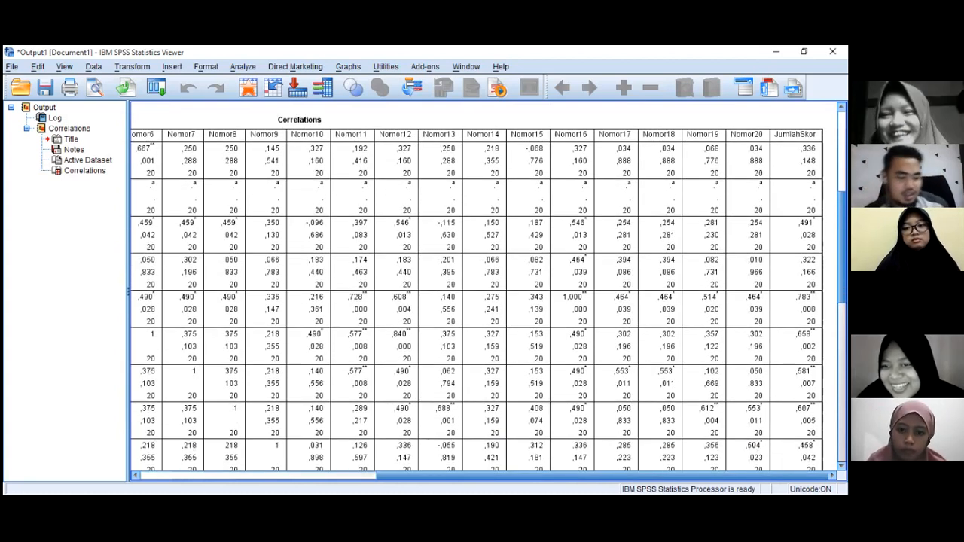
{"action": "scroll", "coordinate": [482, 286], "scroll_direction": "up", "scroll_amount": 2}
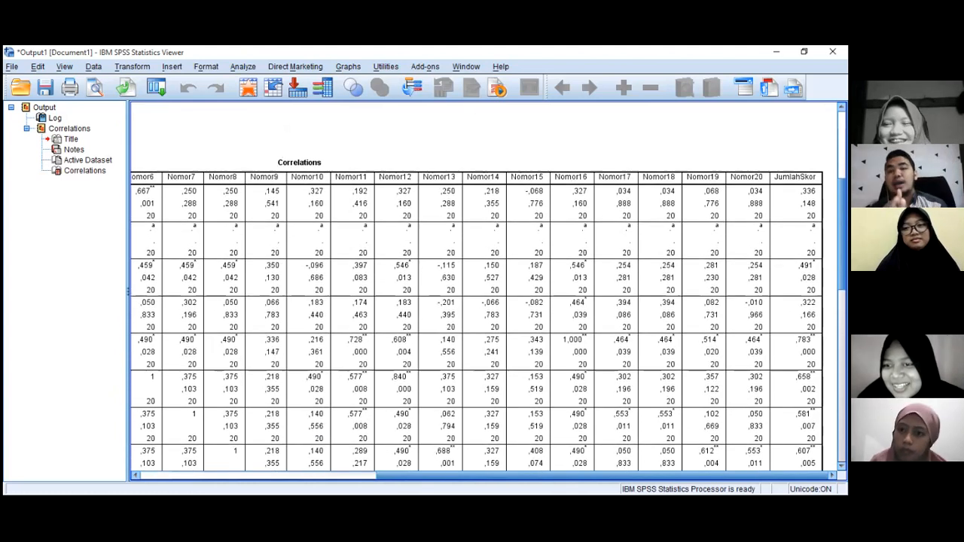
{"action": "scroll", "coordinate": [482, 286], "scroll_direction": "down", "scroll_amount": 5}
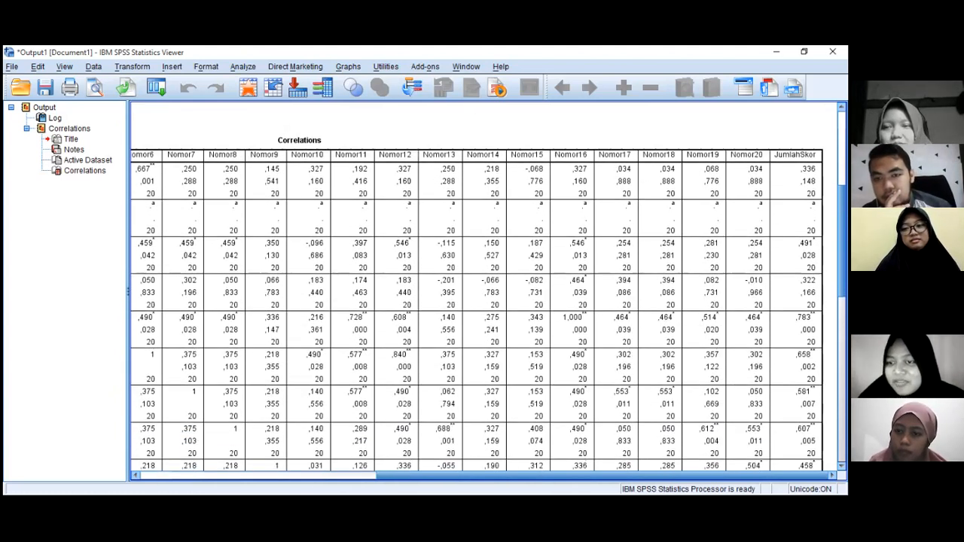
{"action": "scroll", "coordinate": [482, 286], "scroll_direction": "down", "scroll_amount": 1}
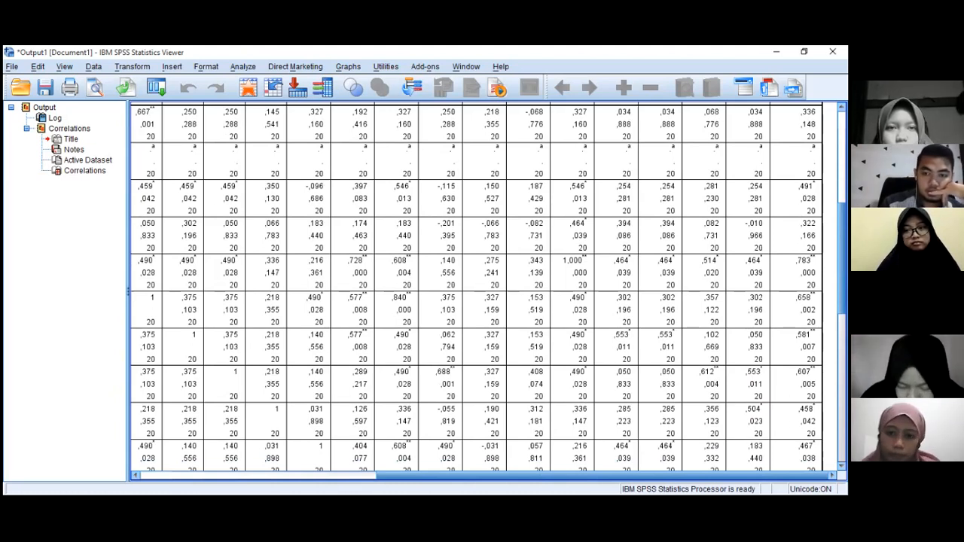
{"action": "scroll", "coordinate": [482, 286], "scroll_direction": "down", "scroll_amount": 2}
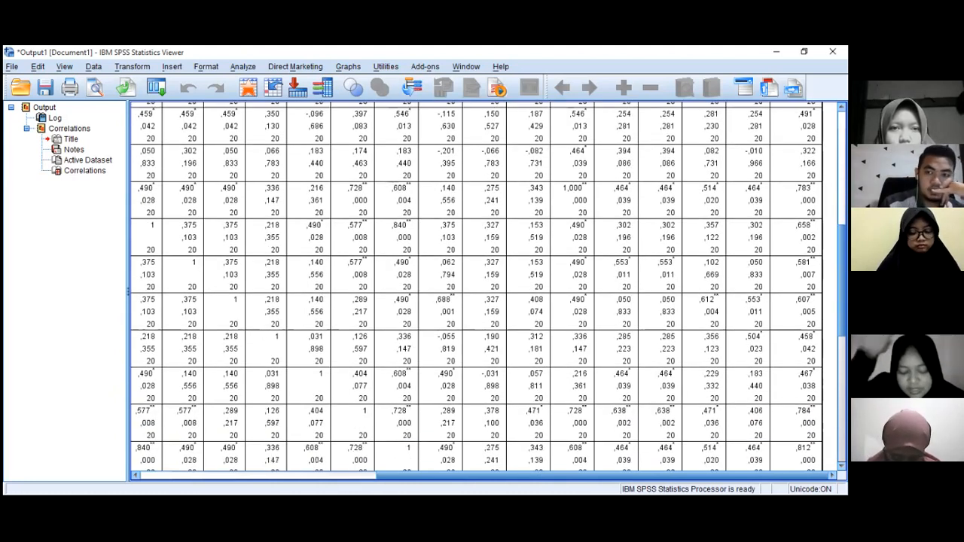
{"action": "scroll", "coordinate": [482, 286], "scroll_direction": "down", "scroll_amount": 1}
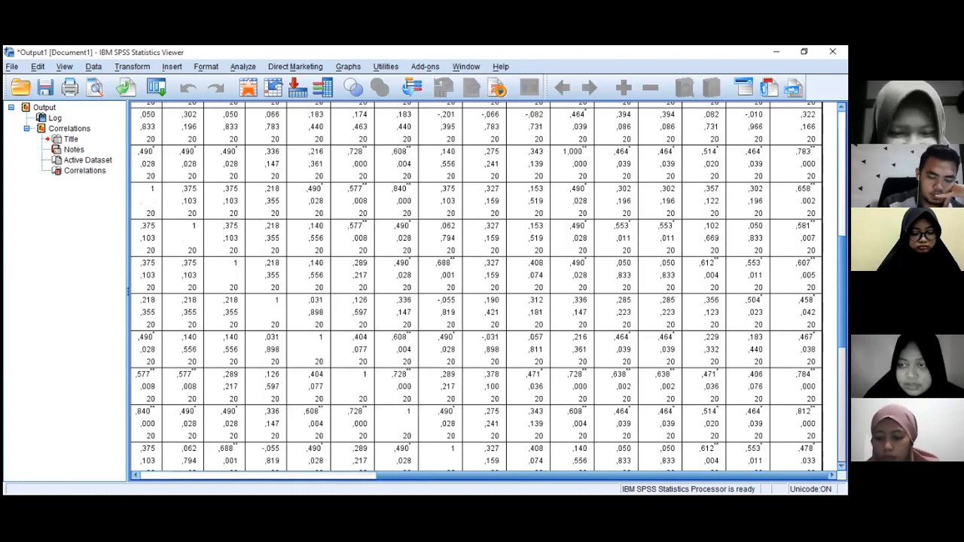
{"action": "scroll", "coordinate": [482, 286], "scroll_direction": "down", "scroll_amount": 3}
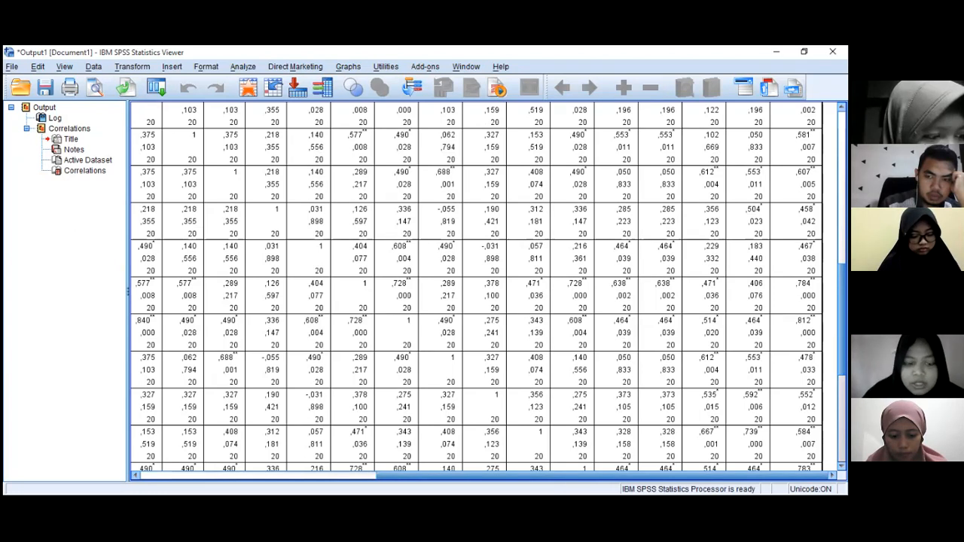
{"action": "scroll", "coordinate": [477, 286], "scroll_direction": "down", "scroll_amount": 5}
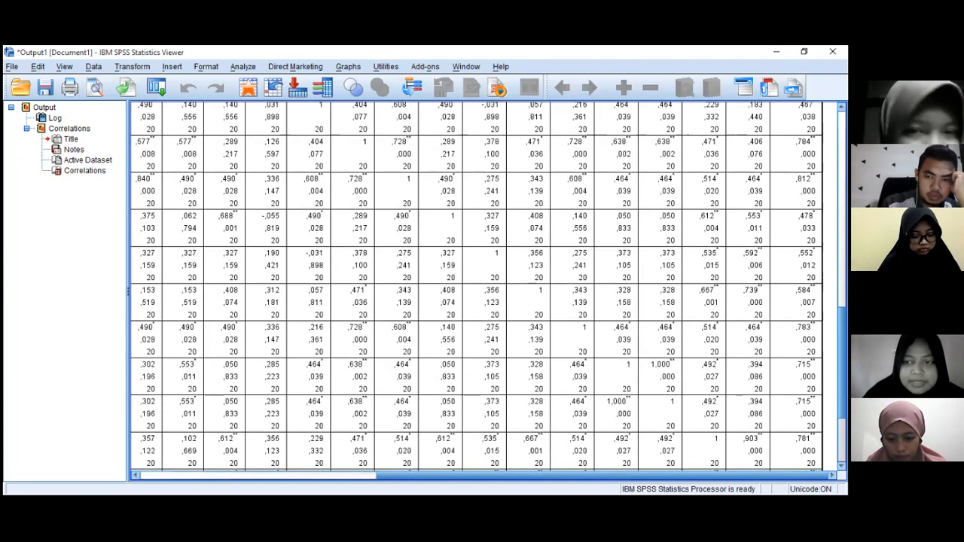
{"action": "scroll", "coordinate": [477, 286], "scroll_direction": "down", "scroll_amount": 1}
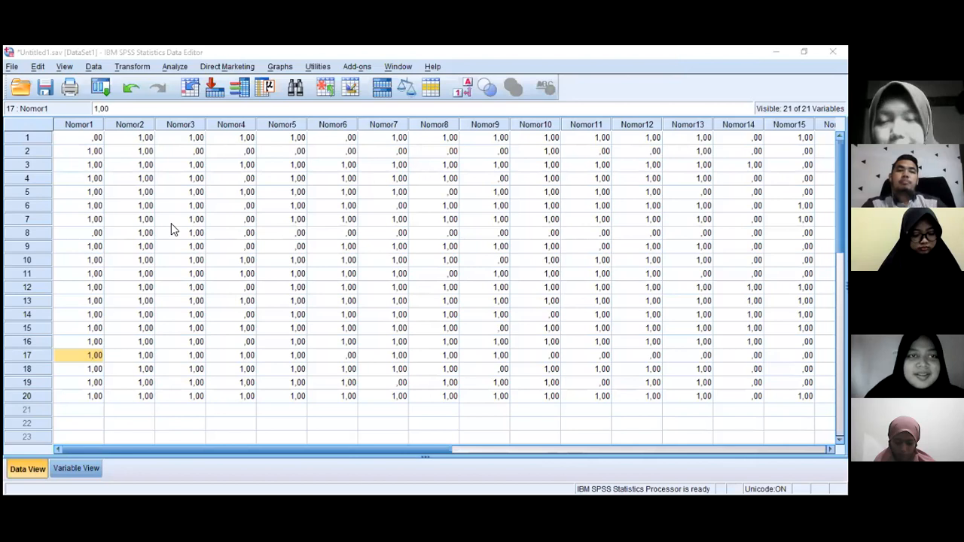
Step: Delete the variables Nomor1, Nomor2 and Nomor4 from the Untitled1.sav dataset
{"action": "left_click", "coordinate": [175, 68]}
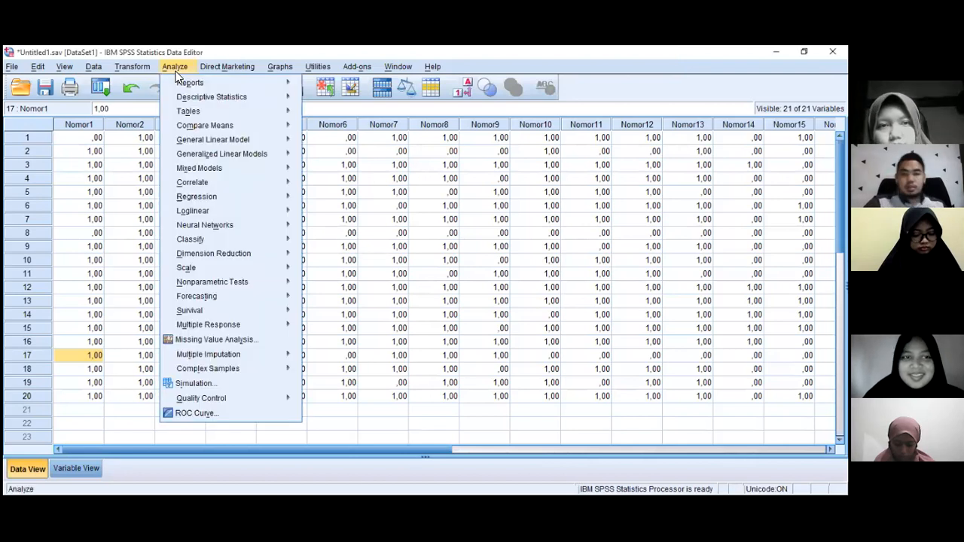
{"action": "left_click", "coordinate": [91, 164]}
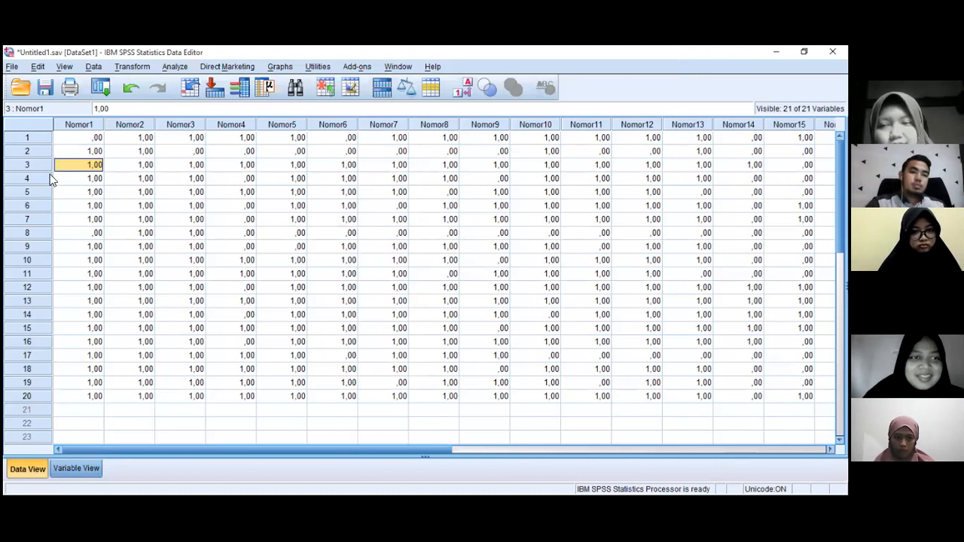
{"action": "key", "text": "ctrl+t"}
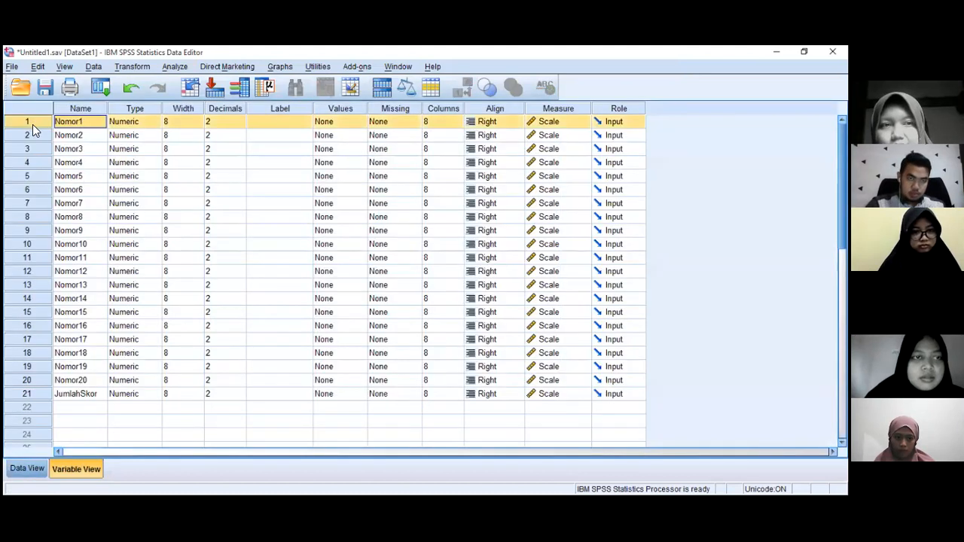
{"action": "right_click", "coordinate": [32, 124]}
{"action": "left_click", "coordinate": [54, 161]}
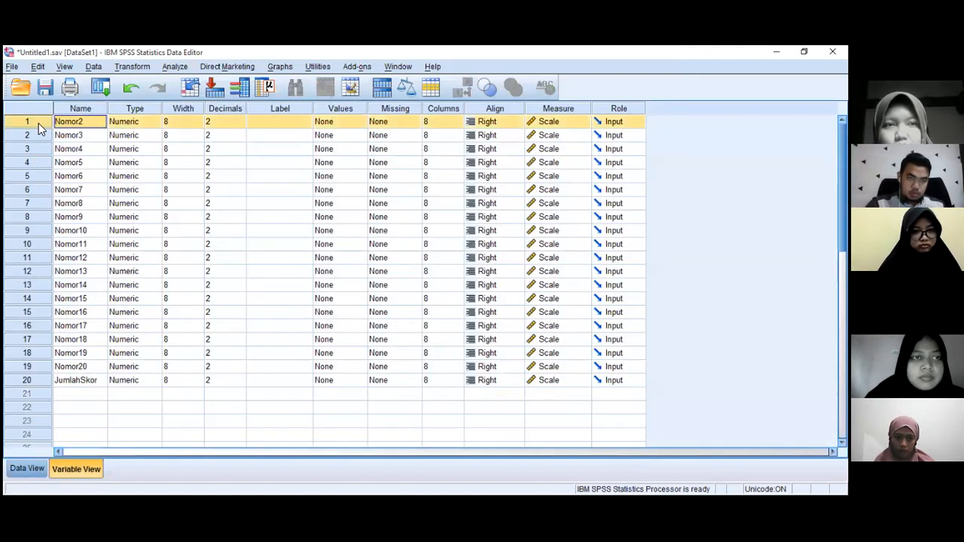
{"action": "right_click", "coordinate": [38, 123]}
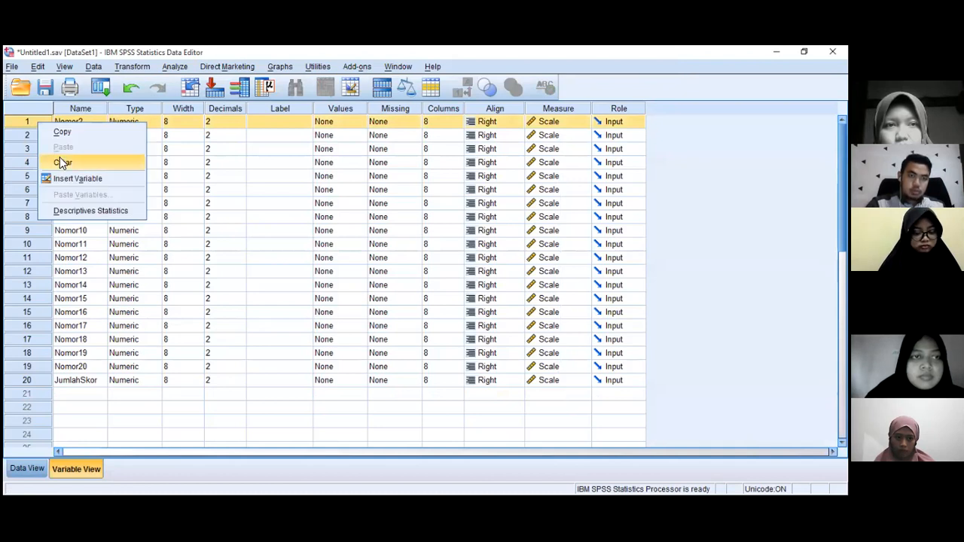
{"action": "left_click", "coordinate": [59, 158]}
{"action": "right_click", "coordinate": [37, 136]}
{"action": "left_click", "coordinate": [62, 175]}
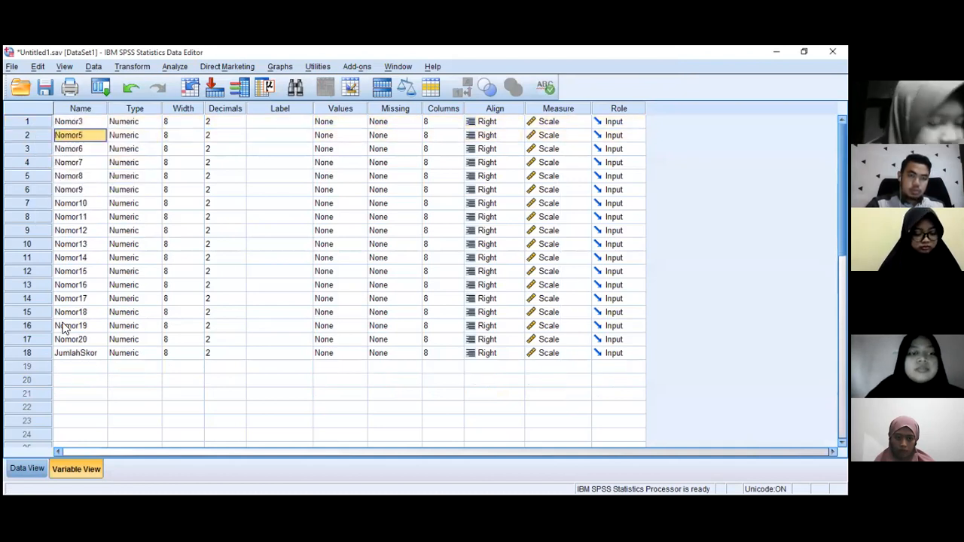
Step: Start a Reliability Analysis on the data and add all remaining variables, Nomor3 through JumlahSkor, as its items
{"action": "left_click", "coordinate": [27, 468]}
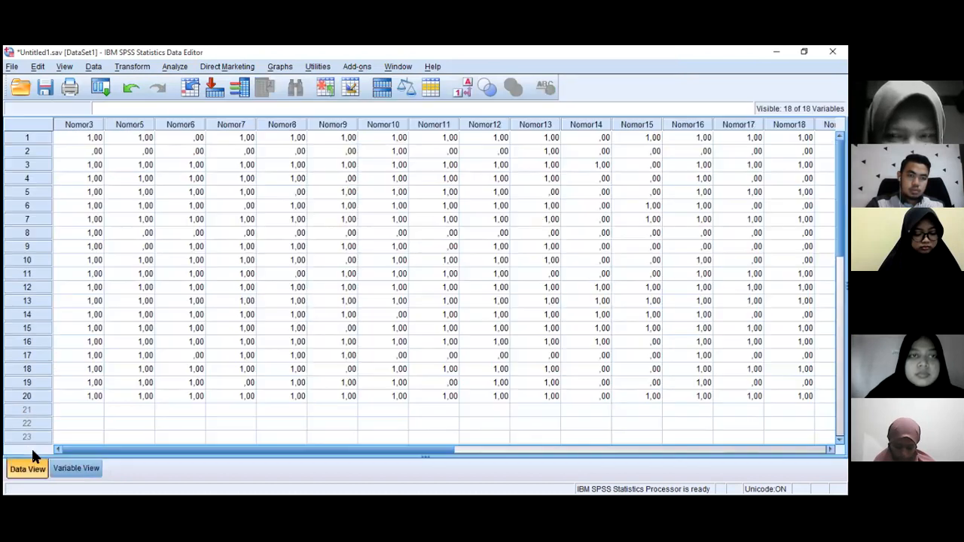
{"action": "left_click", "coordinate": [179, 64]}
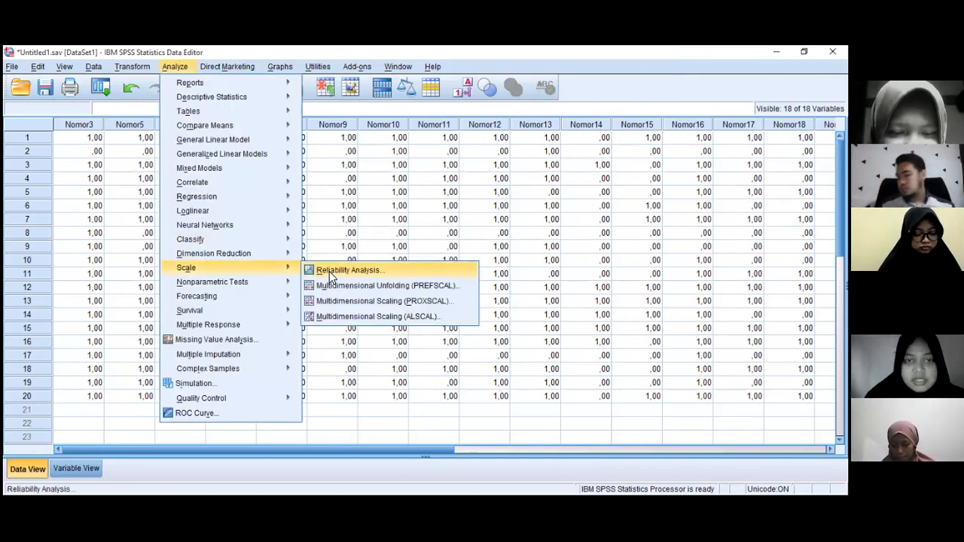
{"action": "left_click", "coordinate": [330, 276]}
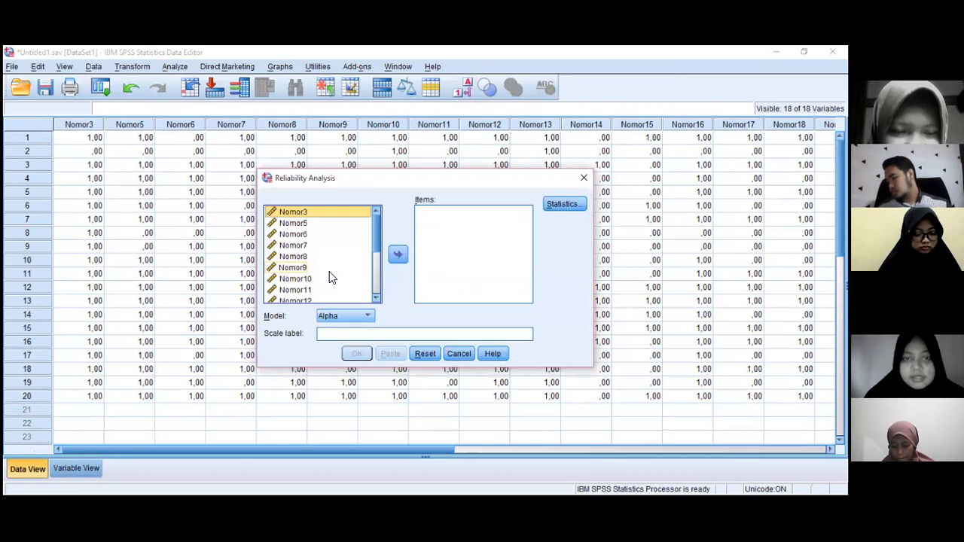
{"action": "key", "text": "ctrl+a"}
{"action": "left_click", "coordinate": [405, 253]}
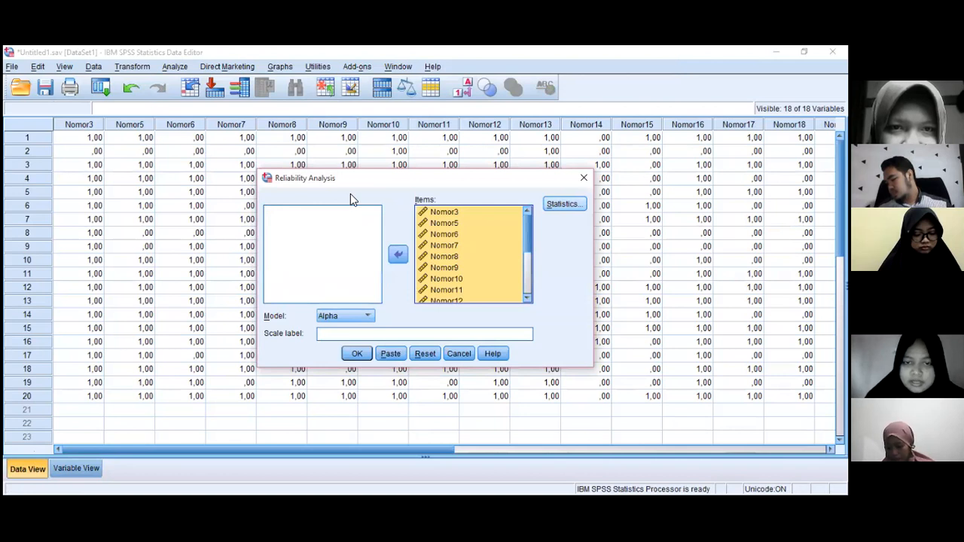
Step: Request descriptives for item and scale, and run the reliability analysis with the Alpha model
{"action": "left_click", "coordinate": [564, 204]}
{"action": "left_click", "coordinate": [311, 184]}
{"action": "left_click", "coordinate": [311, 198]}
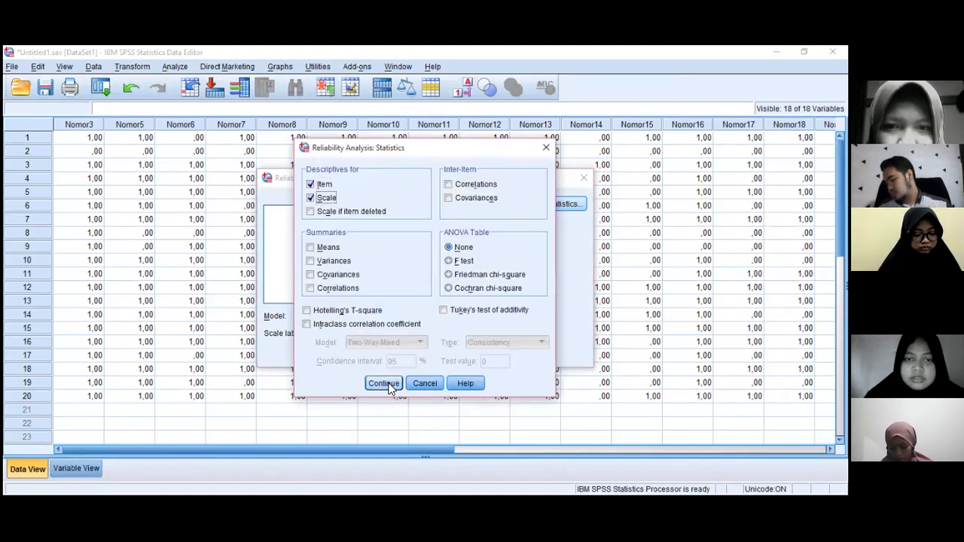
{"action": "key", "text": "Return"}
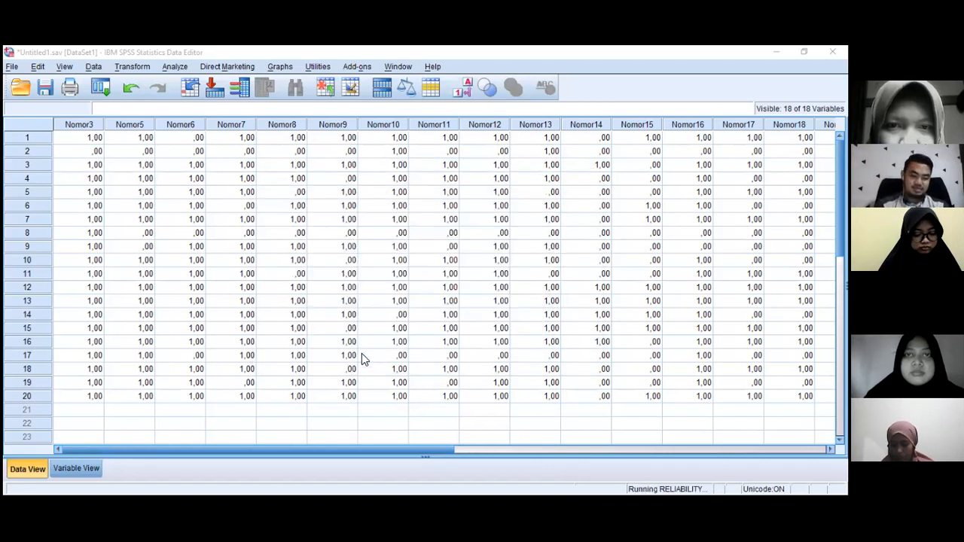
{"action": "left_click", "coordinate": [357, 353]}
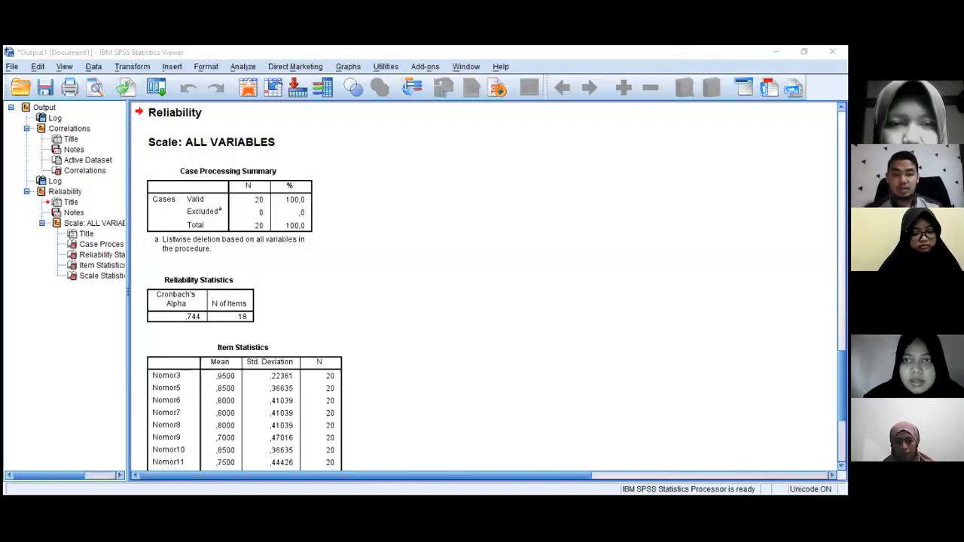
{"action": "left_click", "coordinate": [444, 145]}
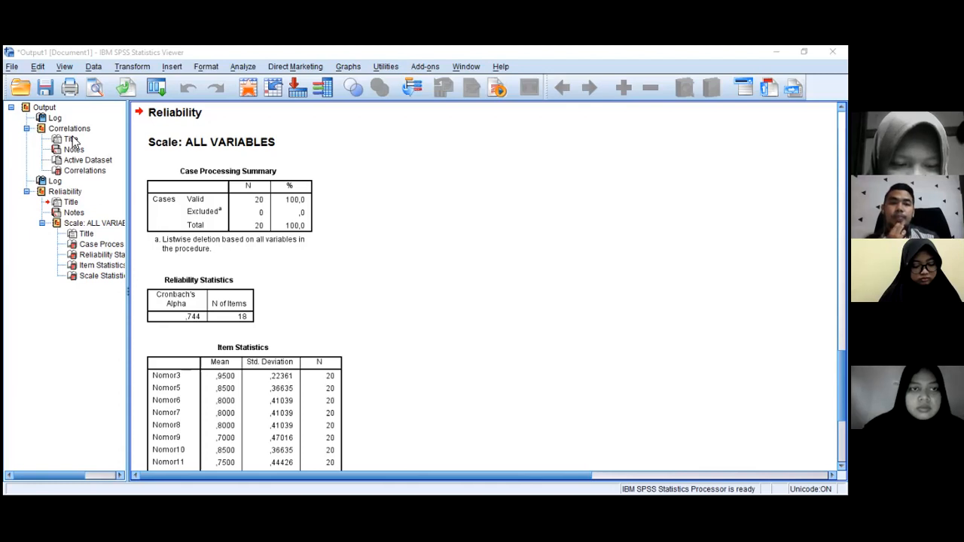
Step: Restart the Reliability Analysis on the Untitled1.sav dataset and remove JumlahSkor from its items, keeping Nomor3 through Nomor20
{"action": "key", "text": "alt+Tab"}
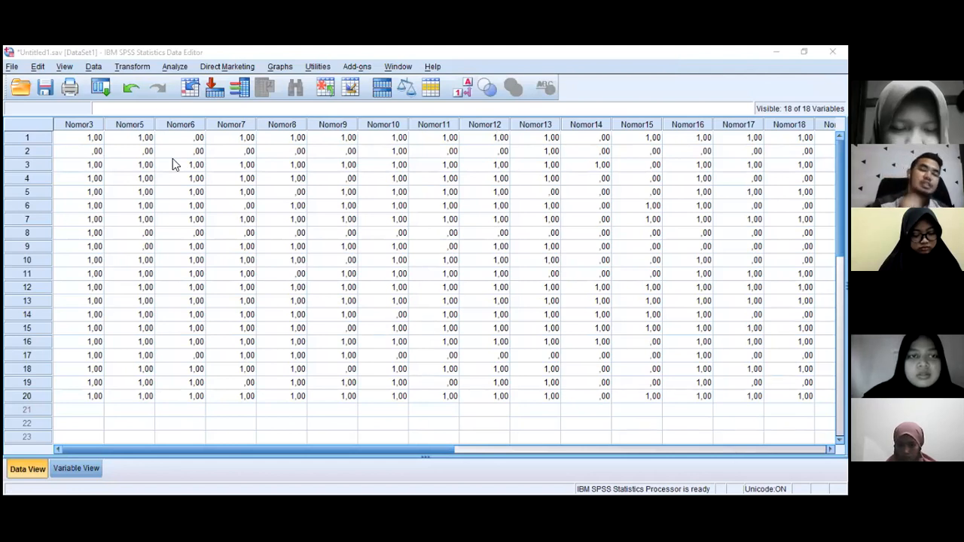
{"action": "key", "text": "alt+a"}
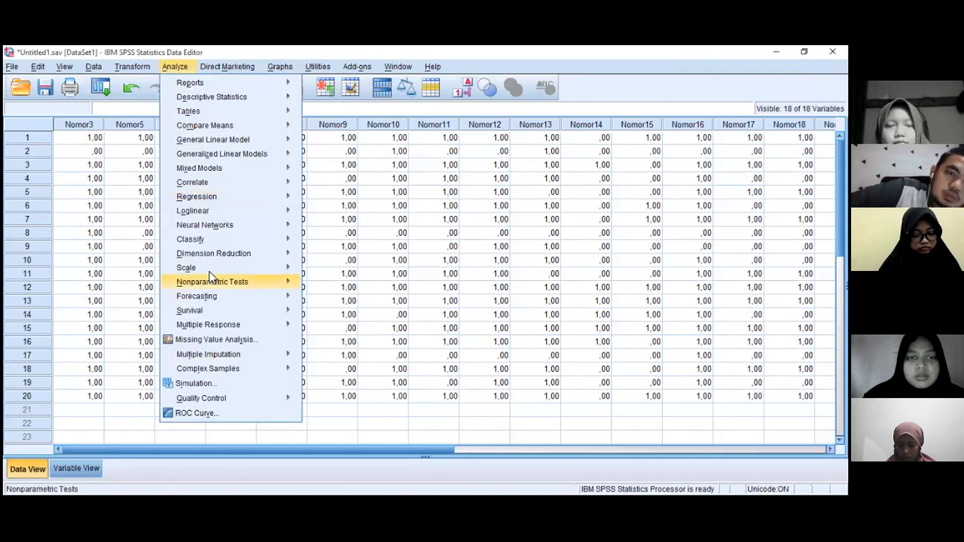
{"action": "mouse_move", "coordinate": [211, 272]}
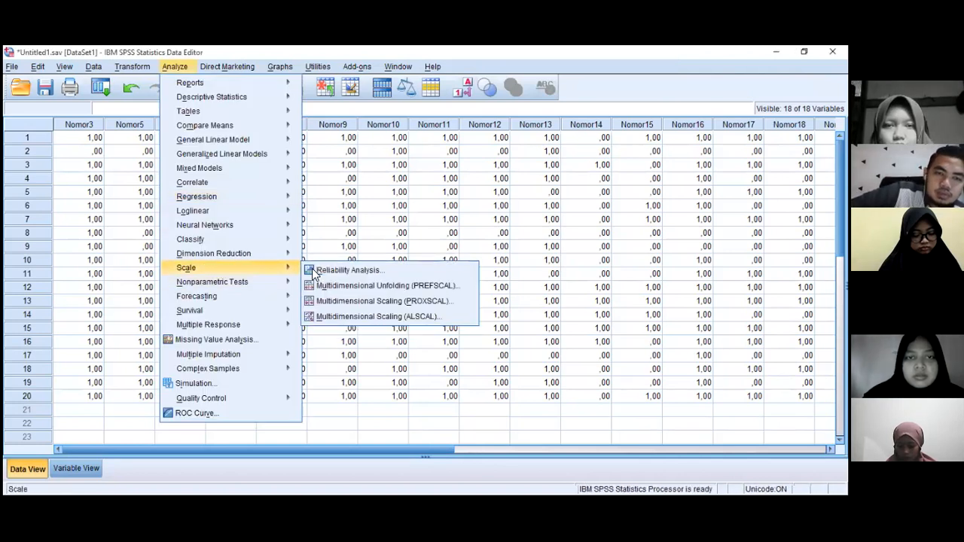
{"action": "left_click", "coordinate": [362, 270]}
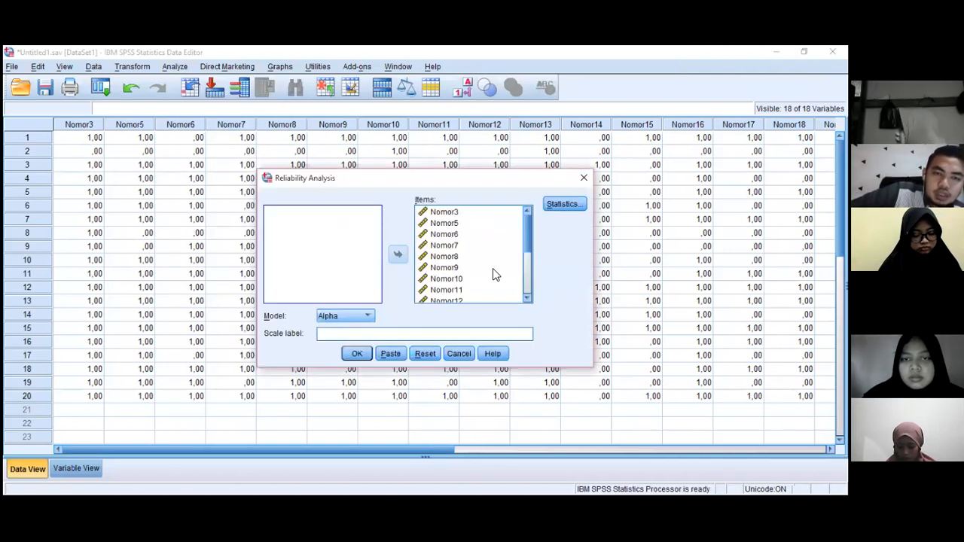
{"action": "left_click", "coordinate": [526, 291]}
{"action": "left_click", "coordinate": [528, 247]}
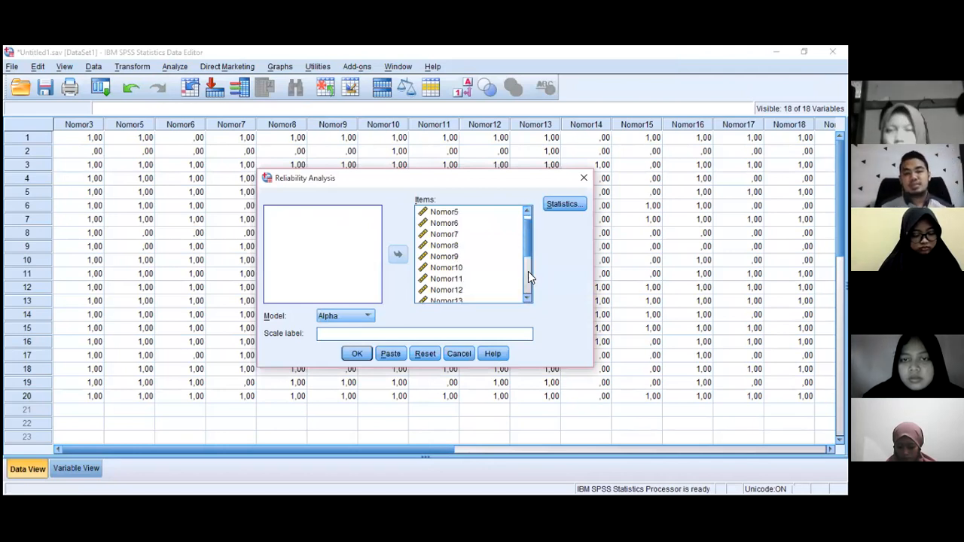
{"action": "left_click", "coordinate": [528, 293]}
{"action": "scroll", "coordinate": [504, 297], "scroll_direction": "down", "scroll_amount": 1}
{"action": "left_click", "coordinate": [491, 298]}
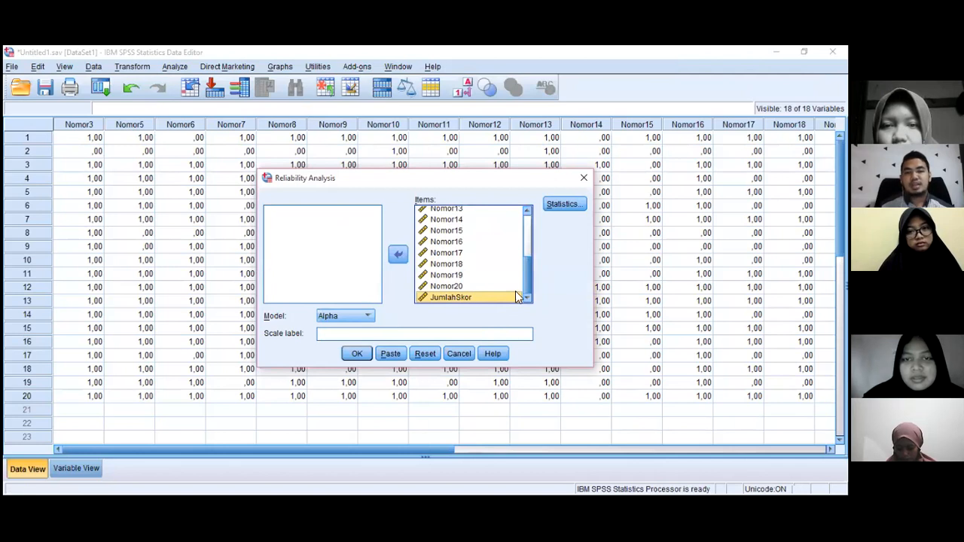
{"action": "left_click", "coordinate": [399, 256]}
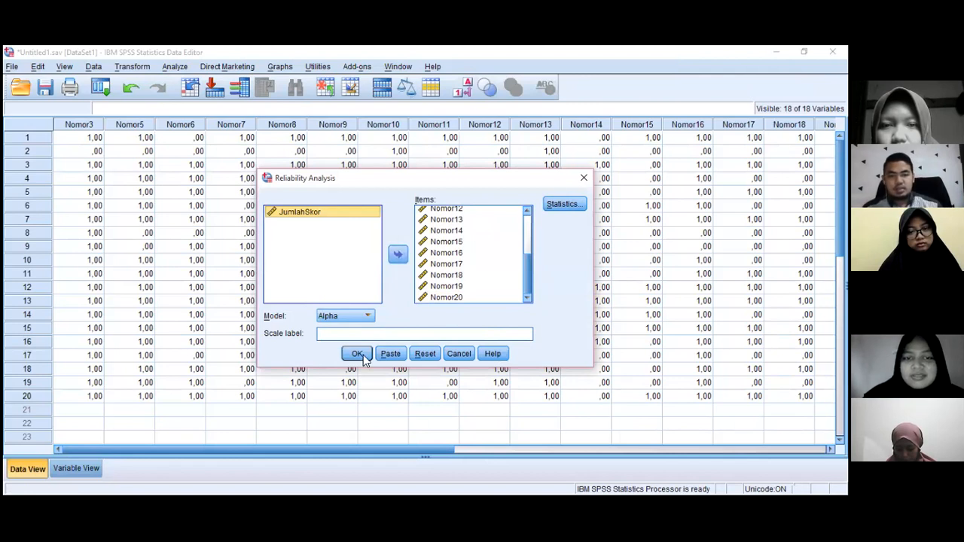
Step: Keep the item and scale descriptives selected, rerun the Alpha reliability analysis without JumlahSkor, and bring up its output
{"action": "left_click", "coordinate": [564, 205]}
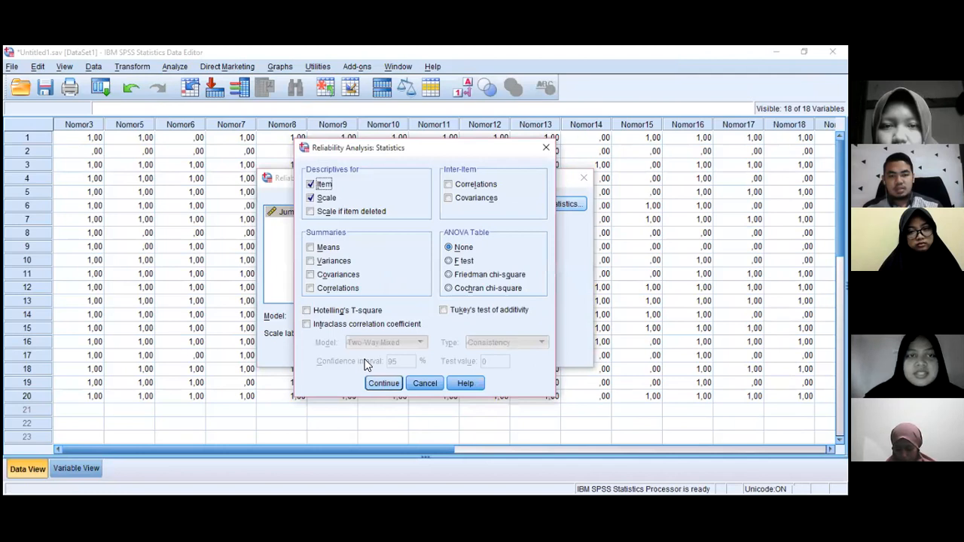
{"action": "left_click", "coordinate": [382, 383]}
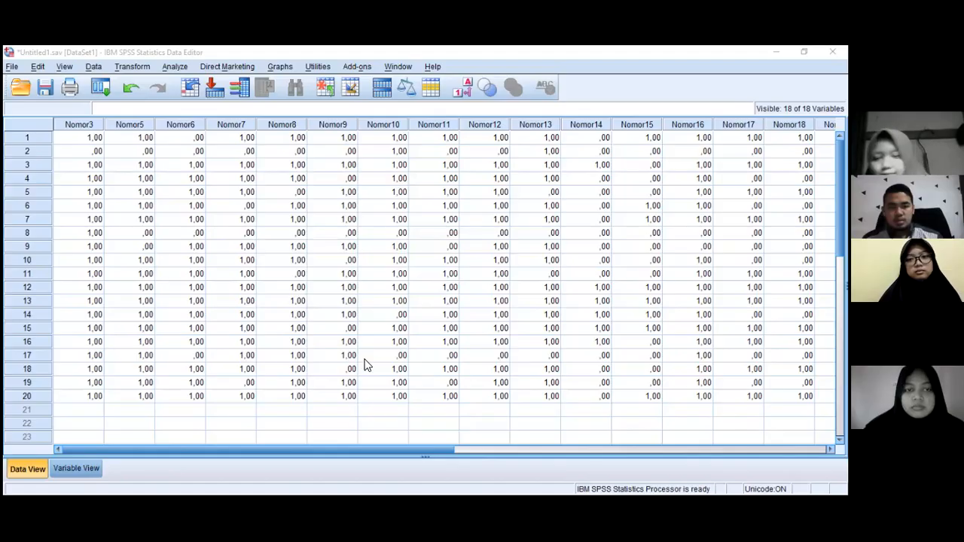
{"action": "key", "text": "alt+Tab"}
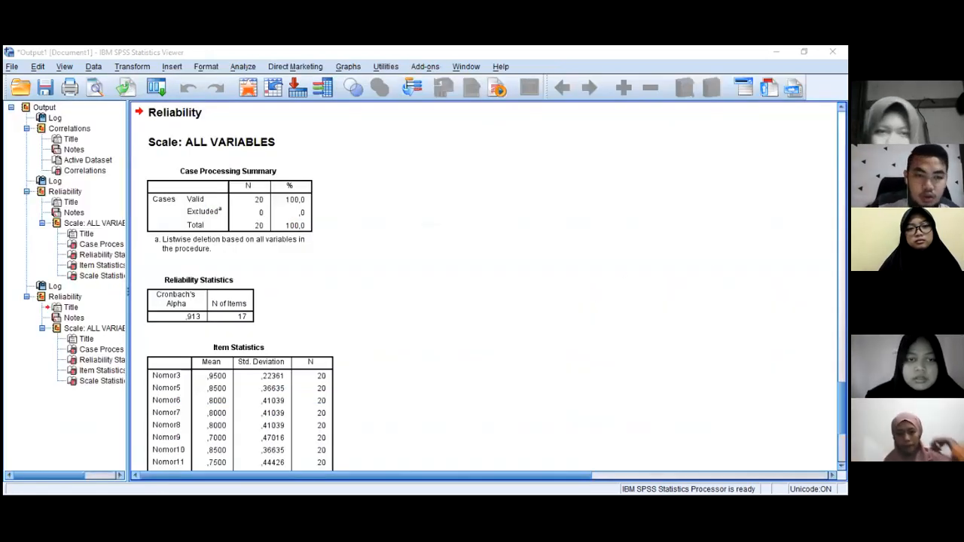
Step: Examine the new Reliability Statistics table for Cronbach's Alpha and compare it with the output of the earlier run
{"action": "scroll", "coordinate": [482, 286], "scroll_direction": "down", "scroll_amount": 5}
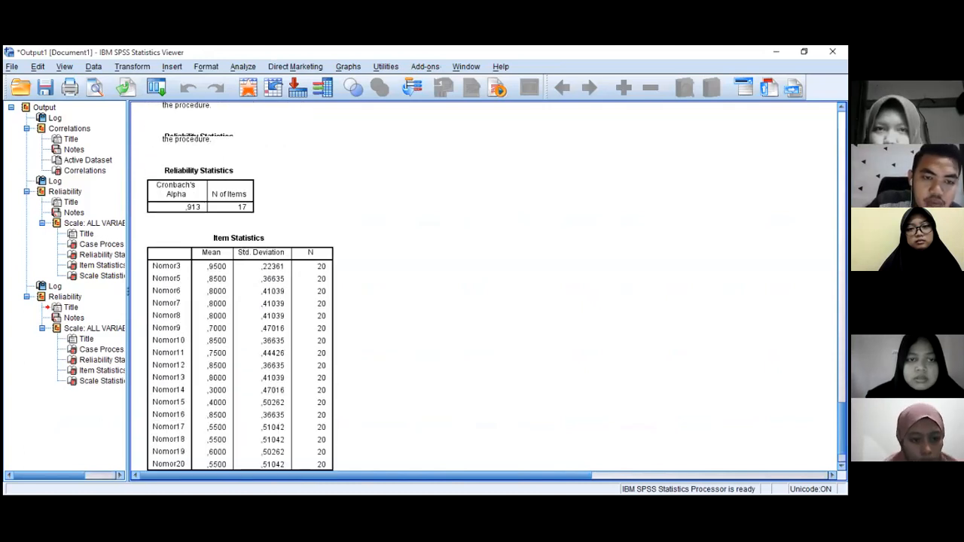
{"action": "scroll", "coordinate": [482, 286], "scroll_direction": "up", "scroll_amount": 5}
{"action": "scroll", "coordinate": [482, 286], "scroll_direction": "up", "scroll_amount": 1}
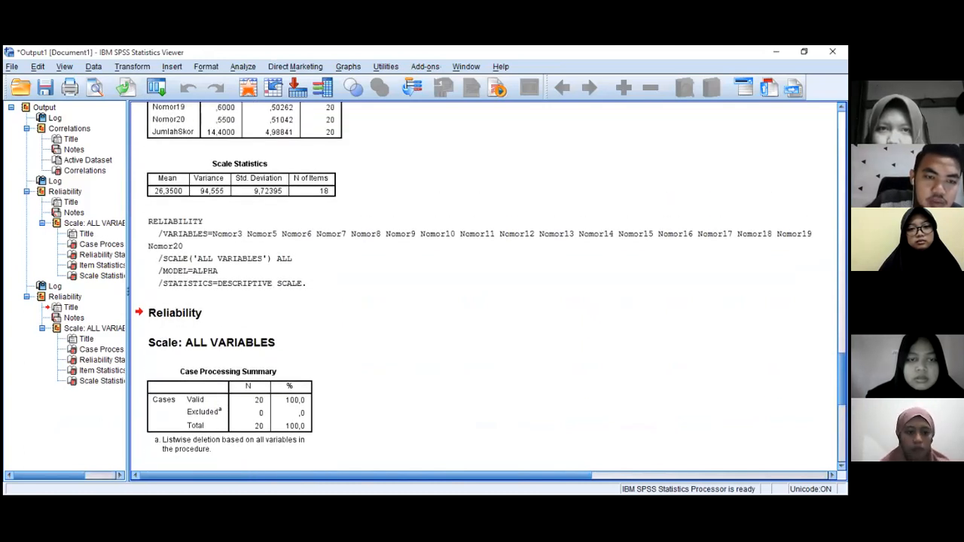
{"action": "scroll", "coordinate": [482, 286], "scroll_direction": "up", "scroll_amount": 3}
{"action": "scroll", "coordinate": [482, 286], "scroll_direction": "down", "scroll_amount": 8}
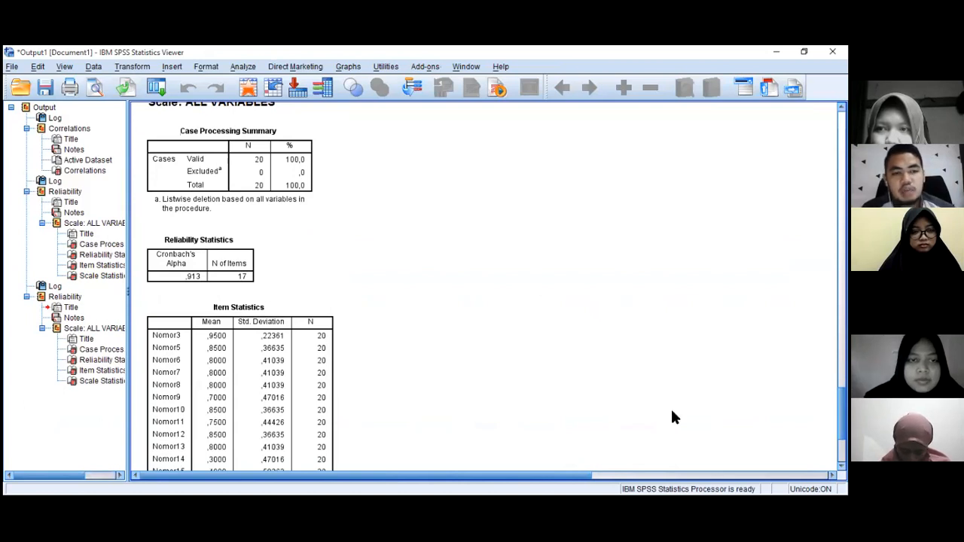
{"action": "left_click", "coordinate": [232, 320]}
{"action": "left_click", "coordinate": [194, 278]}
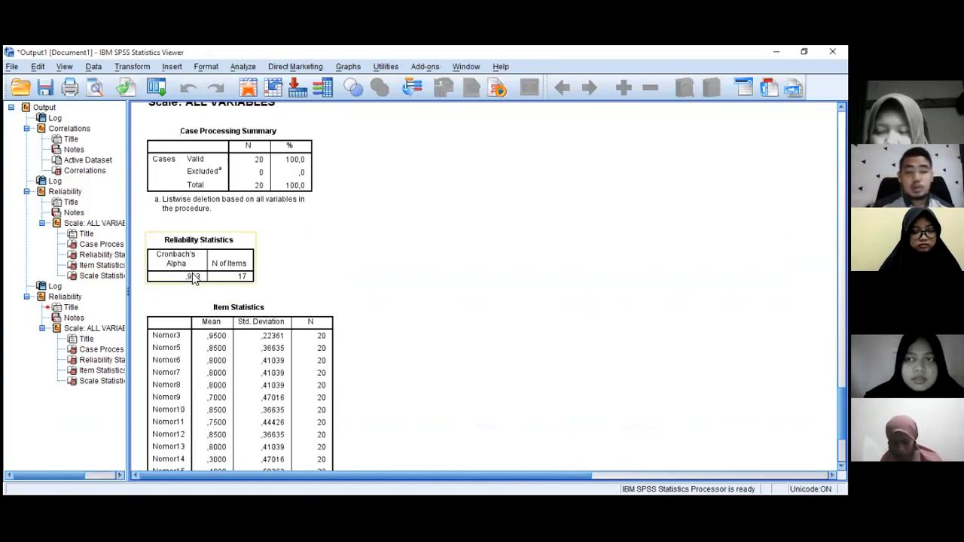
{"action": "left_click", "coordinate": [402, 121]}
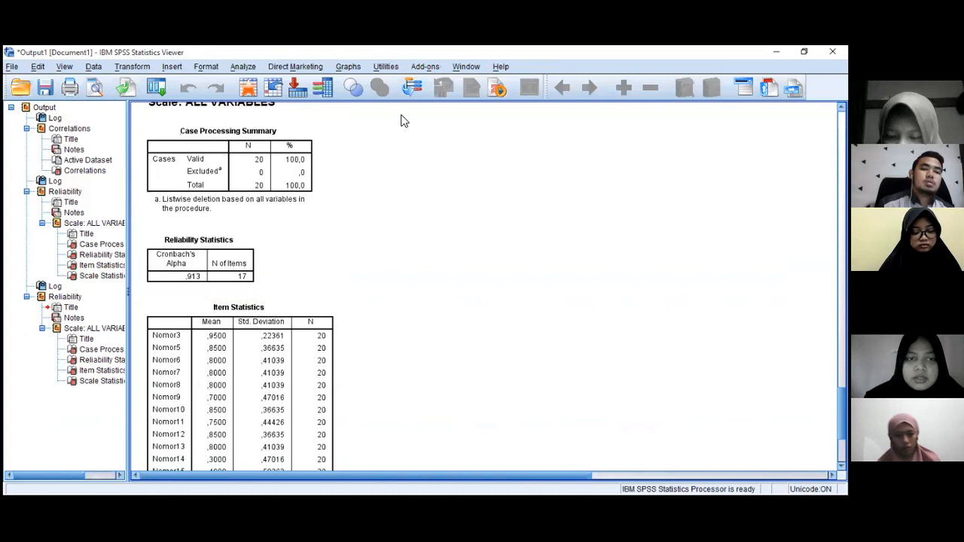
{"action": "left_click", "coordinate": [197, 280]}
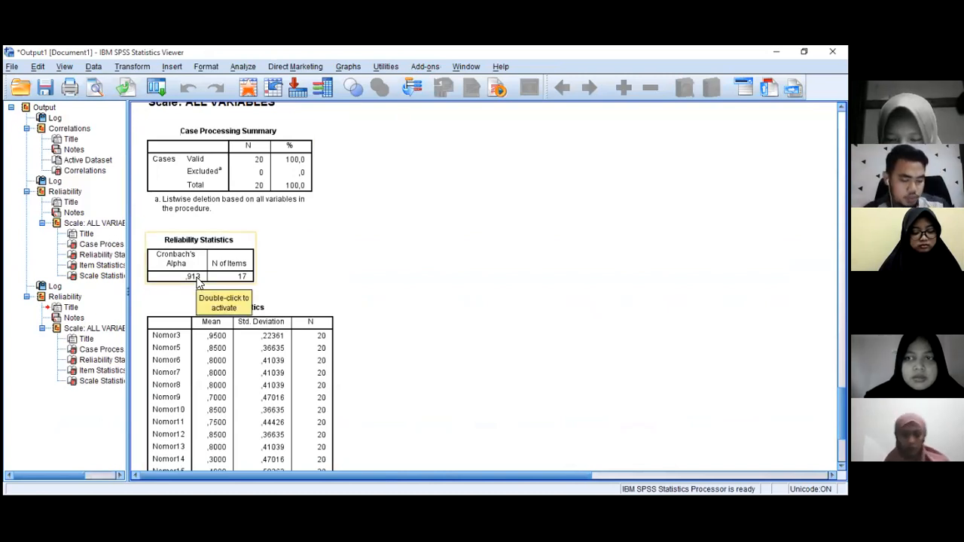
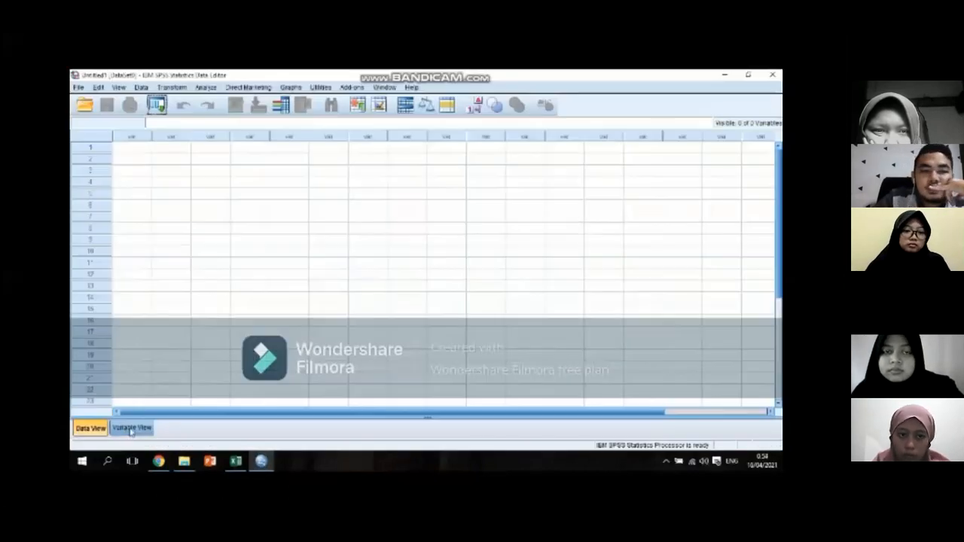
Step: Define numeric variables named number1 through number6 in the empty dataset and start naming the seventh one
{"action": "left_click", "coordinate": [131, 428]}
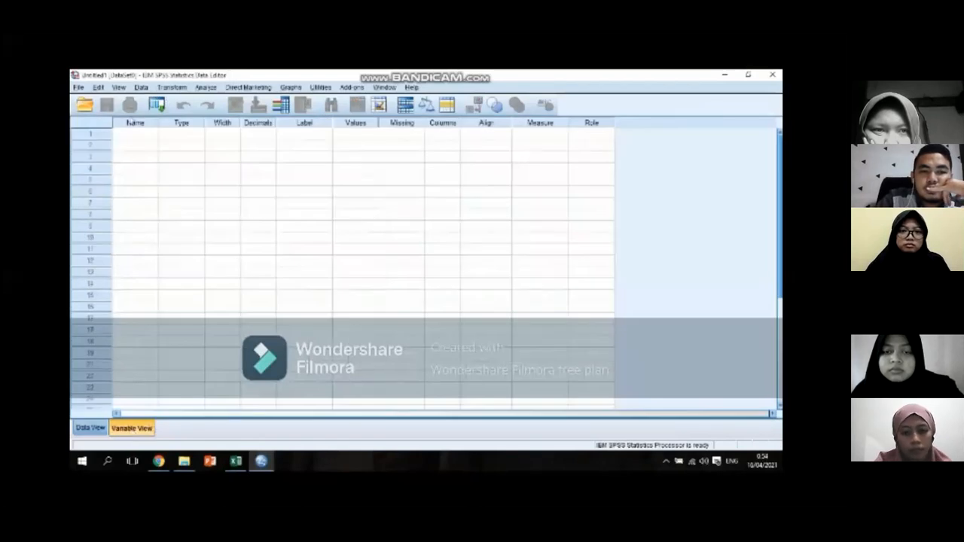
{"action": "left_click", "coordinate": [139, 132]}
{"action": "type", "text": "number"}
{"action": "key", "text": "Return"}
{"action": "type", "text": "number2"}
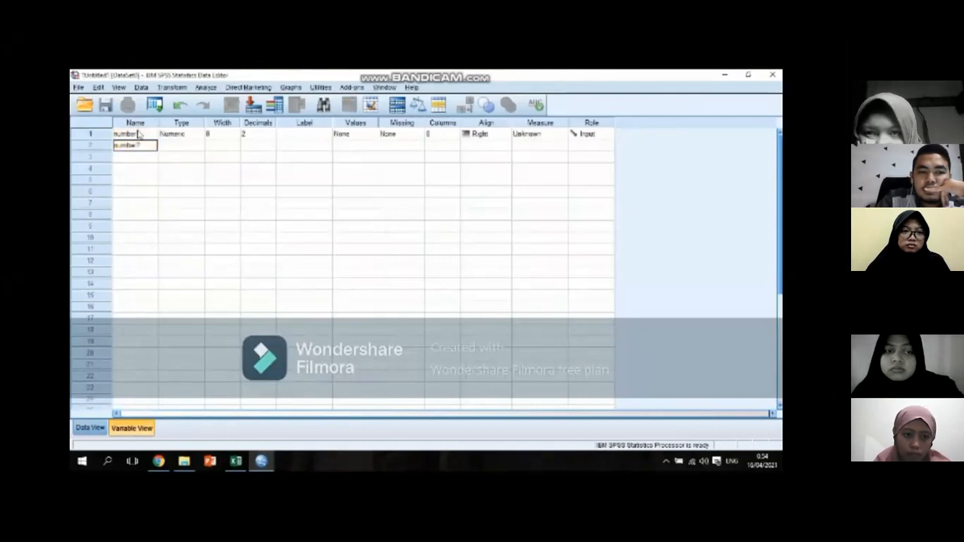
{"action": "key", "text": "Return"}
{"action": "type", "text": "number3"}
{"action": "key", "text": "Return"}
{"action": "type", "text": "number4"}
{"action": "key", "text": "Return"}
{"action": "type", "text": "number5"}
{"action": "key", "text": "Return"}
{"action": "type", "text": "number"}
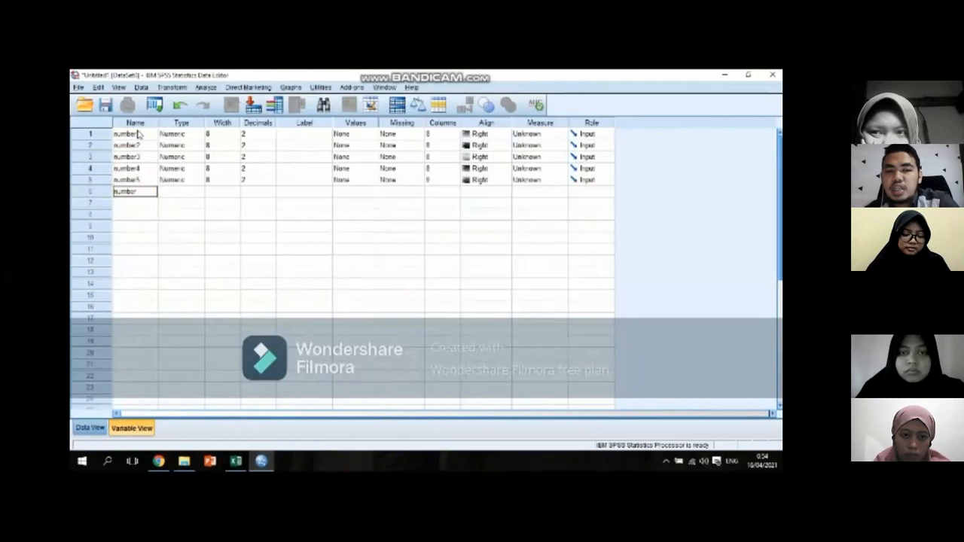
{"action": "type", "text": "6"}
{"action": "key", "text": "Return"}
{"action": "type", "text": "numbe"}
Step: Pause the tutorial video "Menguji Validitas dan Realibilitas Menggunakan SPSS", set its quality to 480p and resume playback
{"action": "left_click", "coordinate": [41, 492]}
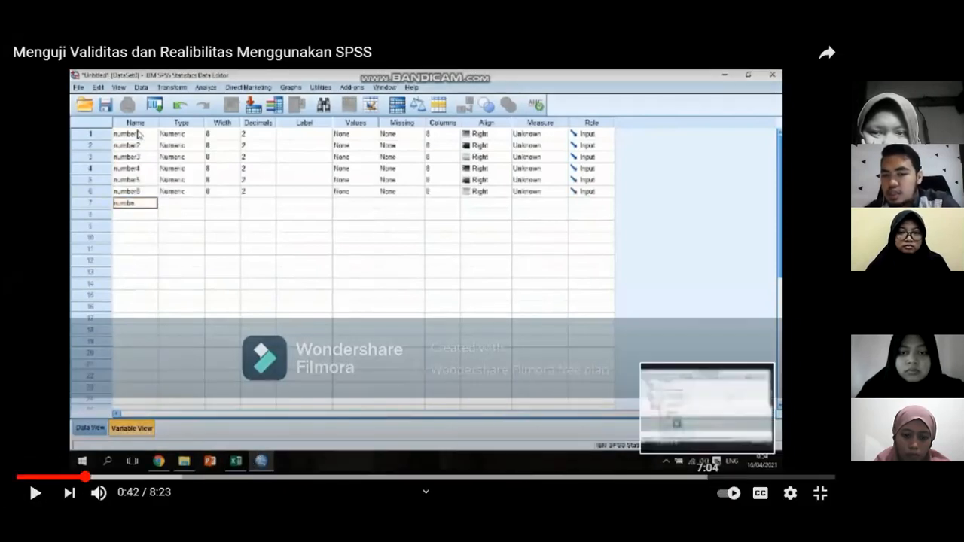
{"action": "left_click", "coordinate": [790, 494]}
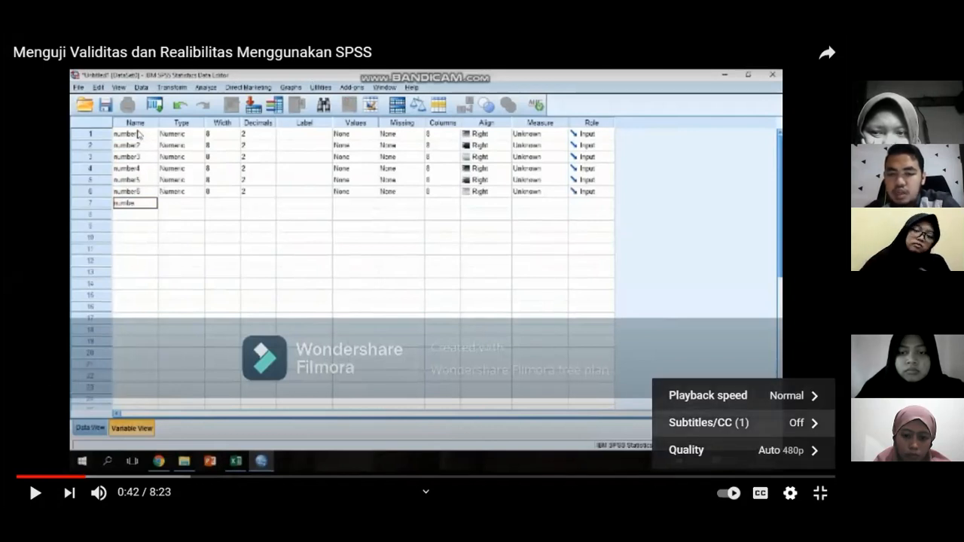
{"action": "left_click", "coordinate": [738, 450]}
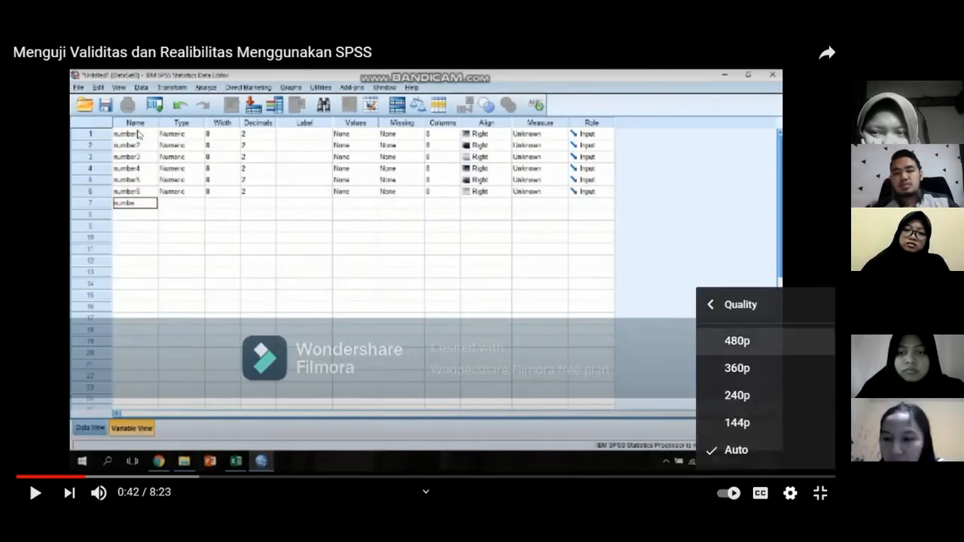
{"action": "left_click", "coordinate": [736, 340]}
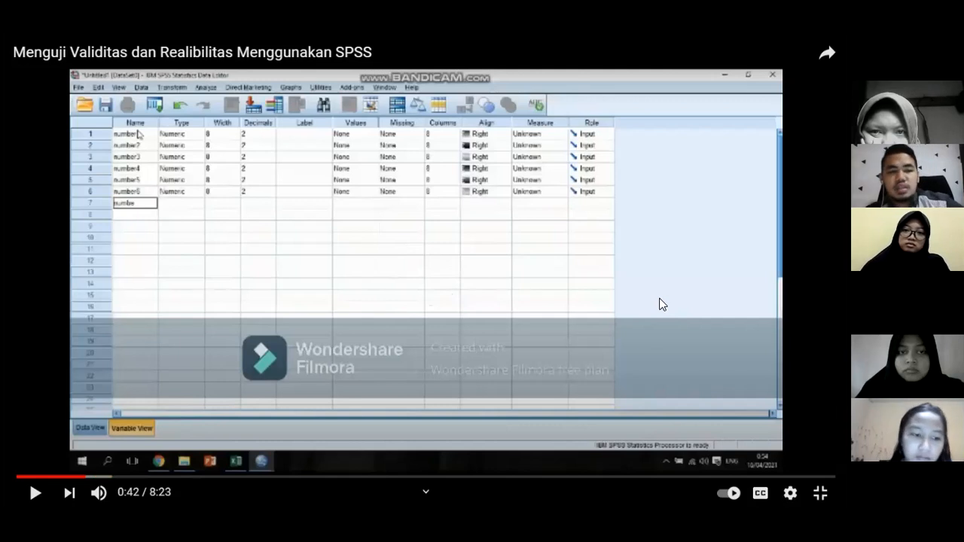
{"action": "left_click", "coordinate": [592, 227]}
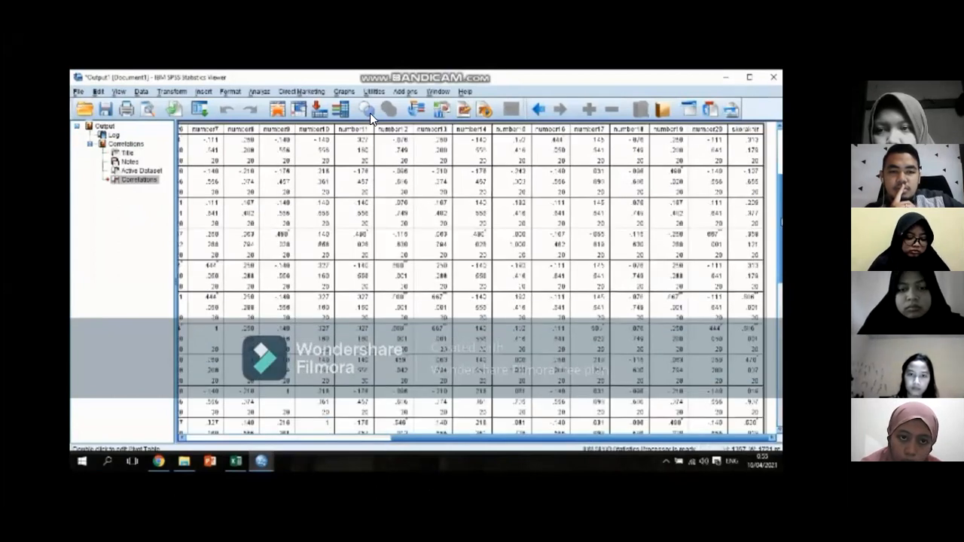
Step: Underline the skorakhir correlations of number11 through number20 in red on the correlation table, and close the annotation tool
{"action": "mouse_move", "coordinate": [478, 328]}
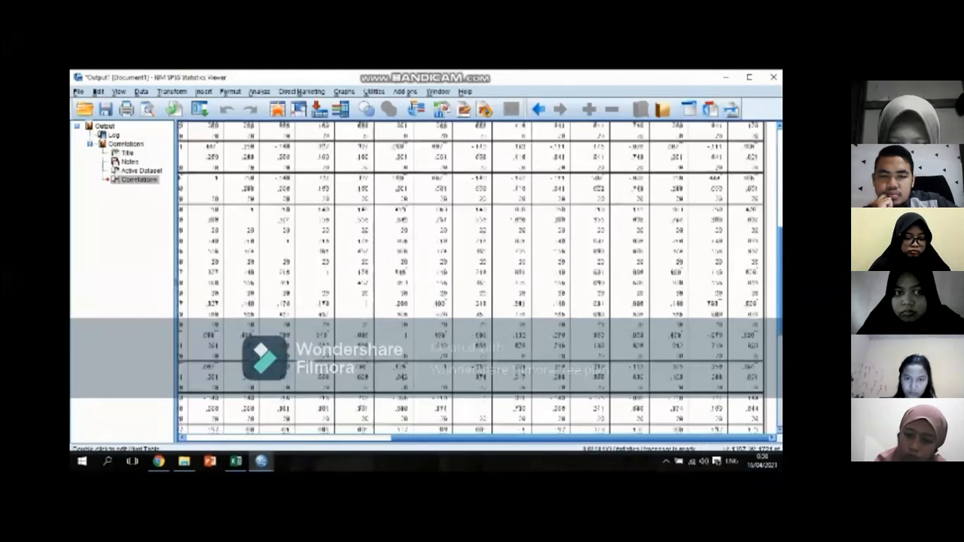
{"action": "scroll", "coordinate": [472, 277], "scroll_direction": "down", "scroll_amount": 3}
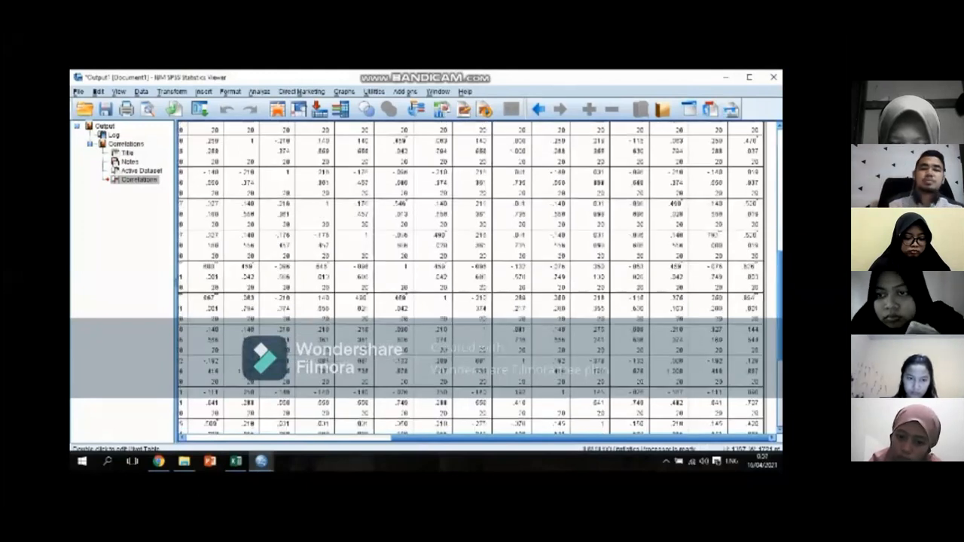
{"action": "scroll", "coordinate": [472, 277], "scroll_direction": "down", "scroll_amount": 2}
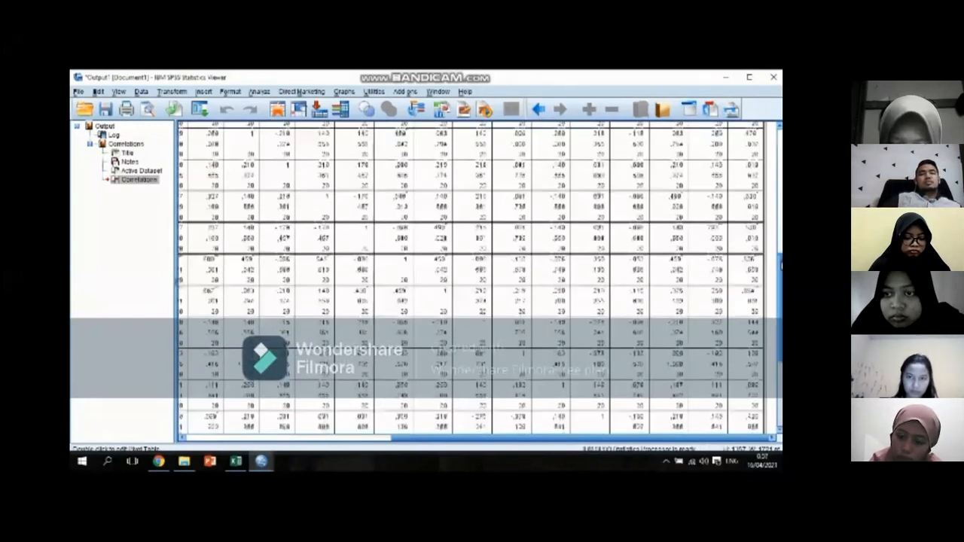
{"action": "scroll", "coordinate": [472, 277], "scroll_direction": "down", "scroll_amount": 2}
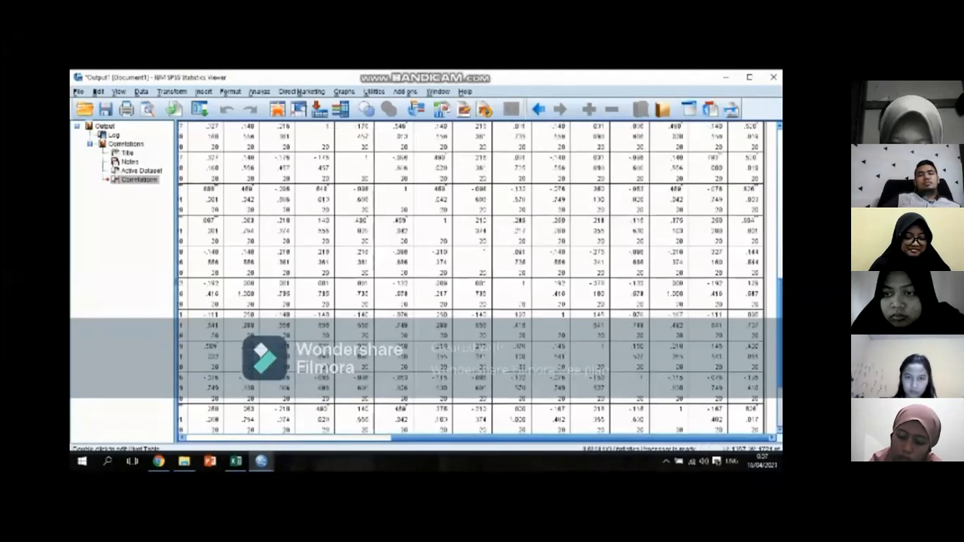
{"action": "left_click_drag", "start_coordinate": [781, 296], "coordinate": [780, 304]}
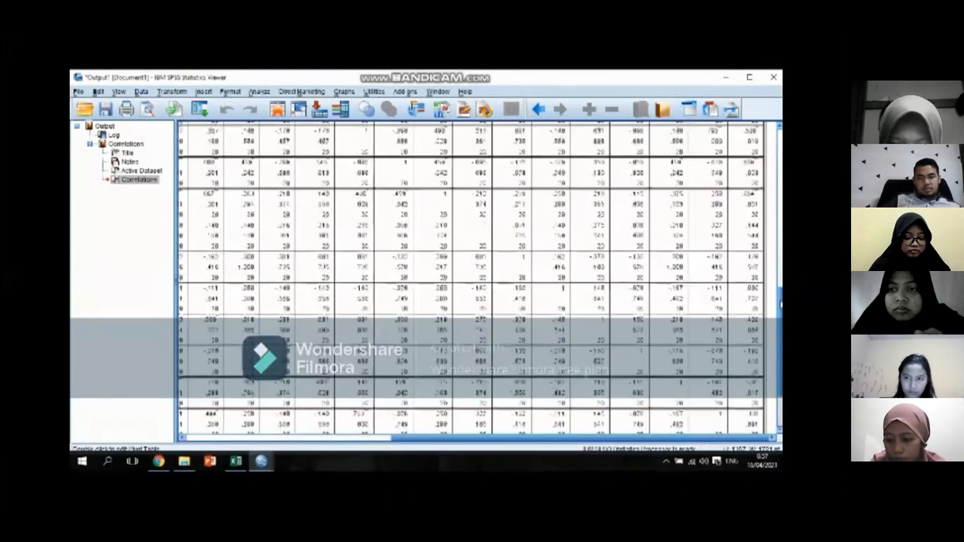
{"action": "key", "text": "ctrl+alt+d"}
{"action": "left_click_drag", "start_coordinate": [744, 134], "coordinate": [760, 134]}
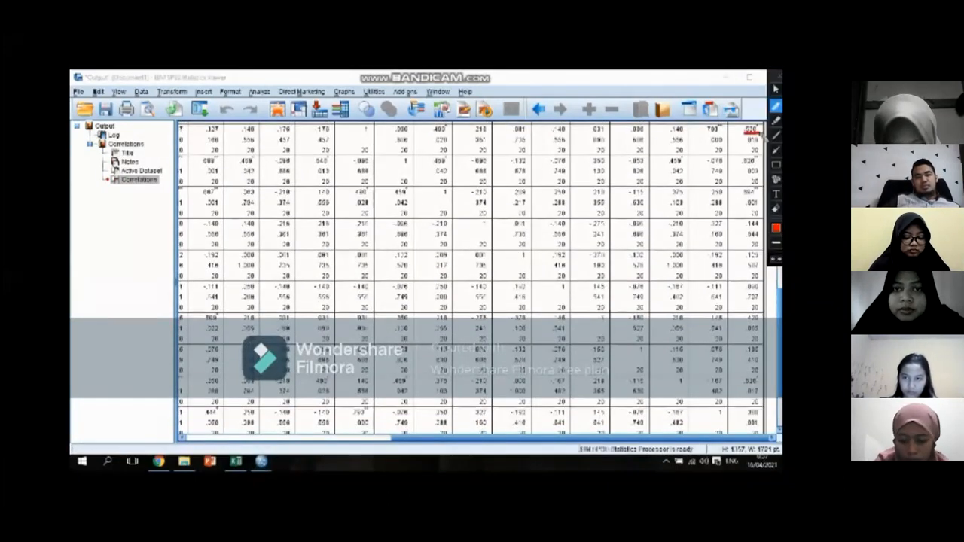
{"action": "left_click_drag", "start_coordinate": [742, 164], "coordinate": [767, 161]}
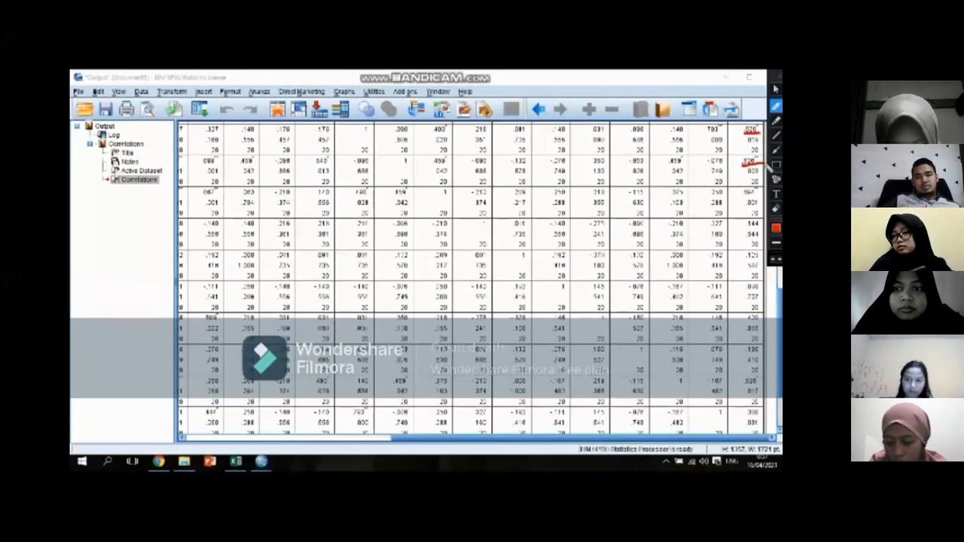
{"action": "left_click_drag", "start_coordinate": [739, 200], "coordinate": [756, 198]}
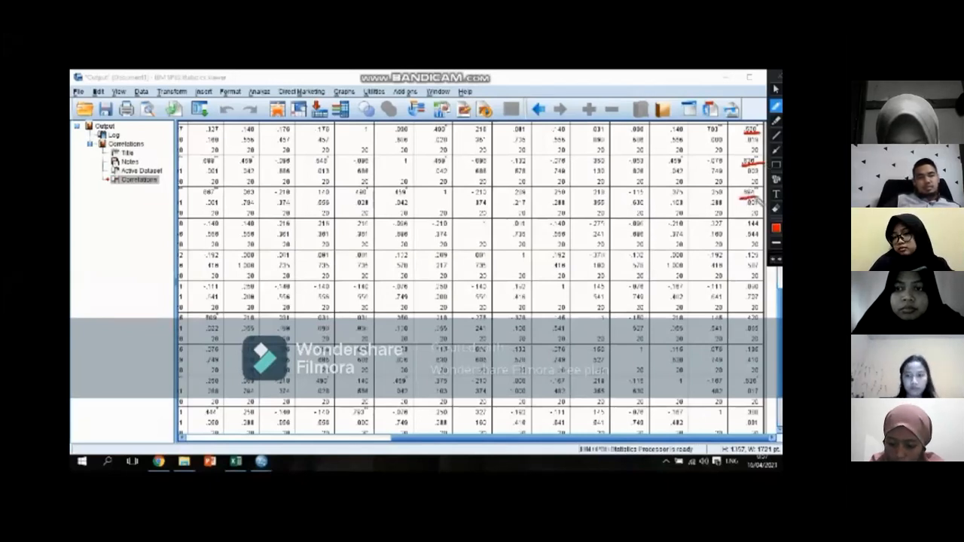
{"action": "left_click_drag", "start_coordinate": [745, 233], "coordinate": [758, 236]}
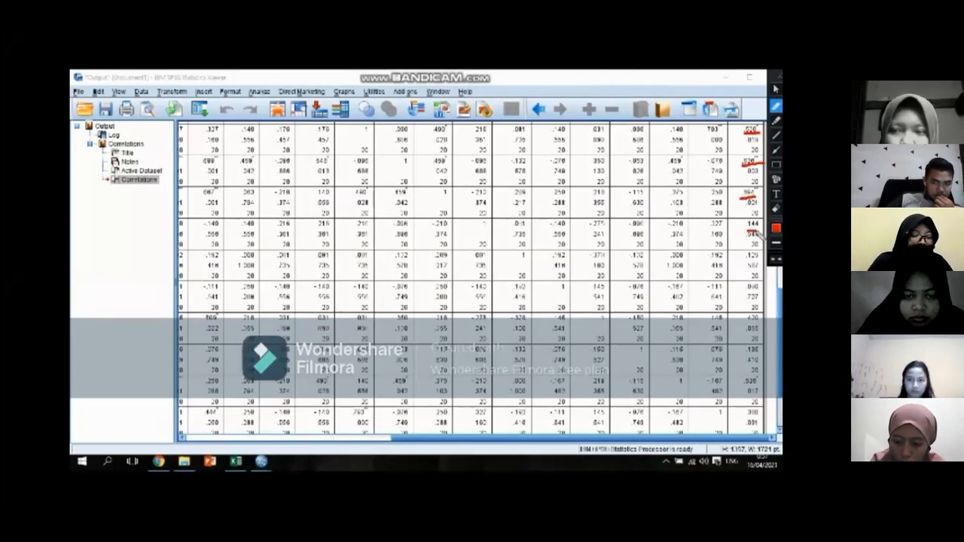
{"action": "left_click_drag", "start_coordinate": [743, 261], "coordinate": [762, 259]}
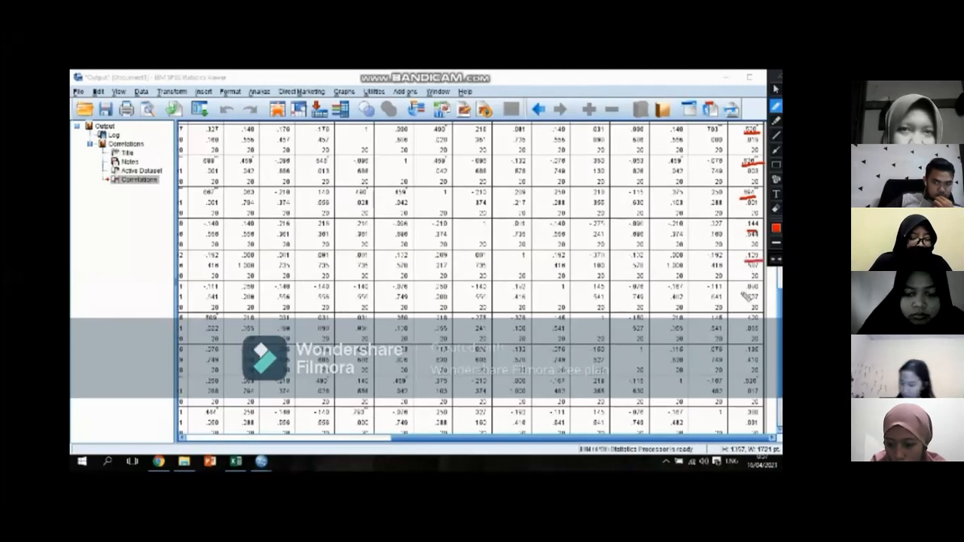
{"action": "left_click_drag", "start_coordinate": [745, 292], "coordinate": [761, 292]}
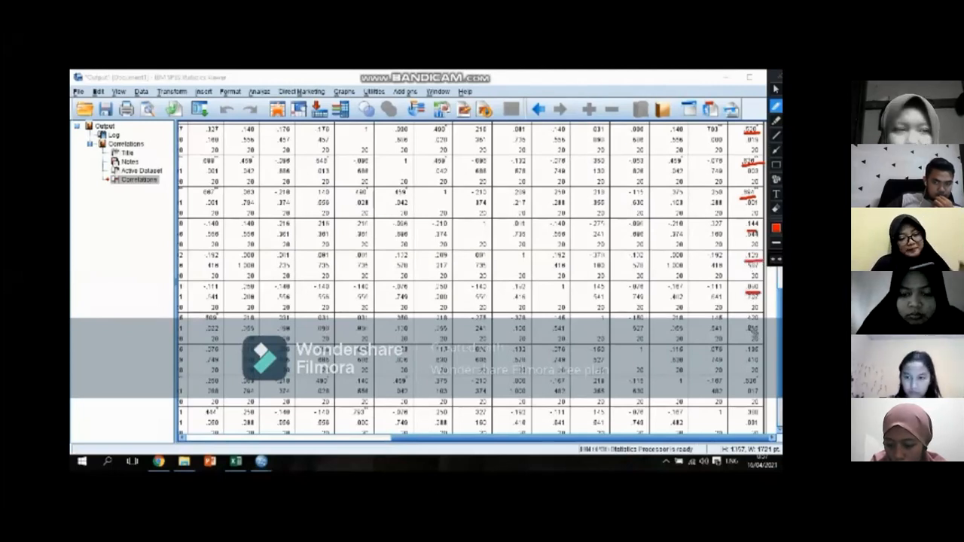
{"action": "mouse_move", "coordinate": [746, 327]}
{"action": "left_mouse_down"}
{"action": "mouse_move", "coordinate": [763, 326]}
{"action": "mouse_move", "coordinate": [762, 352]}
{"action": "left_mouse_up"}
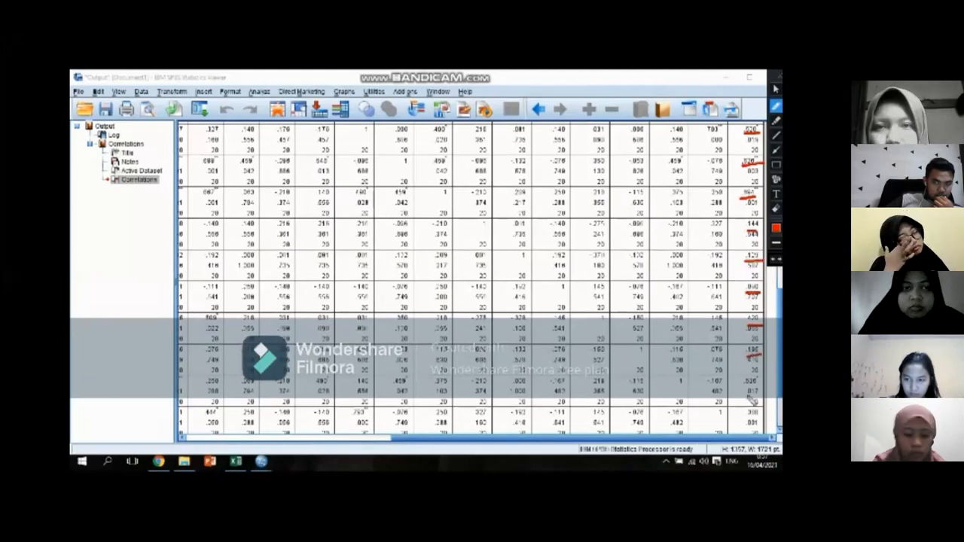
{"action": "left_click_drag", "start_coordinate": [744, 387], "coordinate": [762, 385]}
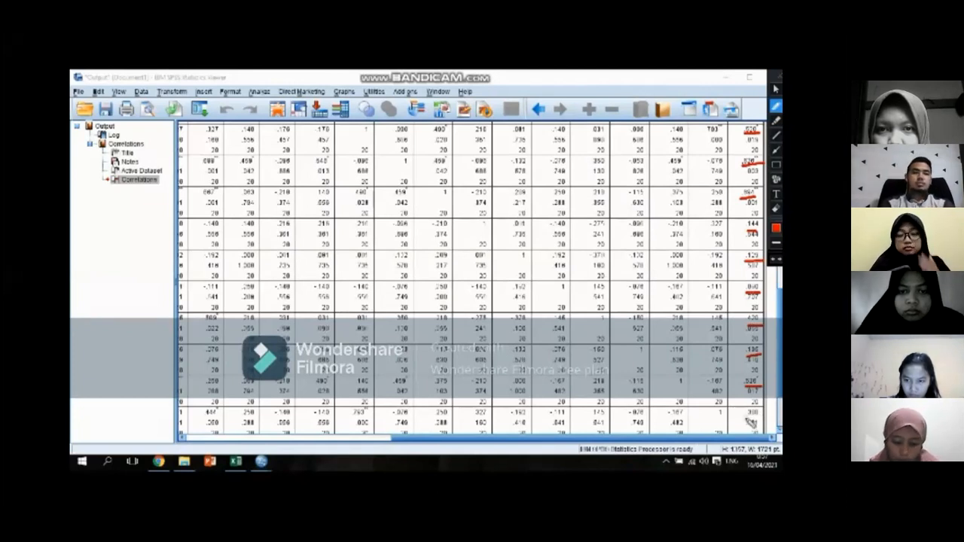
{"action": "left_click_drag", "start_coordinate": [748, 419], "coordinate": [758, 418]}
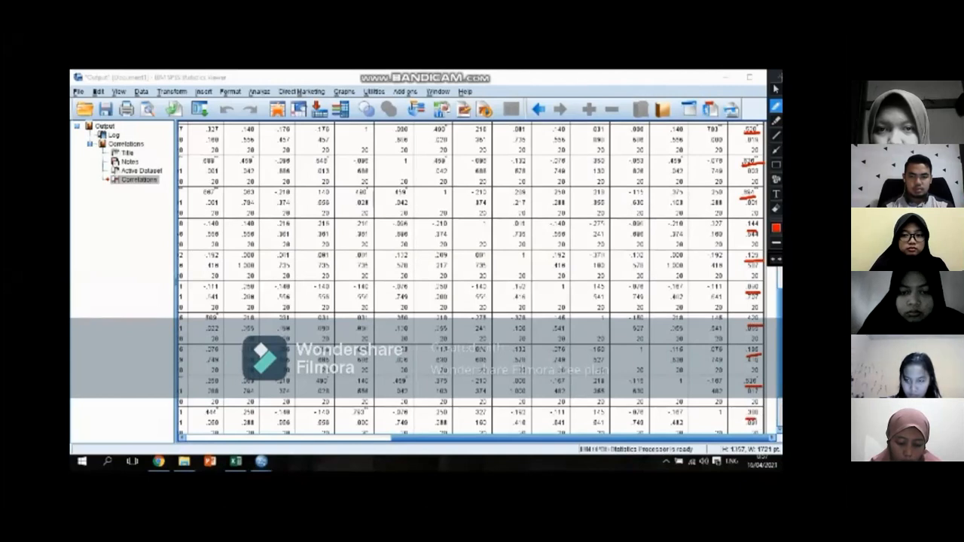
{"action": "left_click", "coordinate": [779, 77]}
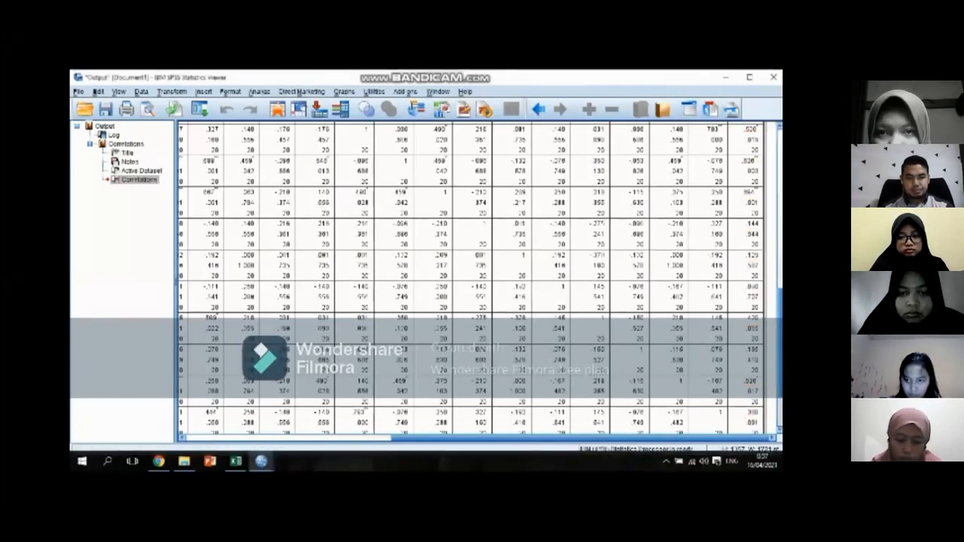
Step: Check the correlation table through to its last row, and bring up the variable definitions of the 20-item dataset
{"action": "scroll", "coordinate": [471, 278], "scroll_direction": "down", "scroll_amount": 5}
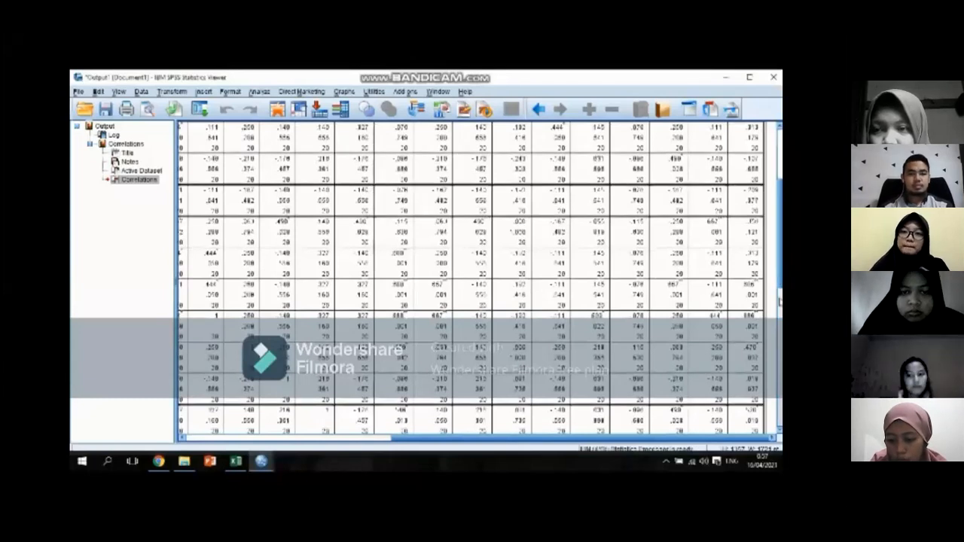
{"action": "left_click", "coordinate": [780, 318]}
{"action": "left_click_drag", "start_coordinate": [781, 323], "coordinate": [780, 358]}
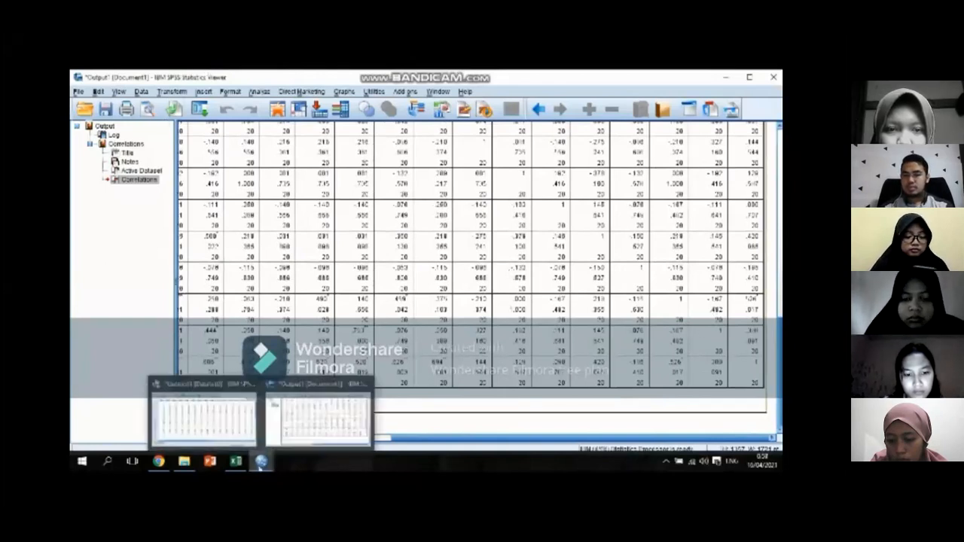
{"action": "mouse_move", "coordinate": [271, 464]}
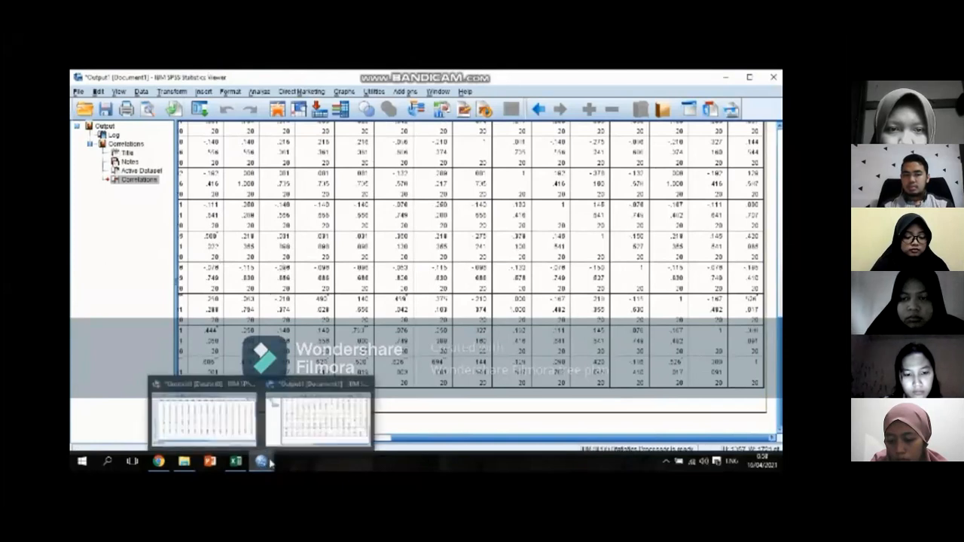
{"action": "left_click", "coordinate": [229, 410]}
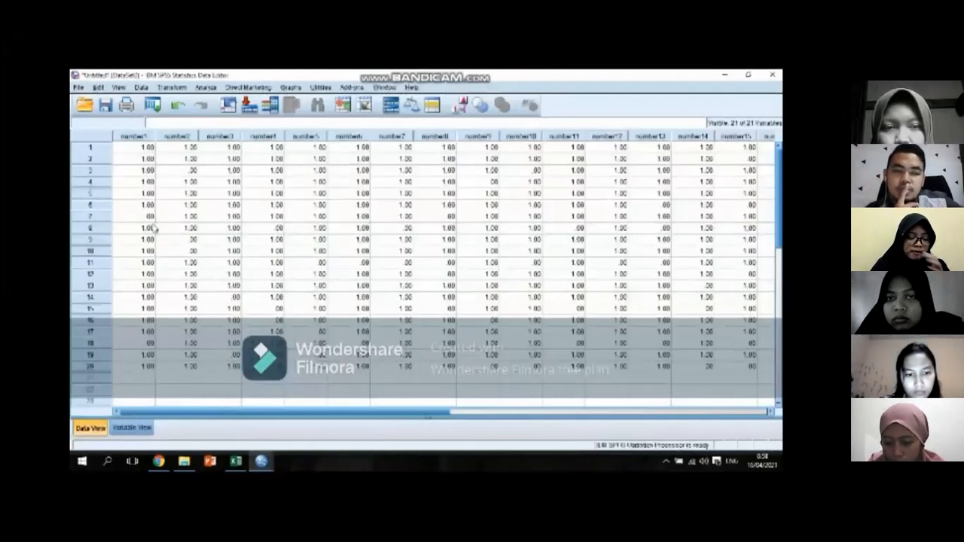
{"action": "left_click", "coordinate": [136, 427]}
Step: Delete the item variables number1 through number5 from the dataset
{"action": "left_click", "coordinate": [103, 134]}
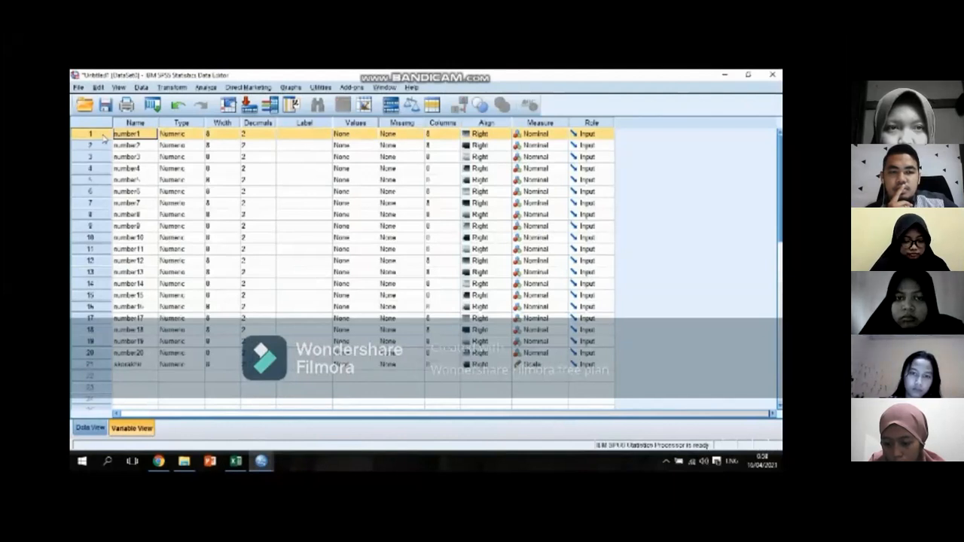
{"action": "right_click", "coordinate": [104, 137]}
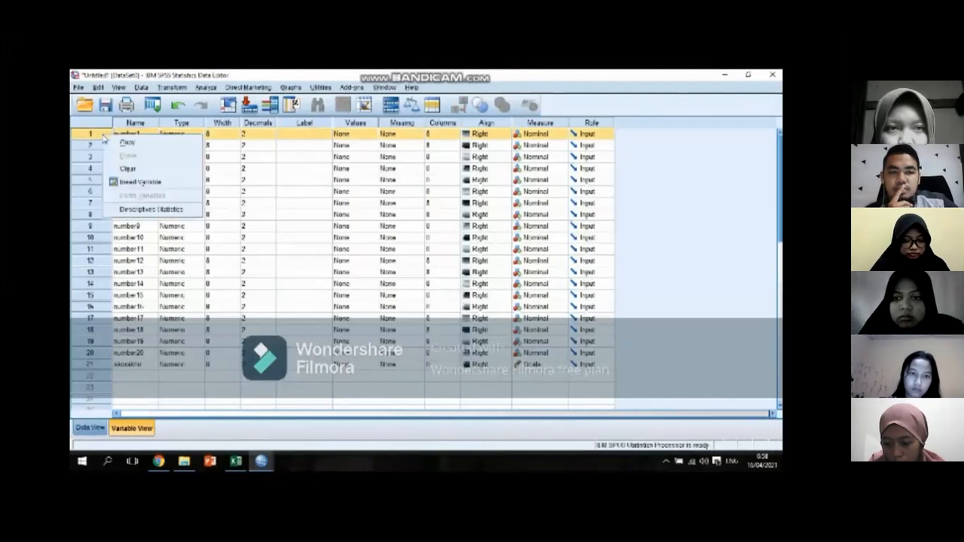
{"action": "left_click", "coordinate": [130, 170]}
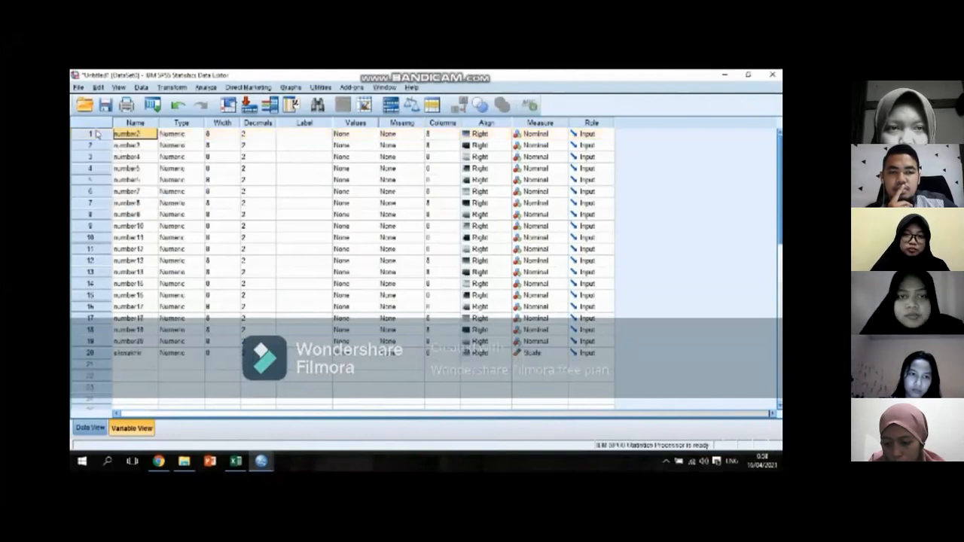
{"action": "right_click", "coordinate": [96, 134]}
{"action": "left_click", "coordinate": [128, 164]}
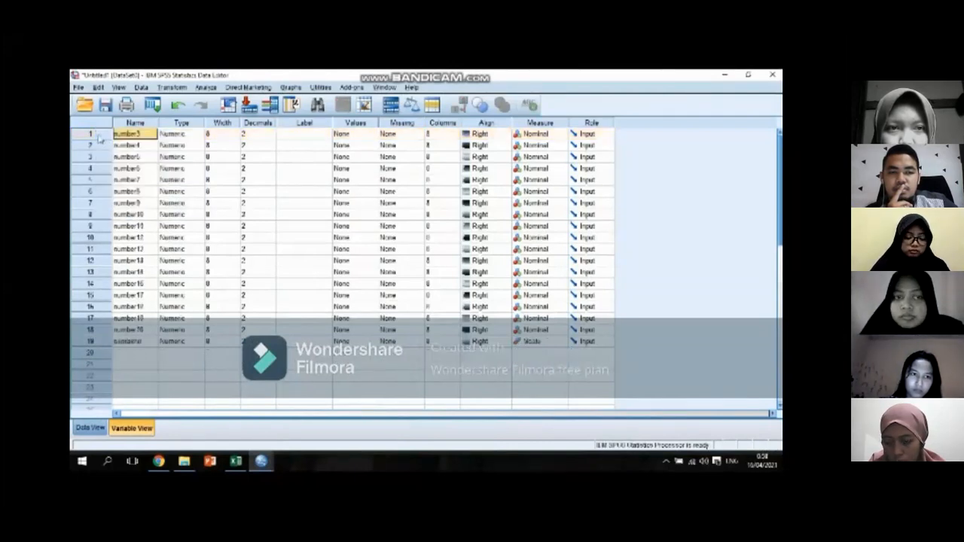
{"action": "right_click", "coordinate": [100, 137]}
{"action": "left_click", "coordinate": [123, 166]}
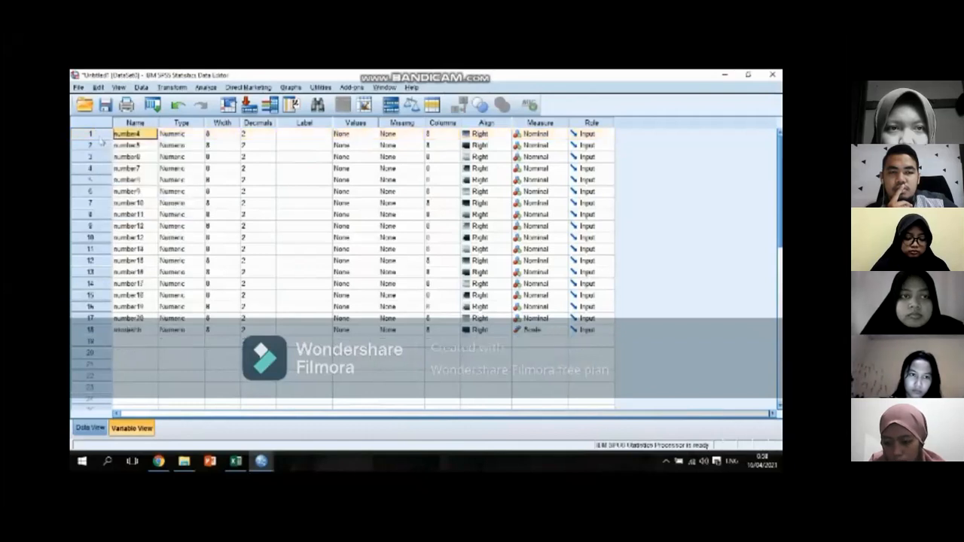
{"action": "right_click", "coordinate": [100, 138]}
{"action": "left_click", "coordinate": [119, 167]}
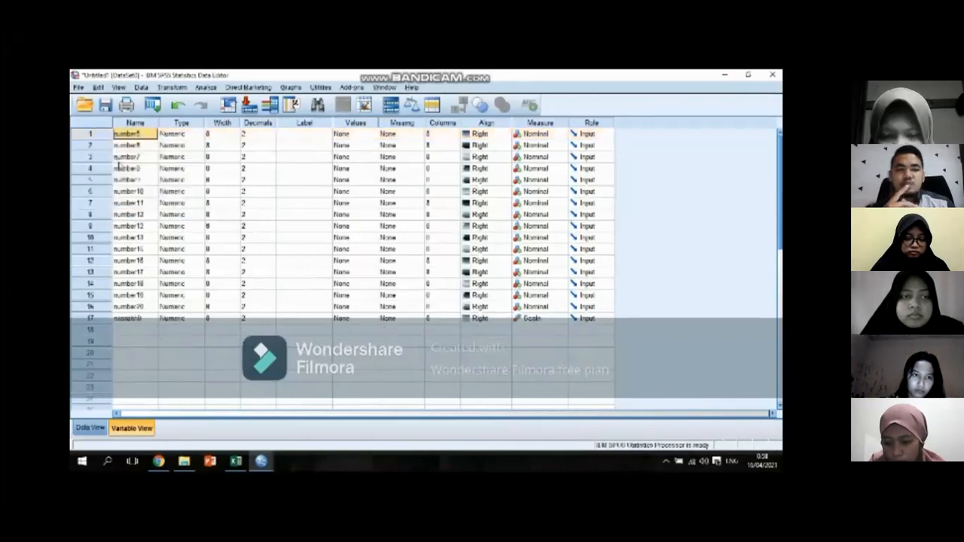
{"action": "right_click", "coordinate": [100, 136]}
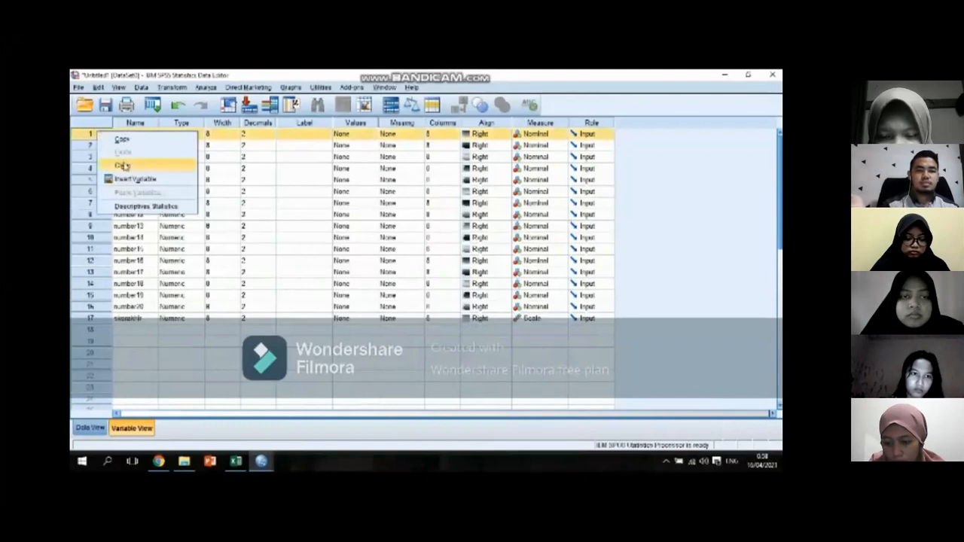
{"action": "left_click", "coordinate": [123, 166]}
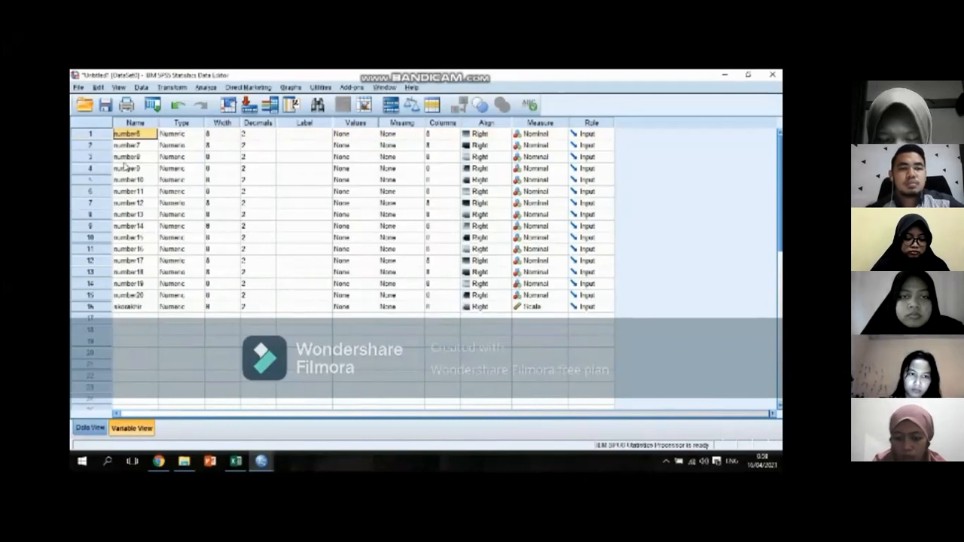
Step: Delete the item variables number9, number14 and number15 from the dataset
{"action": "left_click", "coordinate": [100, 169]}
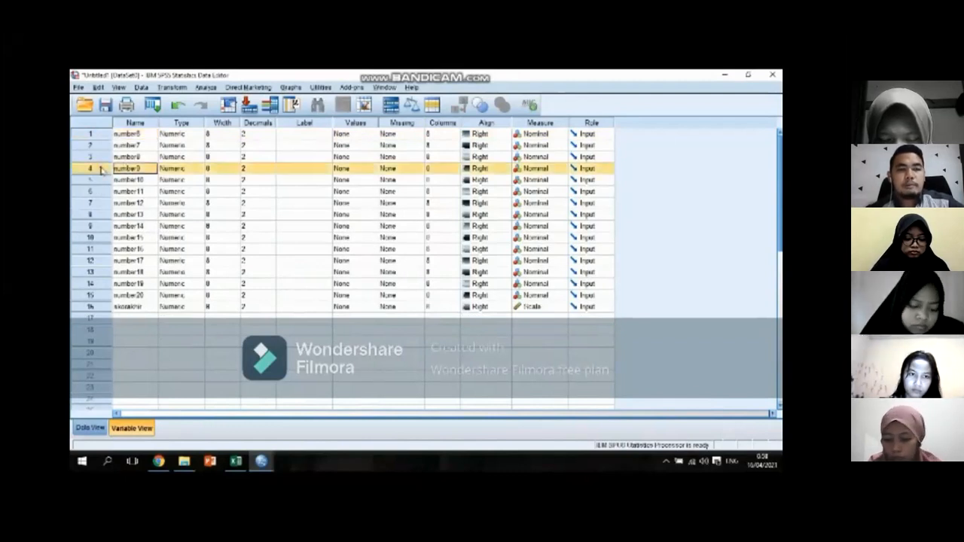
{"action": "right_click", "coordinate": [101, 169]}
{"action": "left_click", "coordinate": [125, 201]}
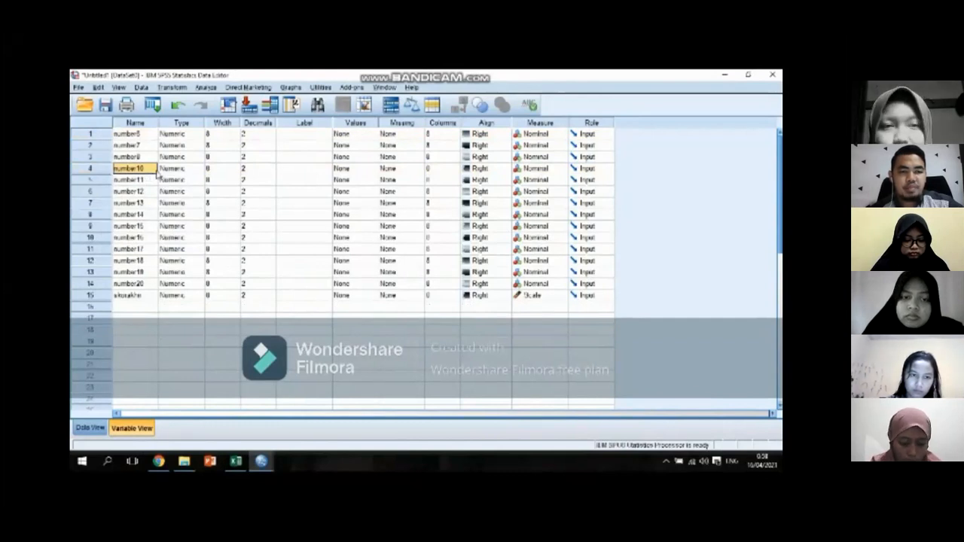
{"action": "left_click", "coordinate": [107, 215]}
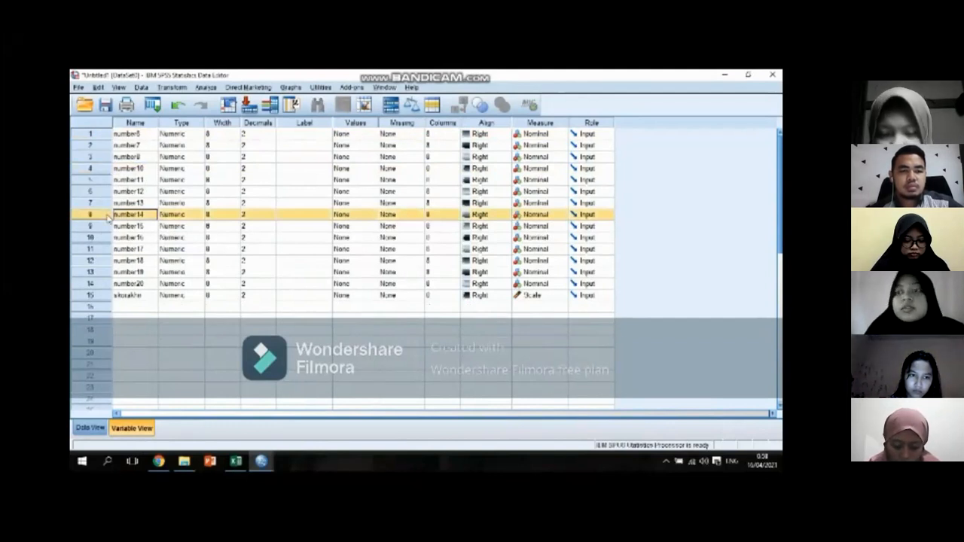
{"action": "right_click", "coordinate": [108, 216]}
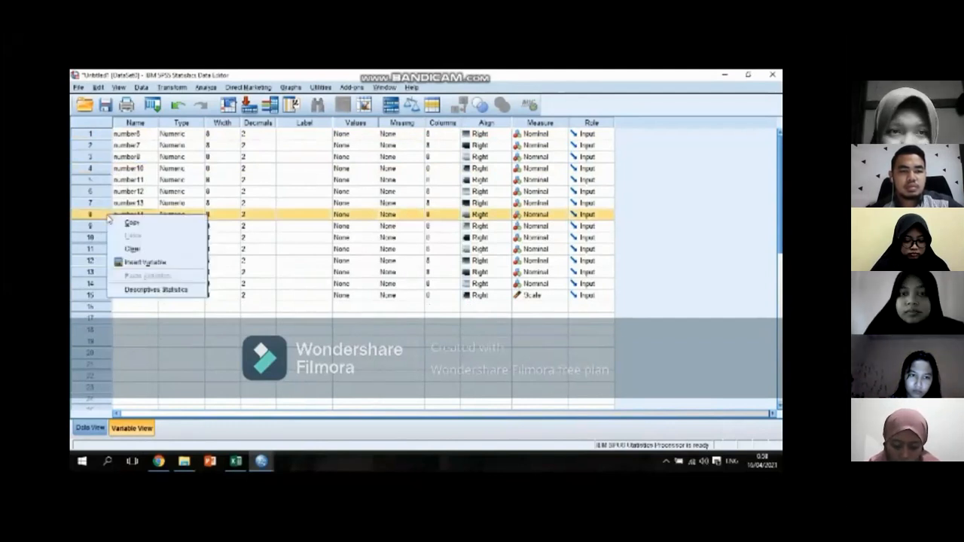
{"action": "left_click", "coordinate": [130, 248]}
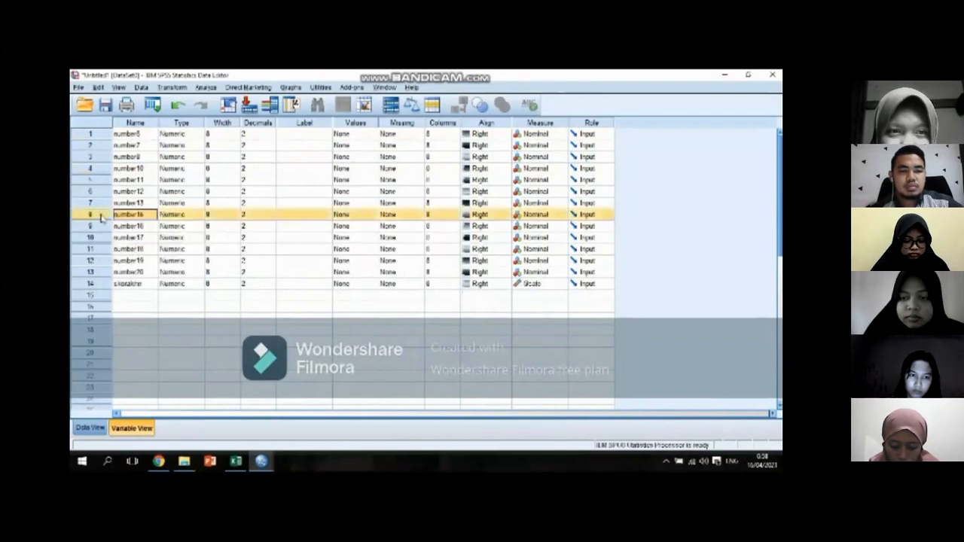
{"action": "right_click", "coordinate": [101, 218]}
{"action": "left_click", "coordinate": [127, 249]}
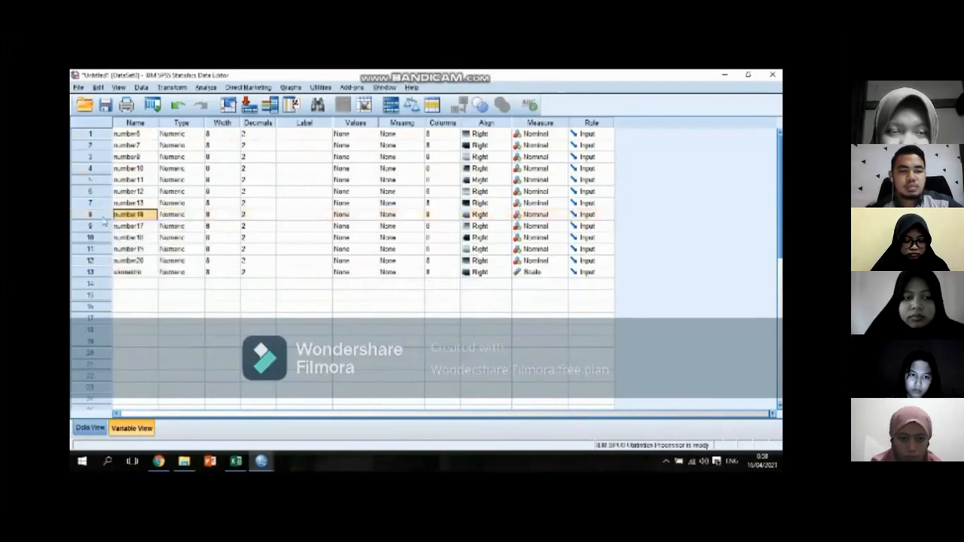
Step: Delete the item variables number16 and number18 from the dataset
{"action": "left_click", "coordinate": [103, 217]}
{"action": "right_click", "coordinate": [104, 220]}
{"action": "left_click", "coordinate": [125, 250]}
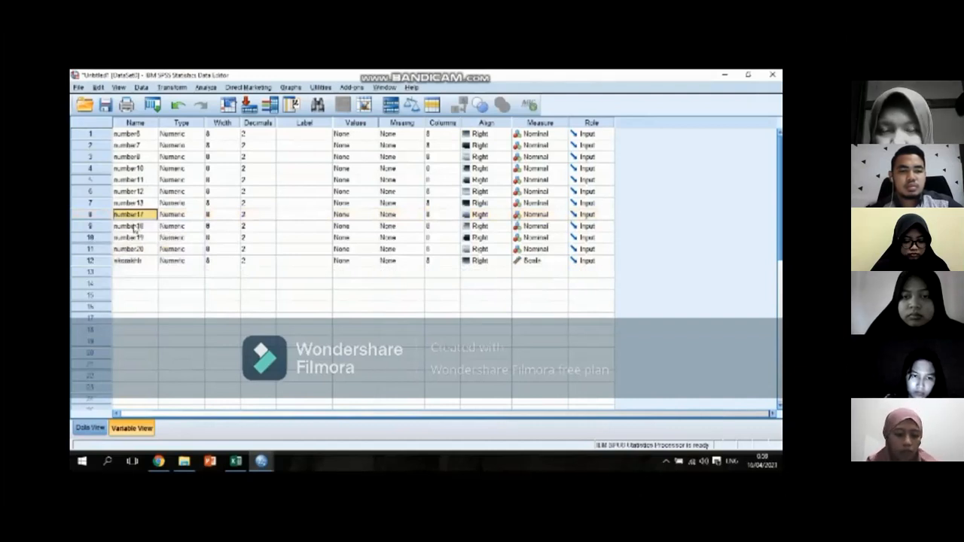
{"action": "left_click", "coordinate": [105, 229]}
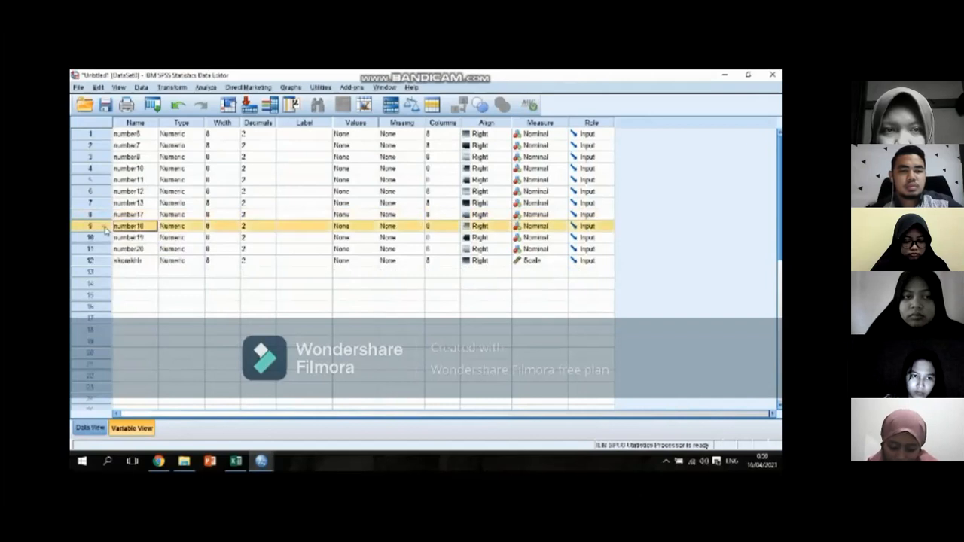
{"action": "right_click", "coordinate": [106, 230]}
{"action": "left_click", "coordinate": [135, 263]}
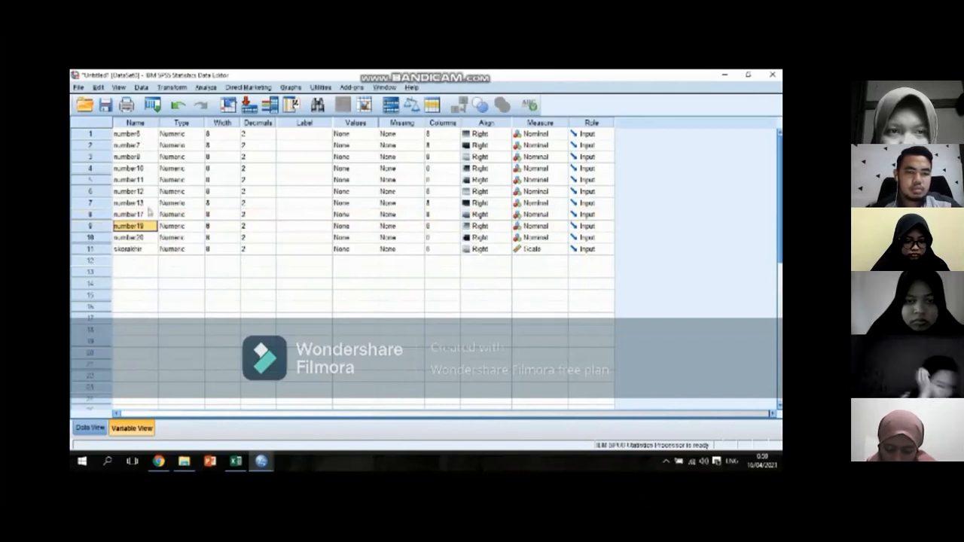
{"action": "left_click", "coordinate": [194, 272]}
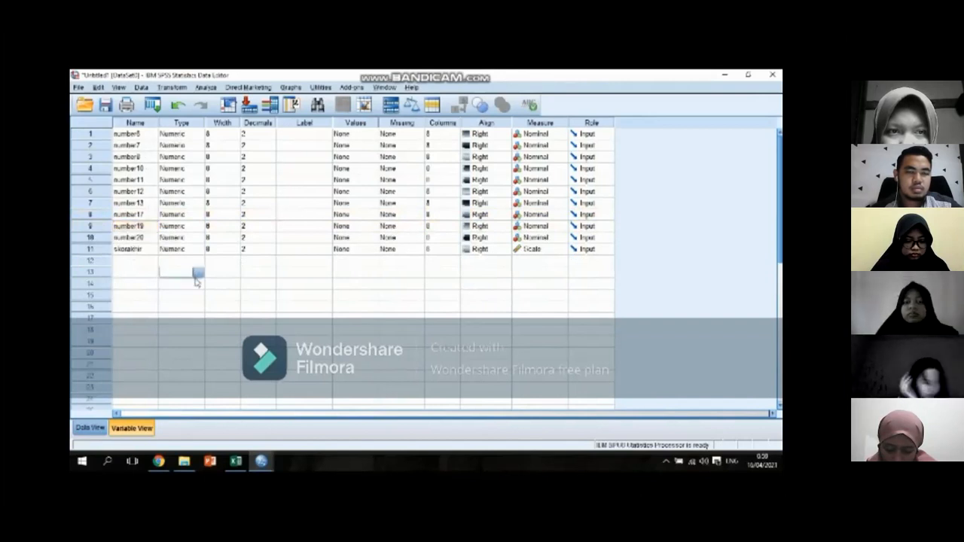
Step: Return to the data values and set up a Reliability Analysis with all remaining variables, including skorakhir, as items
{"action": "left_click", "coordinate": [85, 430]}
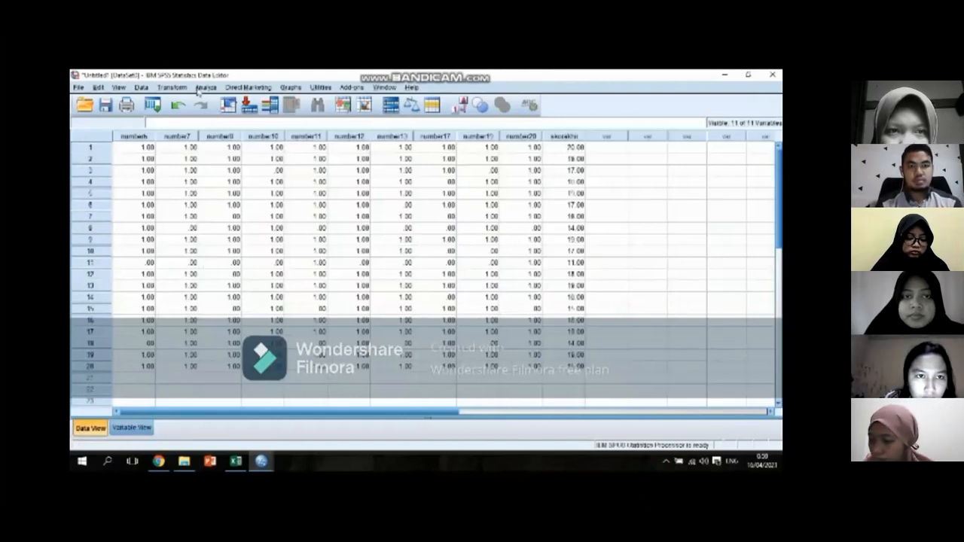
{"action": "left_click", "coordinate": [203, 87]}
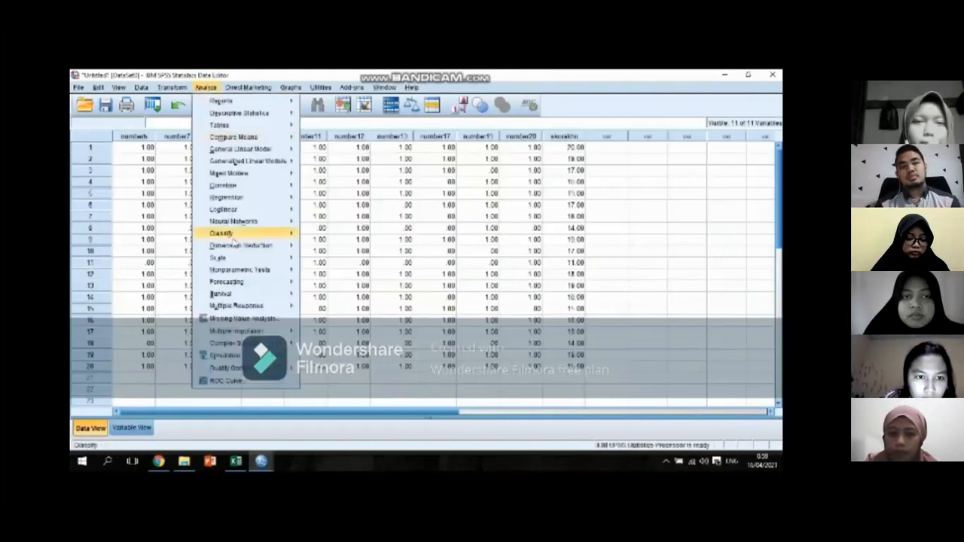
{"action": "mouse_move", "coordinate": [234, 259]}
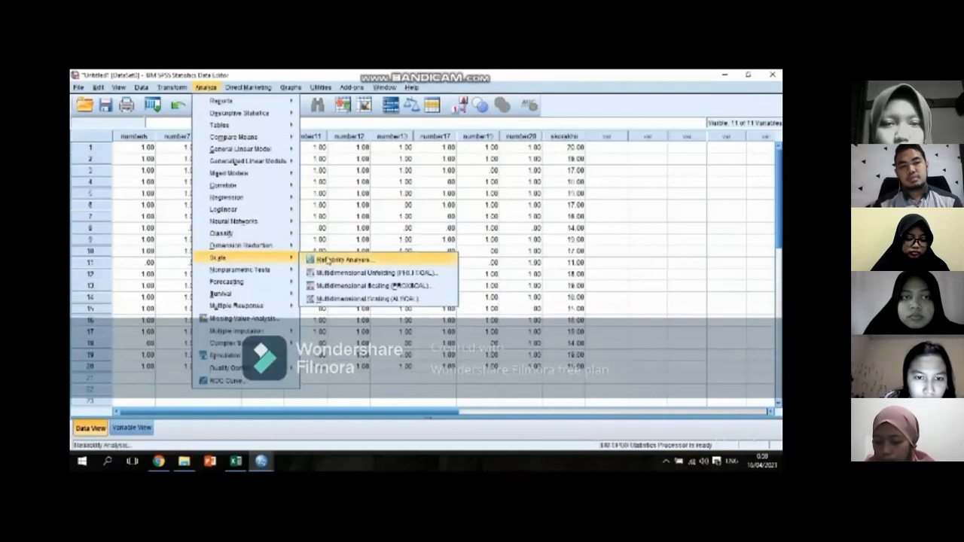
{"action": "left_click", "coordinate": [324, 260]}
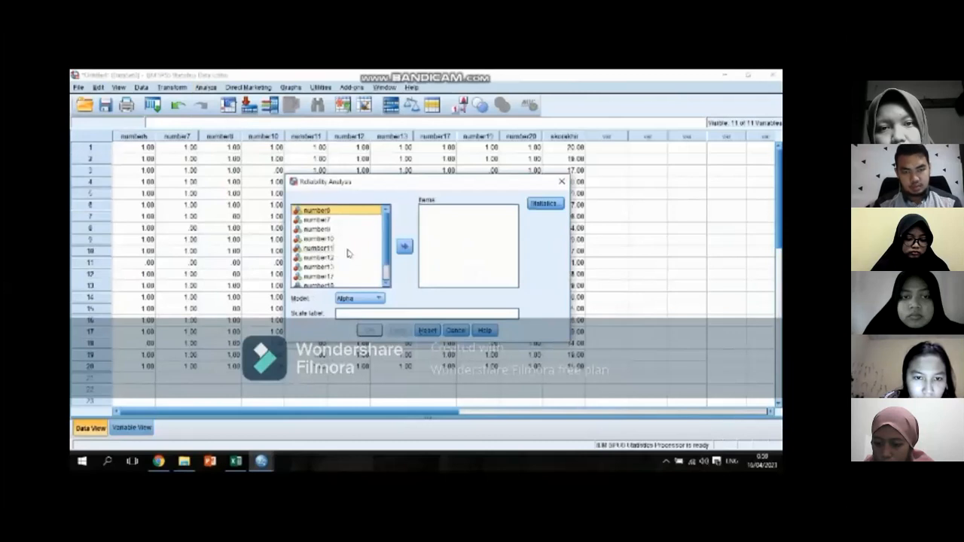
{"action": "key", "text": "ctrl+a"}
{"action": "left_click", "coordinate": [404, 247]}
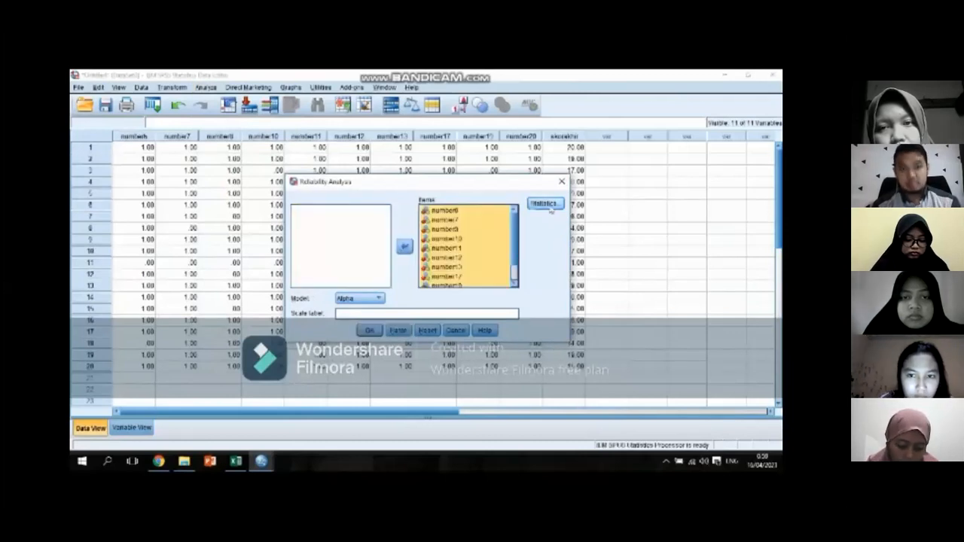
Step: Run the reliability analysis with item and scale descriptives, and pause the tutorial video at its output
{"action": "left_click", "coordinate": [546, 204]}
{"action": "left_click", "coordinate": [331, 186]}
{"action": "left_click", "coordinate": [330, 198]}
{"action": "left_click", "coordinate": [390, 355]}
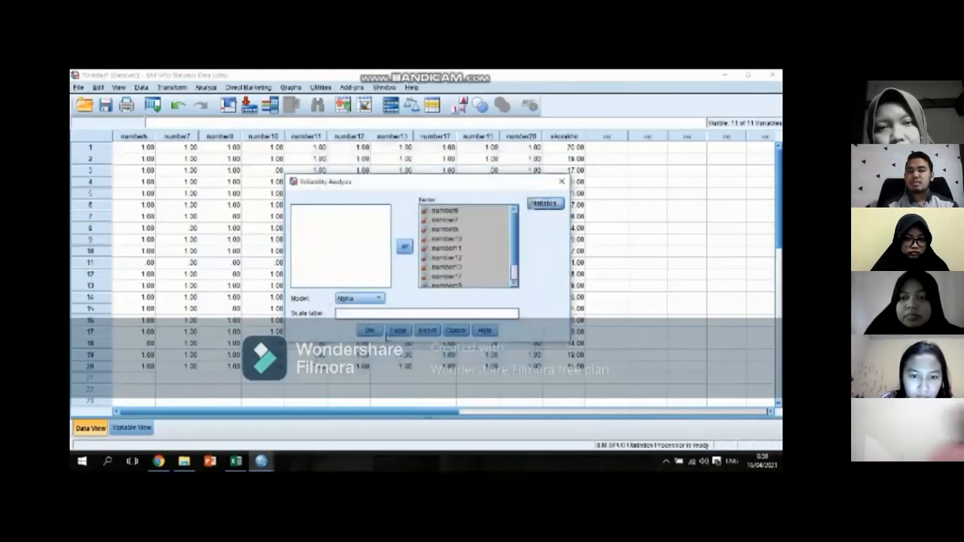
{"action": "left_click", "coordinate": [369, 332]}
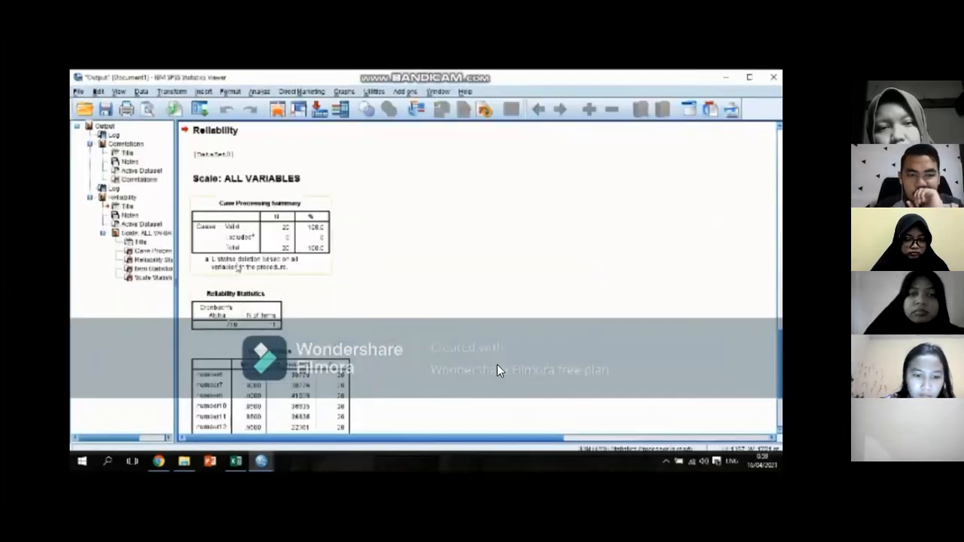
{"action": "left_click", "coordinate": [546, 392]}
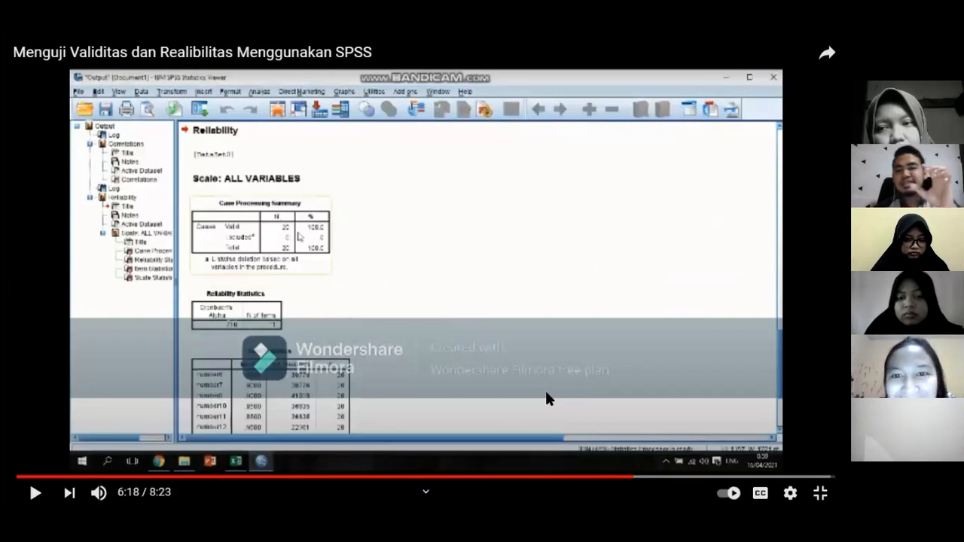
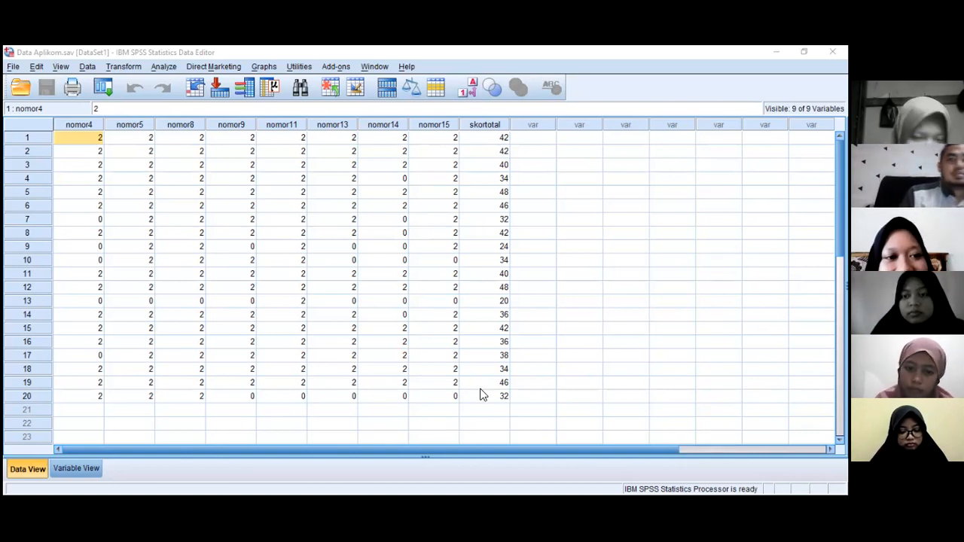
Step: Set up a Reliability Analysis in Data Aplikom.sav with the eight items nomor4 through nomor15, leaving out skortotal
{"action": "left_click", "coordinate": [168, 66]}
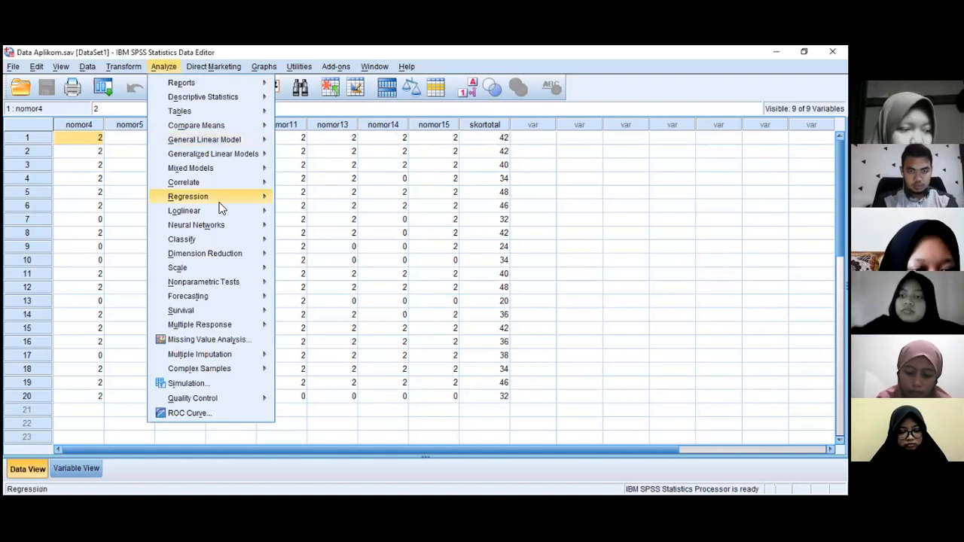
{"action": "mouse_move", "coordinate": [218, 268]}
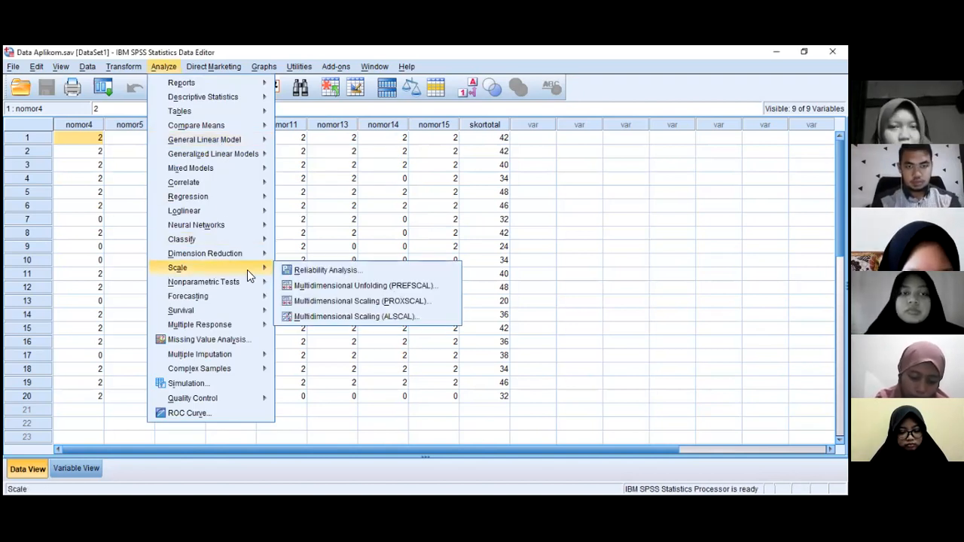
{"action": "left_click", "coordinate": [324, 270]}
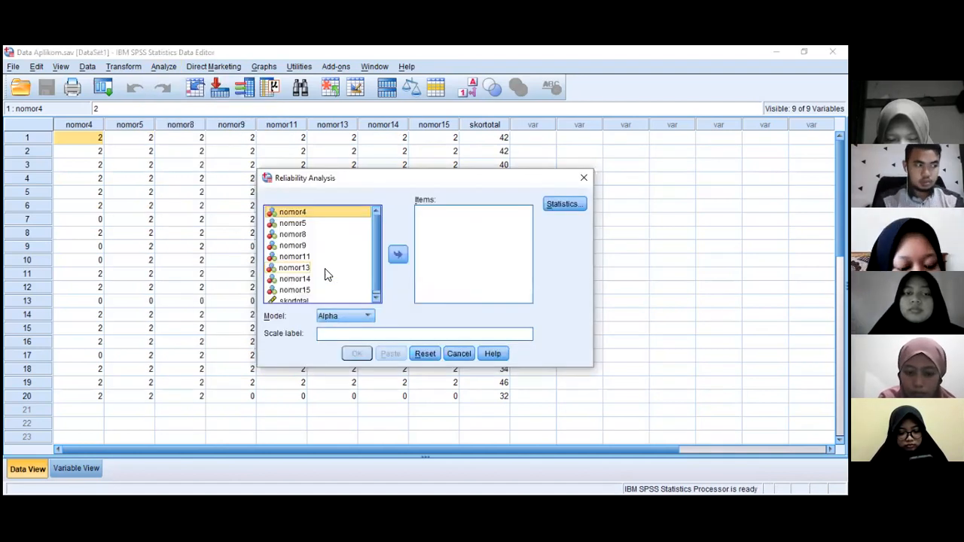
{"action": "key", "text": "ctrl+a"}
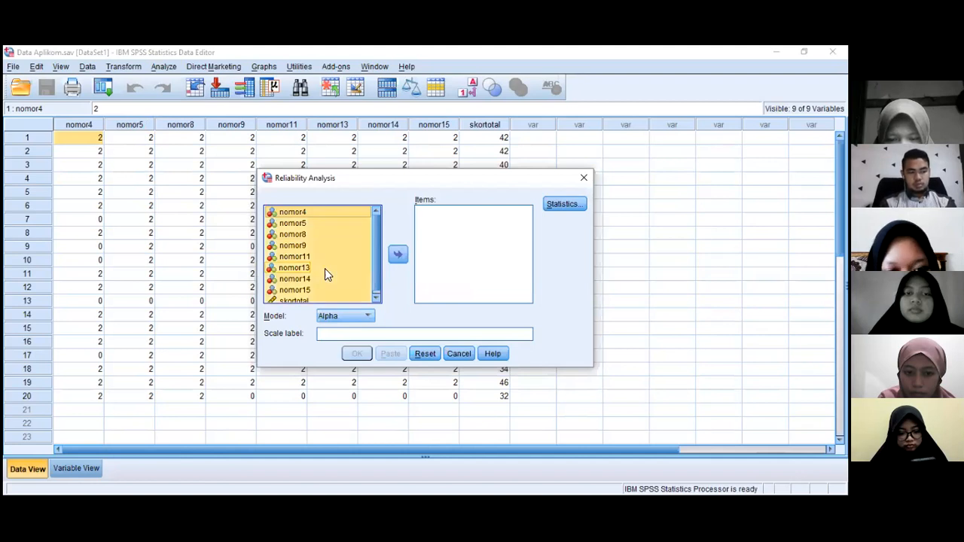
{"action": "left_click", "coordinate": [397, 256]}
{"action": "left_click", "coordinate": [451, 300]}
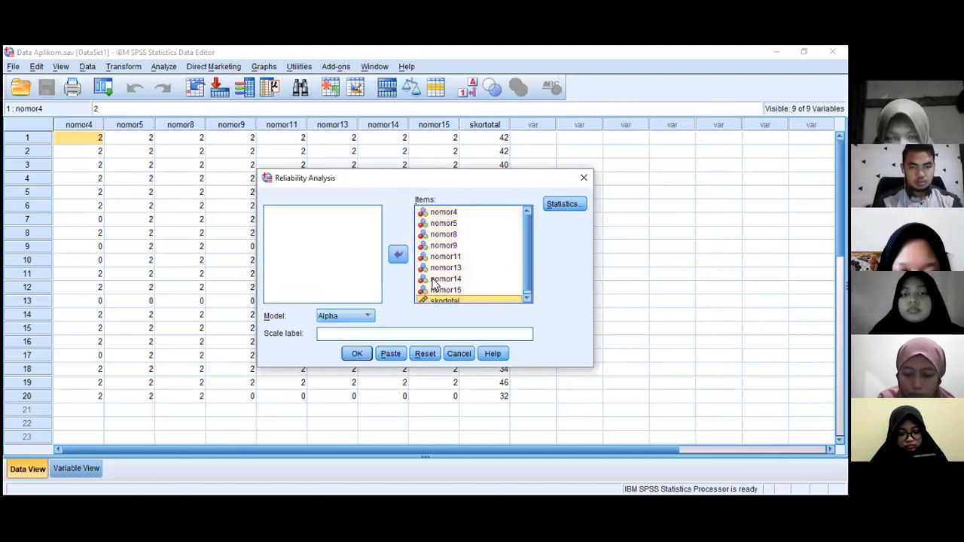
{"action": "left_click", "coordinate": [397, 255]}
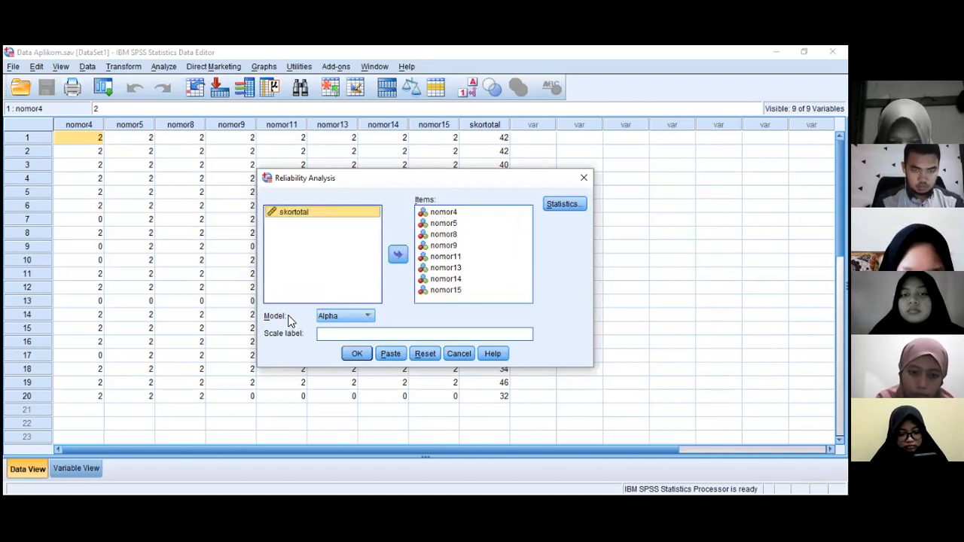
Step: Request descriptives for item, scale and scale if item deleted, and run the reliability analysis with the Alpha model
{"action": "left_click", "coordinate": [562, 204]}
{"action": "left_click", "coordinate": [311, 184]}
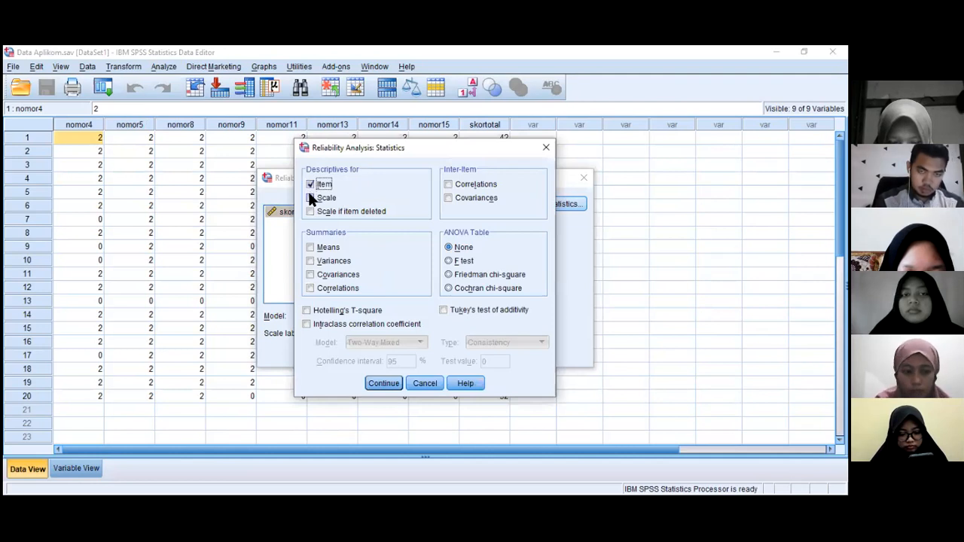
{"action": "left_click", "coordinate": [311, 198]}
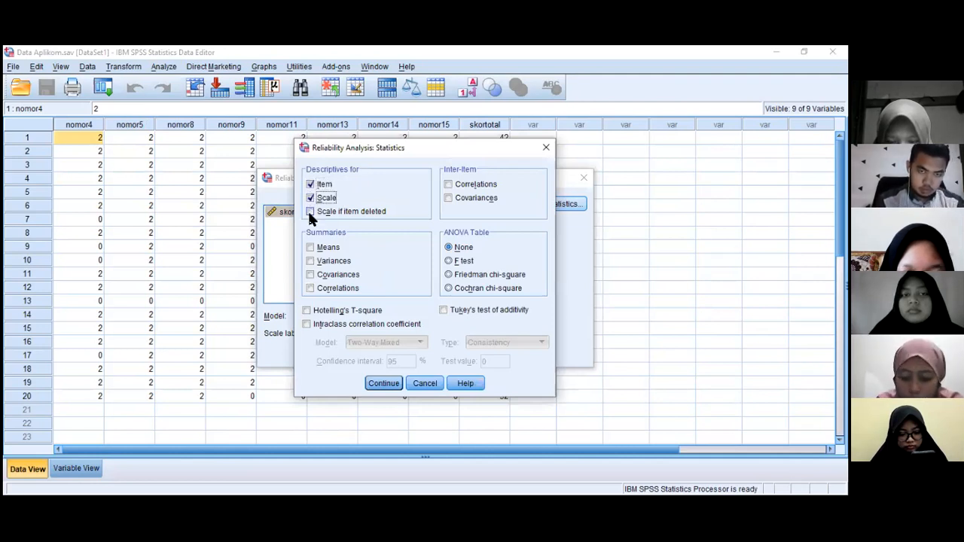
{"action": "left_click", "coordinate": [314, 213]}
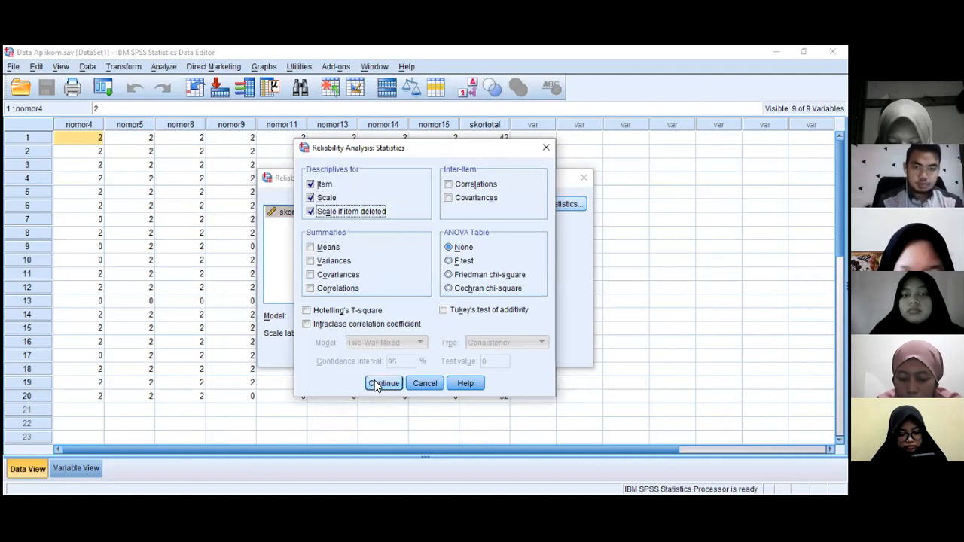
{"action": "left_click", "coordinate": [376, 385]}
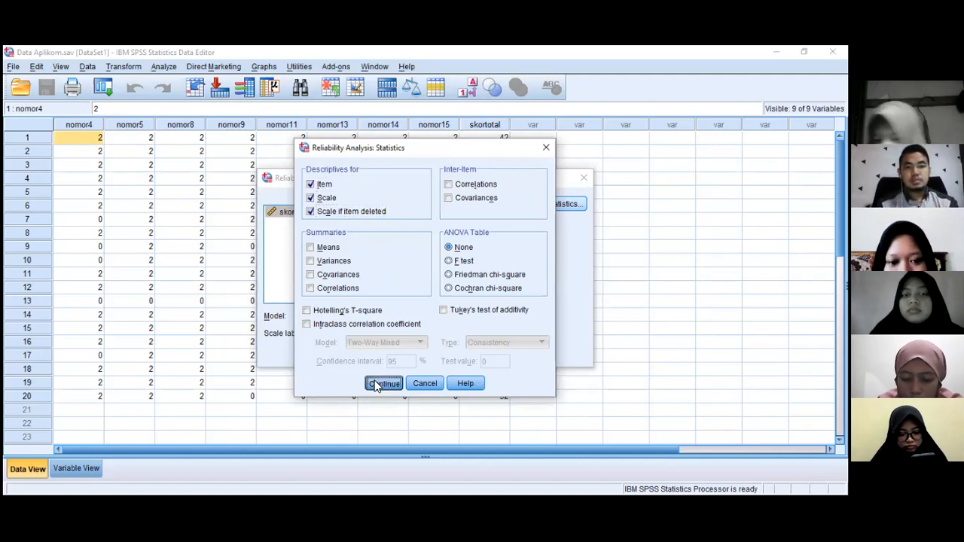
{"action": "left_click", "coordinate": [357, 354]}
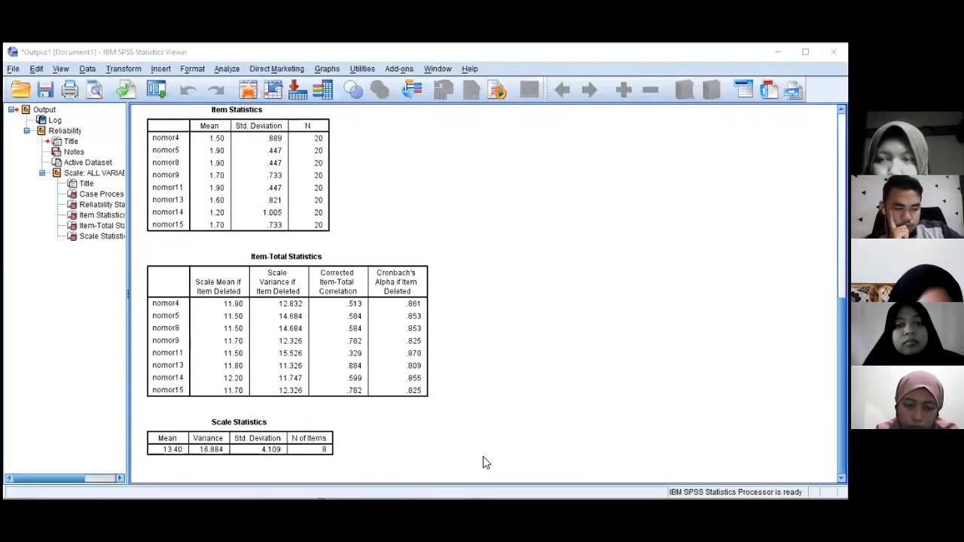
{"action": "left_click", "coordinate": [331, 280]}
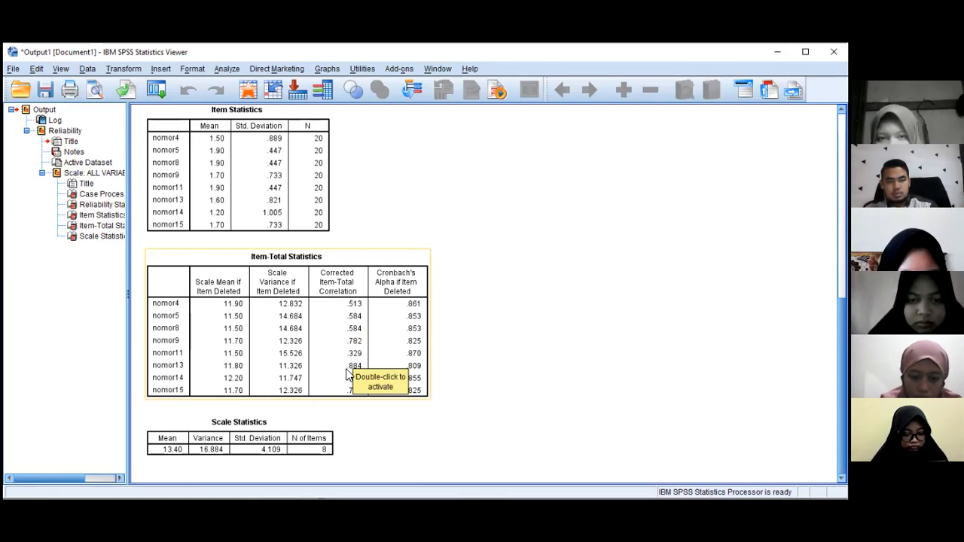
{"action": "left_click", "coordinate": [474, 384]}
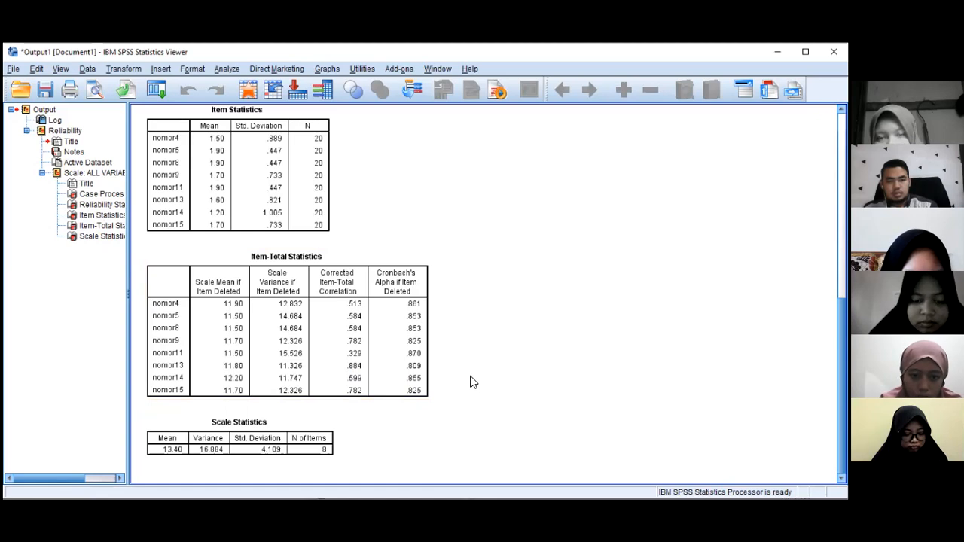
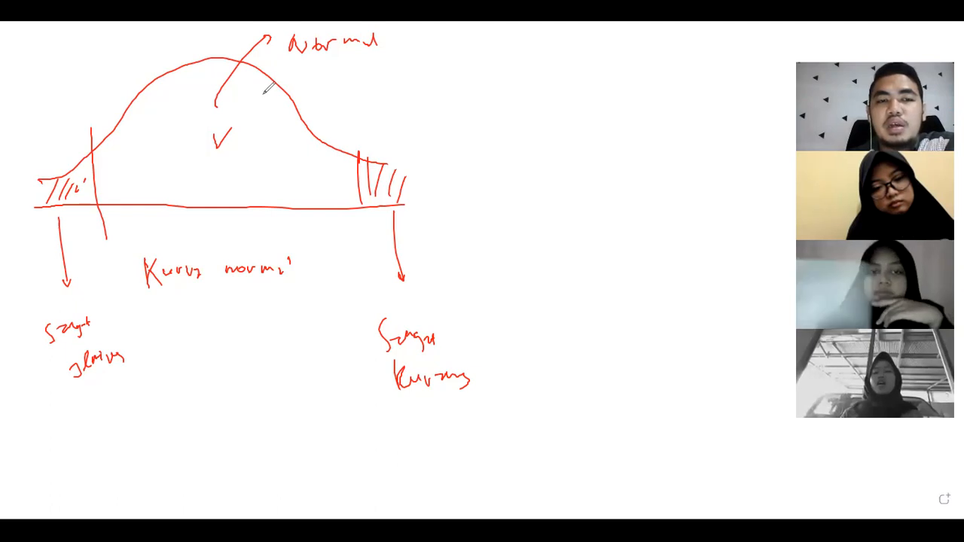
Step: On the whiteboard, draw a second red arrow outward from the middle of the normal curve and shade both tails in red
{"action": "left_click_drag", "start_coordinate": [231, 105], "coordinate": [301, 73]}
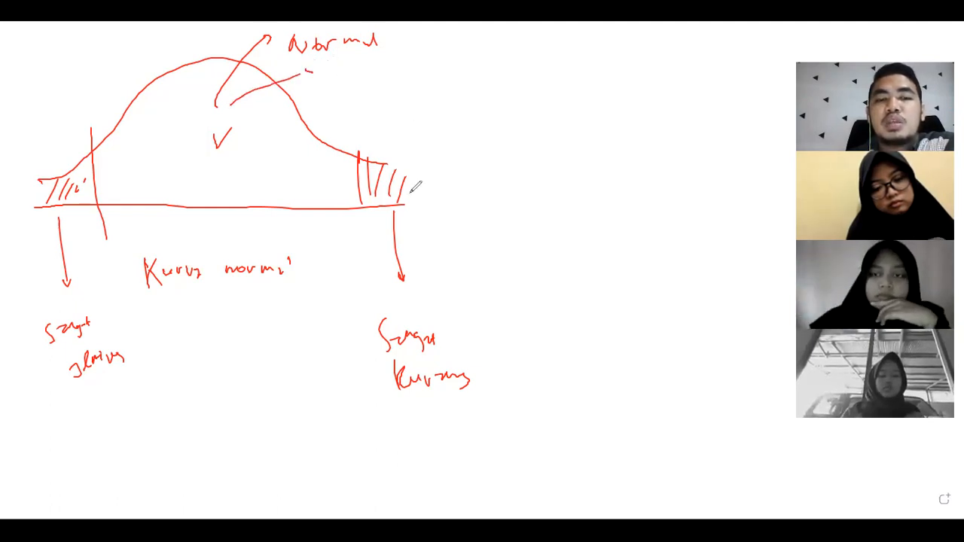
{"action": "left_click_drag", "start_coordinate": [396, 174], "coordinate": [376, 192]}
{"action": "mouse_move", "coordinate": [83, 186]}
{"action": "left_mouse_down"}
{"action": "mouse_move", "coordinate": [75, 190]}
{"action": "mouse_move", "coordinate": [85, 165]}
{"action": "mouse_move", "coordinate": [79, 192]}
{"action": "left_mouse_up"}
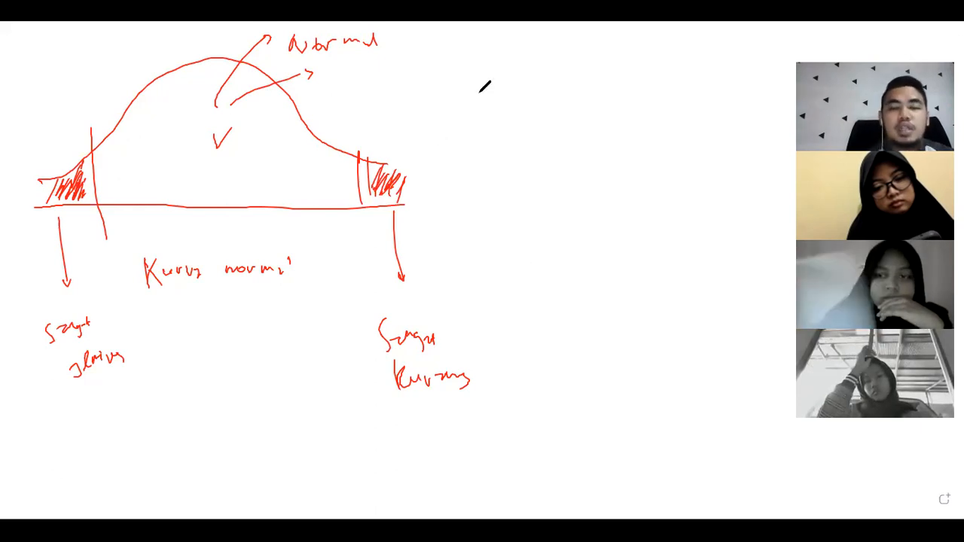
Step: On the whiteboard, write "- Uji Shapiro-Wilk" in red beside the normal curve
{"action": "left_click_drag", "start_coordinate": [479, 98], "coordinate": [492, 100]}
{"action": "mouse_move", "coordinate": [501, 113]}
{"action": "left_mouse_down"}
{"action": "mouse_move", "coordinate": [502, 132]}
{"action": "mouse_move", "coordinate": [511, 119]}
{"action": "left_mouse_up"}
{"action": "left_click", "coordinate": [498, 102]}
{"action": "left_click", "coordinate": [508, 95]}
{"action": "left_click", "coordinate": [461, 115]}
{"action": "left_click_drag", "start_coordinate": [452, 114], "coordinate": [463, 114]}
{"action": "left_click_drag", "start_coordinate": [547, 105], "coordinate": [535, 125]}
{"action": "left_click_drag", "start_coordinate": [557, 101], "coordinate": [568, 125]}
{"action": "left_click_drag", "start_coordinate": [576, 115], "coordinate": [604, 120]}
{"action": "left_click_drag", "start_coordinate": [609, 121], "coordinate": [617, 111]}
{"action": "left_click_drag", "start_coordinate": [625, 110], "coordinate": [622, 113]}
{"action": "mouse_move", "coordinate": [634, 113]}
{"action": "left_mouse_down"}
{"action": "mouse_move", "coordinate": [669, 98]}
{"action": "mouse_move", "coordinate": [683, 117]}
{"action": "left_mouse_up"}
{"action": "left_click_drag", "start_coordinate": [690, 93], "coordinate": [690, 116]}
{"action": "left_click_drag", "start_coordinate": [696, 97], "coordinate": [701, 117]}
Step: Write "- Uji Kolmogorov-Smirnov" in red as a second entry under the Shapiro-Wilk line
{"action": "left_click_drag", "start_coordinate": [459, 188], "coordinate": [515, 170]}
{"action": "left_click_drag", "start_coordinate": [525, 178], "coordinate": [519, 207]}
{"action": "left_click_drag", "start_coordinate": [536, 181], "coordinate": [537, 197]}
{"action": "left_click_drag", "start_coordinate": [561, 164], "coordinate": [562, 190]}
{"action": "mouse_move", "coordinate": [580, 161]}
{"action": "left_mouse_down"}
{"action": "mouse_move", "coordinate": [578, 188]}
{"action": "mouse_move", "coordinate": [588, 175]}
{"action": "left_mouse_up"}
{"action": "mouse_move", "coordinate": [596, 159]}
{"action": "left_mouse_down"}
{"action": "mouse_move", "coordinate": [598, 185]}
{"action": "mouse_move", "coordinate": [624, 187]}
{"action": "mouse_move", "coordinate": [630, 175]}
{"action": "mouse_move", "coordinate": [634, 195]}
{"action": "mouse_move", "coordinate": [663, 176]}
{"action": "mouse_move", "coordinate": [700, 175]}
{"action": "mouse_move", "coordinate": [698, 184]}
{"action": "left_mouse_up"}
{"action": "left_click_drag", "start_coordinate": [709, 173], "coordinate": [729, 181]}
{"action": "left_click_drag", "start_coordinate": [732, 179], "coordinate": [741, 172]}
{"action": "left_click_drag", "start_coordinate": [744, 177], "coordinate": [763, 175]}
{"action": "left_click_drag", "start_coordinate": [768, 169], "coordinate": [779, 170]}
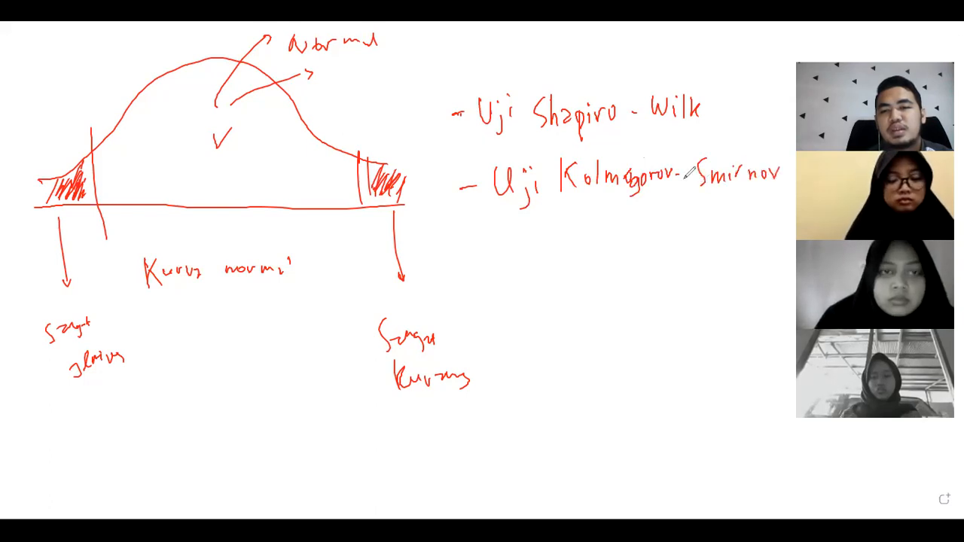
{"action": "left_click_drag", "start_coordinate": [675, 174], "coordinate": [687, 173]}
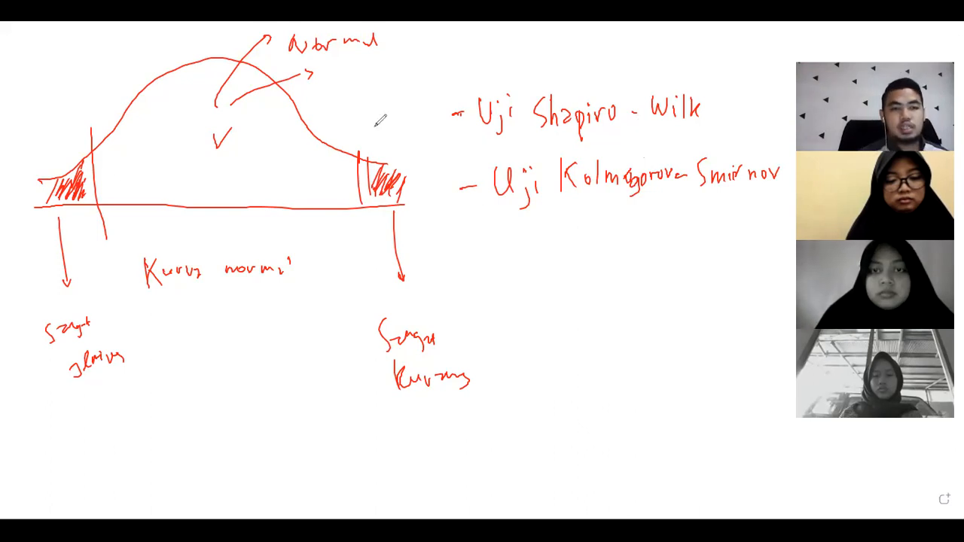
Step: Hatch the middle area under the normal curve with diagonal strokes and draw a vertical line down through its peak
{"action": "left_click_drag", "start_coordinate": [217, 106], "coordinate": [193, 146]}
{"action": "left_click_drag", "start_coordinate": [235, 109], "coordinate": [195, 174]}
{"action": "mouse_move", "coordinate": [253, 128]}
{"action": "left_mouse_down"}
{"action": "mouse_move", "coordinate": [216, 185]}
{"action": "mouse_move", "coordinate": [242, 184]}
{"action": "left_mouse_up"}
{"action": "left_click_drag", "start_coordinate": [285, 145], "coordinate": [265, 179]}
{"action": "left_click_drag", "start_coordinate": [304, 155], "coordinate": [288, 178]}
{"action": "left_click_drag", "start_coordinate": [170, 107], "coordinate": [145, 150]}
{"action": "mouse_move", "coordinate": [175, 122]}
{"action": "left_mouse_down"}
{"action": "mouse_move", "coordinate": [151, 160]}
{"action": "mouse_move", "coordinate": [170, 177]}
{"action": "left_mouse_up"}
{"action": "left_click_drag", "start_coordinate": [208, 30], "coordinate": [235, 232]}
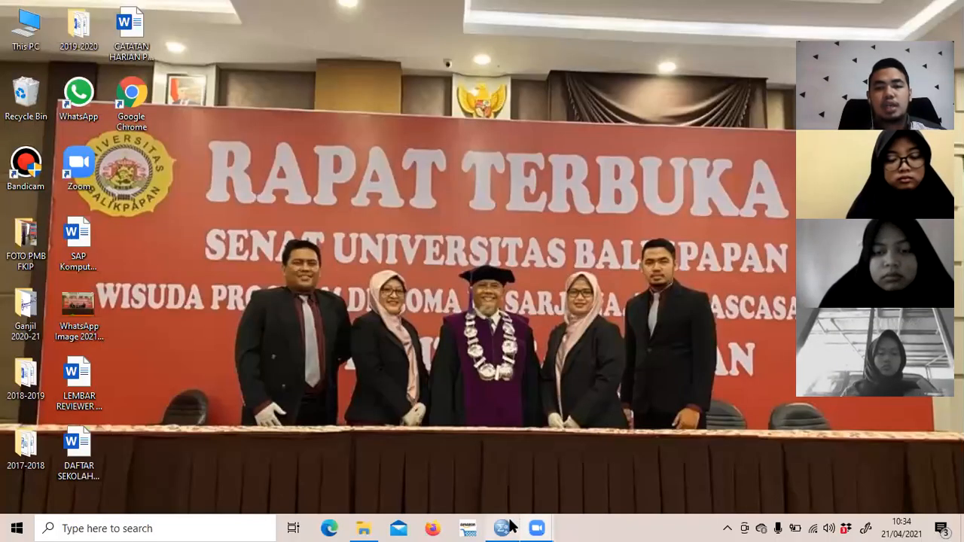
Step: Switch to the empty Untitled1 data set in SPSS and define a first variable named NilaiUlangan
{"action": "left_click", "coordinate": [512, 521]}
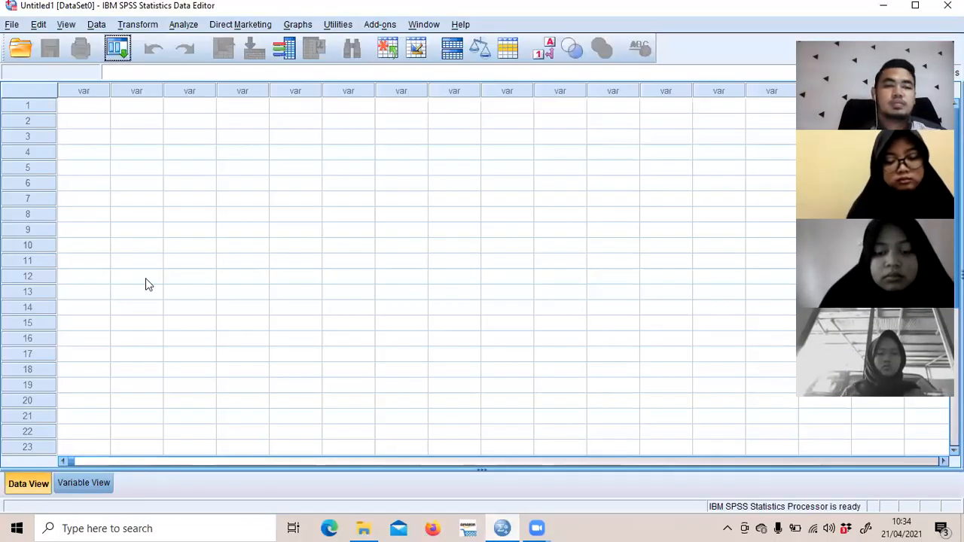
{"action": "left_click", "coordinate": [83, 484]}
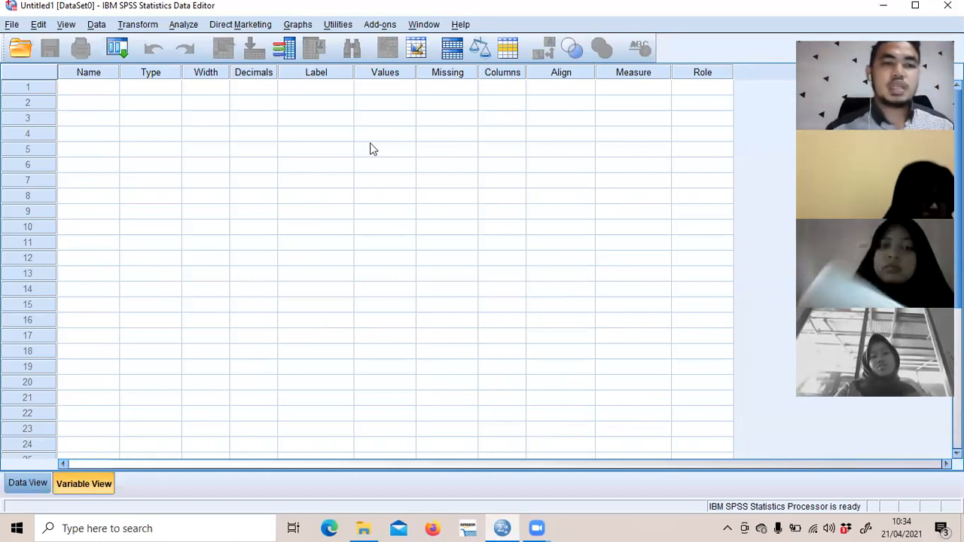
{"action": "left_click", "coordinate": [74, 91]}
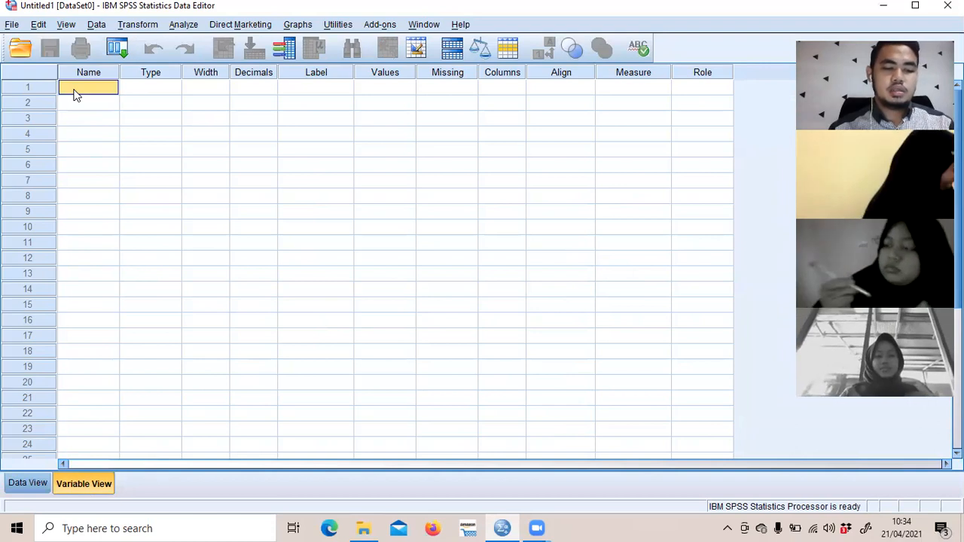
{"action": "type", "text": "N"}
{"action": "key", "text": "Caps_Lock"}
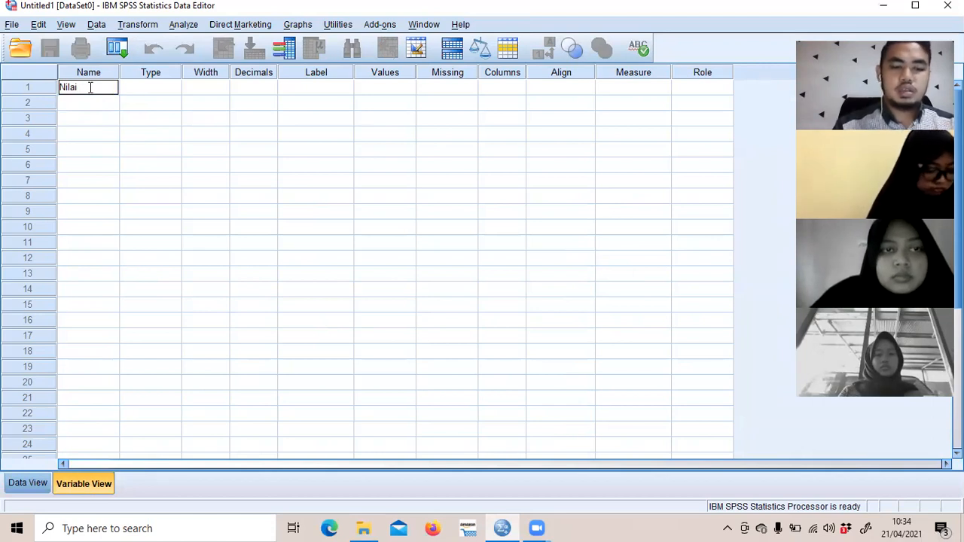
{"action": "key", "text": "Caps_Lock"}
{"action": "type", "text": "U"}
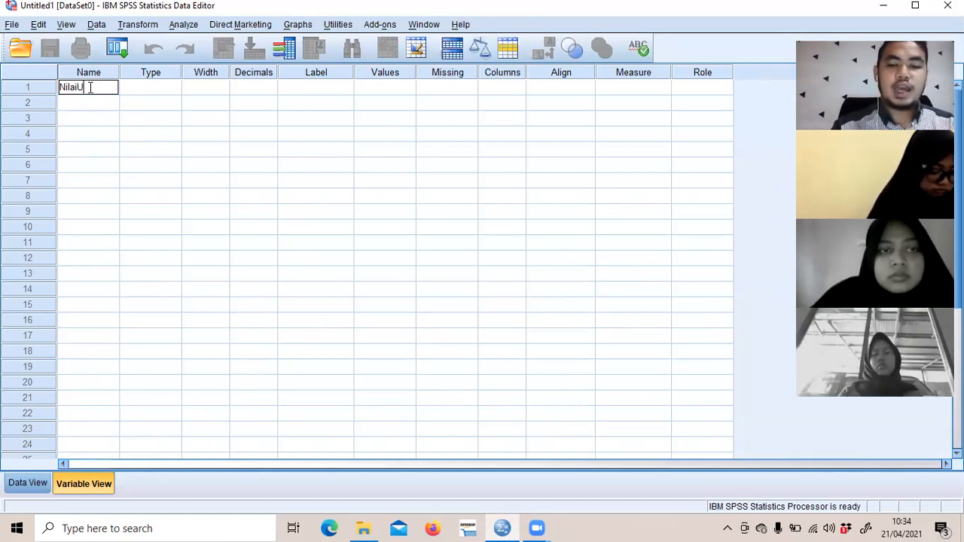
{"action": "key", "text": "Caps_Lock"}
{"action": "type", "text": "langan"}
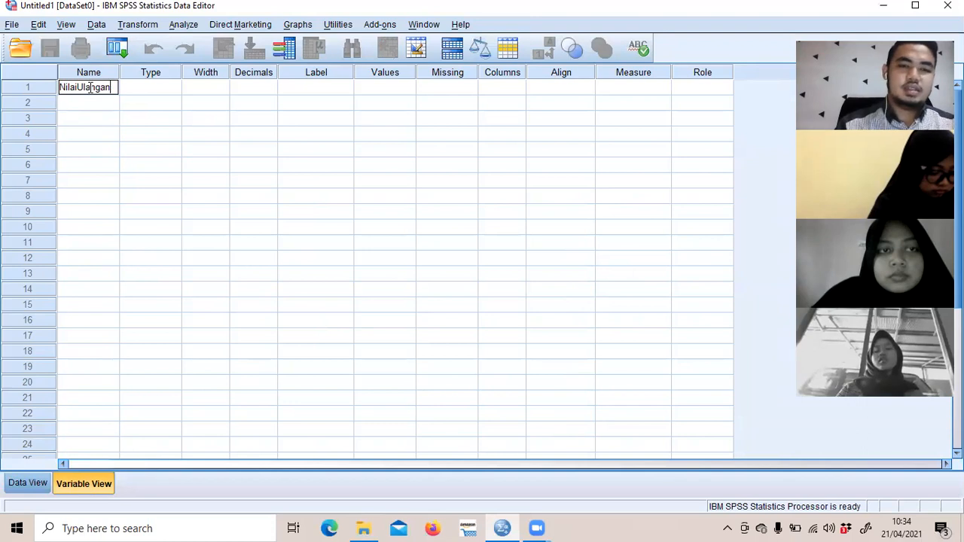
{"action": "key", "text": "Return"}
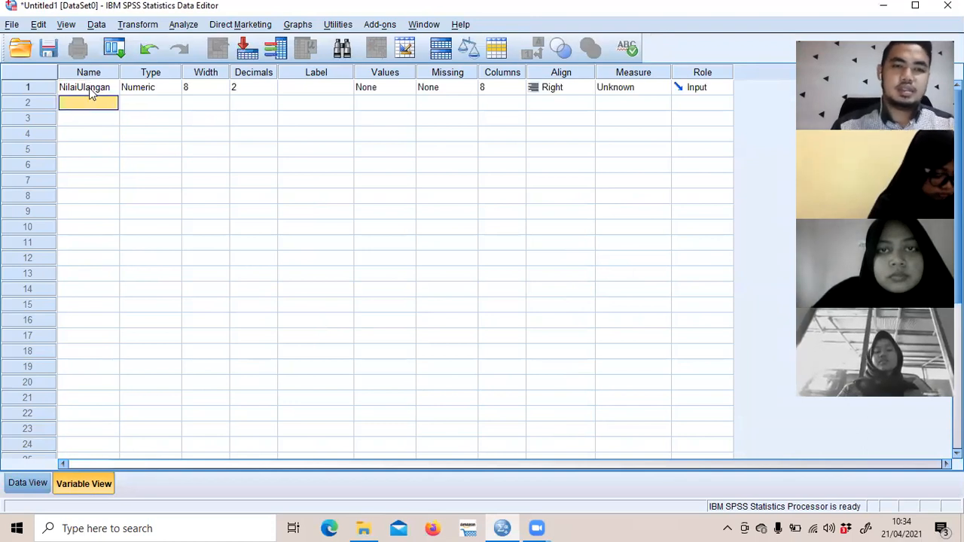
Step: Set the number of decimals of the NilaiUlangan variable to 0
{"action": "left_click", "coordinate": [184, 133]}
{"action": "left_click", "coordinate": [256, 89]}
{"action": "left_click", "coordinate": [271, 92]}
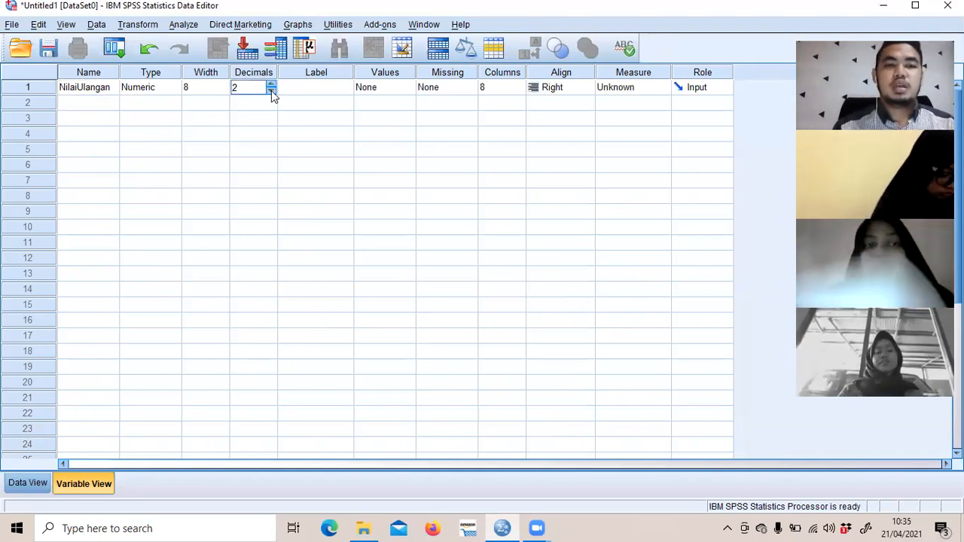
{"action": "left_click", "coordinate": [271, 91]}
{"action": "left_click", "coordinate": [233, 149]}
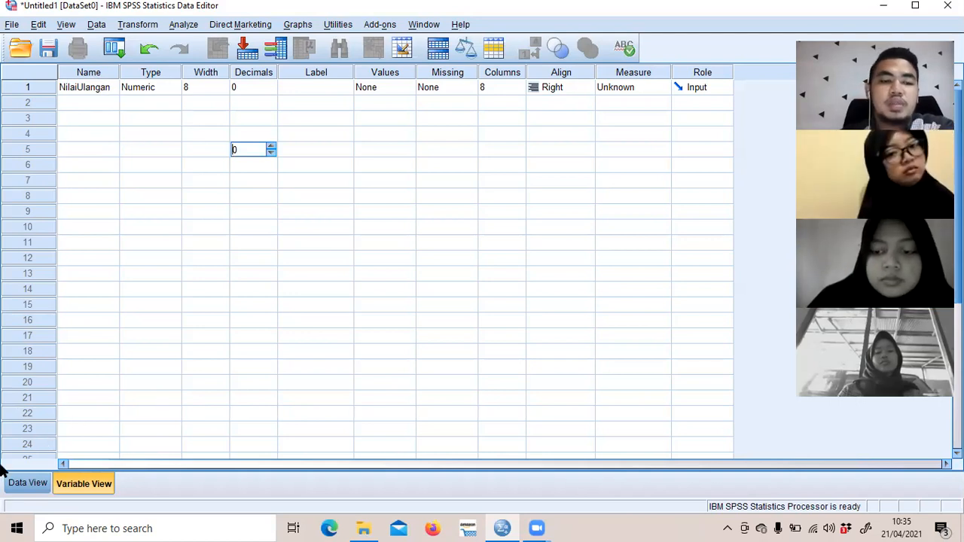
Step: Enter the scores 58, 55, 70, 40 and 80 in rows 1 to 5 of the NilaiUlangan data column
{"action": "left_click", "coordinate": [24, 485]}
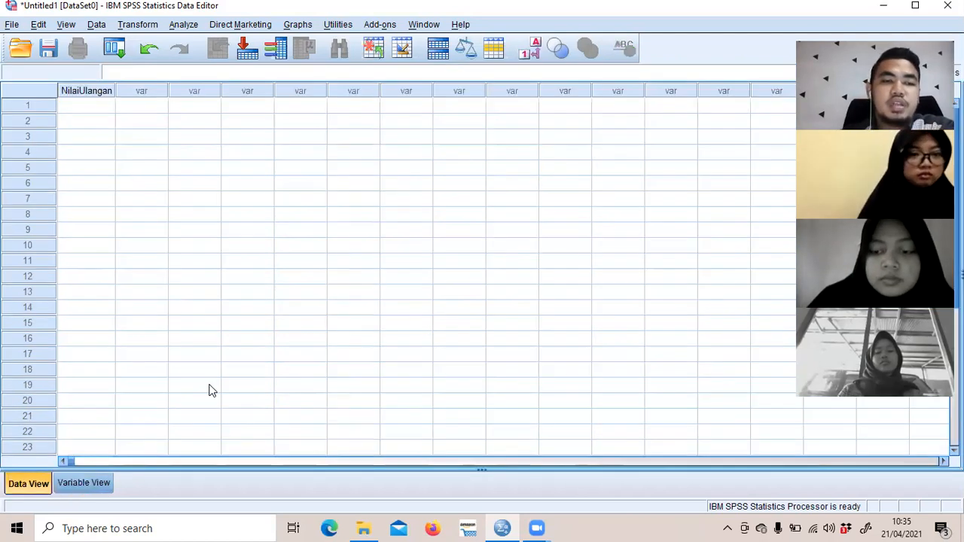
{"action": "left_click", "coordinate": [88, 109]}
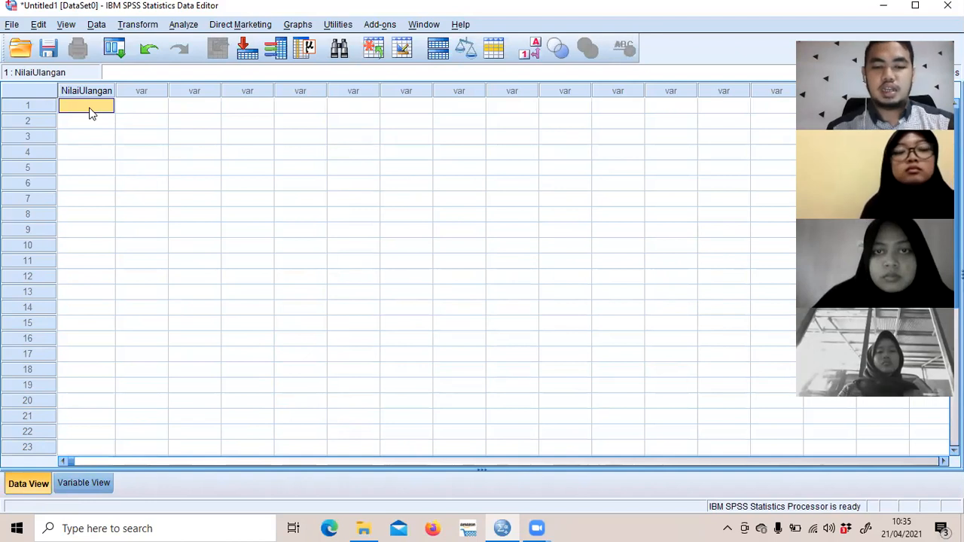
{"action": "type", "text": "58"}
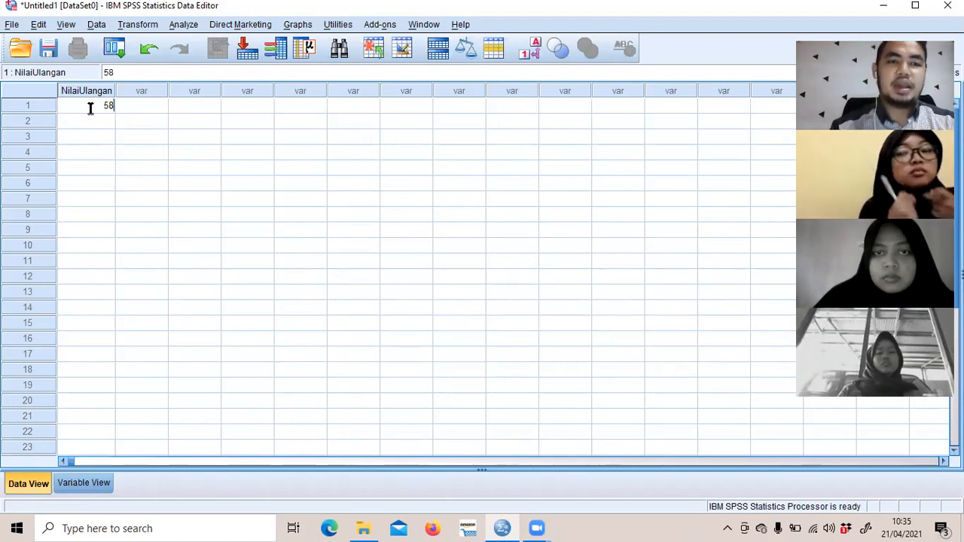
{"action": "left_click", "coordinate": [90, 123]}
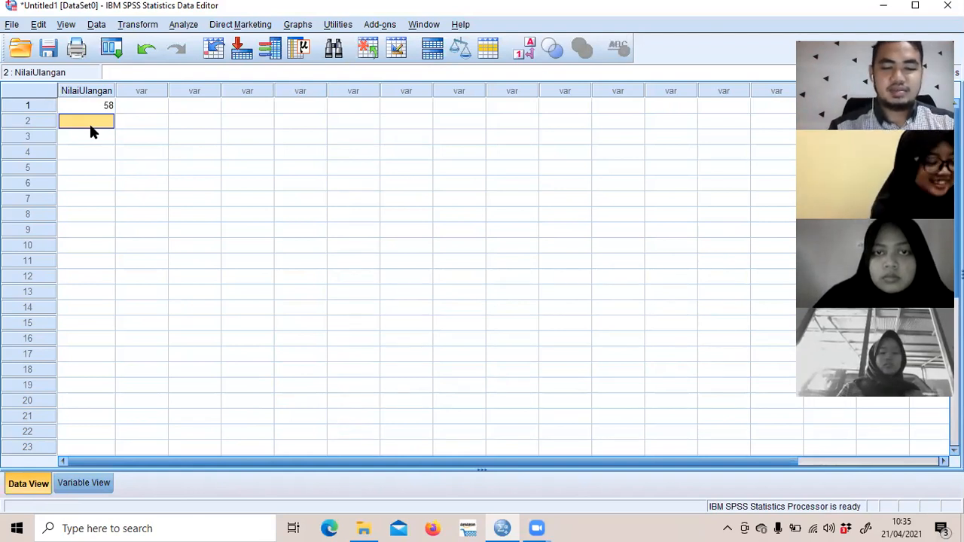
{"action": "type", "text": "55"}
{"action": "key", "text": "Return"}
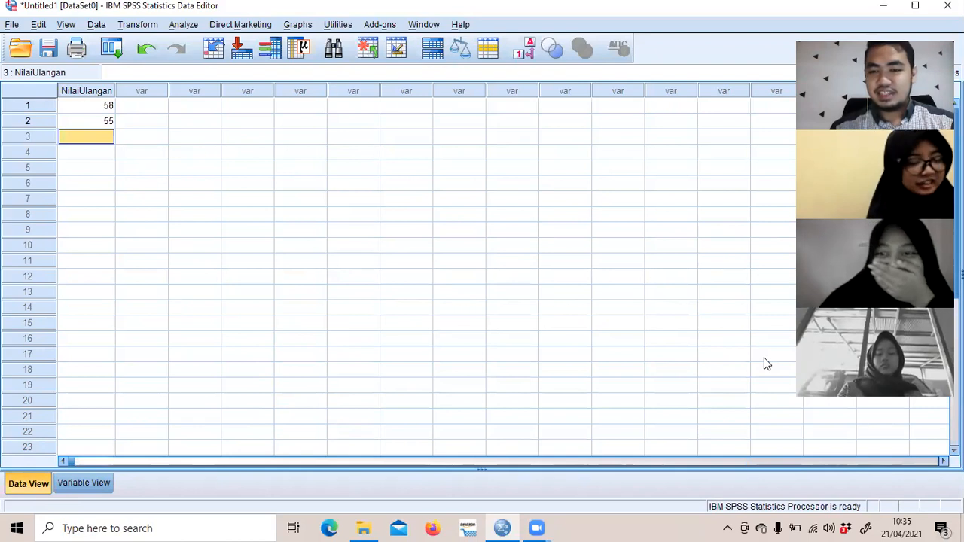
{"action": "type", "text": "7"}
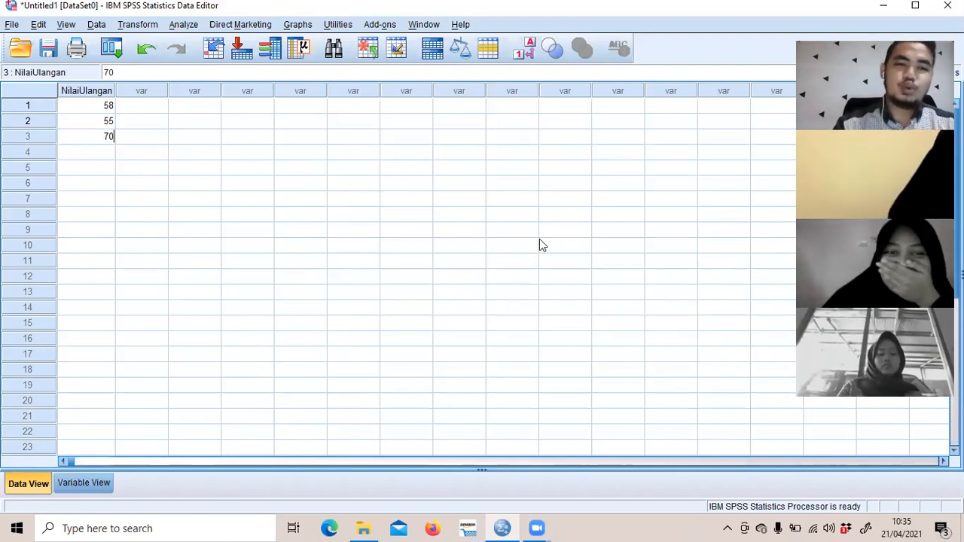
{"action": "type", "text": "0"}
{"action": "key", "text": "Return"}
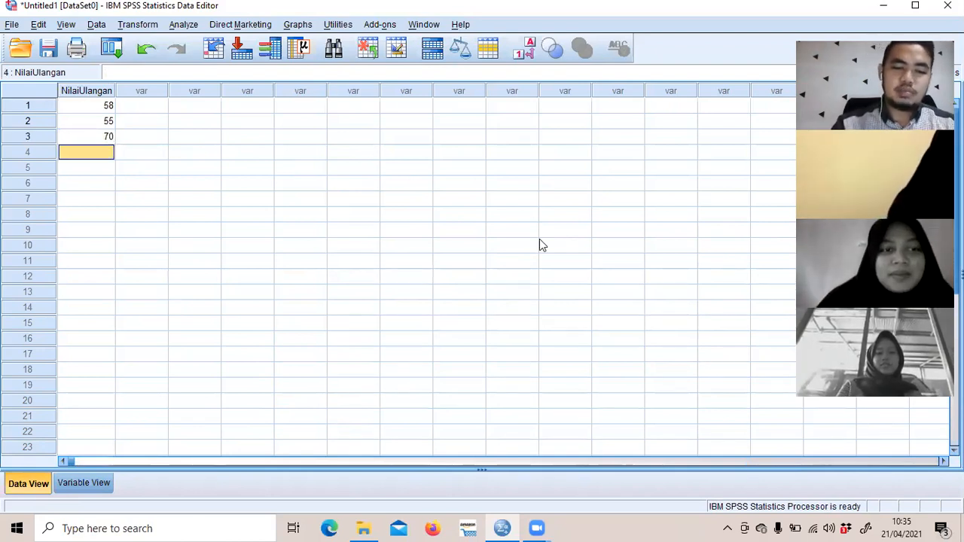
{"action": "type", "text": "40"}
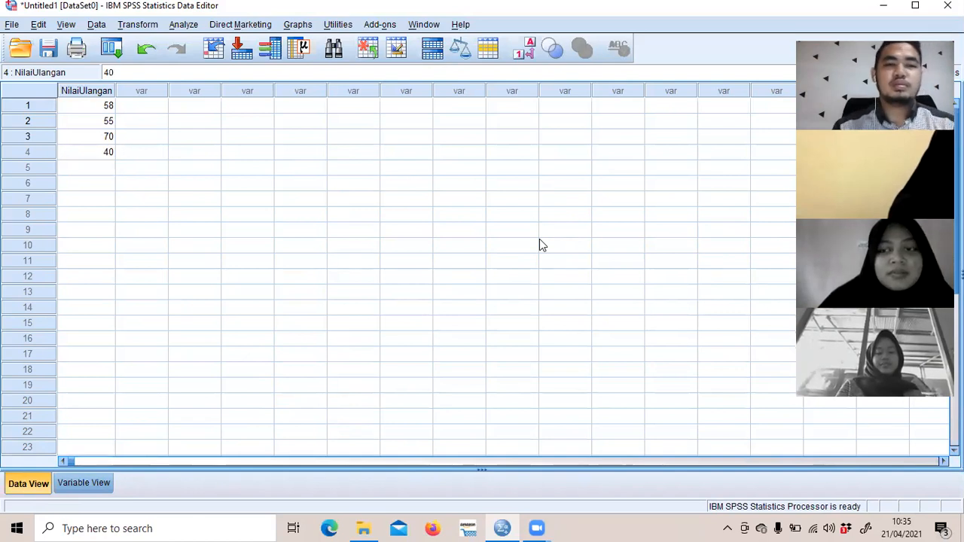
{"action": "key", "text": "Return"}
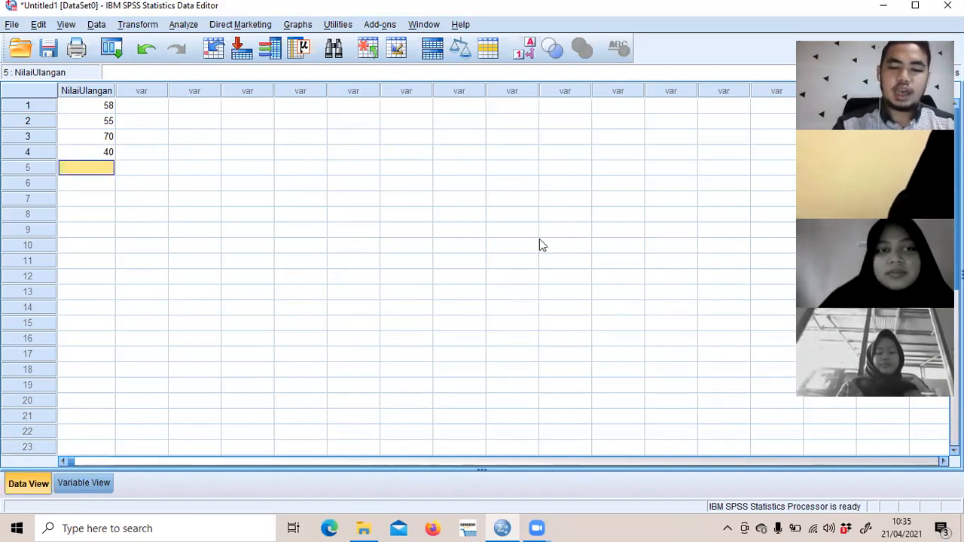
{"action": "type", "text": "80"}
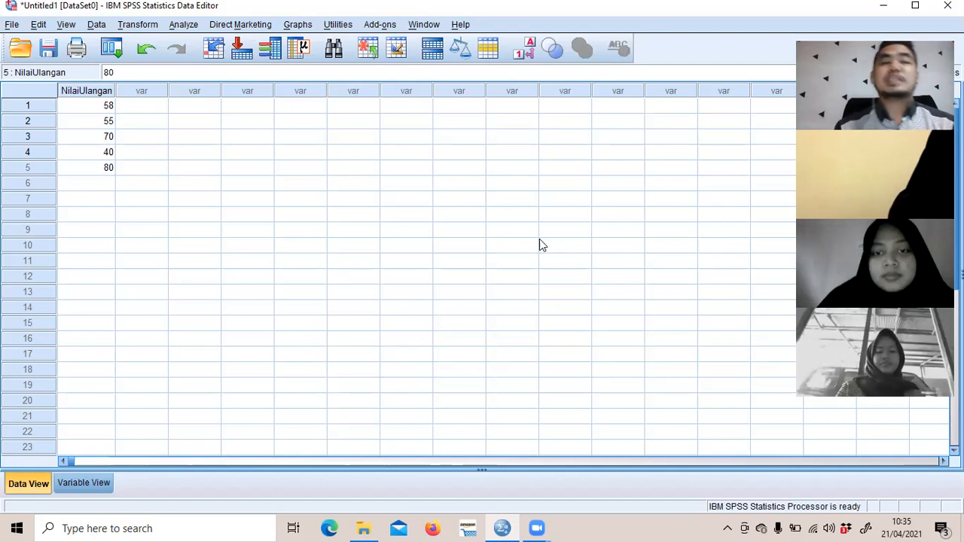
{"action": "key", "text": "Return"}
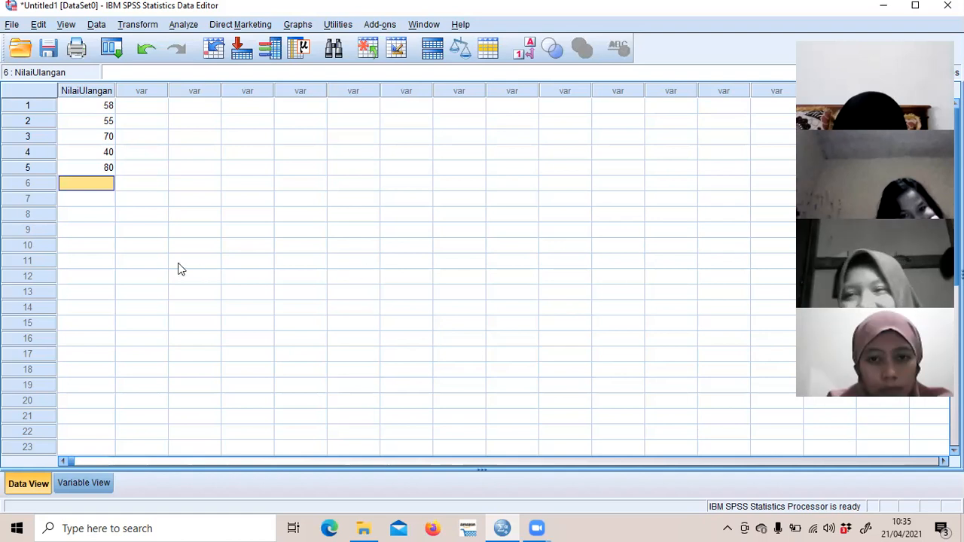
Step: Enter the scores 75, 78, 65, 69 and 70 in rows 6 to 10 of the NilaiUlangan column
{"action": "type", "text": "75"}
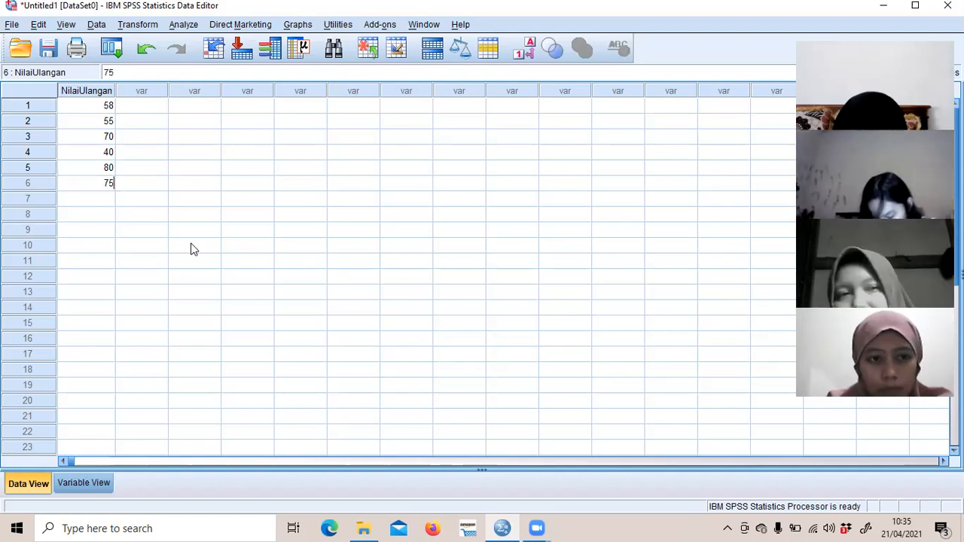
{"action": "key", "text": "Return"}
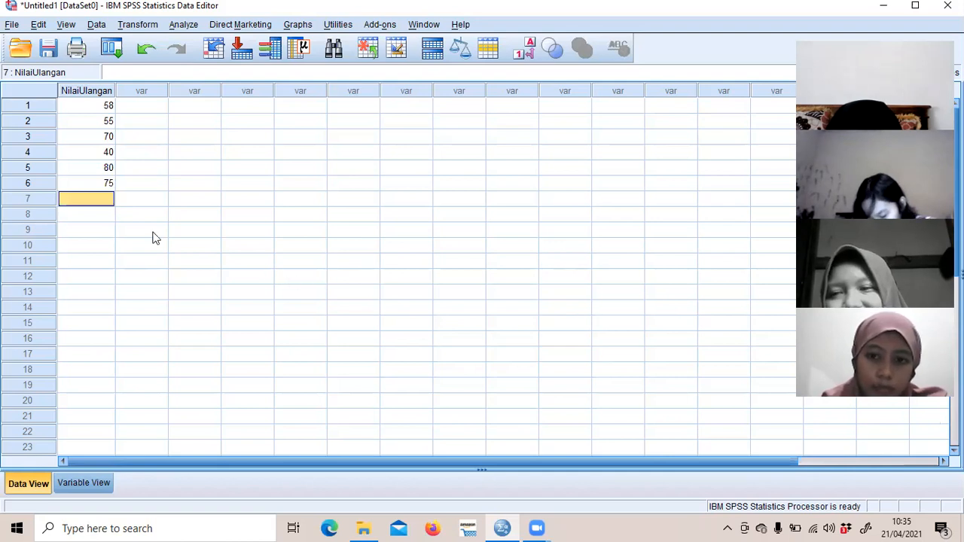
{"action": "type", "text": "78"}
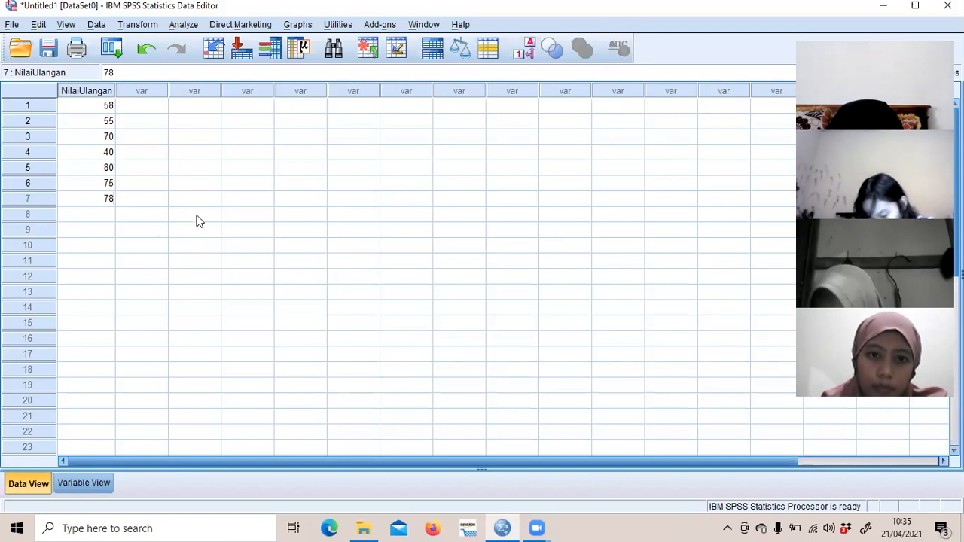
{"action": "left_click", "coordinate": [106, 215]}
{"action": "type", "text": "65"}
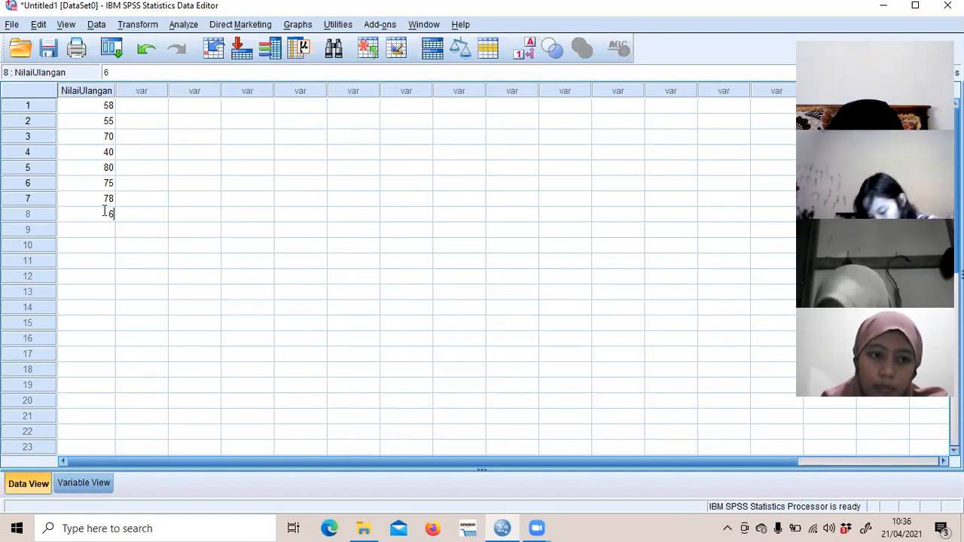
{"action": "left_click", "coordinate": [105, 230]}
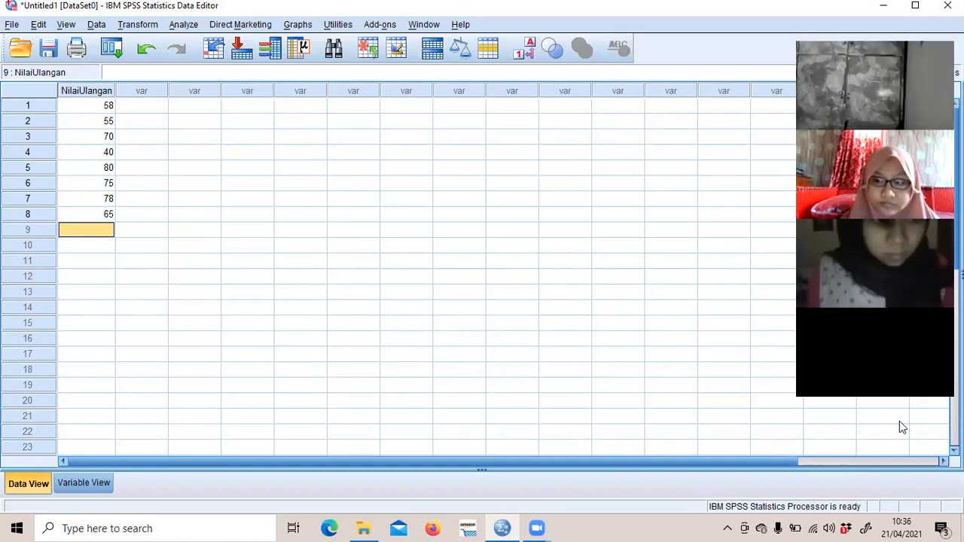
{"action": "type", "text": "69"}
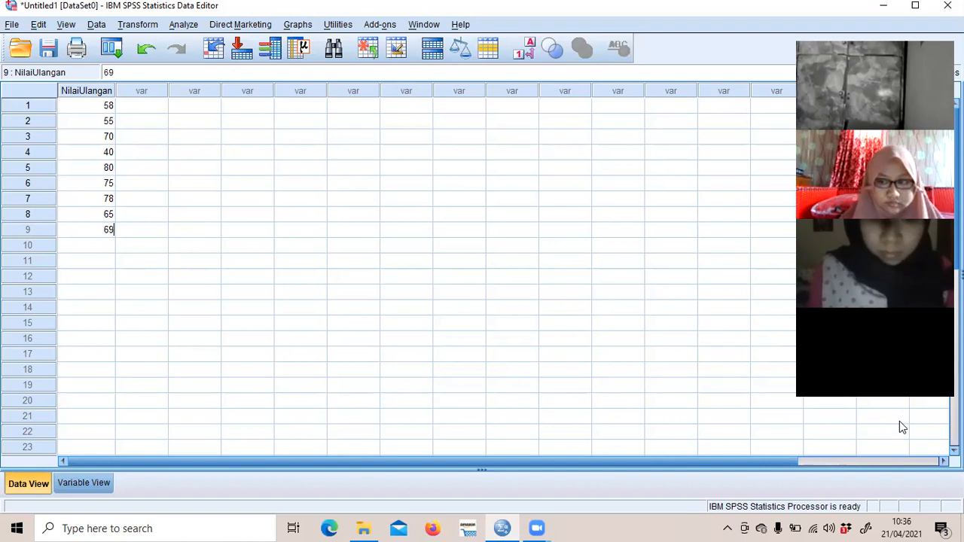
{"action": "key", "text": "Return"}
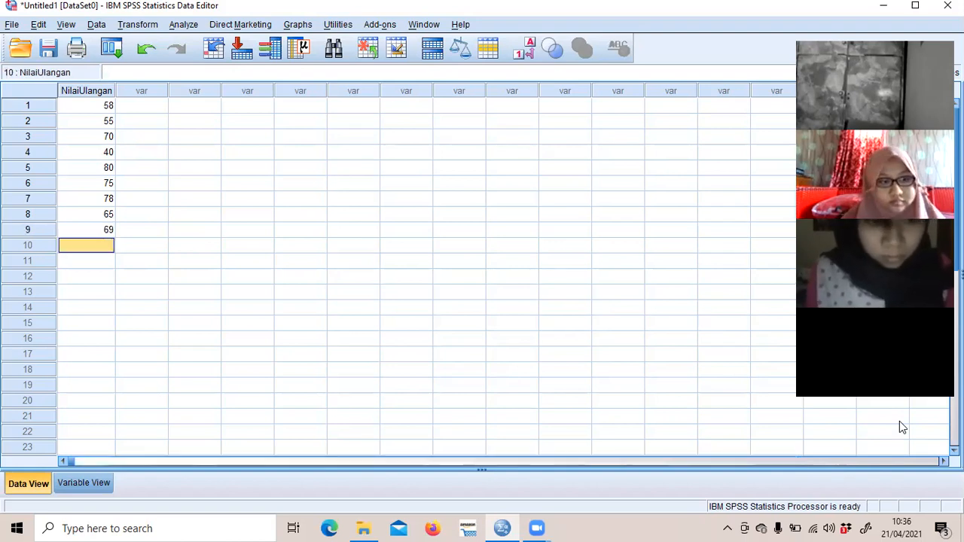
{"action": "type", "text": "70"}
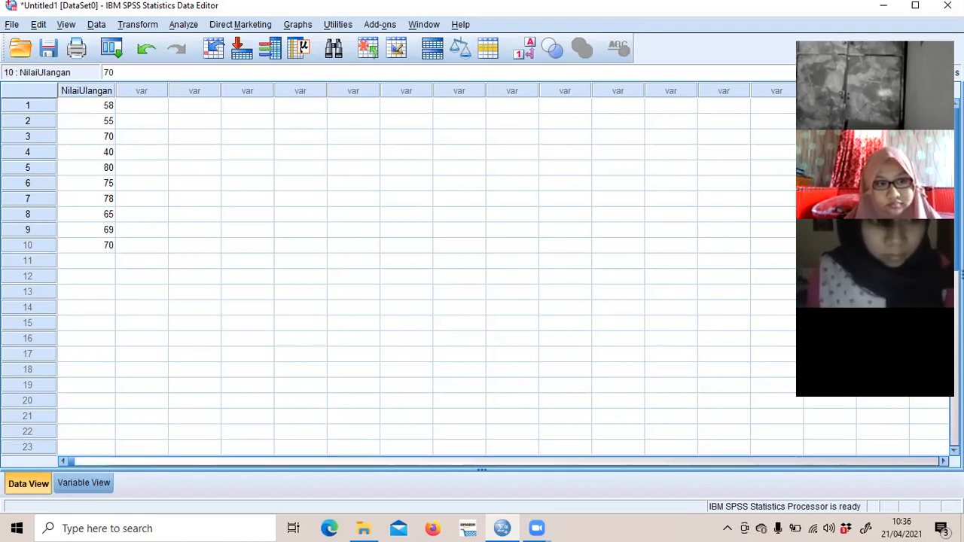
{"action": "left_click", "coordinate": [586, 348]}
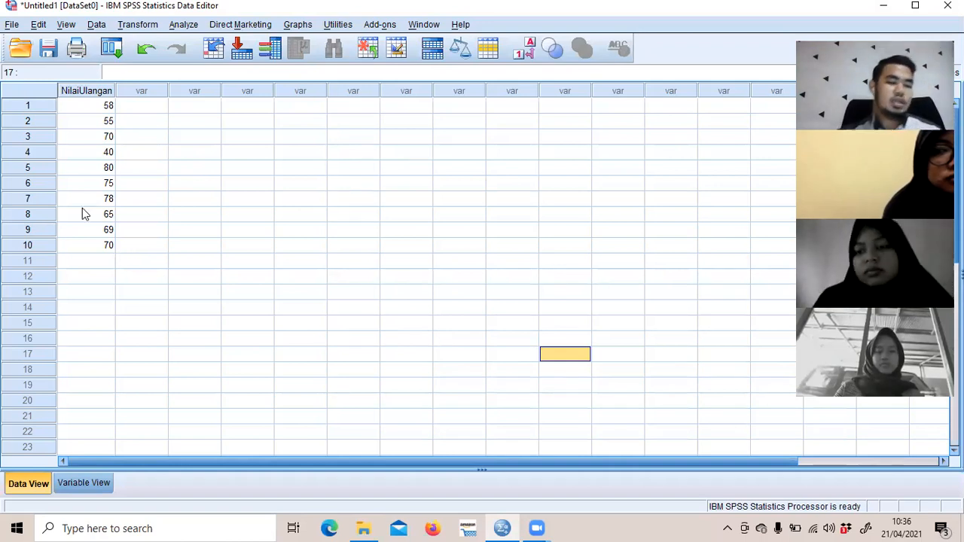
{"action": "left_click", "coordinate": [502, 278]}
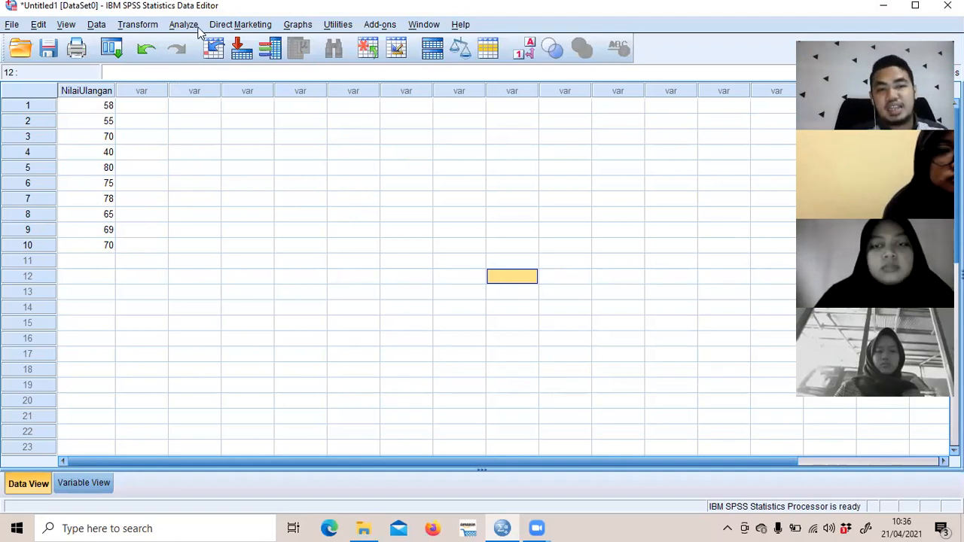
Step: Start the Explore descriptive analysis and assign NilaiUlangan as its dependent variable
{"action": "left_click", "coordinate": [91, 105]}
{"action": "left_click", "coordinate": [185, 26]}
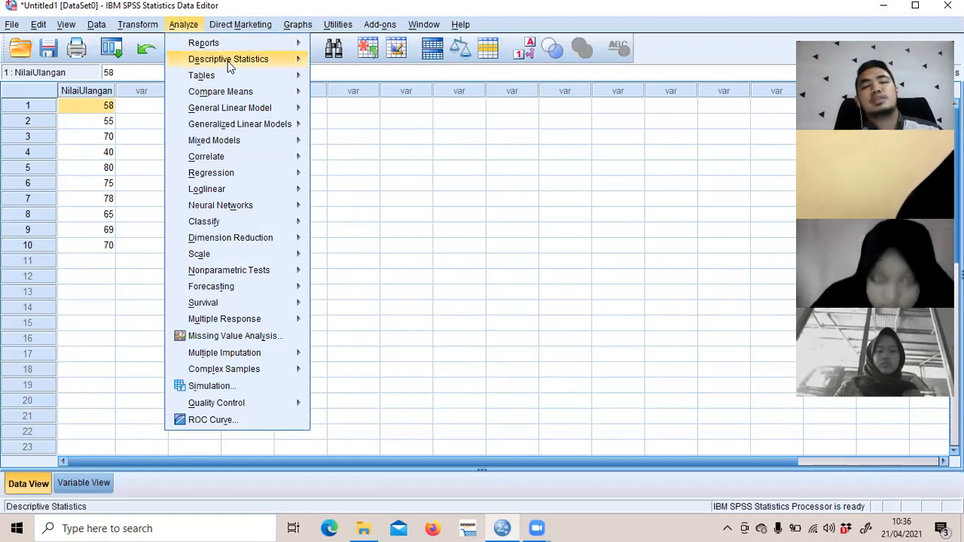
{"action": "mouse_move", "coordinate": [229, 61]}
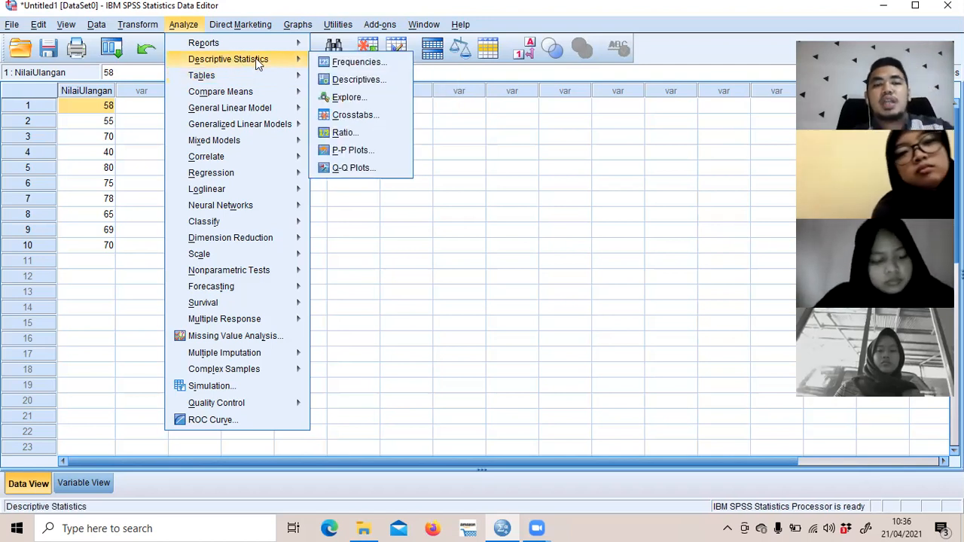
{"action": "left_click", "coordinate": [356, 100]}
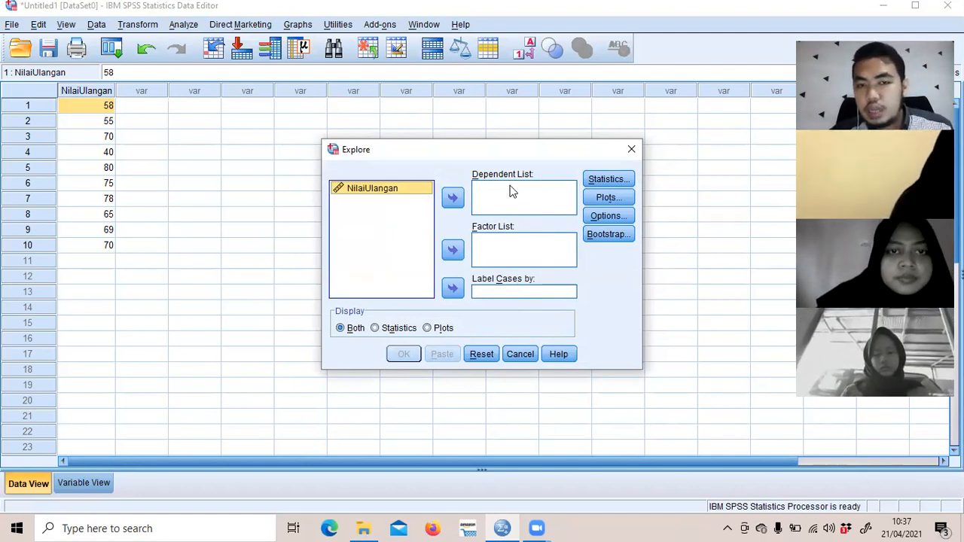
{"action": "left_click", "coordinate": [452, 200]}
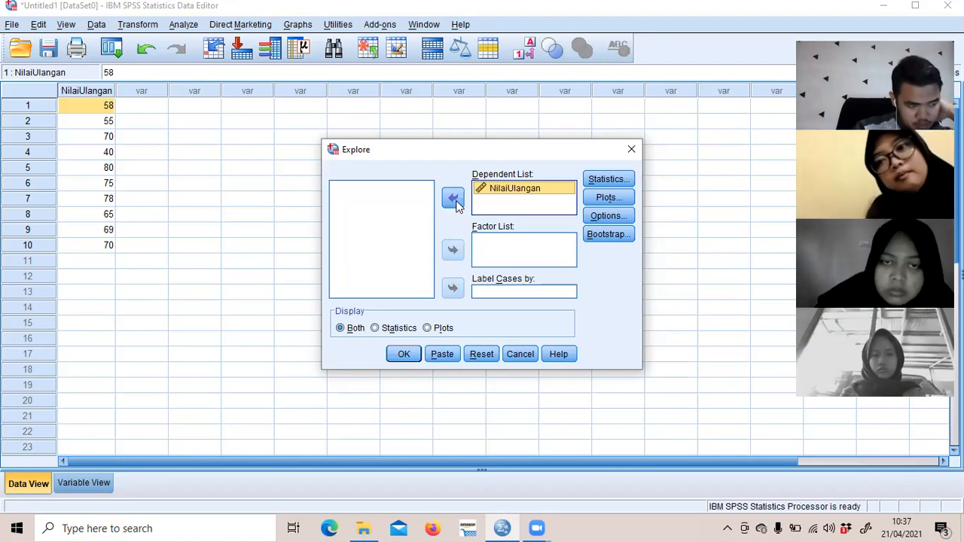
Step: Enable normality plots with tests for the Explore analysis and run it
{"action": "left_click", "coordinate": [611, 199]}
{"action": "left_click", "coordinate": [577, 149]}
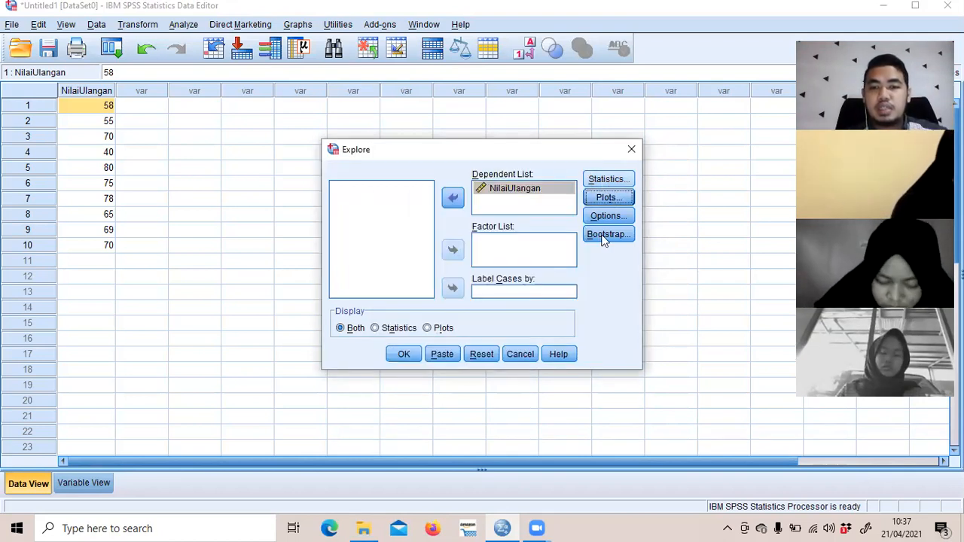
{"action": "left_click", "coordinate": [616, 198]}
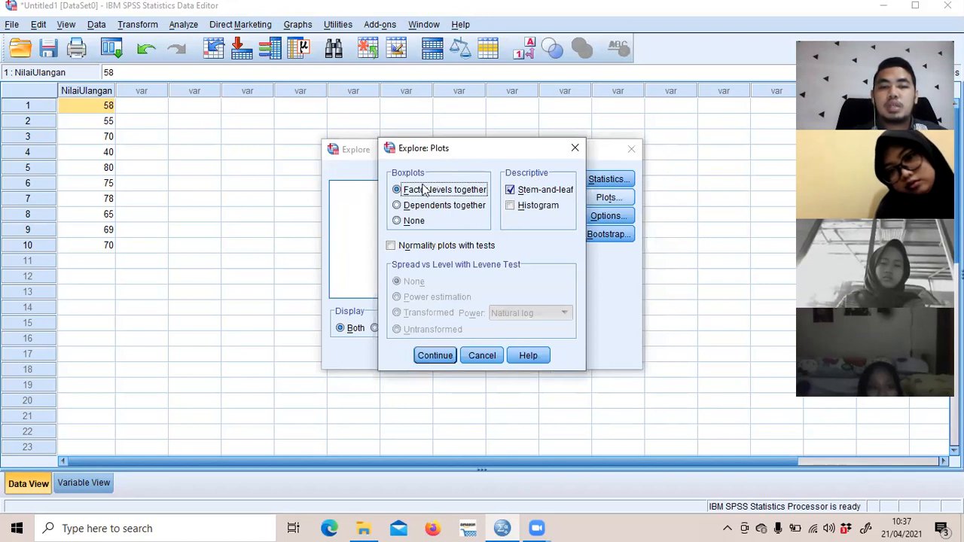
{"action": "left_click", "coordinate": [390, 247]}
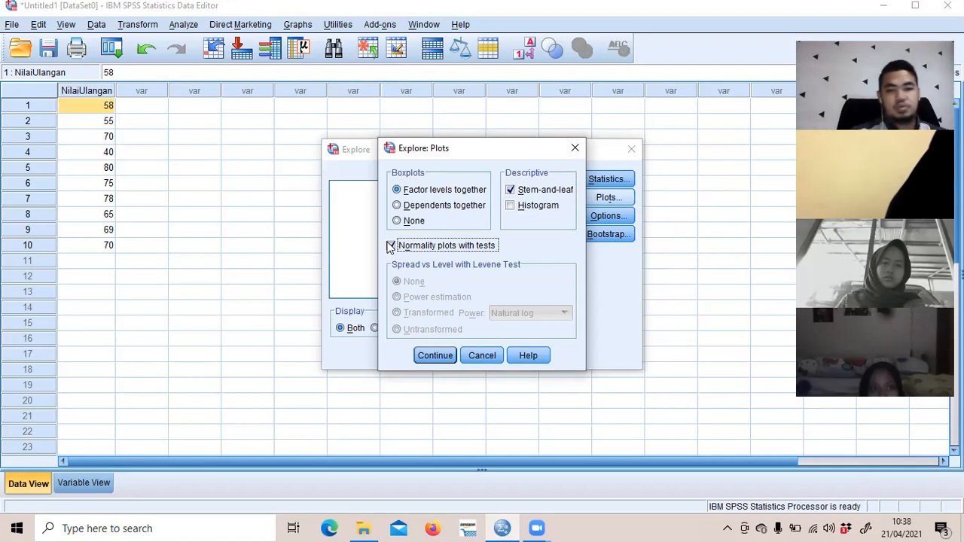
{"action": "left_click", "coordinate": [427, 359]}
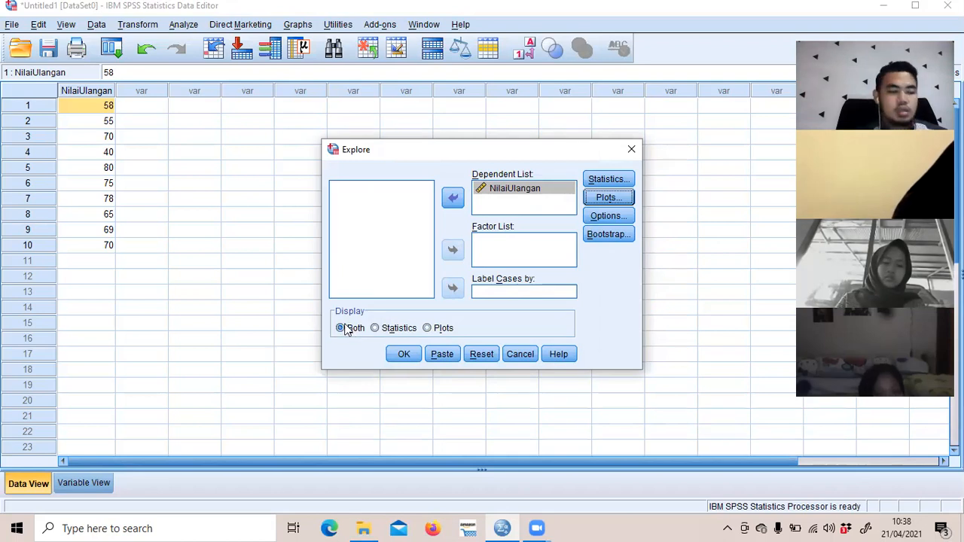
{"action": "left_click", "coordinate": [402, 354]}
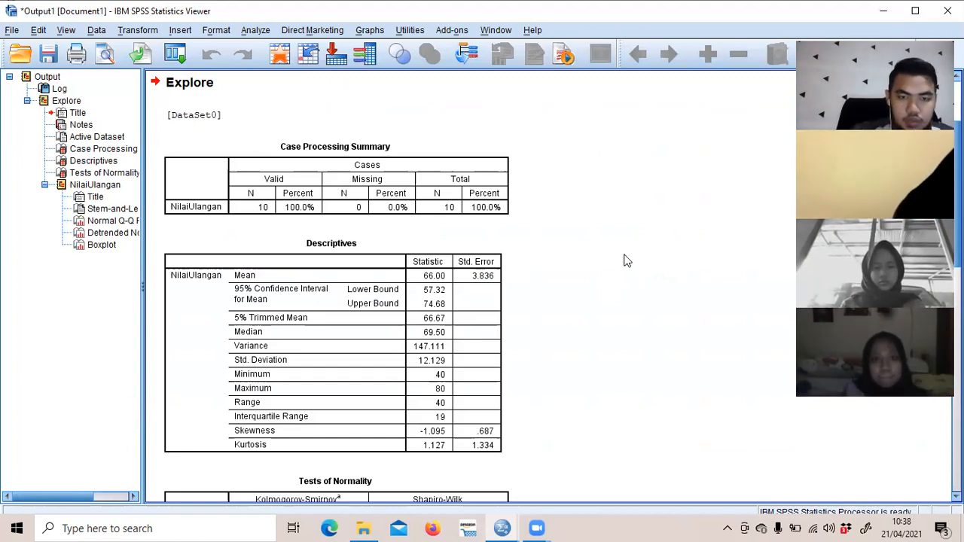
Step: Review the Explore output down to the Tests of Normality table and circle the Kolmogorov-Smirnov Sig. value
{"action": "scroll", "coordinate": [625, 261], "scroll_direction": "down", "scroll_amount": 1}
{"action": "scroll", "coordinate": [161, 197], "scroll_direction": "up", "scroll_amount": 3}
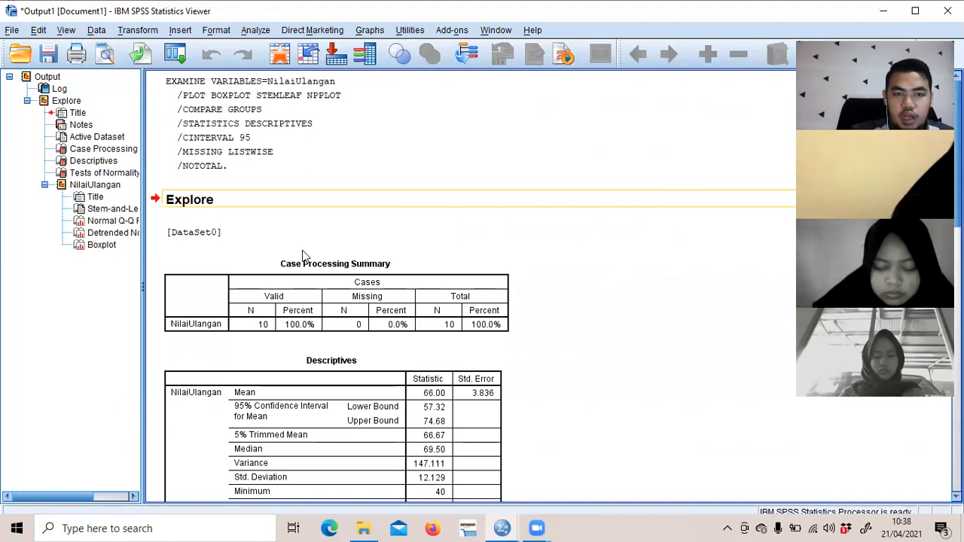
{"action": "scroll", "coordinate": [346, 301], "scroll_direction": "down", "scroll_amount": 1}
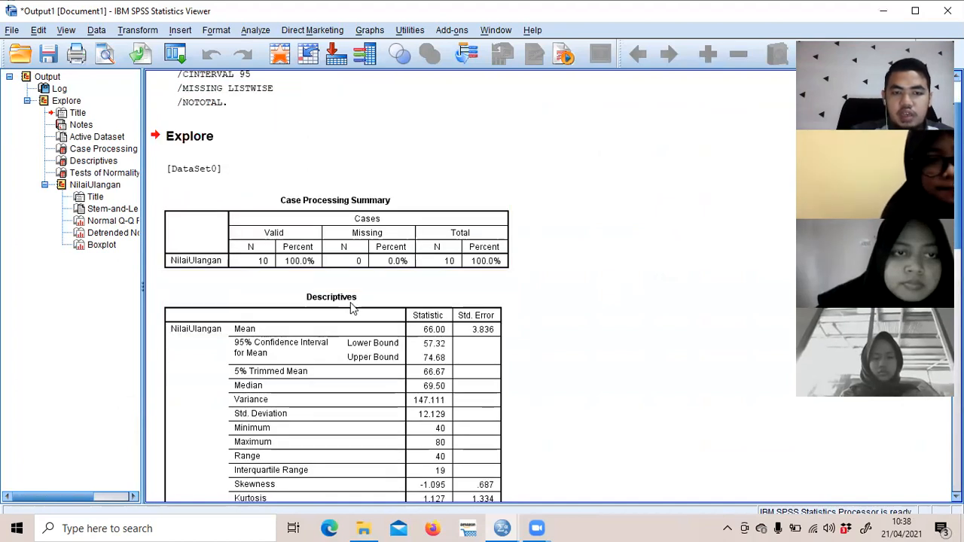
{"action": "scroll", "coordinate": [393, 242], "scroll_direction": "down", "scroll_amount": 1}
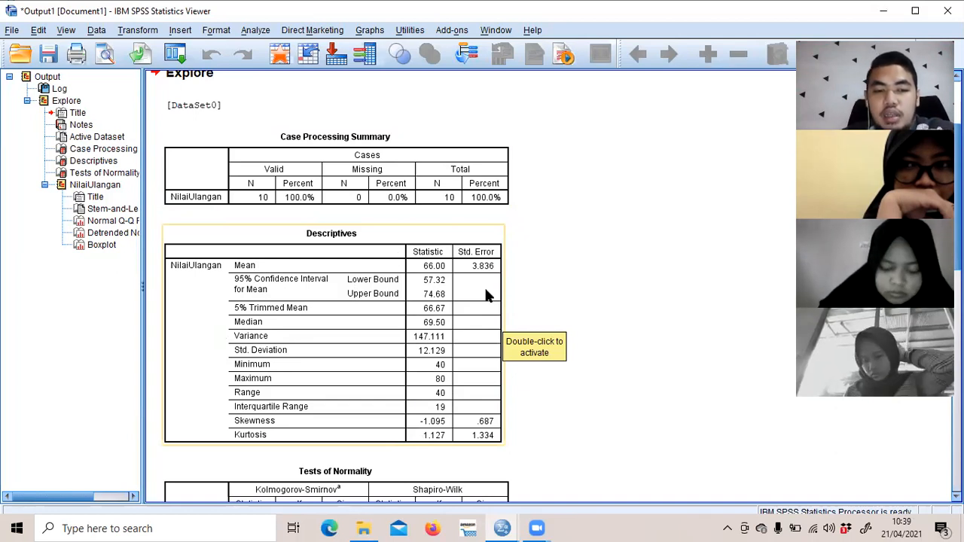
{"action": "scroll", "coordinate": [485, 296], "scroll_direction": "down", "scroll_amount": 2}
{"action": "scroll", "coordinate": [486, 296], "scroll_direction": "down", "scroll_amount": 3}
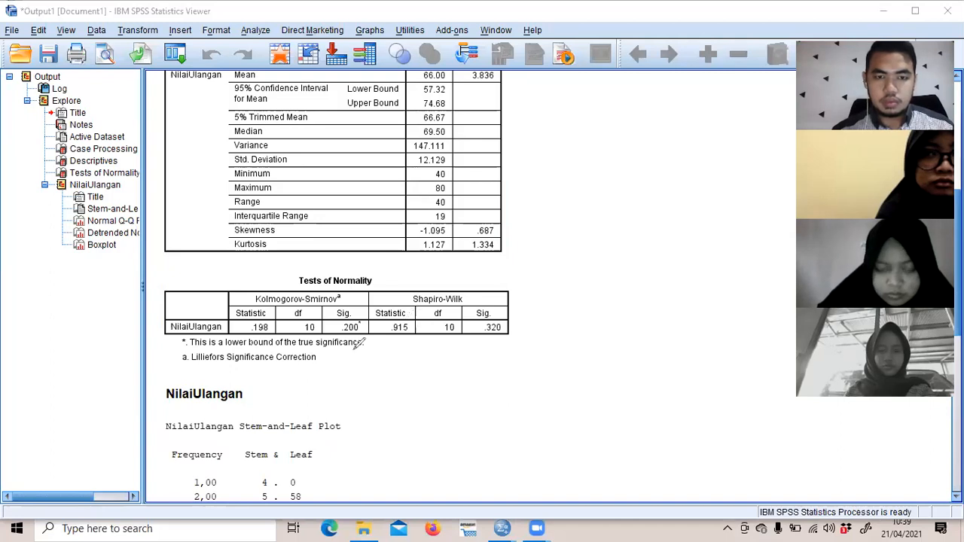
{"action": "mouse_move", "coordinate": [326, 335]}
{"action": "left_mouse_down"}
{"action": "mouse_move", "coordinate": [343, 303]}
{"action": "mouse_move", "coordinate": [369, 335]}
{"action": "left_mouse_up"}
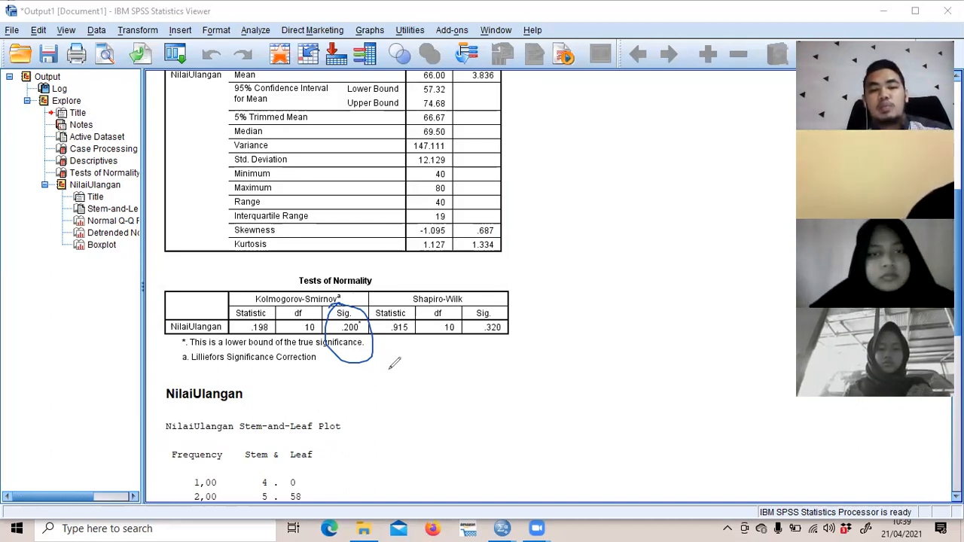
Step: Handwrite "Data Normal jika" below the Tests of Normality table and "P-value" beside the table
{"action": "mouse_move", "coordinate": [389, 354]}
{"action": "left_mouse_down"}
{"action": "mouse_move", "coordinate": [423, 381]}
{"action": "mouse_move", "coordinate": [447, 368]}
{"action": "mouse_move", "coordinate": [494, 381]}
{"action": "mouse_move", "coordinate": [501, 363]}
{"action": "left_mouse_up"}
{"action": "mouse_move", "coordinate": [519, 366]}
{"action": "left_mouse_down"}
{"action": "mouse_move", "coordinate": [527, 387]}
{"action": "mouse_move", "coordinate": [554, 381]}
{"action": "left_mouse_up"}
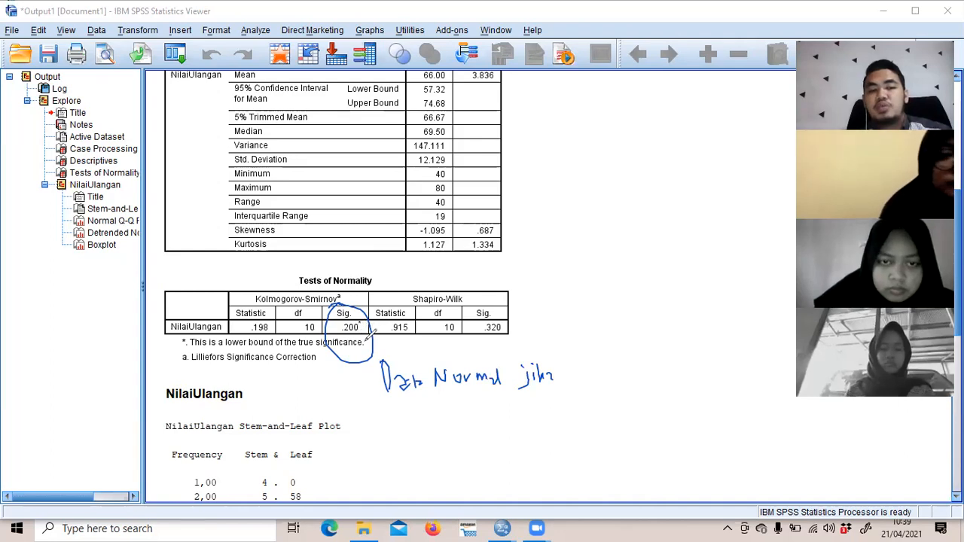
{"action": "left_click_drag", "start_coordinate": [543, 303], "coordinate": [545, 280]}
{"action": "left_click_drag", "start_coordinate": [555, 287], "coordinate": [566, 286]}
{"action": "mouse_move", "coordinate": [573, 277]}
{"action": "left_mouse_down"}
{"action": "mouse_move", "coordinate": [600, 297]}
{"action": "mouse_move", "coordinate": [622, 282]}
{"action": "left_mouse_up"}
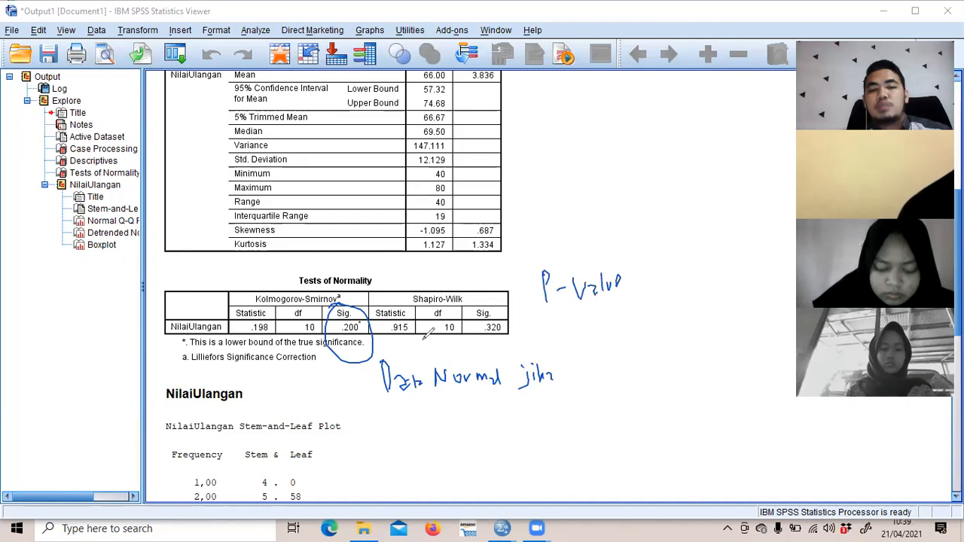
Step: Complete the handwritten normality rule with "Sig > 0,05" and draw a box around that condition
{"action": "left_click_drag", "start_coordinate": [592, 366], "coordinate": [585, 383]}
{"action": "mouse_move", "coordinate": [596, 374]}
{"action": "left_mouse_down"}
{"action": "mouse_move", "coordinate": [602, 387]}
{"action": "mouse_move", "coordinate": [672, 363]}
{"action": "mouse_move", "coordinate": [686, 374]}
{"action": "left_mouse_up"}
{"action": "left_click_drag", "start_coordinate": [704, 359], "coordinate": [714, 369]}
{"action": "left_click_drag", "start_coordinate": [732, 388], "coordinate": [735, 344]}
{"action": "left_click_drag", "start_coordinate": [568, 348], "coordinate": [734, 388]}
{"action": "left_click_drag", "start_coordinate": [735, 335], "coordinate": [568, 348]}
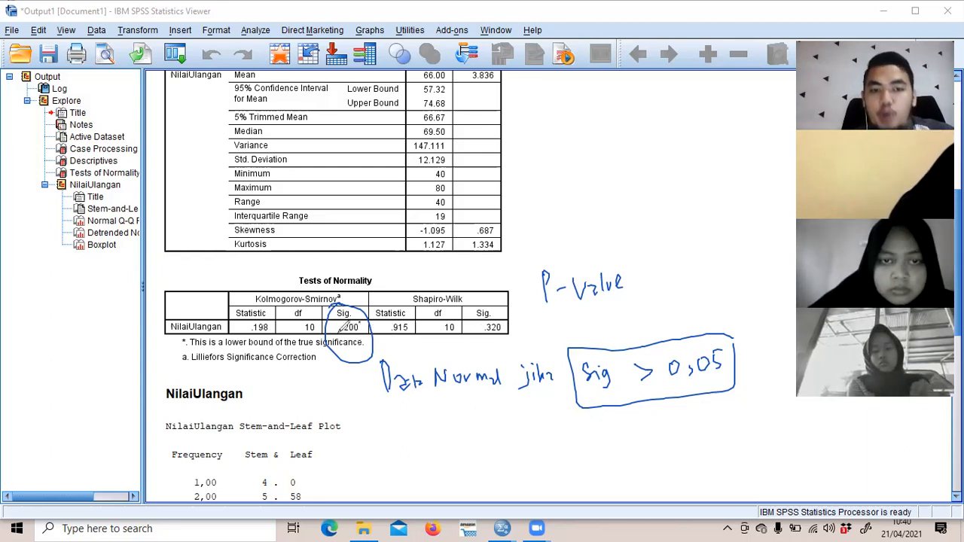
Step: Handwrite the comparison "0,2 > 0,05" below the boxed rule, add a small sketch mark, and underline 0,05
{"action": "left_click_drag", "start_coordinate": [573, 429], "coordinate": [578, 429]}
{"action": "mouse_move", "coordinate": [595, 442]}
{"action": "left_mouse_down"}
{"action": "mouse_move", "coordinate": [593, 454]}
{"action": "mouse_move", "coordinate": [613, 436]}
{"action": "left_mouse_up"}
{"action": "left_click_drag", "start_coordinate": [682, 414], "coordinate": [680, 415]}
{"action": "mouse_move", "coordinate": [694, 423]}
{"action": "left_mouse_down"}
{"action": "mouse_move", "coordinate": [709, 415]}
{"action": "mouse_move", "coordinate": [719, 426]}
{"action": "left_mouse_up"}
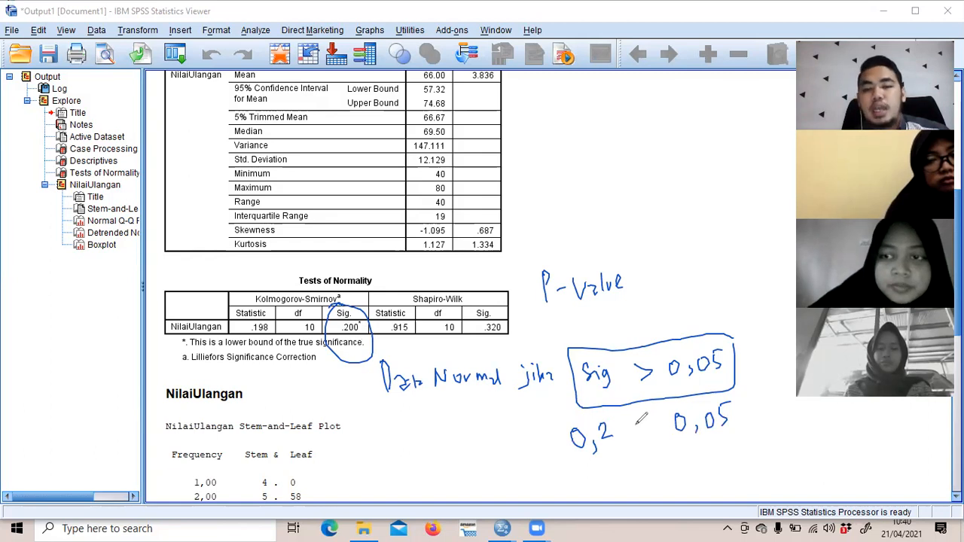
{"action": "left_click_drag", "start_coordinate": [633, 422], "coordinate": [639, 450]}
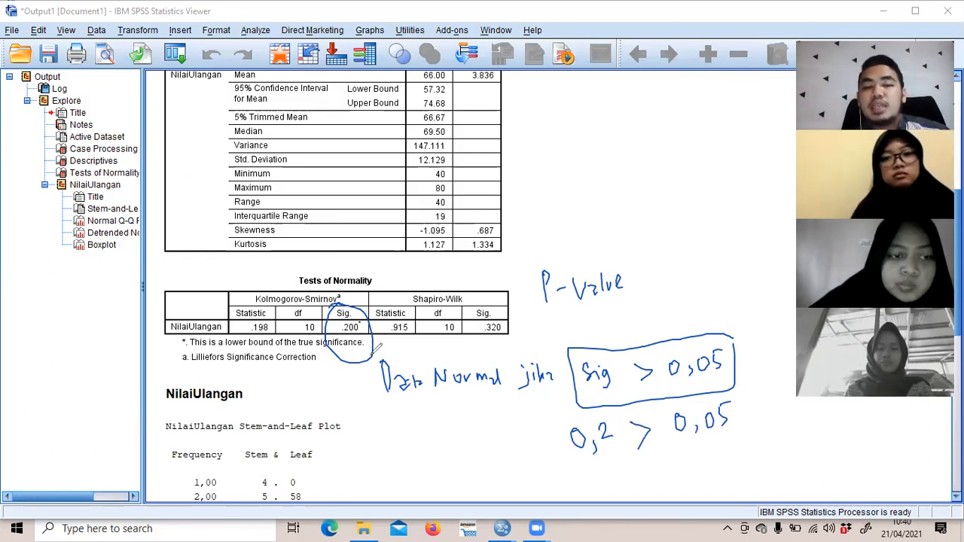
{"action": "left_click_drag", "start_coordinate": [369, 451], "coordinate": [388, 435]}
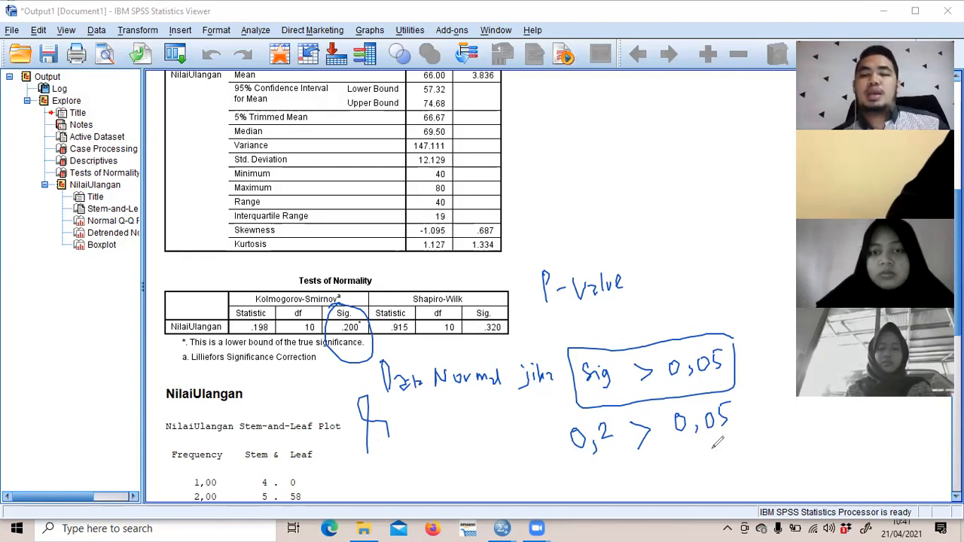
{"action": "left_click_drag", "start_coordinate": [666, 452], "coordinate": [716, 443]}
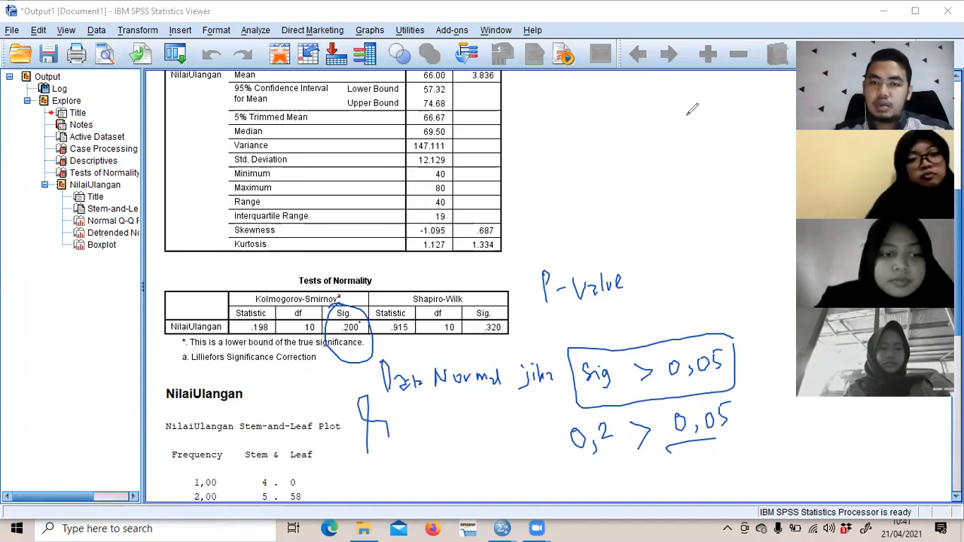
Step: Clear the handwritten annotations from the output and switch to the blank Zoom whiteboard
{"action": "left_click", "coordinate": [600, 101]}
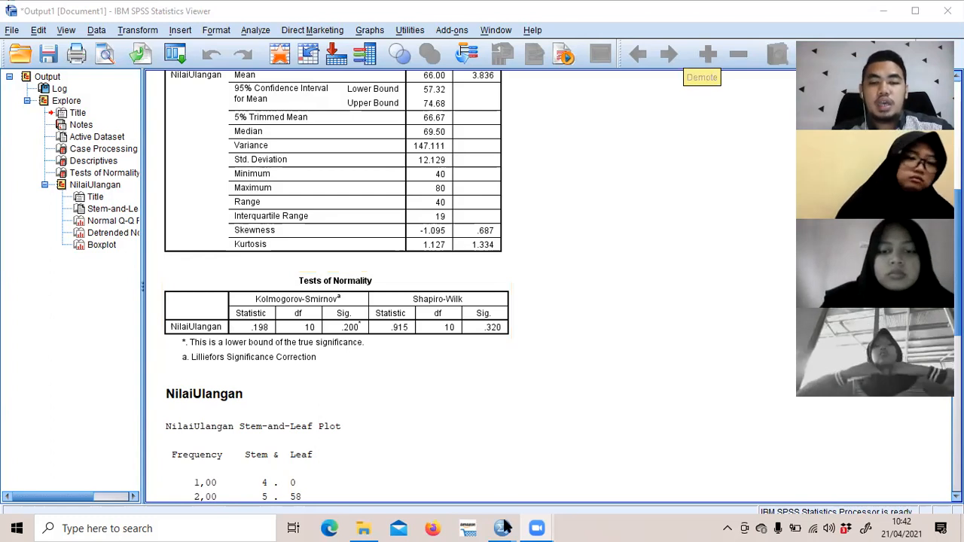
{"action": "mouse_move", "coordinate": [503, 527]}
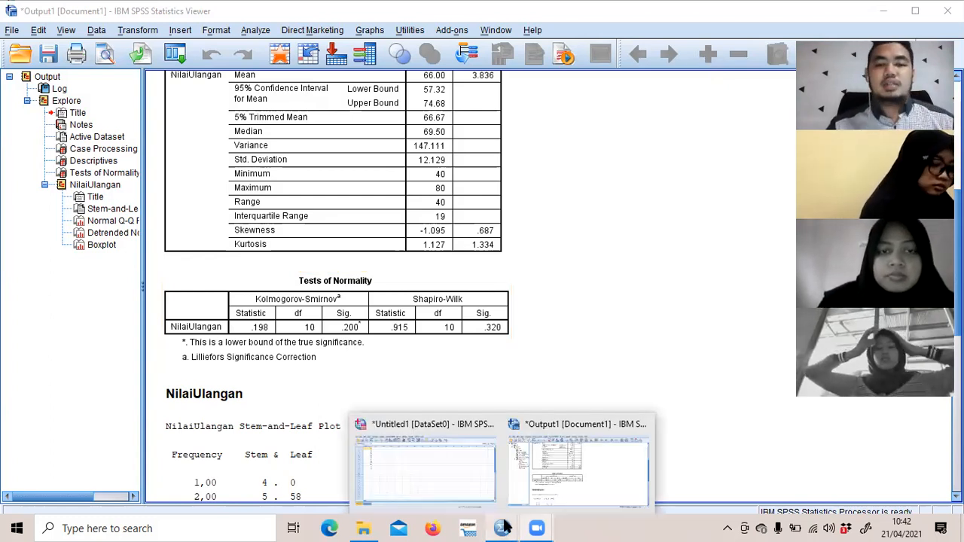
{"action": "mouse_move", "coordinate": [544, 527]}
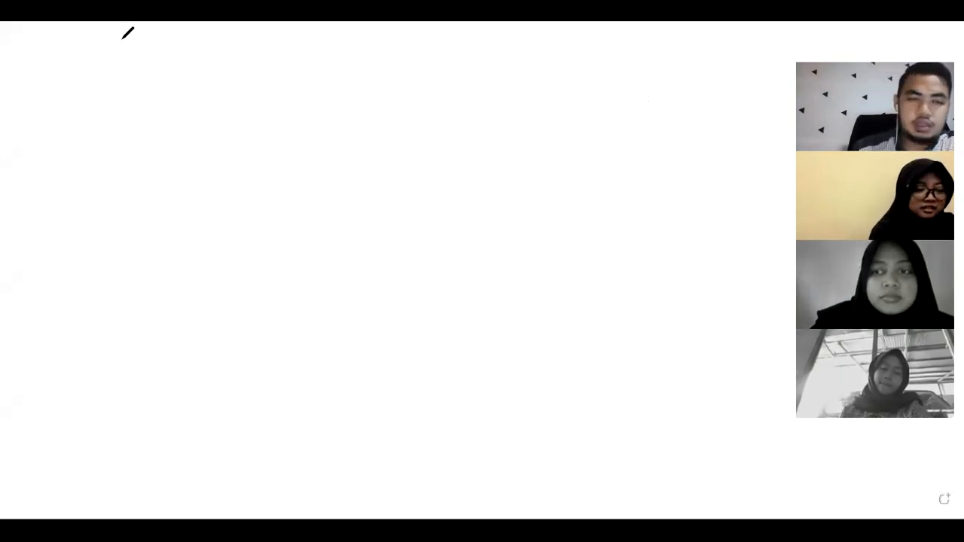
Step: Handwrite the teacher's name on the whiteboard with arrows to Kelas VII A, Kelas VII B and Kelas VII C
{"action": "mouse_move", "coordinate": [35, 61]}
{"action": "left_mouse_down"}
{"action": "mouse_move", "coordinate": [118, 58]}
{"action": "mouse_move", "coordinate": [119, 73]}
{"action": "mouse_move", "coordinate": [137, 75]}
{"action": "mouse_move", "coordinate": [215, 43]}
{"action": "mouse_move", "coordinate": [211, 65]}
{"action": "left_mouse_up"}
{"action": "left_click_drag", "start_coordinate": [249, 39], "coordinate": [251, 66]}
{"action": "mouse_move", "coordinate": [257, 47]}
{"action": "left_mouse_down"}
{"action": "mouse_move", "coordinate": [268, 58]}
{"action": "mouse_move", "coordinate": [343, 33]}
{"action": "mouse_move", "coordinate": [358, 48]}
{"action": "left_mouse_up"}
{"action": "left_click_drag", "start_coordinate": [175, 94], "coordinate": [229, 100]}
{"action": "mouse_move", "coordinate": [220, 90]}
{"action": "left_mouse_down"}
{"action": "mouse_move", "coordinate": [262, 114]}
{"action": "mouse_move", "coordinate": [309, 112]}
{"action": "left_mouse_up"}
{"action": "left_click_drag", "start_coordinate": [320, 93], "coordinate": [335, 114]}
{"action": "mouse_move", "coordinate": [341, 94]}
{"action": "left_mouse_down"}
{"action": "mouse_move", "coordinate": [341, 113]}
{"action": "mouse_move", "coordinate": [361, 118]}
{"action": "left_mouse_up"}
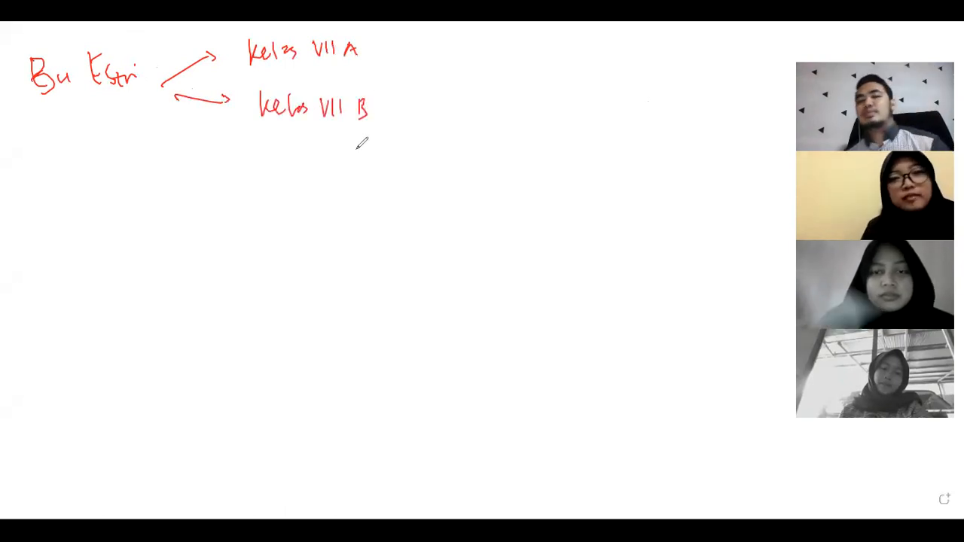
{"action": "mouse_move", "coordinate": [167, 89]}
{"action": "left_mouse_down"}
{"action": "mouse_move", "coordinate": [220, 149]}
{"action": "mouse_move", "coordinate": [373, 153]}
{"action": "left_mouse_up"}
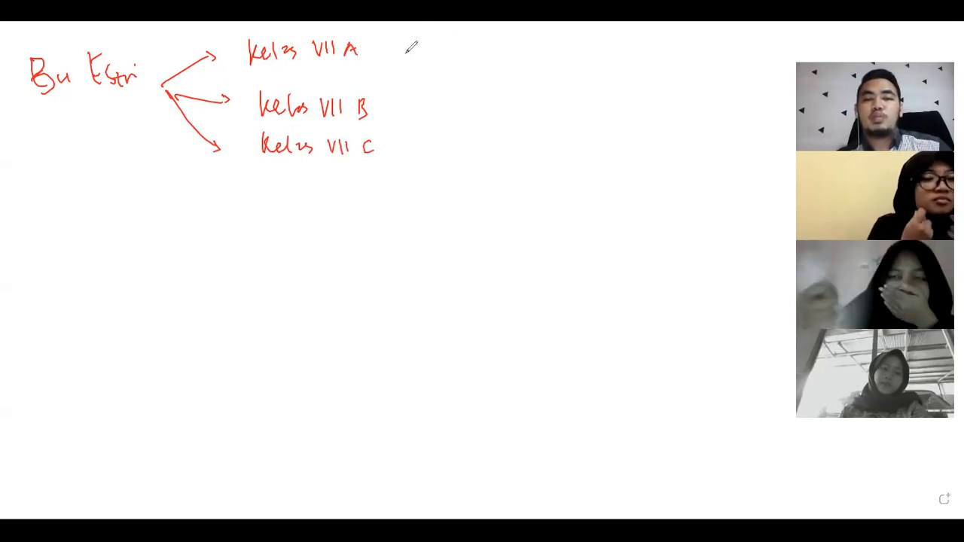
Step: Write "Normal" beside each of the three classes and bracket them together with the note "Soal sama"
{"action": "mouse_move", "coordinate": [413, 45]}
{"action": "left_mouse_down"}
{"action": "mouse_move", "coordinate": [451, 35]}
{"action": "mouse_move", "coordinate": [473, 46]}
{"action": "left_mouse_up"}
{"action": "mouse_move", "coordinate": [430, 99]}
{"action": "left_mouse_down"}
{"action": "mouse_move", "coordinate": [426, 113]}
{"action": "mouse_move", "coordinate": [458, 92]}
{"action": "mouse_move", "coordinate": [482, 95]}
{"action": "mouse_move", "coordinate": [482, 83]}
{"action": "left_mouse_up"}
{"action": "mouse_move", "coordinate": [435, 146]}
{"action": "left_mouse_down"}
{"action": "mouse_move", "coordinate": [441, 136]}
{"action": "mouse_move", "coordinate": [449, 149]}
{"action": "mouse_move", "coordinate": [493, 139]}
{"action": "left_mouse_up"}
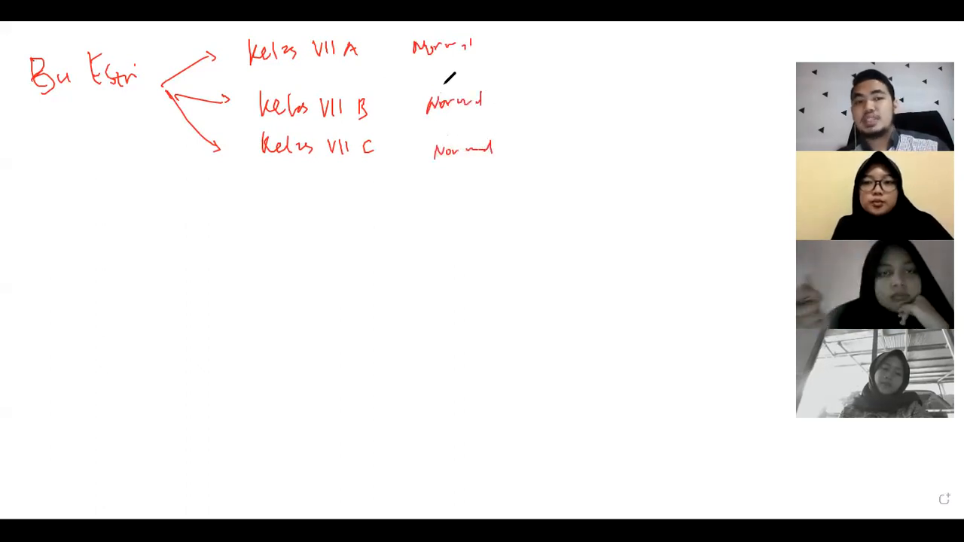
{"action": "left_click_drag", "start_coordinate": [534, 61], "coordinate": [548, 161]}
{"action": "mouse_move", "coordinate": [581, 89]}
{"action": "left_mouse_down"}
{"action": "mouse_move", "coordinate": [600, 102]}
{"action": "mouse_move", "coordinate": [610, 85]}
{"action": "mouse_move", "coordinate": [632, 108]}
{"action": "mouse_move", "coordinate": [669, 102]}
{"action": "left_mouse_up"}
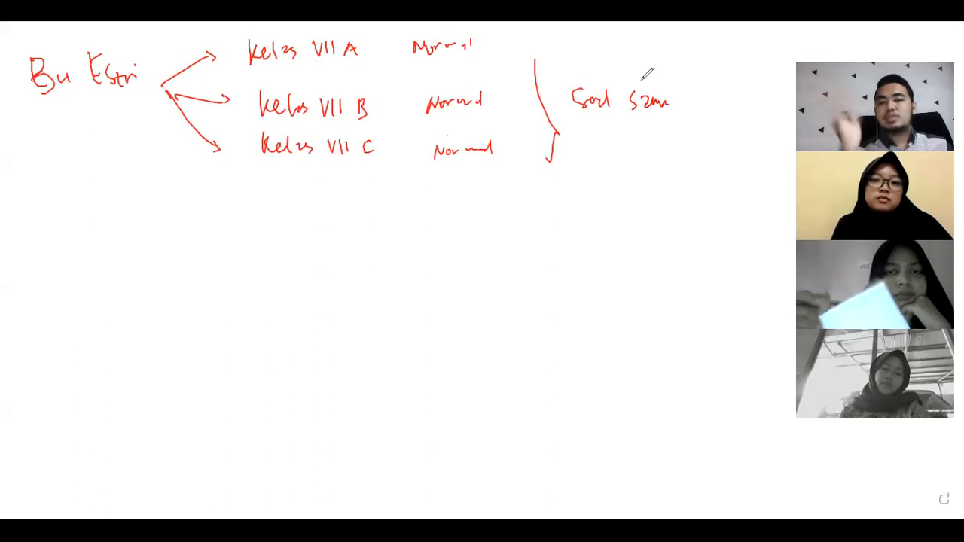
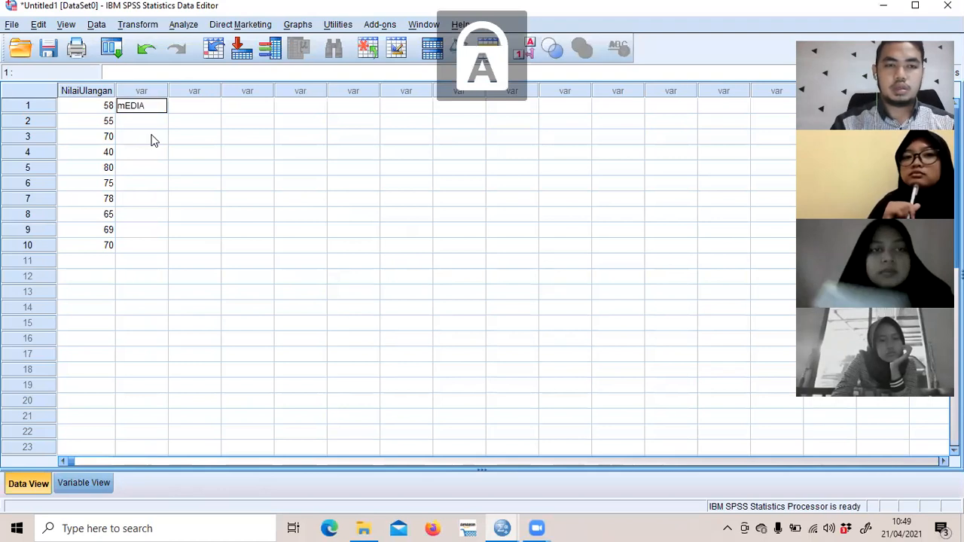
{"action": "key", "text": "BackSpace"}
{"action": "key", "text": "Caps_Lock"}
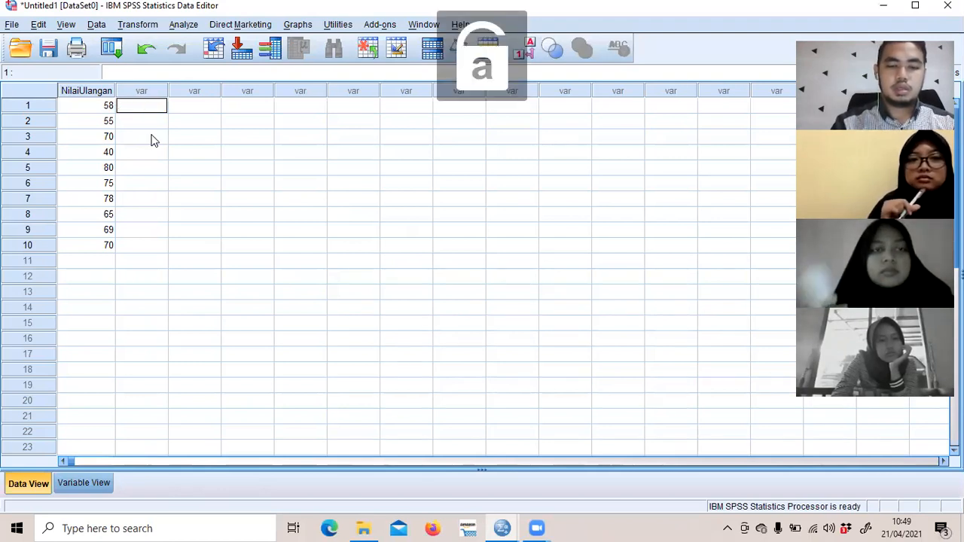
{"action": "type", "text": "m"}
{"action": "key", "text": "Caps_Lock"}
{"action": "type", "text": "EDI"}
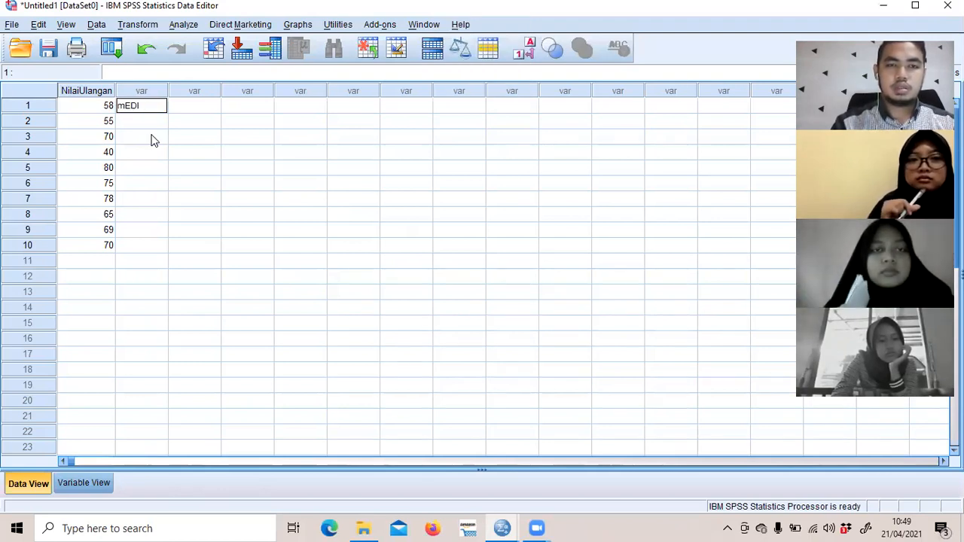
{"action": "key", "text": "BackSpace"}
{"action": "key", "text": "BackSpace"}
{"action": "key", "text": "BackSpace"}
{"action": "key", "text": "BackSpace"}
{"action": "key", "text": "Caps_Lock"}
Step: Enter MediaPPT in row 1 of the empty data column next to NilaiUlangan
{"action": "key", "text": "Caps_Lock"}
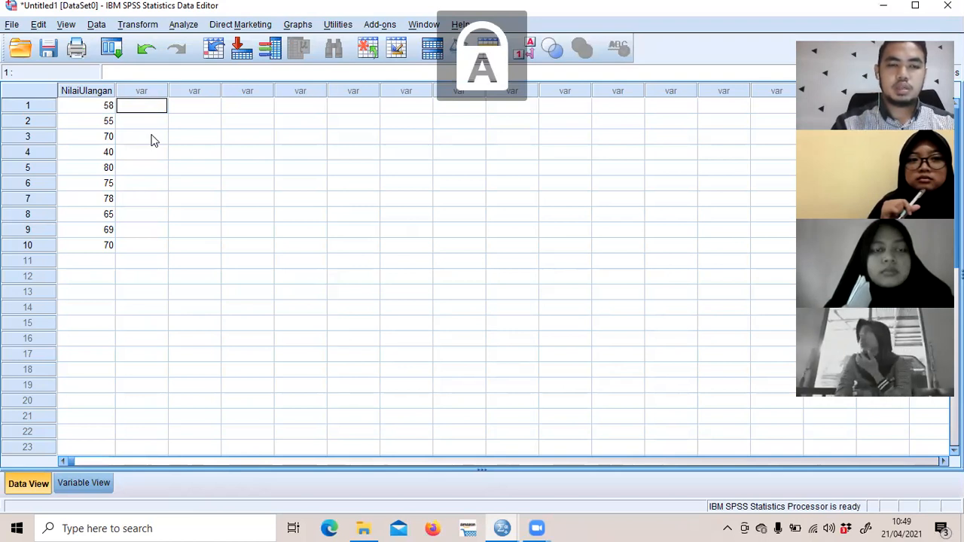
{"action": "type", "text": "M"}
{"action": "key", "text": "Caps_Lock"}
{"action": "type", "text": "edia"}
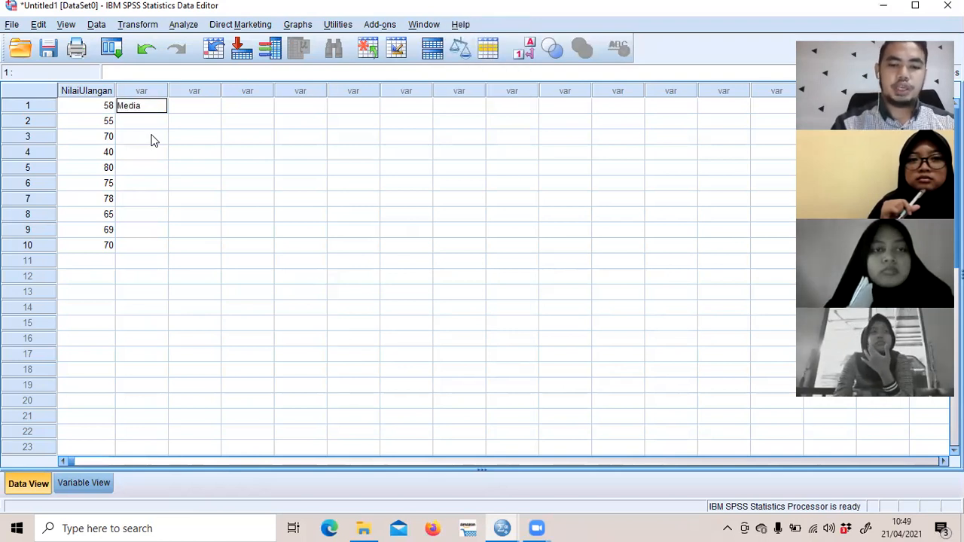
{"action": "key", "text": "Caps_Lock"}
{"action": "type", "text": "PPT"}
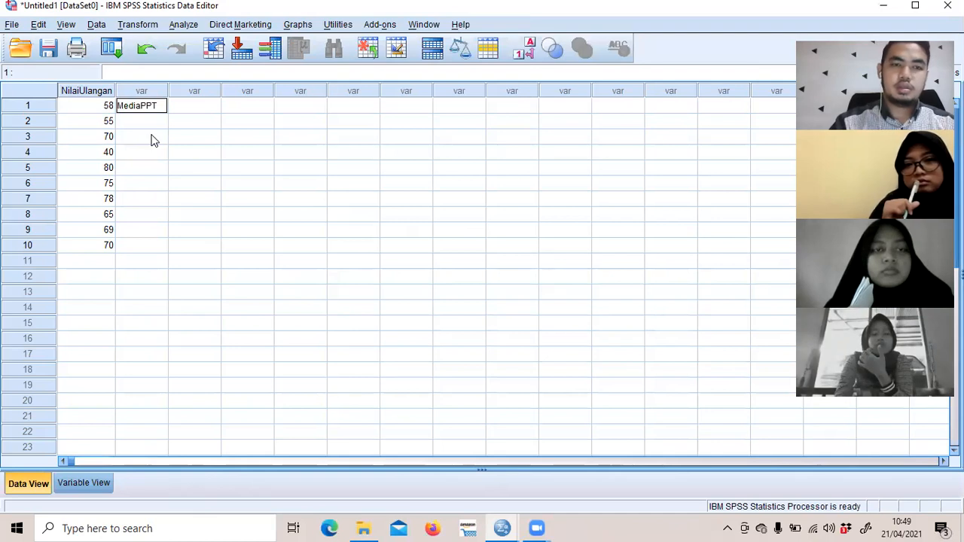
{"action": "key", "text": "Return"}
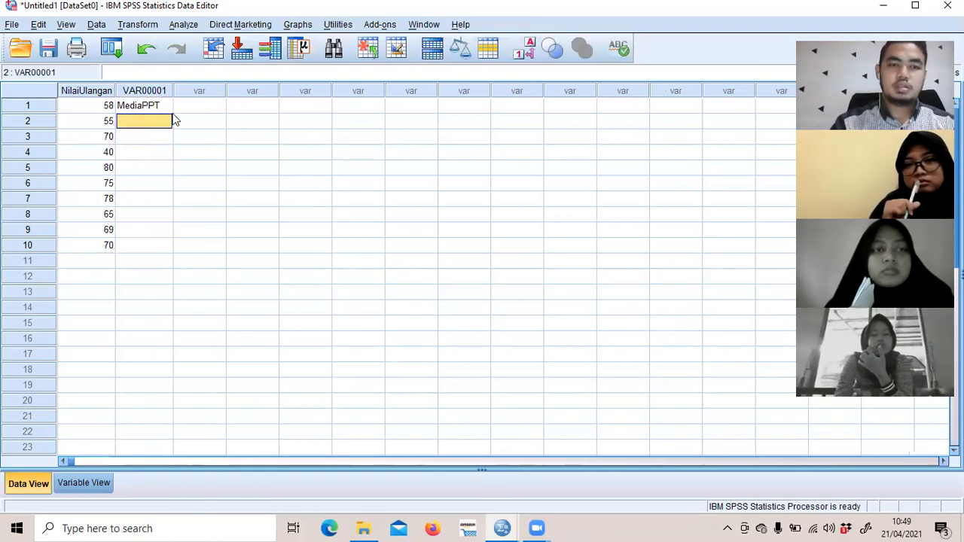
Step: Copy the MediaPPT entry from row 1 of VAR00001 into row 2, and select the column's row 11 cell
{"action": "left_click", "coordinate": [160, 106]}
{"action": "right_click", "coordinate": [160, 106]}
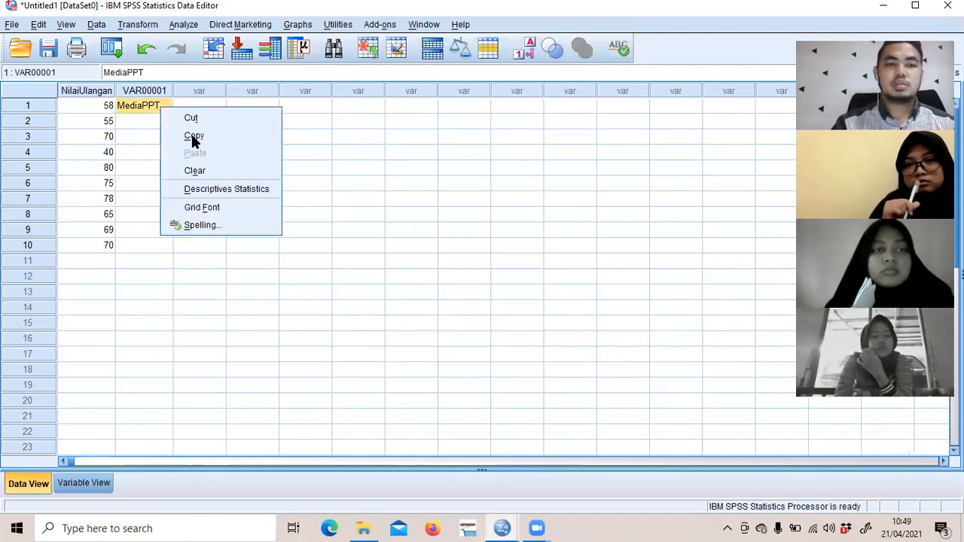
{"action": "left_click", "coordinate": [167, 137]}
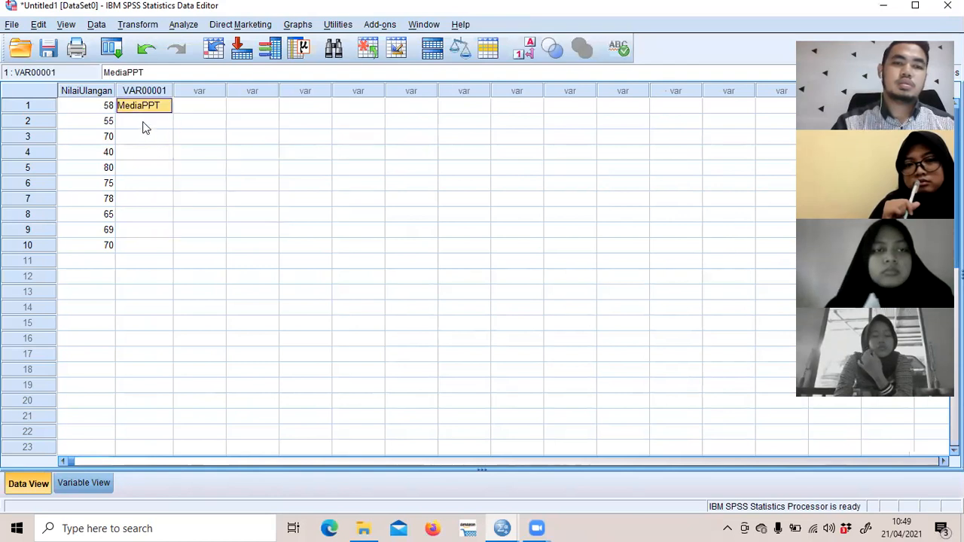
{"action": "right_click", "coordinate": [143, 123]}
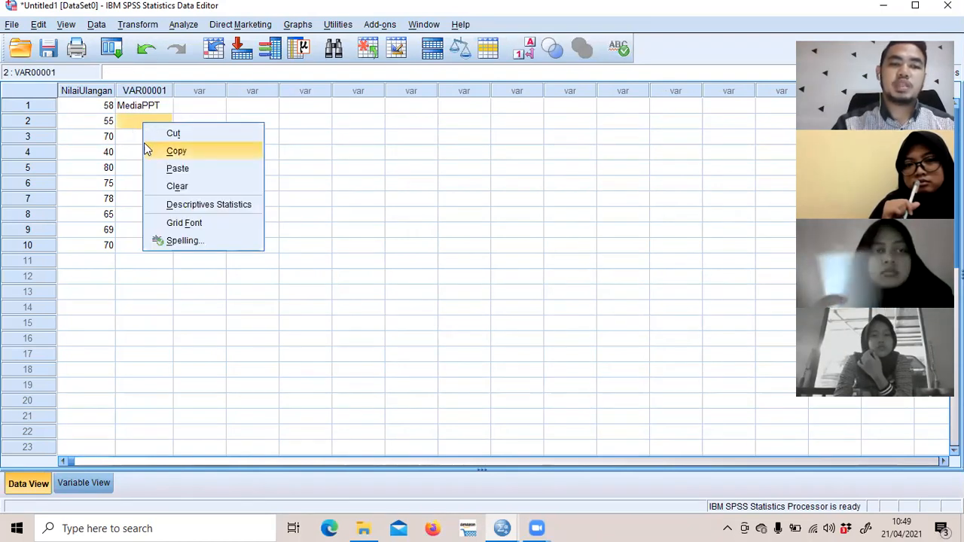
{"action": "left_click", "coordinate": [147, 167]}
{"action": "left_click", "coordinate": [131, 263]}
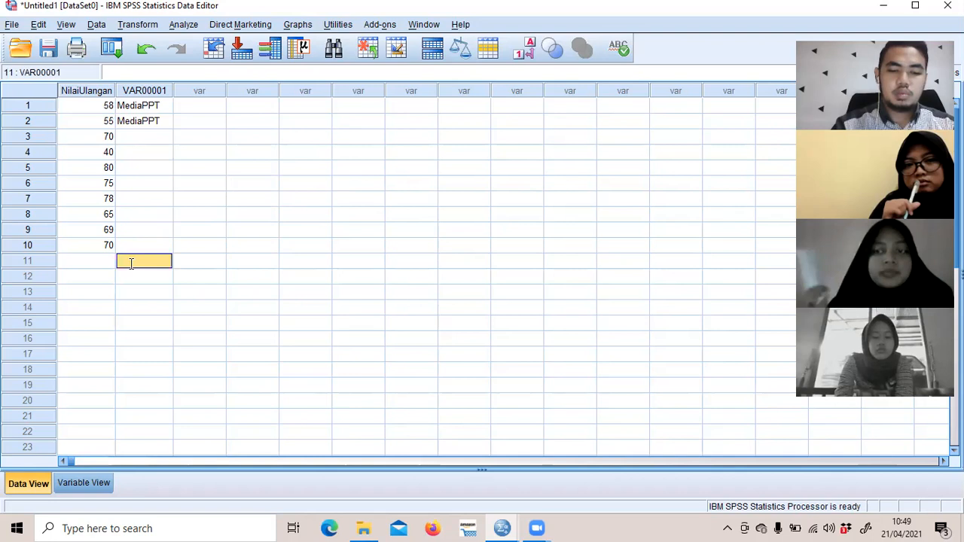
{"action": "type", "text": "m"}
{"action": "key", "text": "Caps_Lock"}
{"action": "type", "text": "EDIA"}
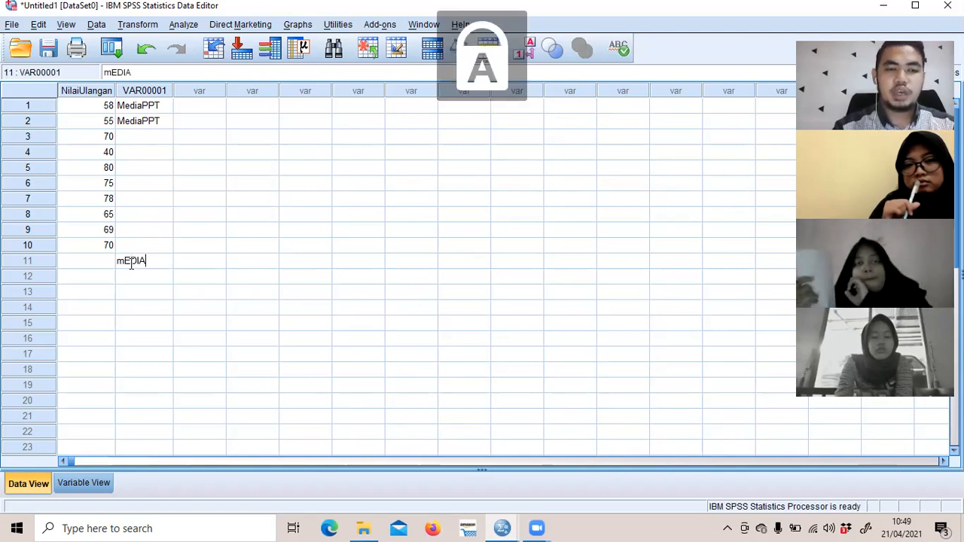
{"action": "key", "text": "BackSpace"}
{"action": "key", "text": "BackSpace"}
{"action": "key", "text": "BackSpace"}
{"action": "key", "text": "BackSpace"}
{"action": "key", "text": "BackSpace"}
{"action": "type", "text": "M"}
{"action": "key", "text": "Caps_Lock"}
{"action": "type", "text": "ediaPre"}
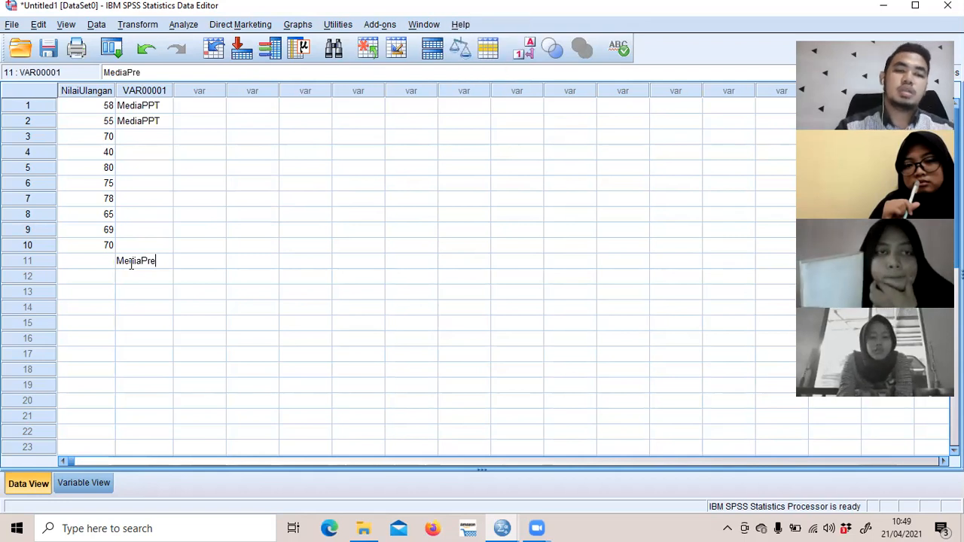
{"action": "key", "text": "BackSpace"}
{"action": "key", "text": "BackSpace"}
{"action": "key", "text": "BackSpace"}
{"action": "key", "text": "BackSpace"}
{"action": "key", "text": "BackSpace"}
{"action": "key", "text": "BackSpace"}
{"action": "key", "text": "BackSpace"}
{"action": "key", "text": "BackSpace"}
Step: Enter Prezi in row 11 of the VAR00001 column
{"action": "key", "text": "Caps_Lock"}
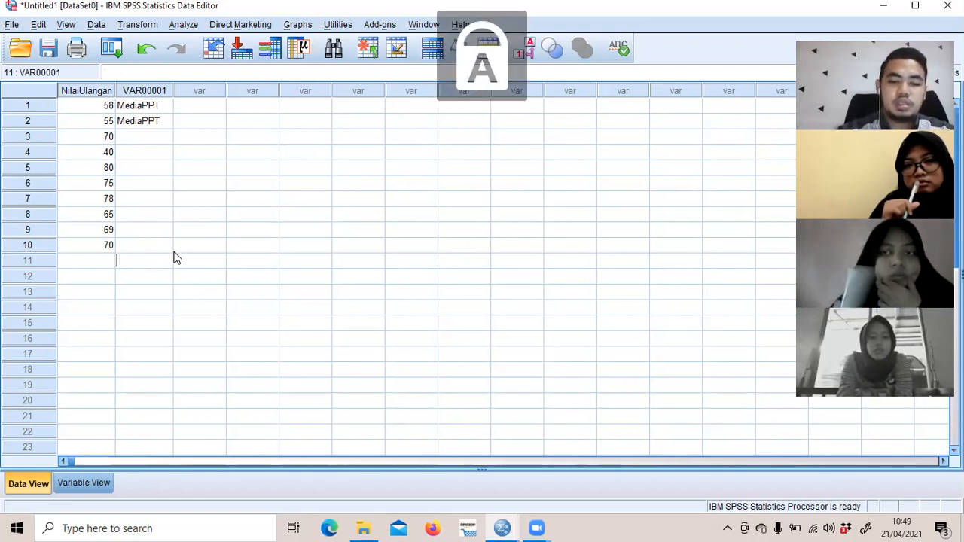
{"action": "type", "text": "P"}
{"action": "key", "text": "Caps_Lock"}
{"action": "type", "text": "rezi"}
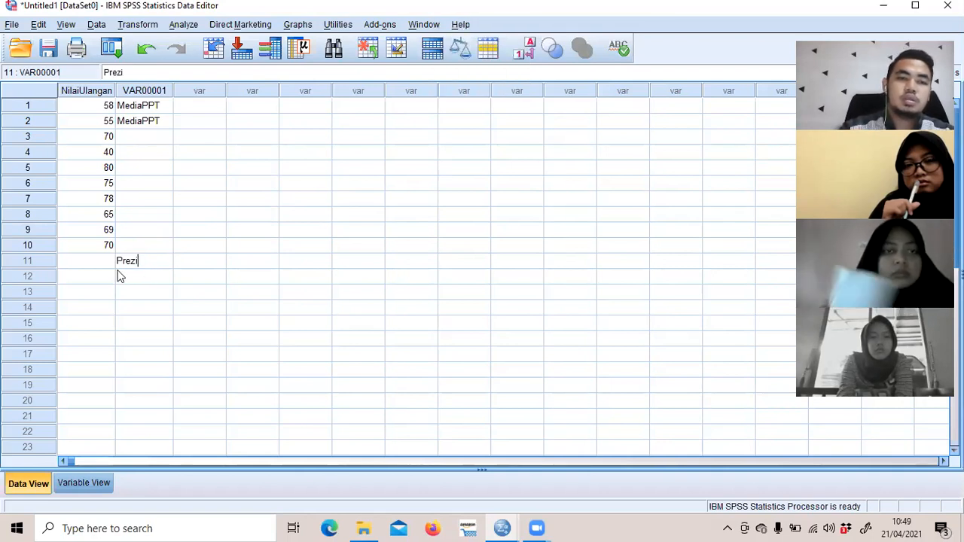
Step: Enter the NilaiUlangan scores 80, 81, 46, 67 and 69 in rows 11 to 15
{"action": "left_click", "coordinate": [97, 258]}
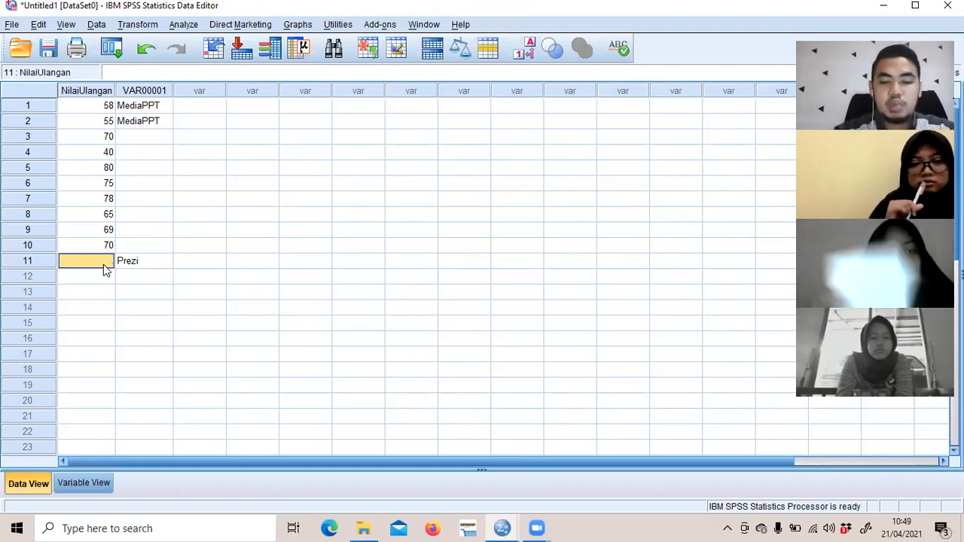
{"action": "type", "text": "8"}
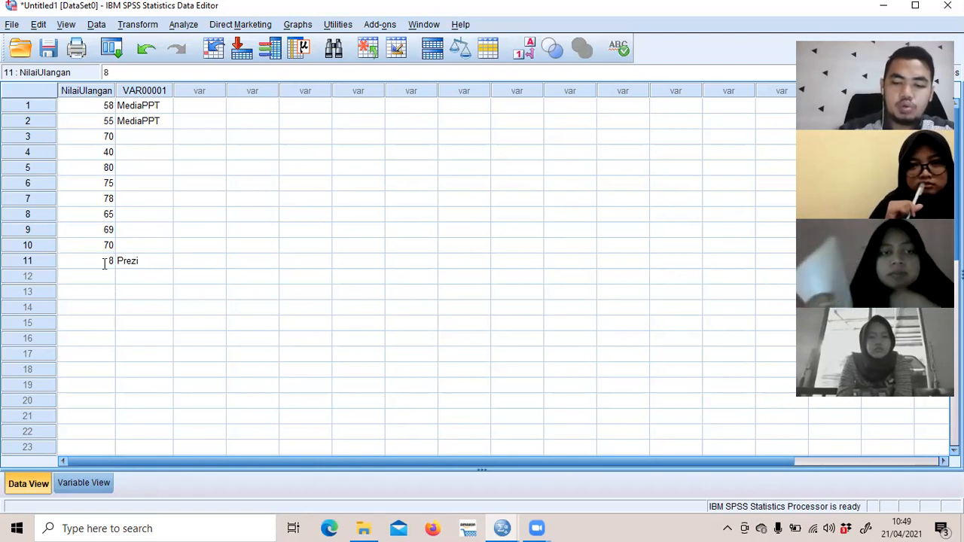
{"action": "type", "text": "0"}
{"action": "key", "text": "Return"}
{"action": "key", "text": "Return"}
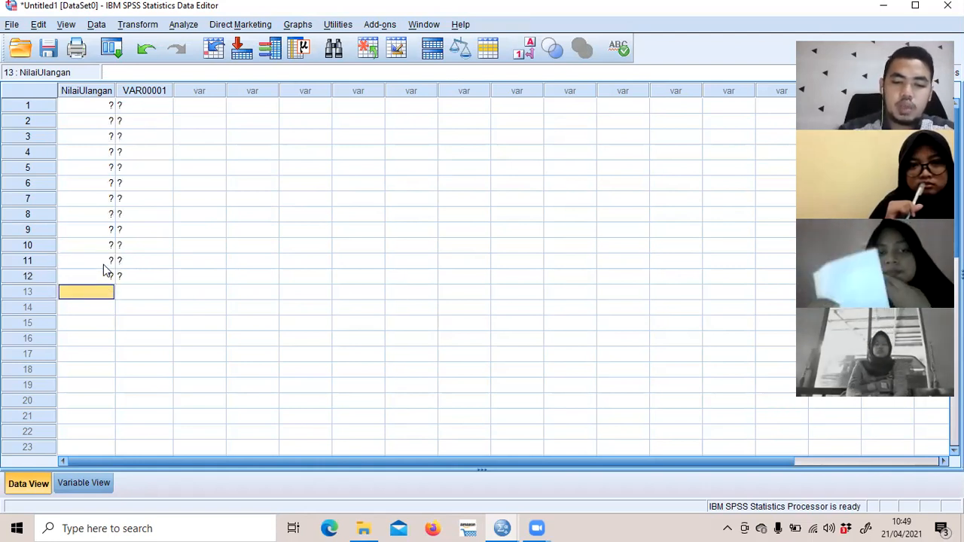
{"action": "type", "text": "4"}
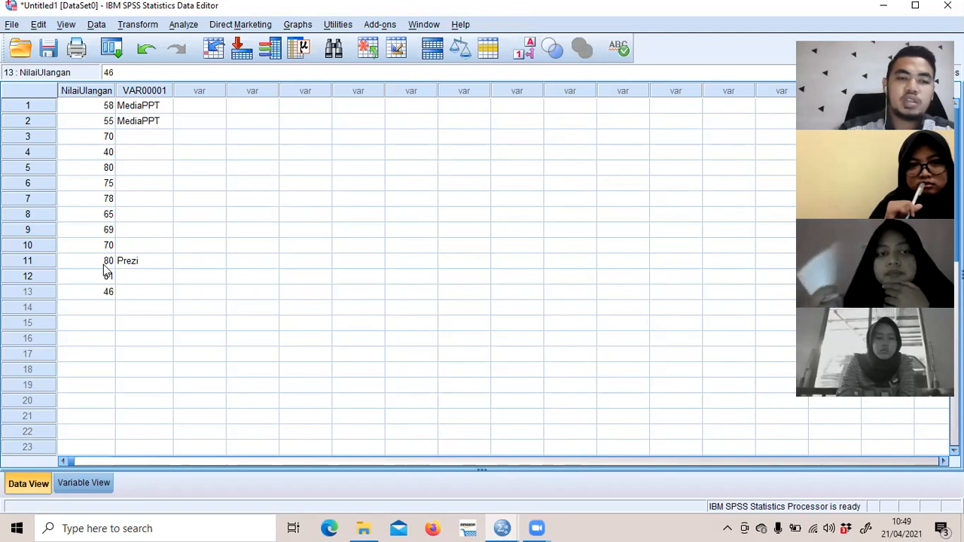
{"action": "type", "text": "6"}
{"action": "key", "text": "Return"}
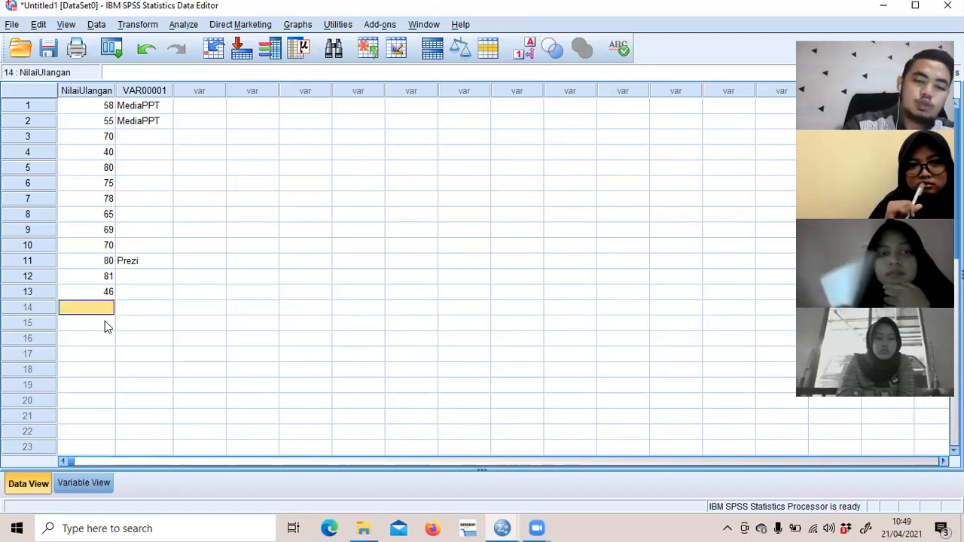
{"action": "type", "text": "67"}
{"action": "key", "text": "Return"}
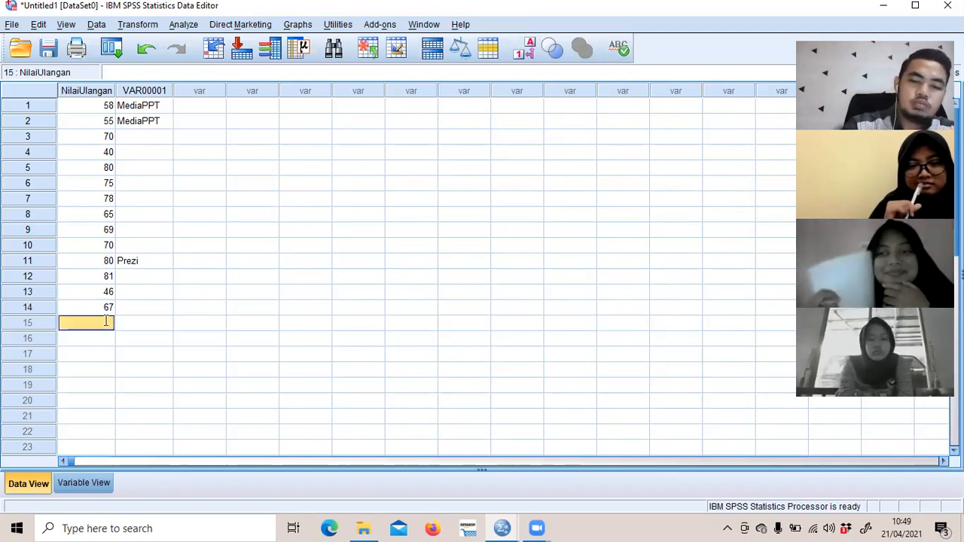
{"action": "type", "text": "69"}
{"action": "key", "text": "Return"}
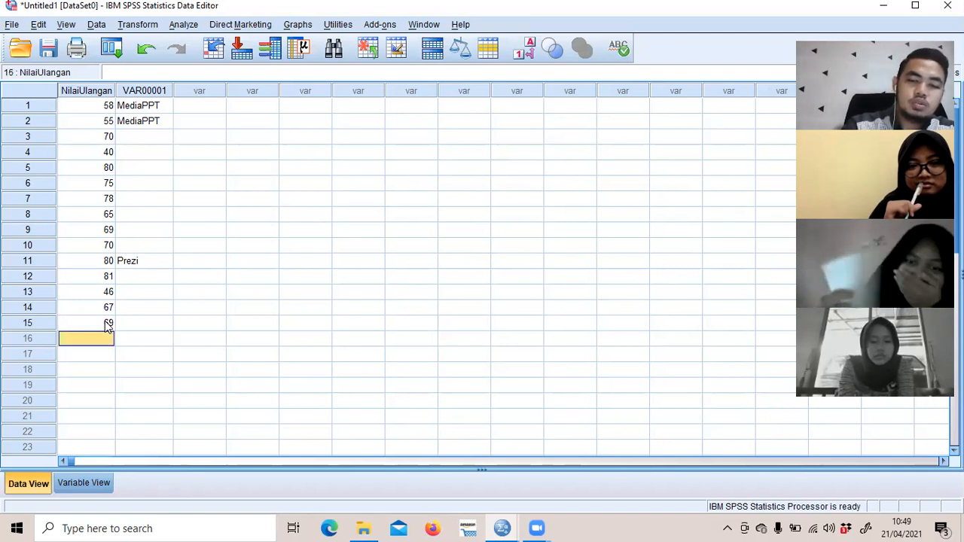
Step: Enter the NilaiUlangan scores 79, 75, 82, 86 and 77 in rows 16 to 20
{"action": "type", "text": "79"}
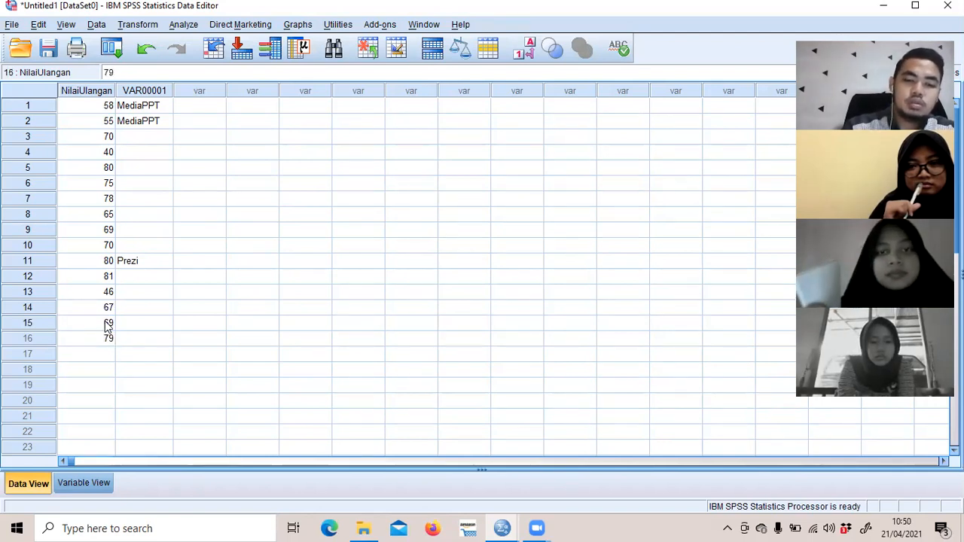
{"action": "key", "text": "Return"}
{"action": "type", "text": "75"}
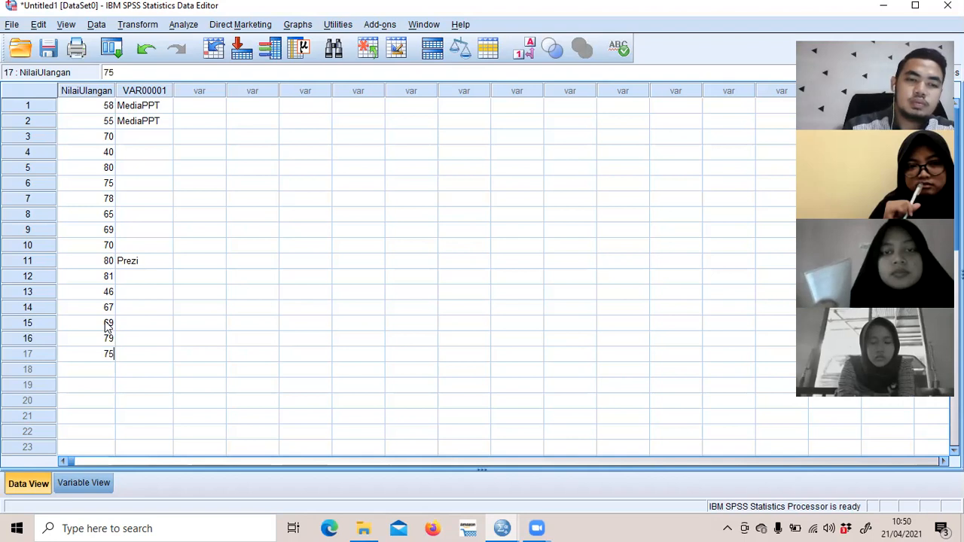
{"action": "key", "text": "Return"}
{"action": "type", "text": "8"}
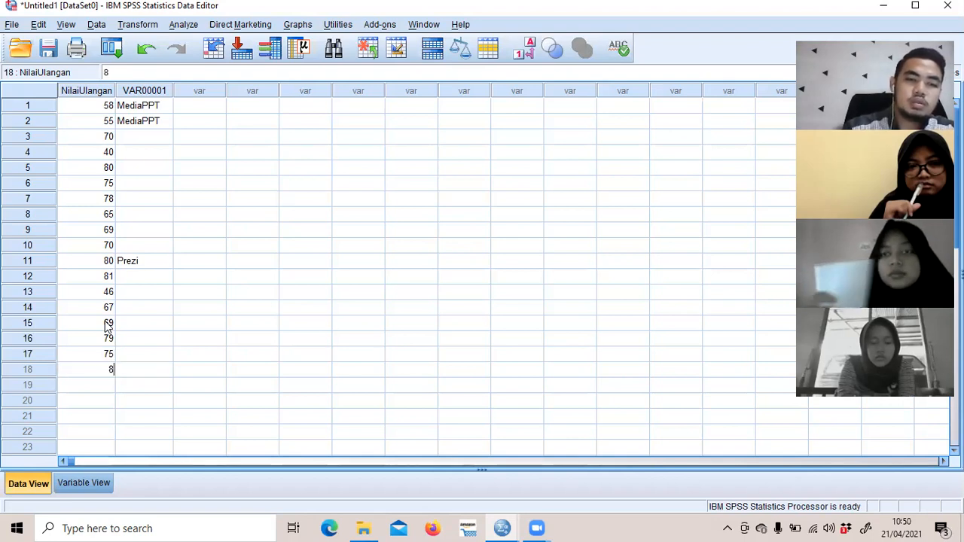
{"action": "type", "text": "2"}
{"action": "key", "text": "Return"}
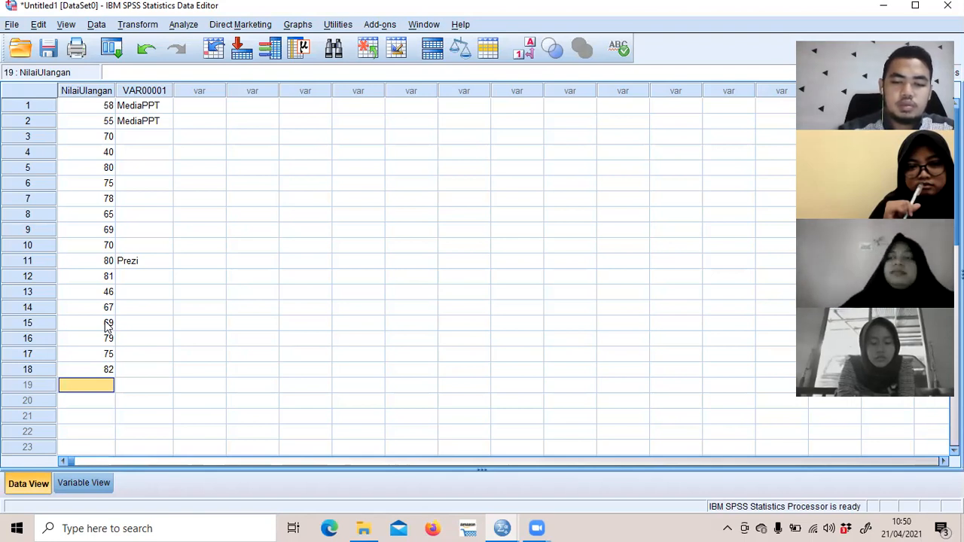
{"action": "type", "text": "86"}
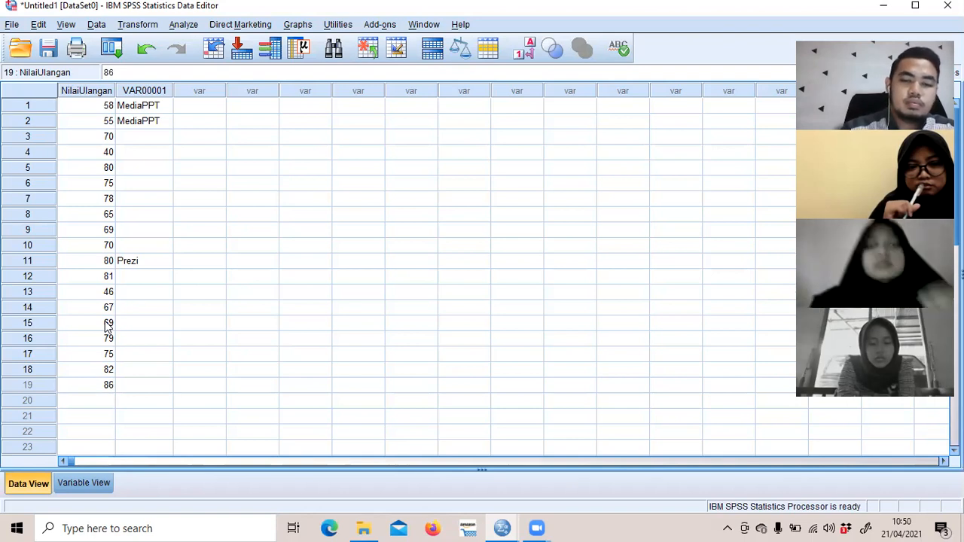
{"action": "key", "text": "Return"}
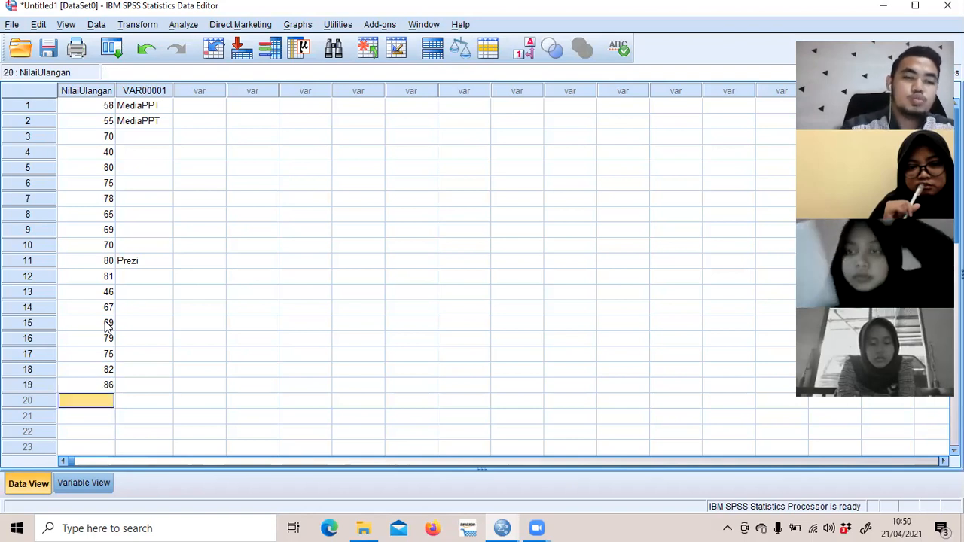
{"action": "type", "text": "77"}
{"action": "key", "text": "Return"}
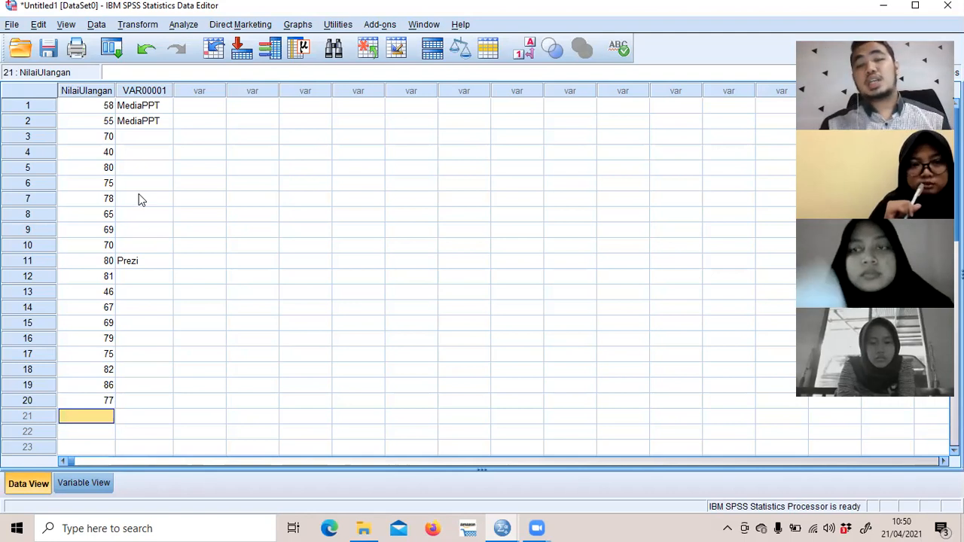
Step: Copy the two MediaPPT entries in rows 1 and 2 of VAR00001 into rows 3 and 4
{"action": "left_click", "coordinate": [156, 110]}
{"action": "left_click_drag", "start_coordinate": [154, 111], "coordinate": [149, 121]}
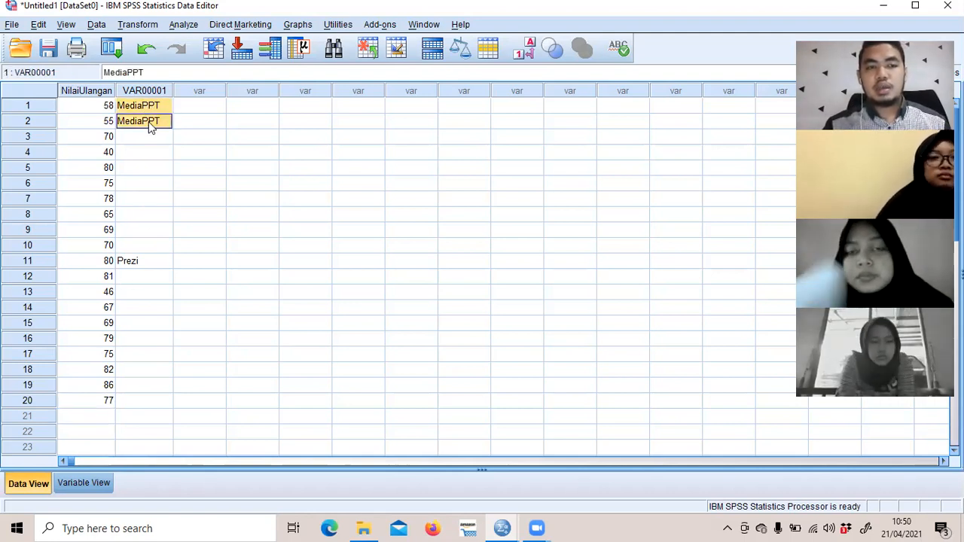
{"action": "right_click", "coordinate": [148, 121]}
{"action": "left_click", "coordinate": [148, 132]}
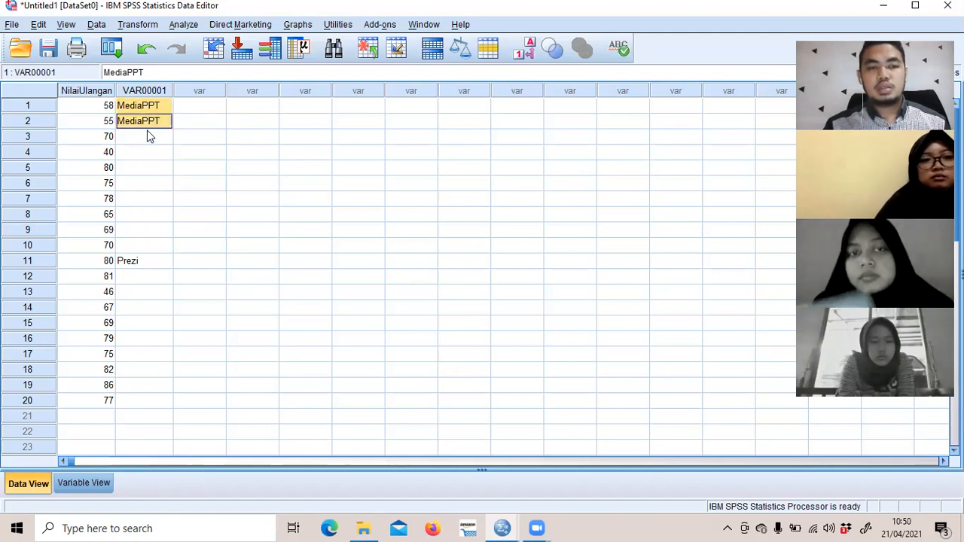
{"action": "right_click", "coordinate": [148, 137]}
{"action": "left_click", "coordinate": [155, 176]}
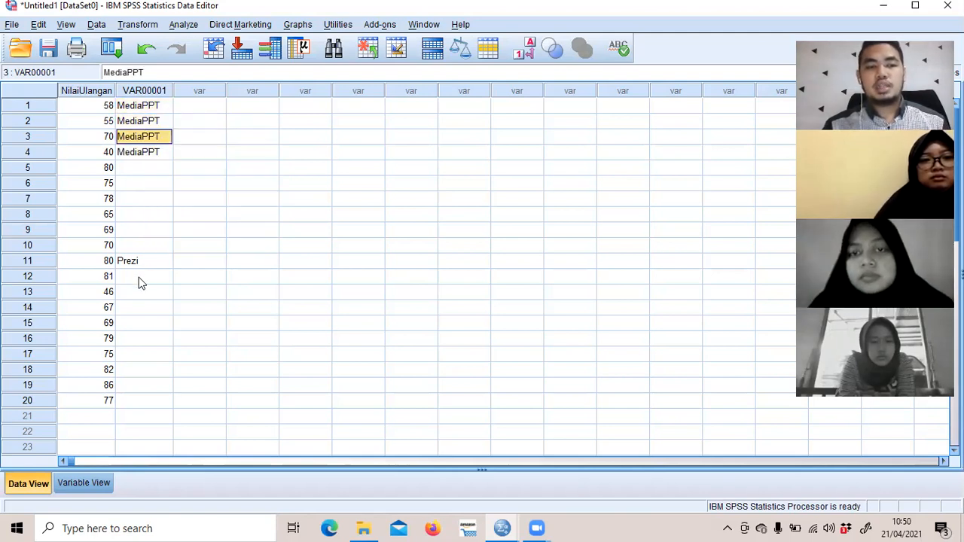
Step: Enter Prezi in row 12 of the VAR00001 column
{"action": "left_click", "coordinate": [140, 276]}
{"action": "type", "text": "Pre"}
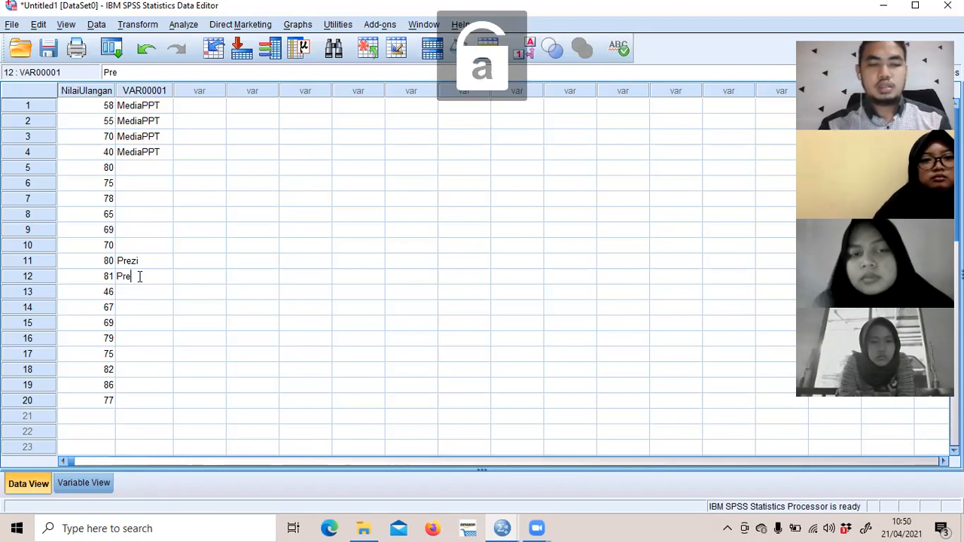
{"action": "type", "text": "zi"}
{"action": "key", "text": "Return"}
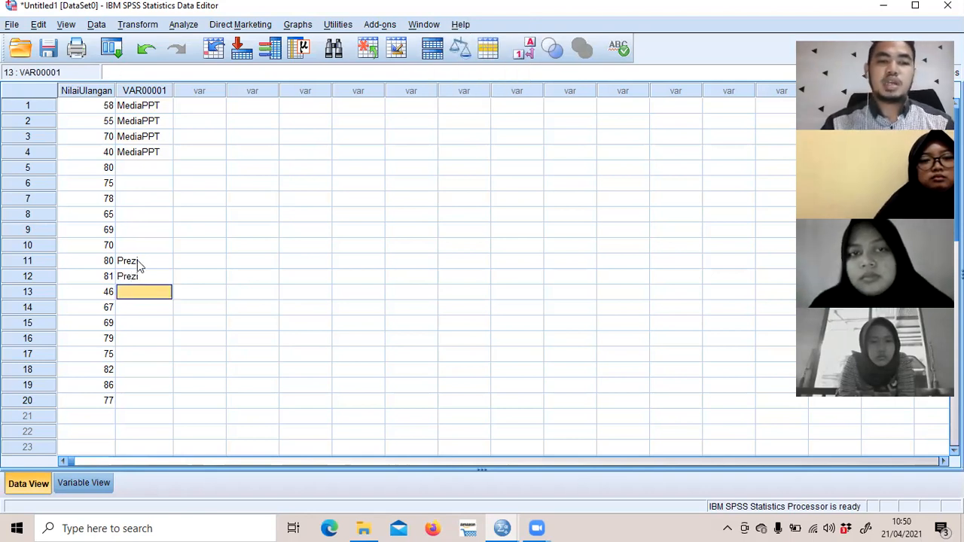
Step: Copy the two Prezi entries in rows 11 and 12 of VAR00001 into rows 13 and 14
{"action": "left_click", "coordinate": [137, 261]}
{"action": "left_click_drag", "start_coordinate": [137, 260], "coordinate": [140, 279]}
{"action": "right_click", "coordinate": [140, 279]}
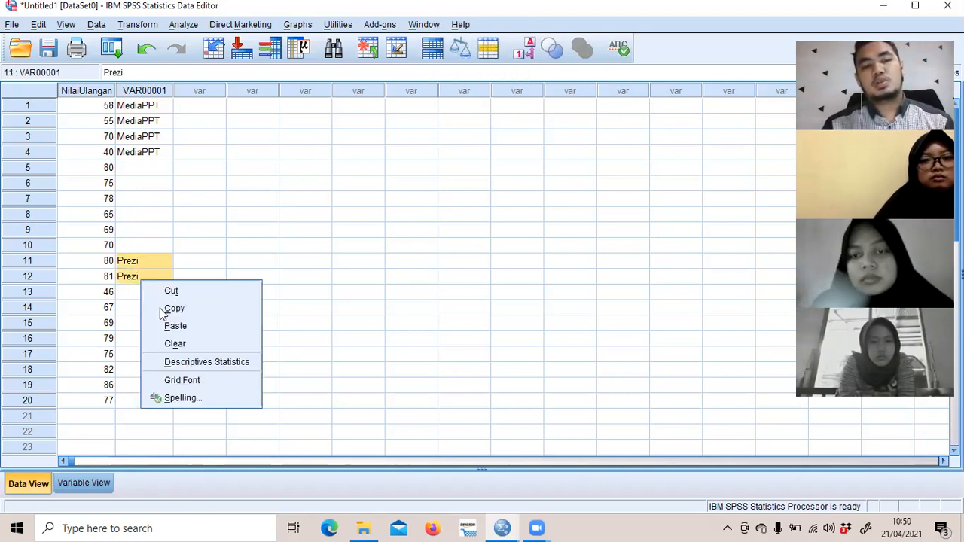
{"action": "left_click", "coordinate": [161, 308]}
{"action": "left_click", "coordinate": [135, 293]}
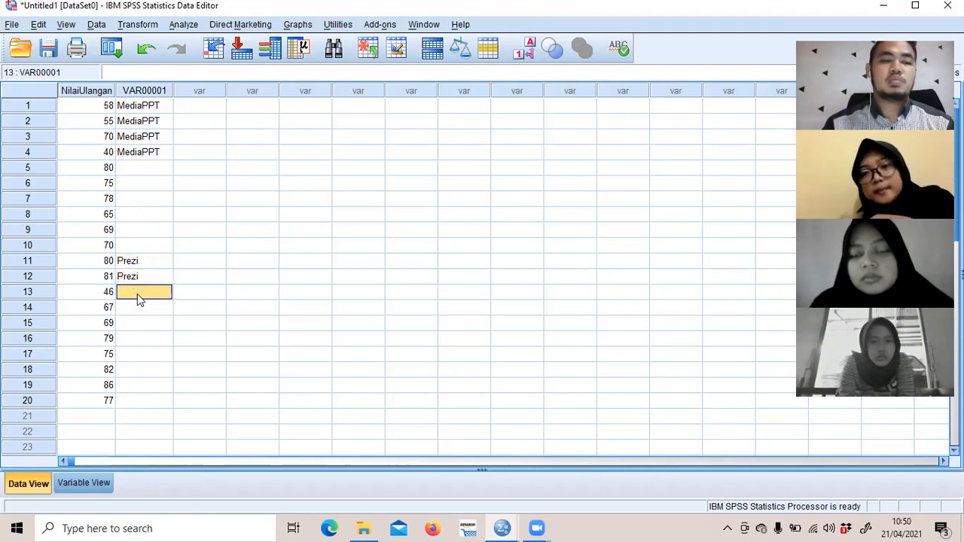
{"action": "right_click", "coordinate": [137, 295]}
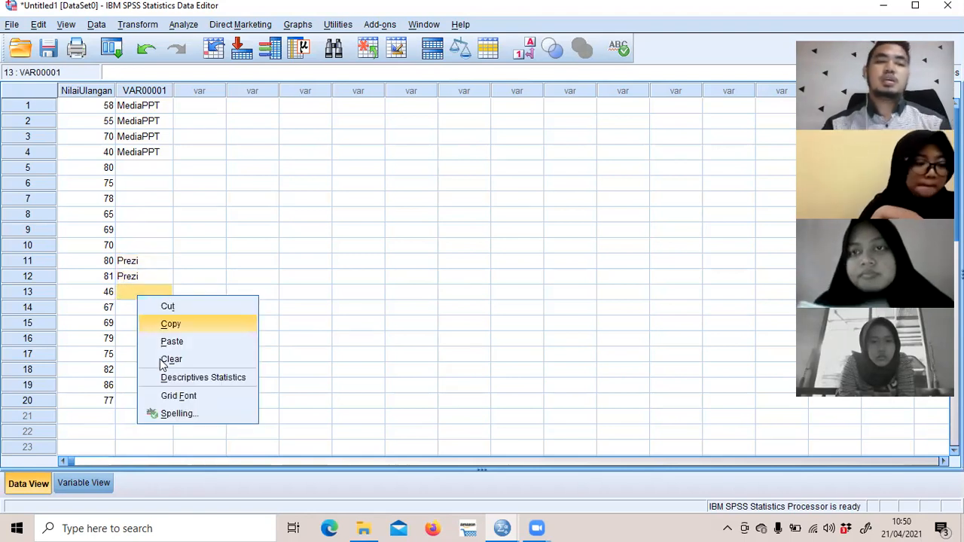
{"action": "left_click", "coordinate": [171, 341]}
Step: Copy the four MediaPPT entries in rows 1 to 4 of VAR00001 into rows 5 to 8
{"action": "left_click", "coordinate": [143, 248]}
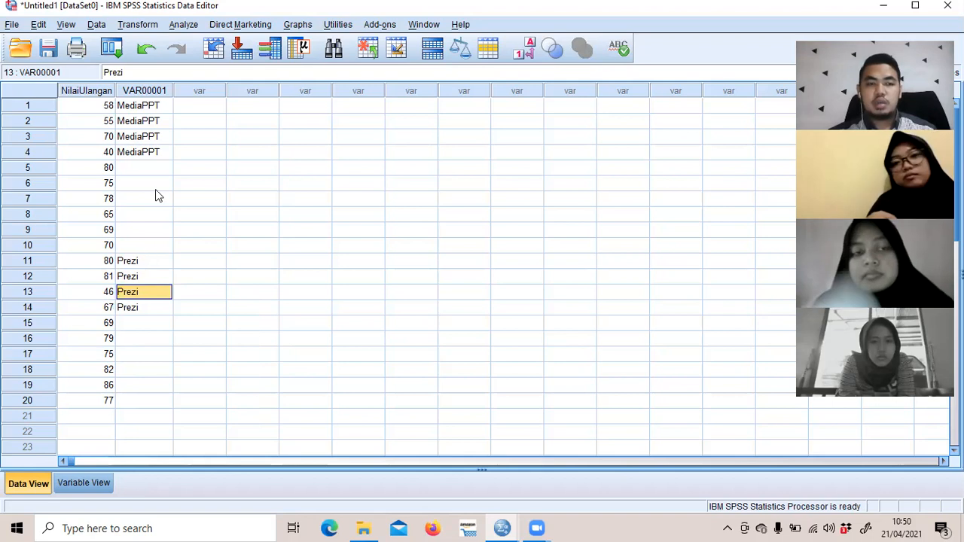
{"action": "left_click", "coordinate": [135, 228]}
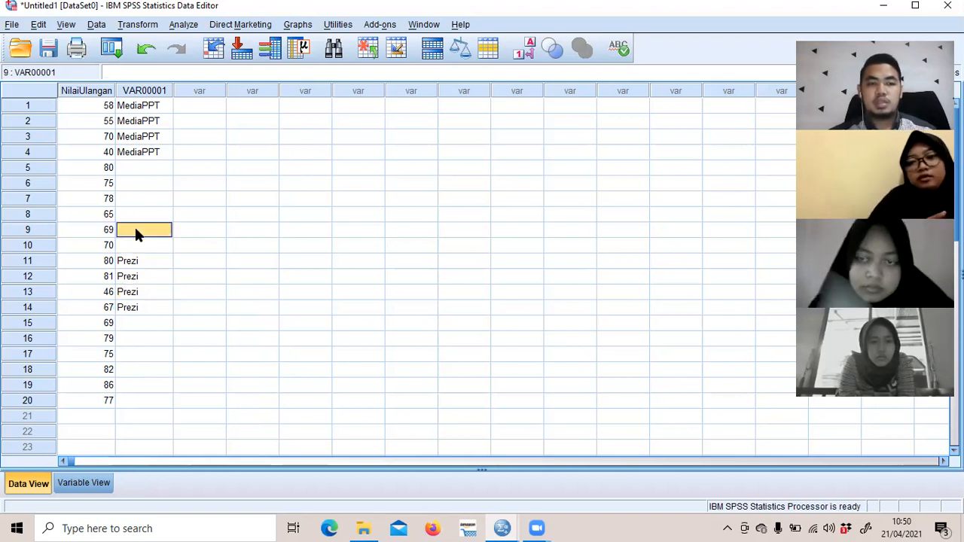
{"action": "left_click", "coordinate": [138, 199]}
{"action": "left_click", "coordinate": [147, 139]}
{"action": "left_click_drag", "start_coordinate": [146, 103], "coordinate": [149, 151]}
{"action": "right_click", "coordinate": [150, 153]}
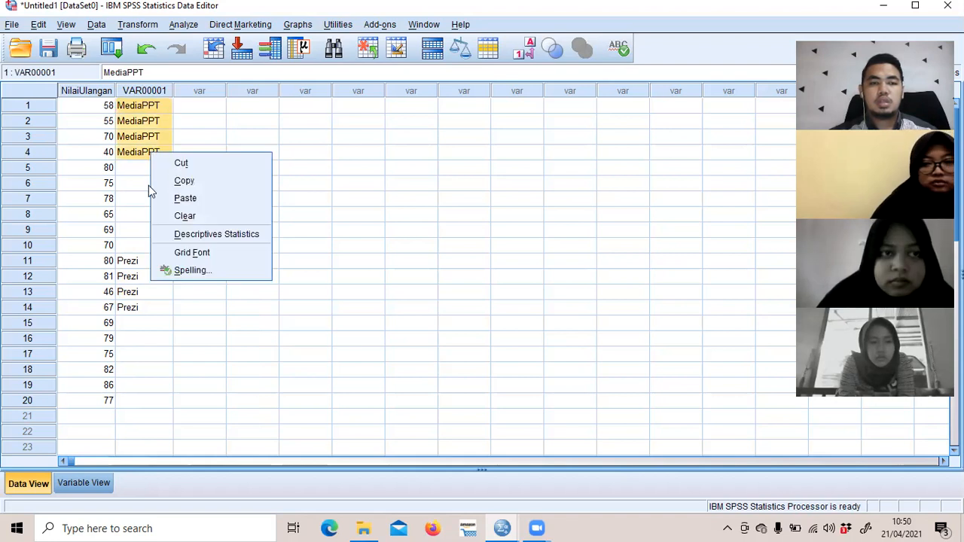
{"action": "left_click", "coordinate": [143, 177]}
{"action": "right_click", "coordinate": [140, 171]}
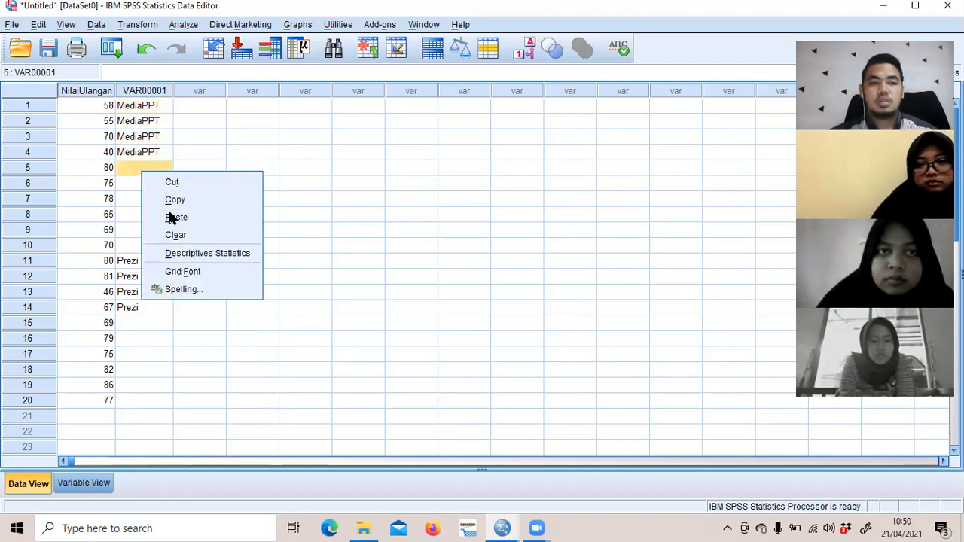
{"action": "left_click", "coordinate": [172, 216]}
Step: Copy the two MediaPPT entries in rows 7 and 8 of VAR00001 into rows 9 and 10
{"action": "left_click_drag", "start_coordinate": [145, 202], "coordinate": [148, 218]}
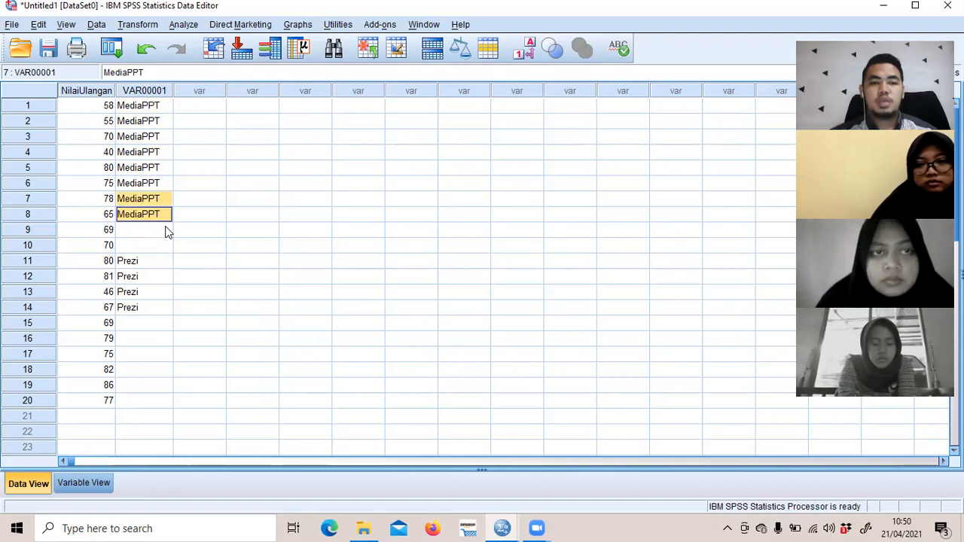
{"action": "right_click", "coordinate": [149, 217]}
{"action": "left_click", "coordinate": [145, 227]}
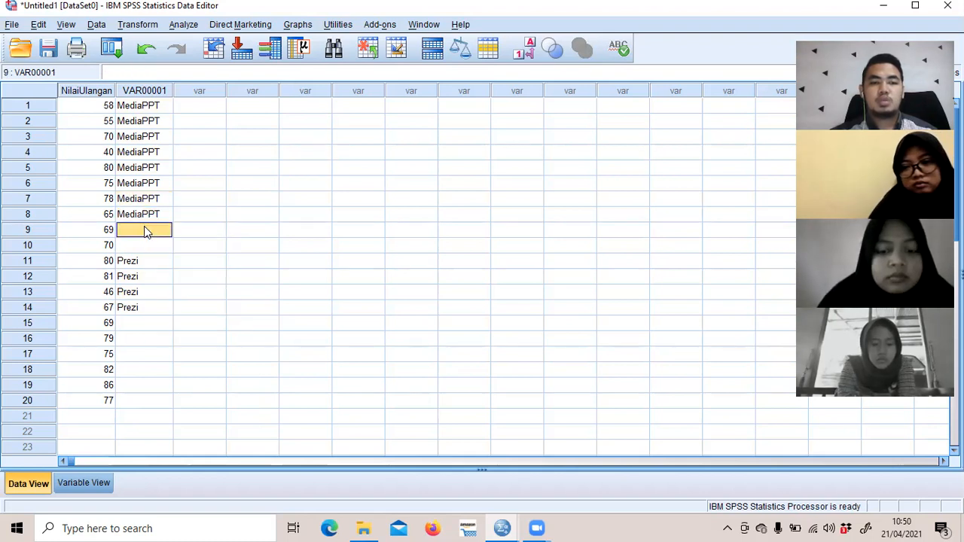
{"action": "right_click", "coordinate": [143, 226]}
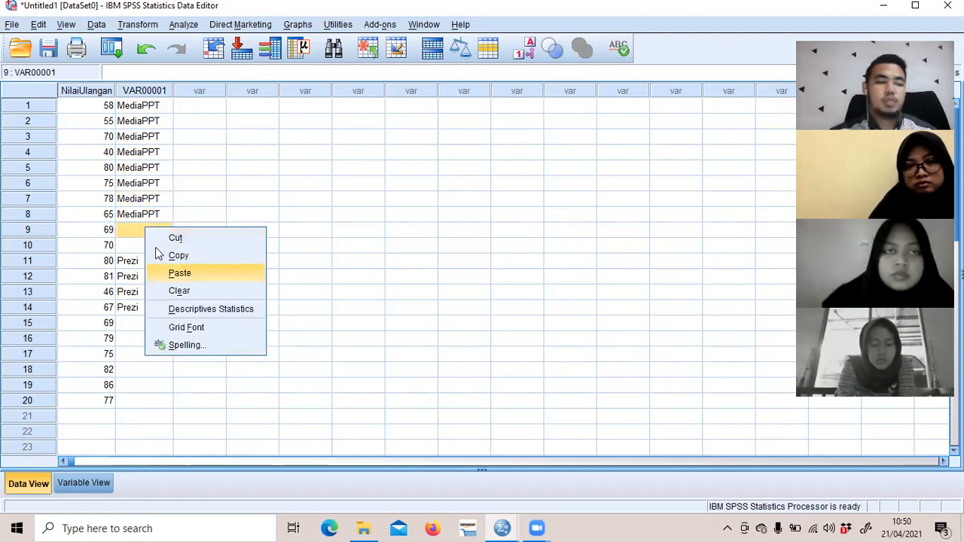
{"action": "left_click", "coordinate": [181, 272]}
{"action": "left_click", "coordinate": [185, 288]}
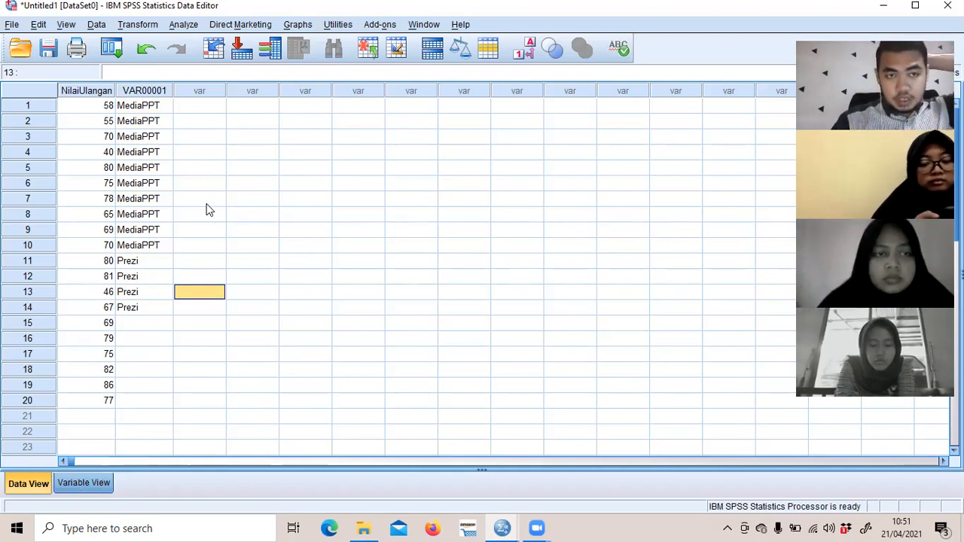
Step: Rename the variable VAR00001 as KelompokMedia
{"action": "left_click", "coordinate": [148, 90]}
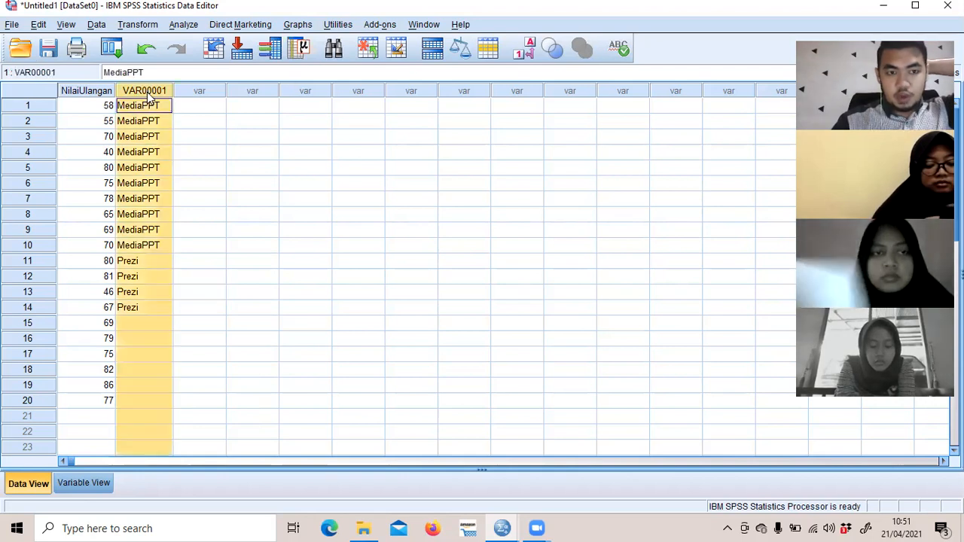
{"action": "left_click", "coordinate": [90, 477]}
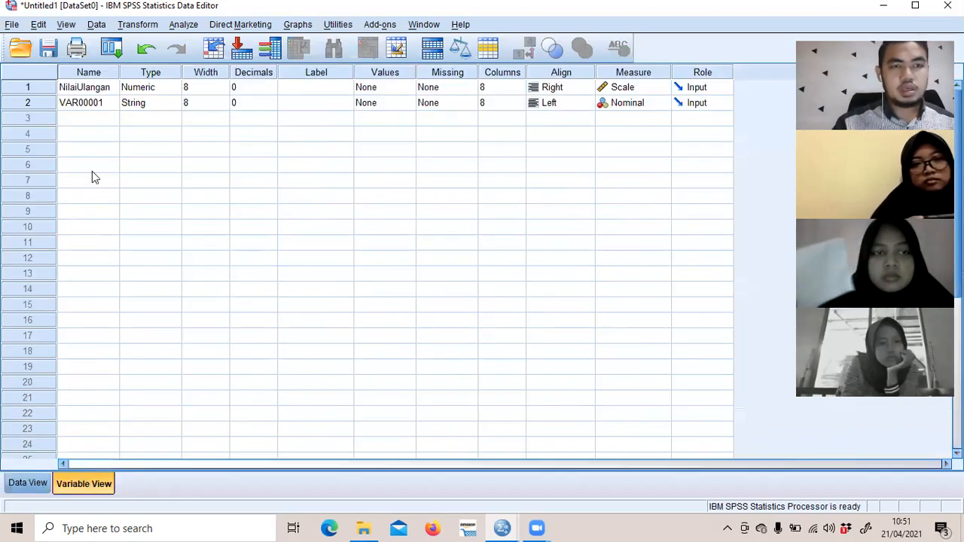
{"action": "left_click", "coordinate": [88, 103]}
{"action": "left_click", "coordinate": [88, 104]}
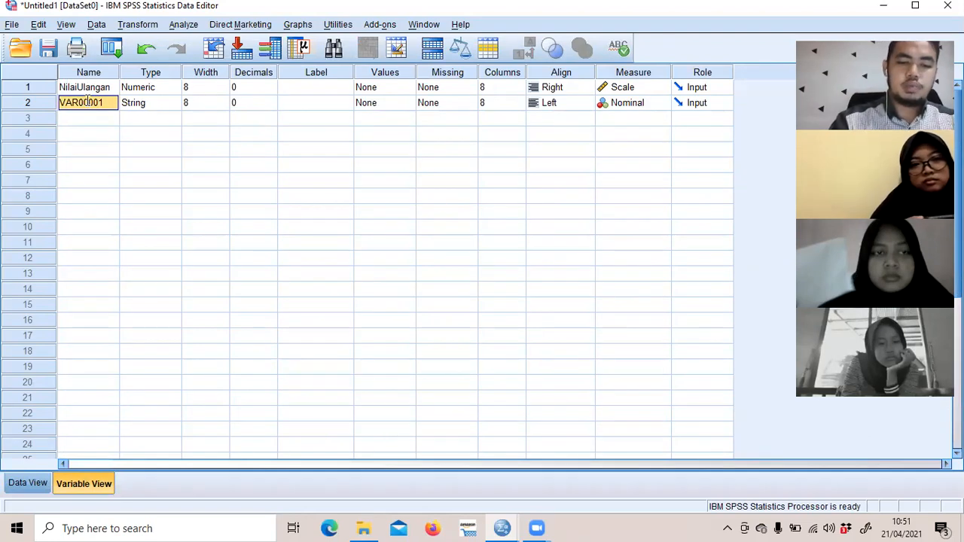
{"action": "key", "text": "Caps_Lock"}
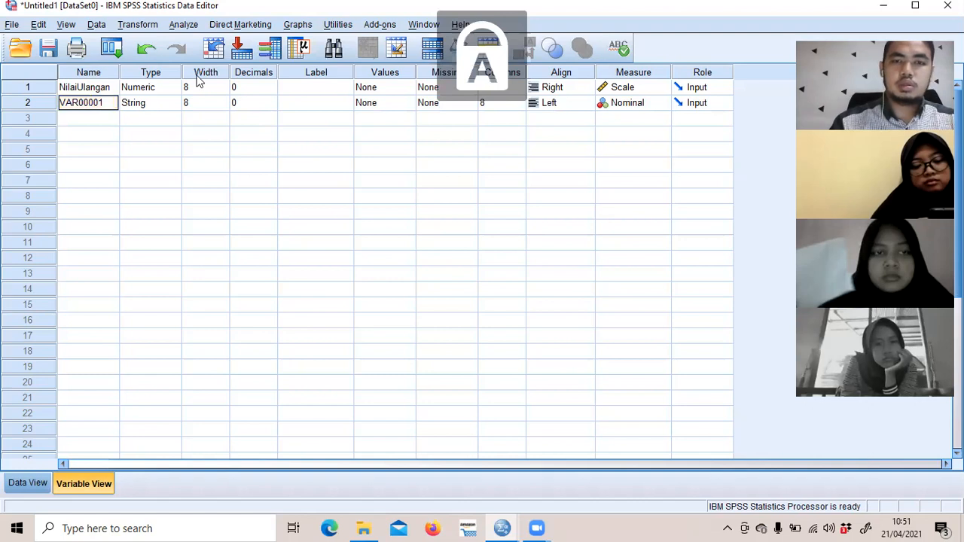
{"action": "left_click", "coordinate": [79, 107]}
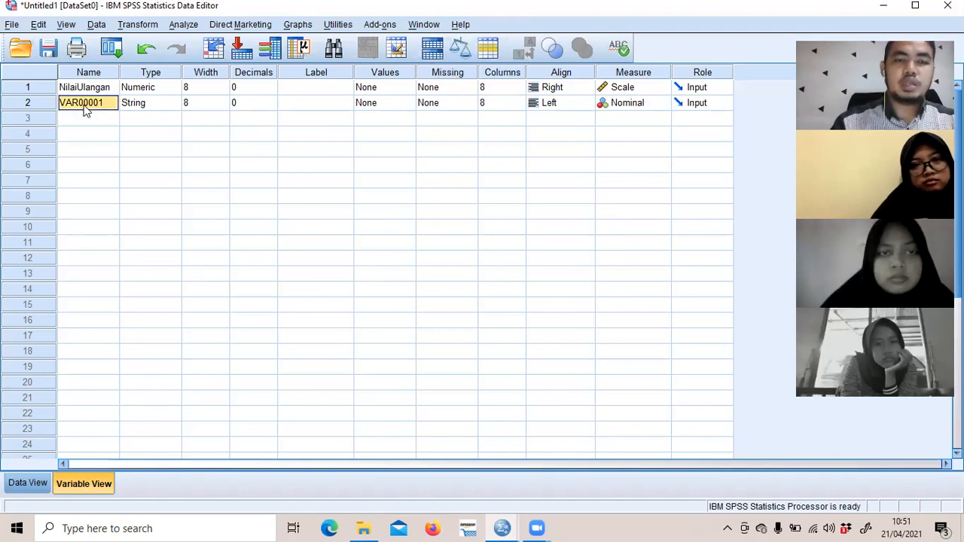
{"action": "type", "text": "K"}
{"action": "key", "text": "Caps_Lock"}
{"action": "type", "text": "elo"}
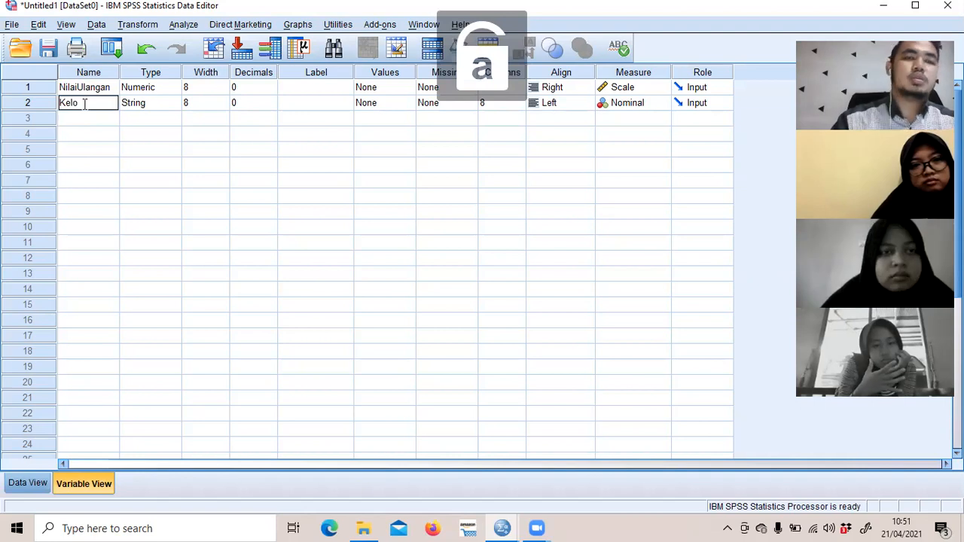
{"action": "type", "text": "mpokMedia"}
{"action": "left_click", "coordinate": [168, 166]}
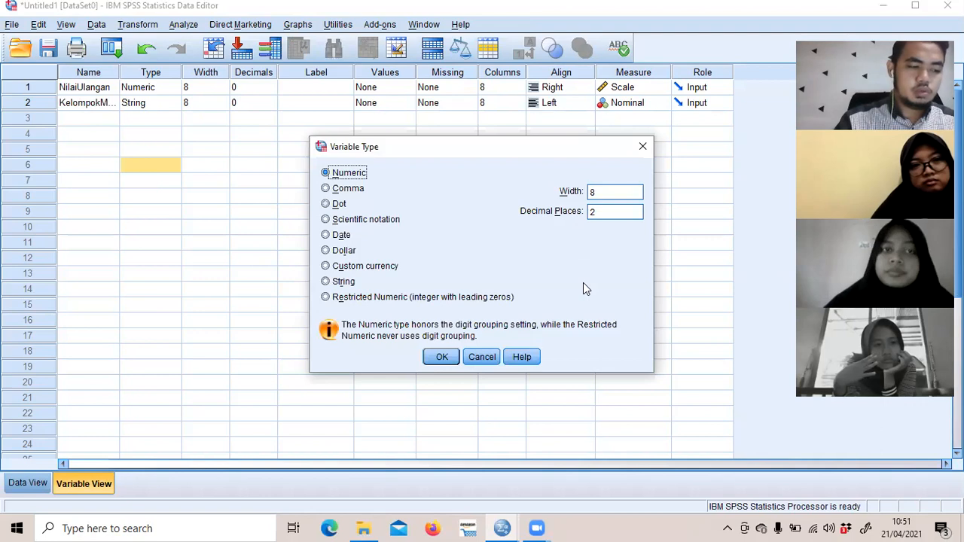
{"action": "left_click", "coordinate": [442, 359]}
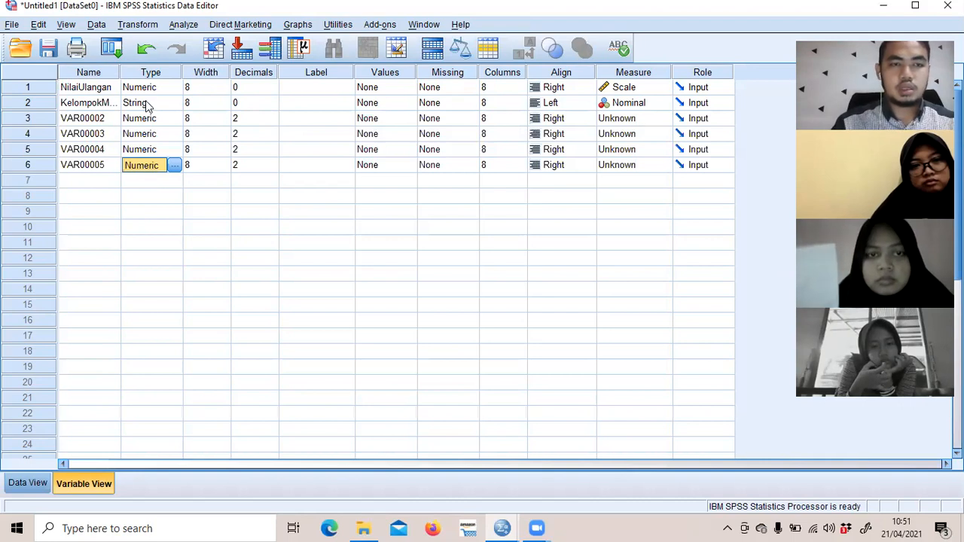
Step: Change the type of the KelompokMedia variable to Numeric
{"action": "left_click", "coordinate": [178, 108]}
{"action": "left_click", "coordinate": [176, 105]}
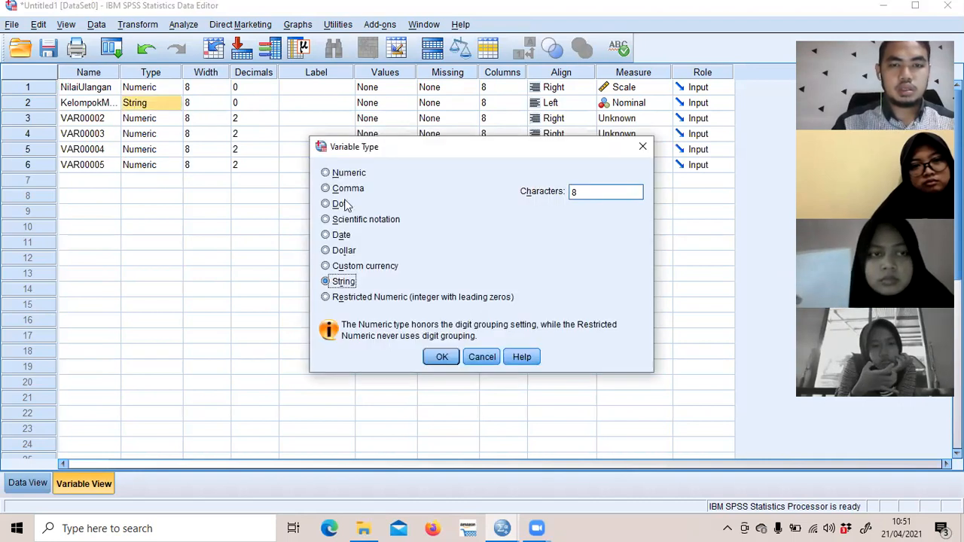
{"action": "left_click", "coordinate": [444, 357]}
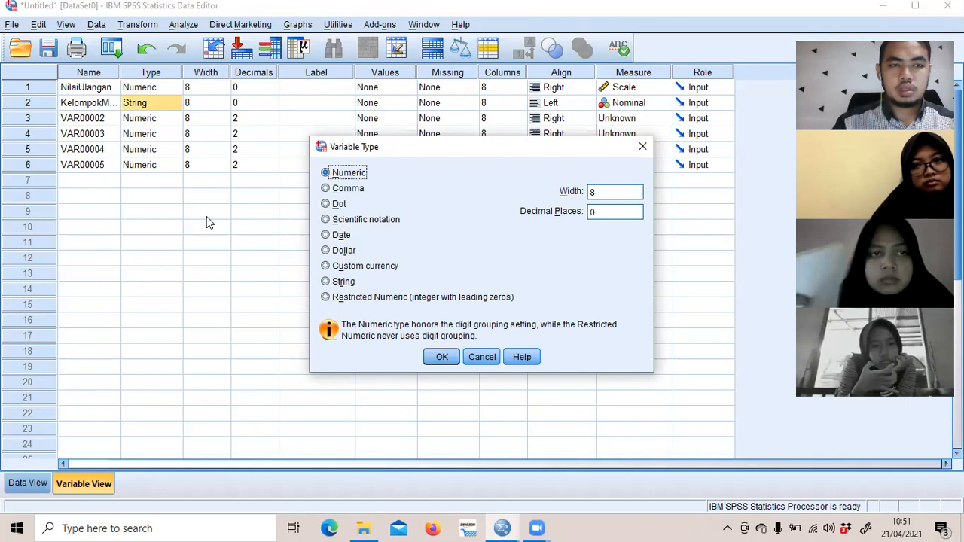
Step: Delete the four surplus variables VAR00002 to VAR00005 from the variable list
{"action": "left_click", "coordinate": [98, 121]}
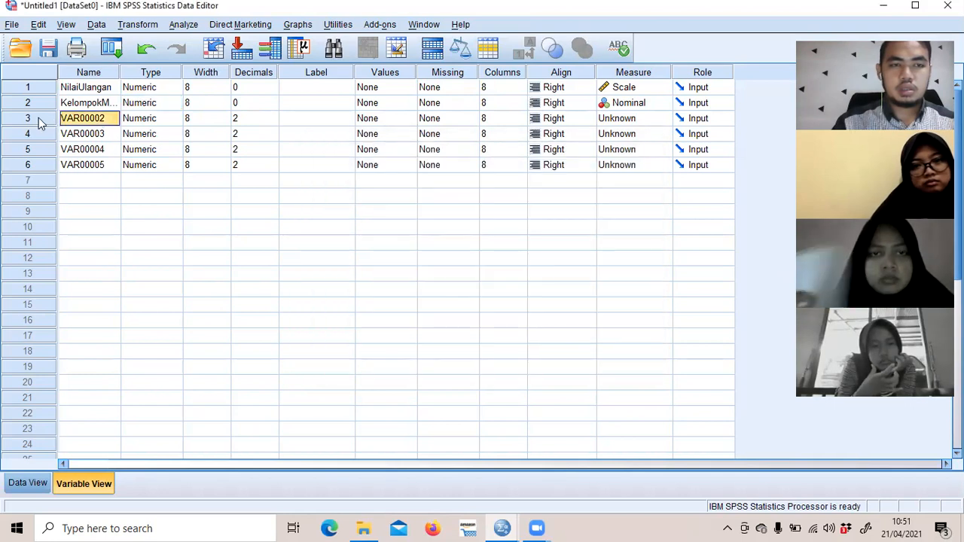
{"action": "right_click", "coordinate": [38, 119]}
{"action": "left_click", "coordinate": [74, 164]}
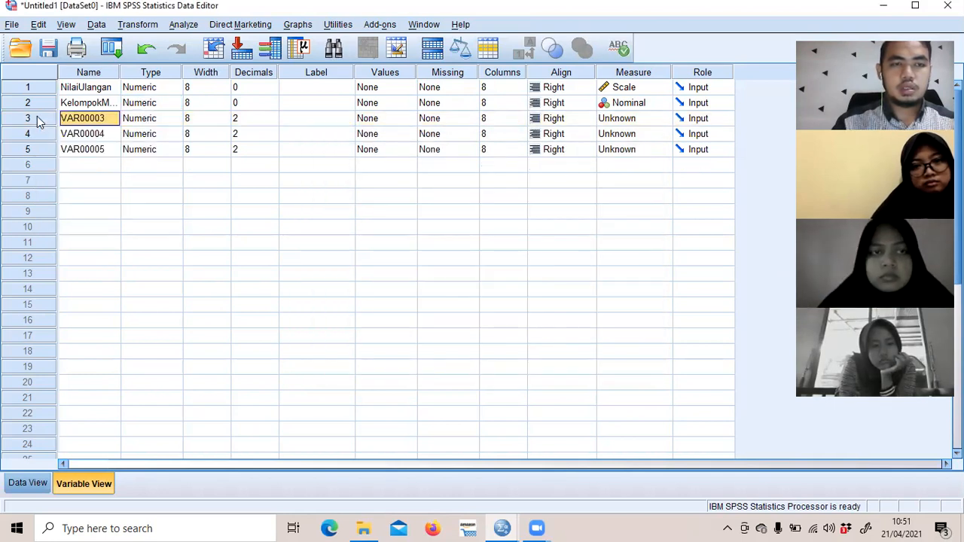
{"action": "right_click", "coordinate": [36, 119]}
{"action": "key", "text": "Return"}
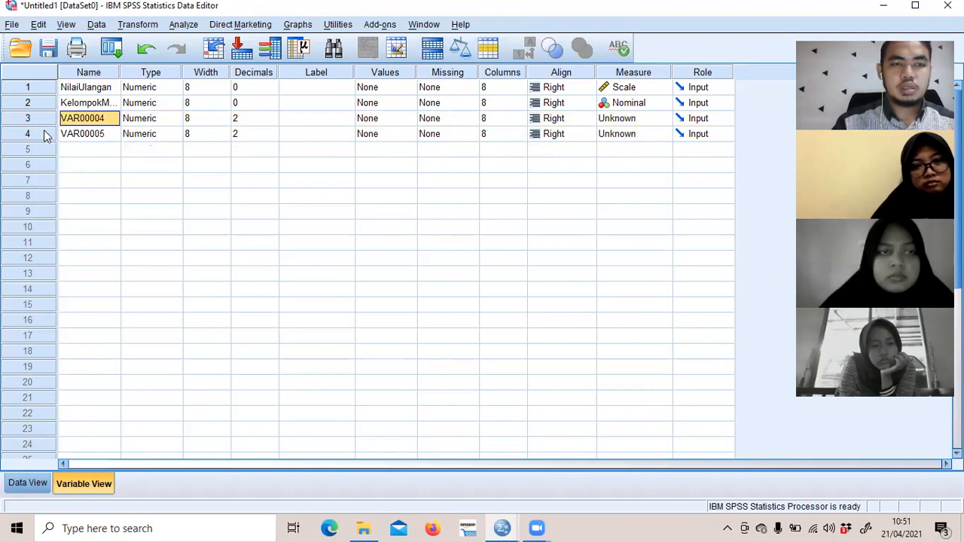
{"action": "right_click", "coordinate": [29, 119]}
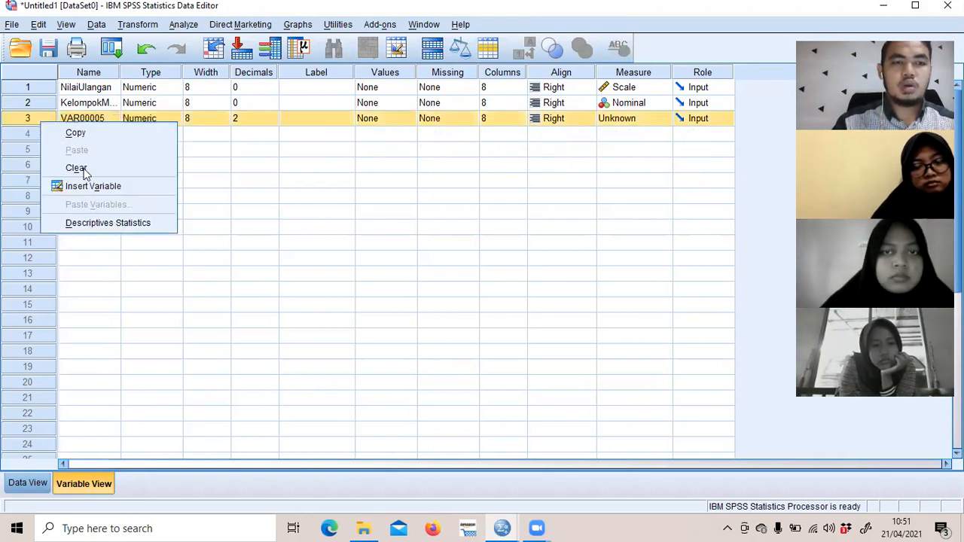
{"action": "left_click", "coordinate": [81, 166]}
{"action": "left_click", "coordinate": [153, 163]}
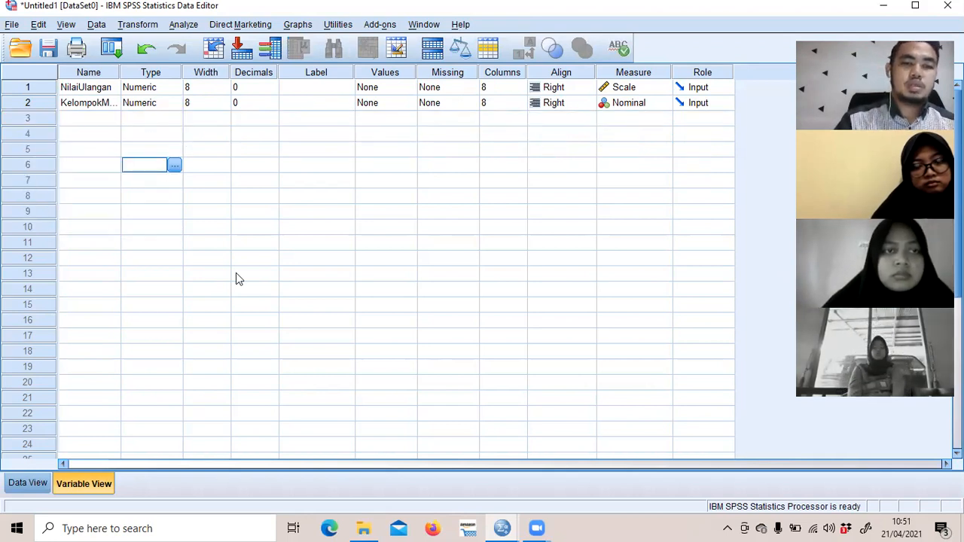
Step: Check the KelompokMedia column in the data sheet, and set the variable's type back to String
{"action": "left_click", "coordinate": [39, 488]}
{"action": "left_click", "coordinate": [33, 485]}
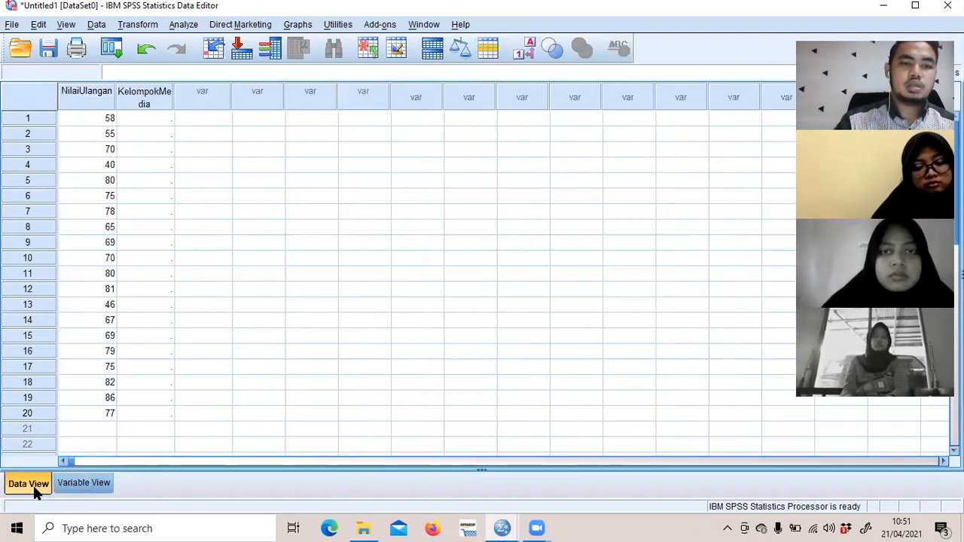
{"action": "left_click", "coordinate": [67, 484]}
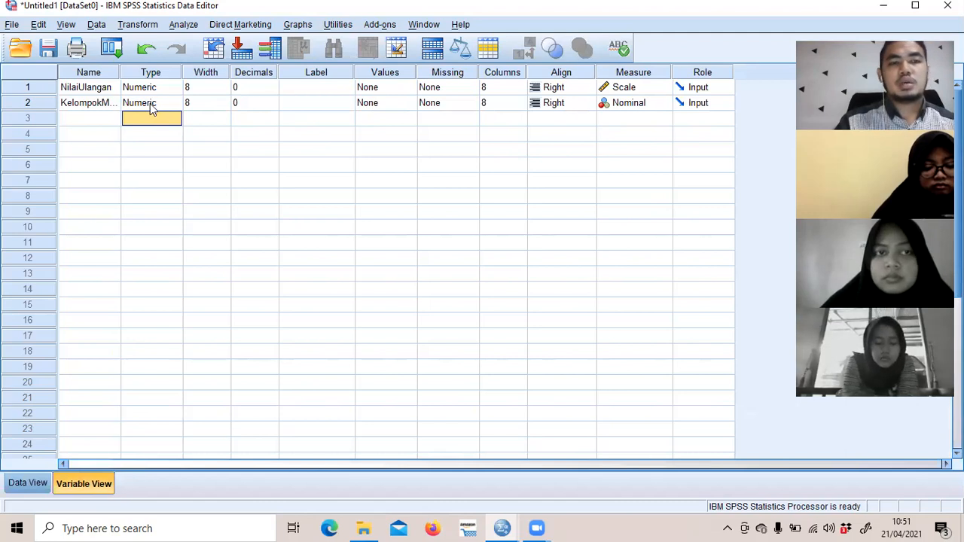
{"action": "left_click", "coordinate": [175, 107]}
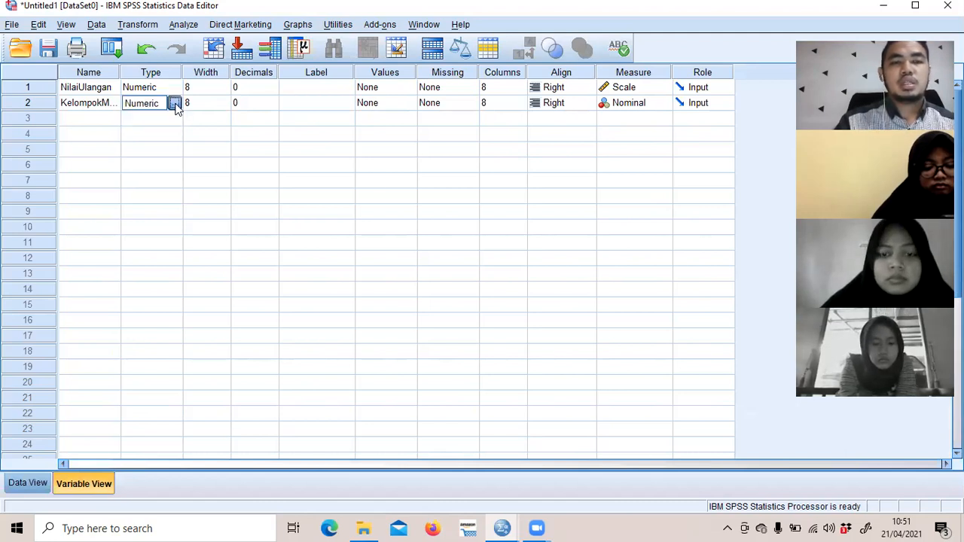
{"action": "left_click", "coordinate": [174, 105]}
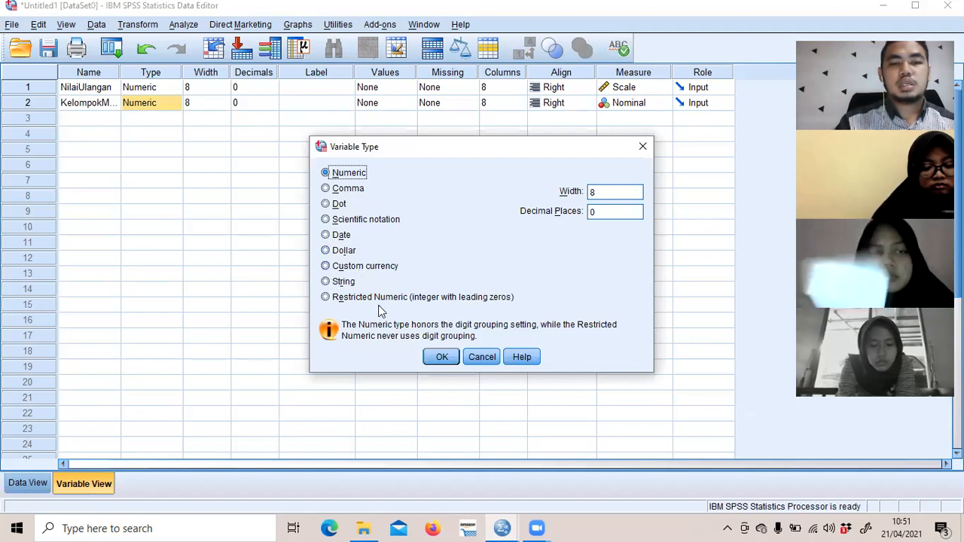
{"action": "left_click", "coordinate": [344, 282]}
{"action": "left_click", "coordinate": [441, 357]}
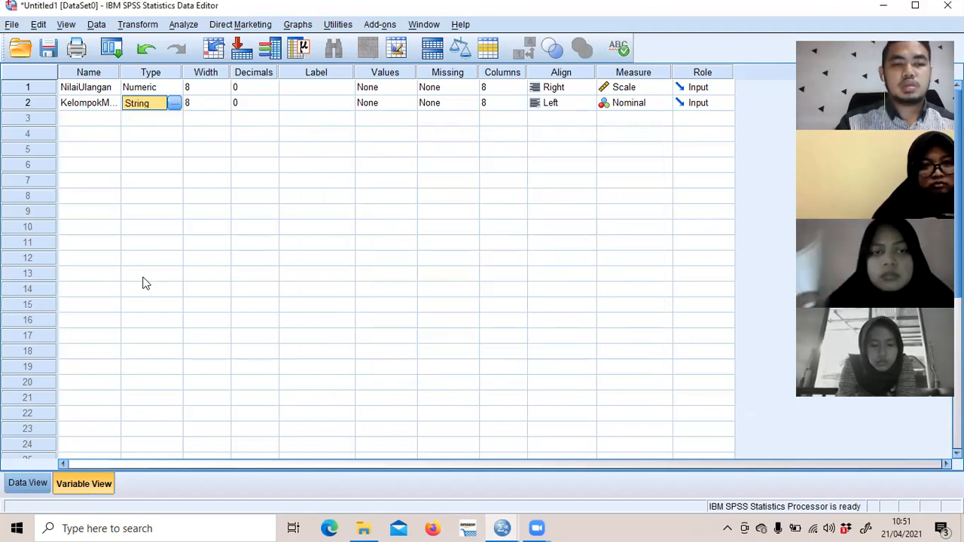
Step: Examine the KelompokMedia column's cells in the data sheet from the first row down to row 18
{"action": "left_click", "coordinate": [33, 488]}
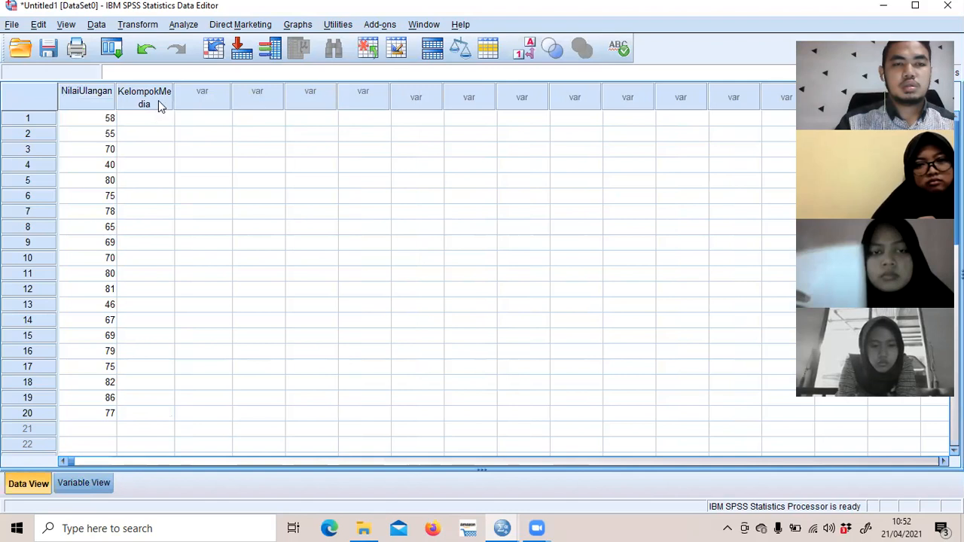
{"action": "left_click", "coordinate": [158, 100]}
{"action": "left_click", "coordinate": [164, 122]}
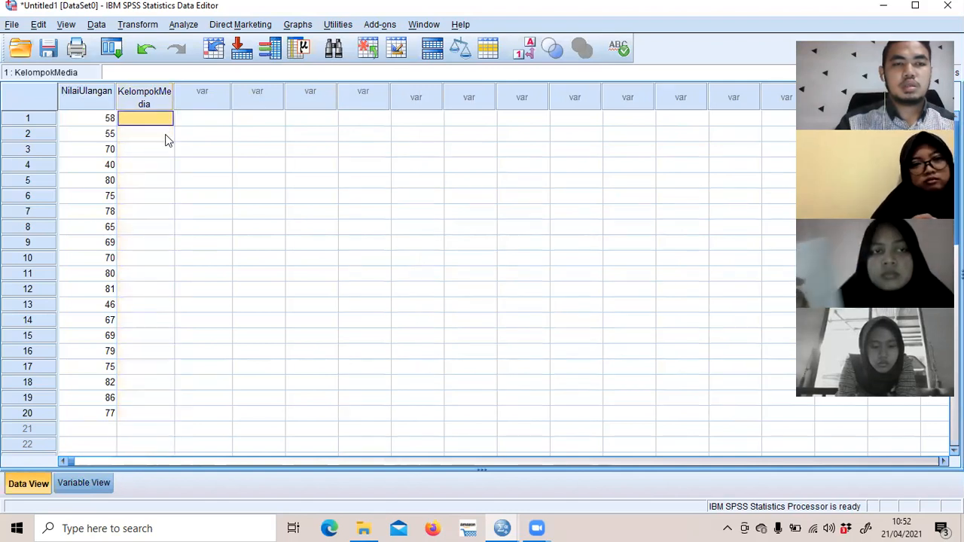
{"action": "left_click", "coordinate": [165, 136]}
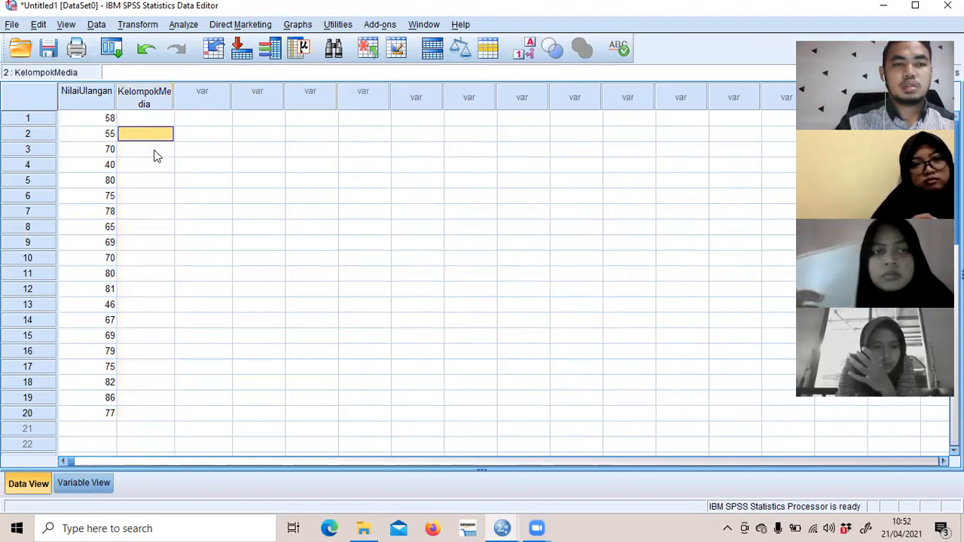
{"action": "left_click", "coordinate": [155, 180]}
{"action": "left_click", "coordinate": [149, 261]}
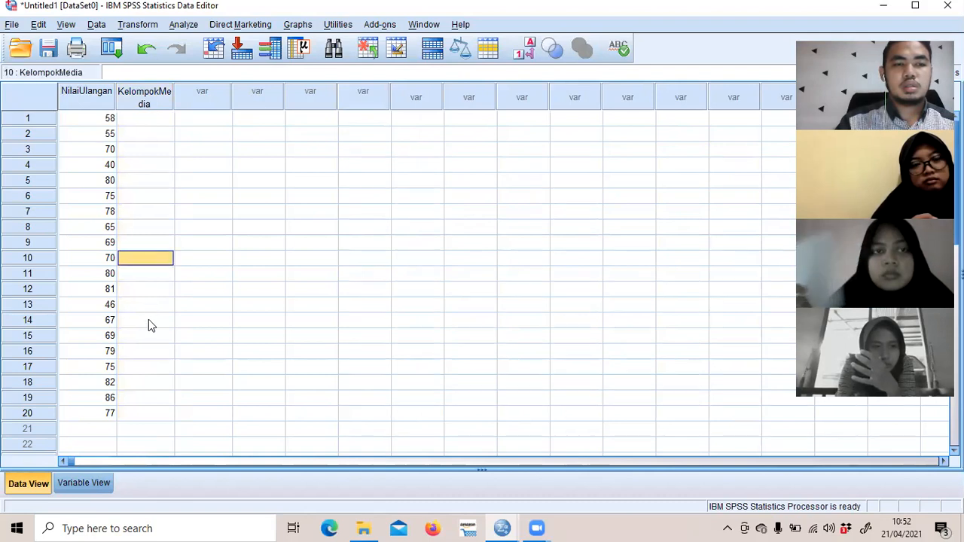
{"action": "left_click", "coordinate": [148, 382]}
{"action": "left_click", "coordinate": [154, 119]}
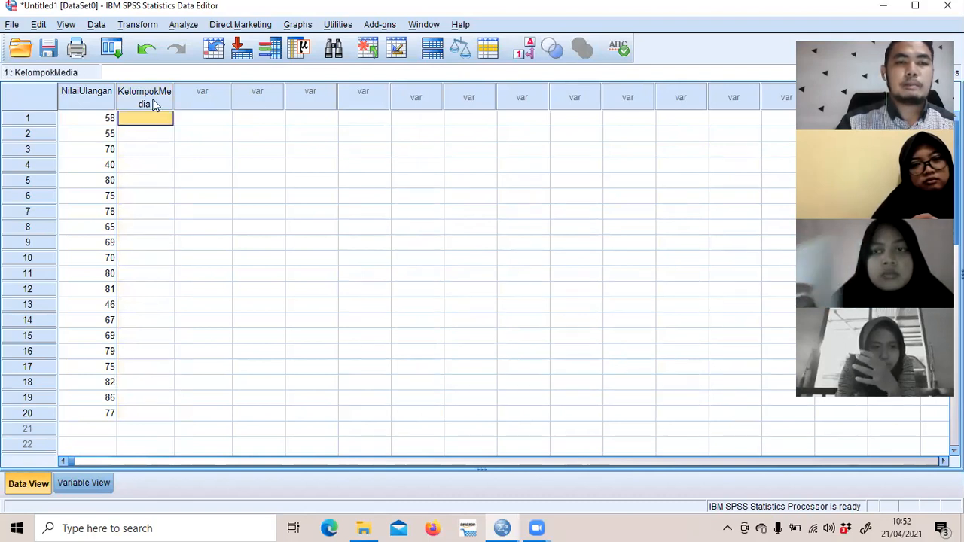
{"action": "left_click", "coordinate": [153, 105]}
{"action": "left_click", "coordinate": [161, 133]}
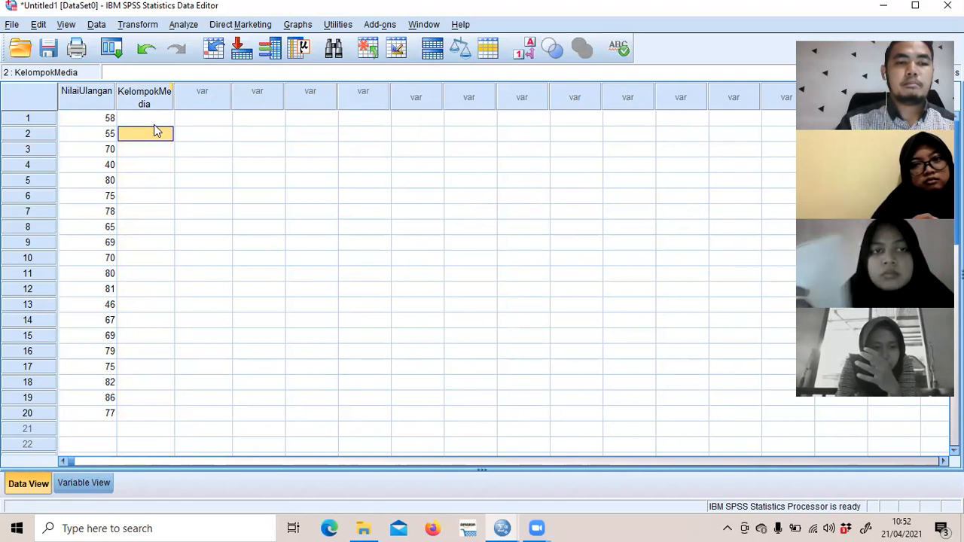
Step: Set the type of KelompokMedia to Numeric and return to the data sheet
{"action": "left_click", "coordinate": [153, 102]}
{"action": "key", "text": "ctrl+t"}
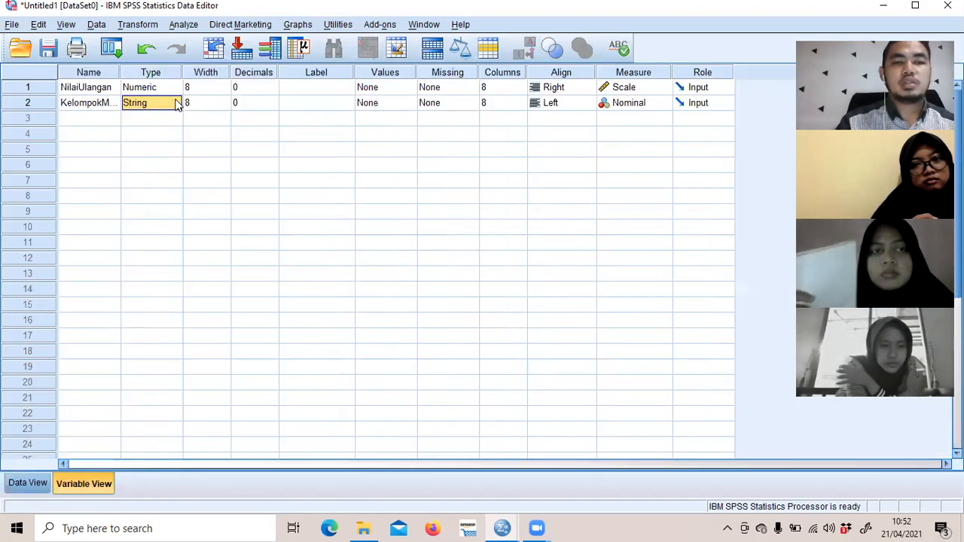
{"action": "left_click", "coordinate": [177, 103]}
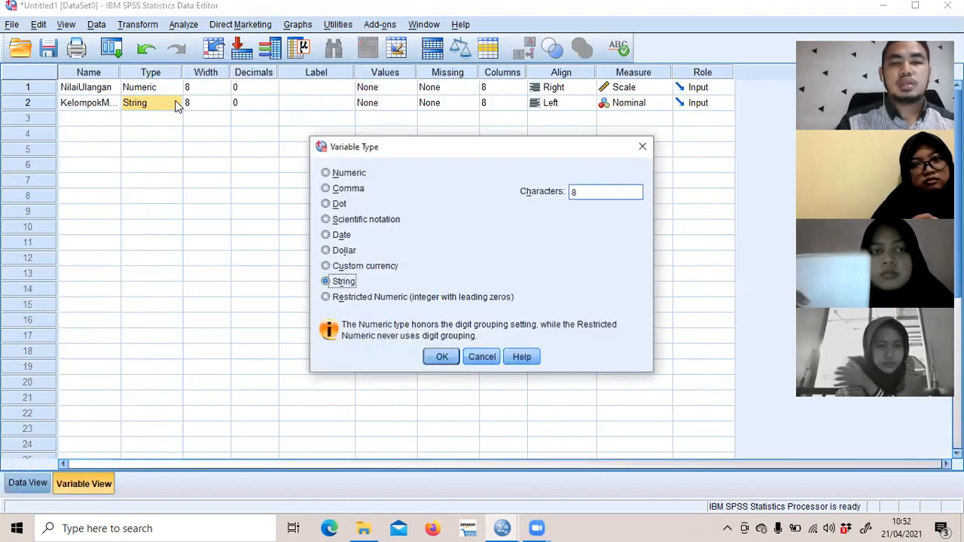
{"action": "left_click", "coordinate": [326, 174]}
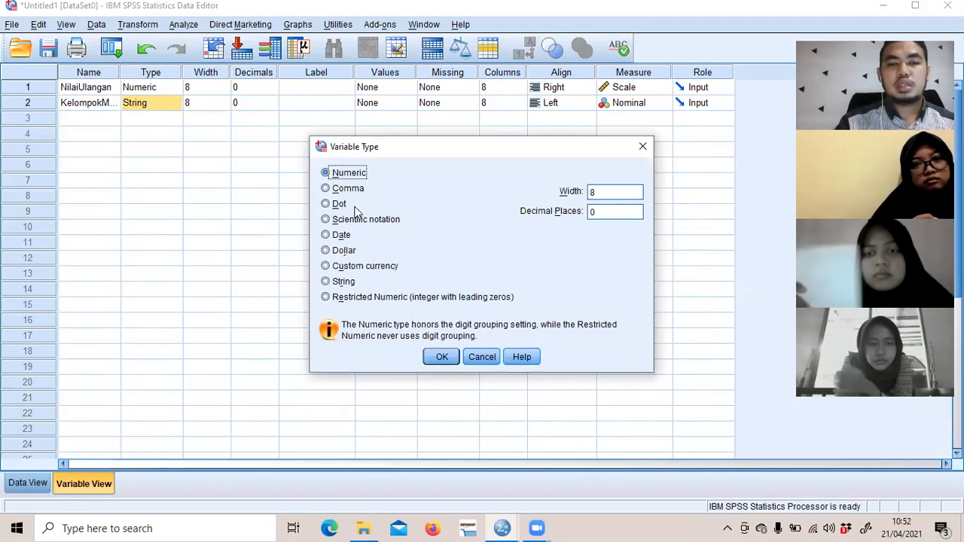
{"action": "left_click", "coordinate": [442, 358]}
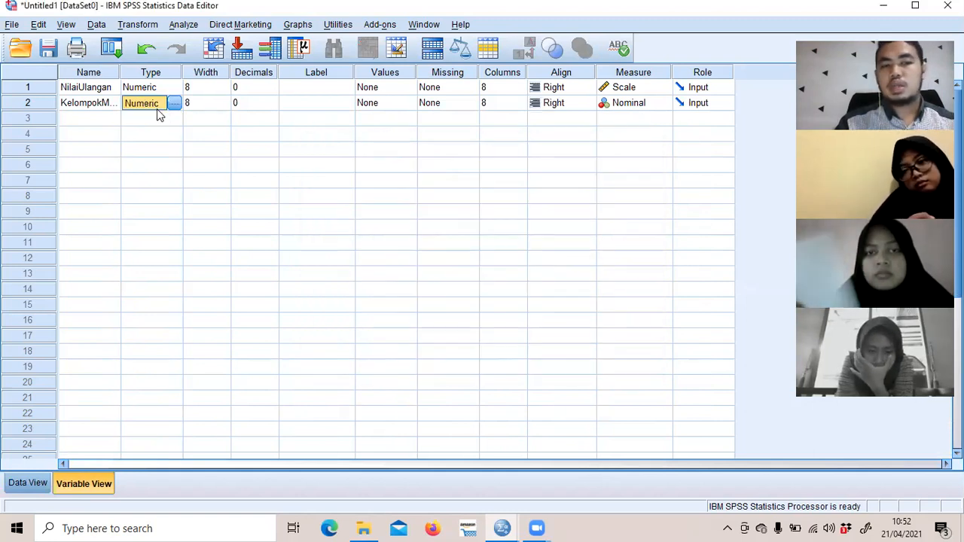
{"action": "left_click", "coordinate": [155, 120]}
{"action": "left_click", "coordinate": [28, 483]}
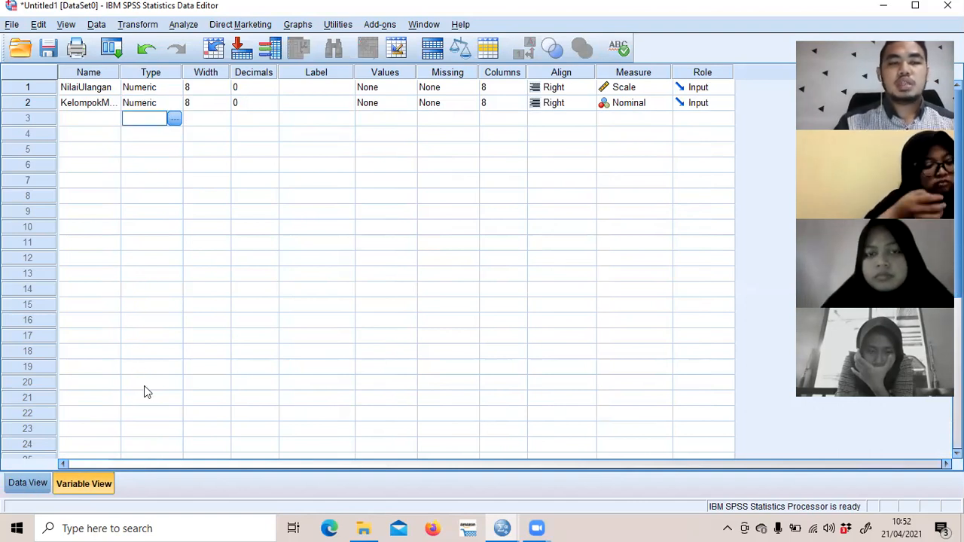
Step: Enter the group code 1 for KelompokMedia in rows 1 to 3 of the data sheet
{"action": "left_click", "coordinate": [131, 125]}
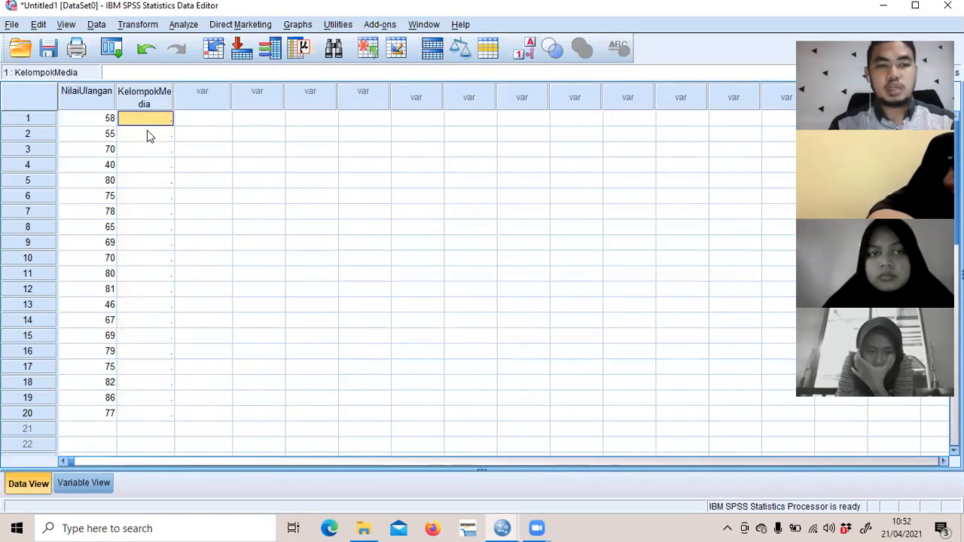
{"action": "type", "text": "1"}
{"action": "left_click", "coordinate": [153, 153]}
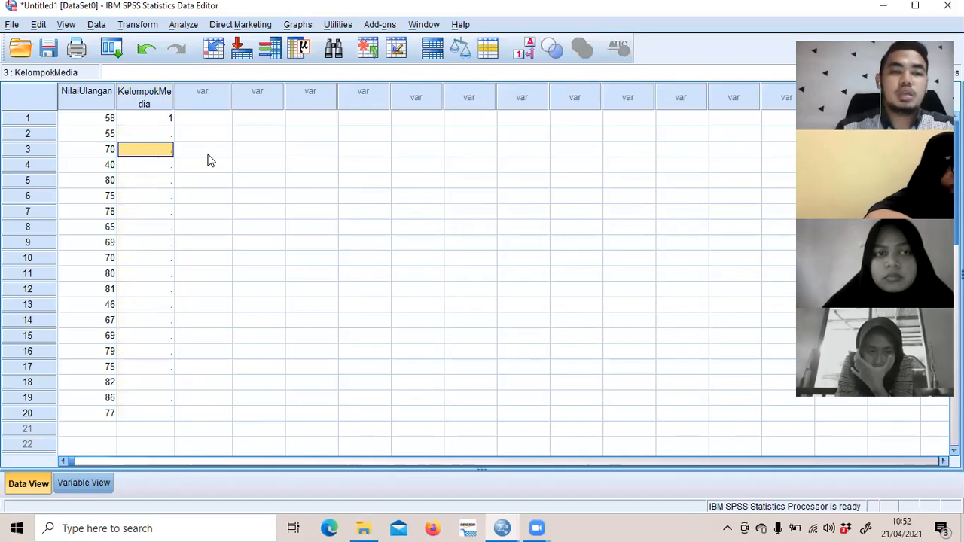
{"action": "left_click", "coordinate": [182, 155]}
{"action": "left_click", "coordinate": [163, 150]}
{"action": "type", "text": "1"}
{"action": "left_click", "coordinate": [228, 179]}
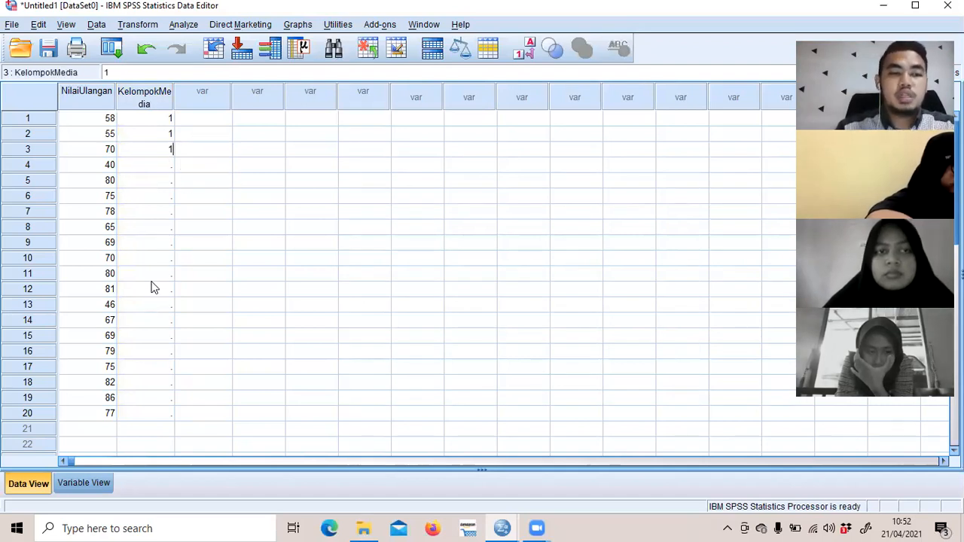
Step: Enter the group code 2 for KelompokMedia in rows 11 to 14
{"action": "left_click", "coordinate": [160, 273]}
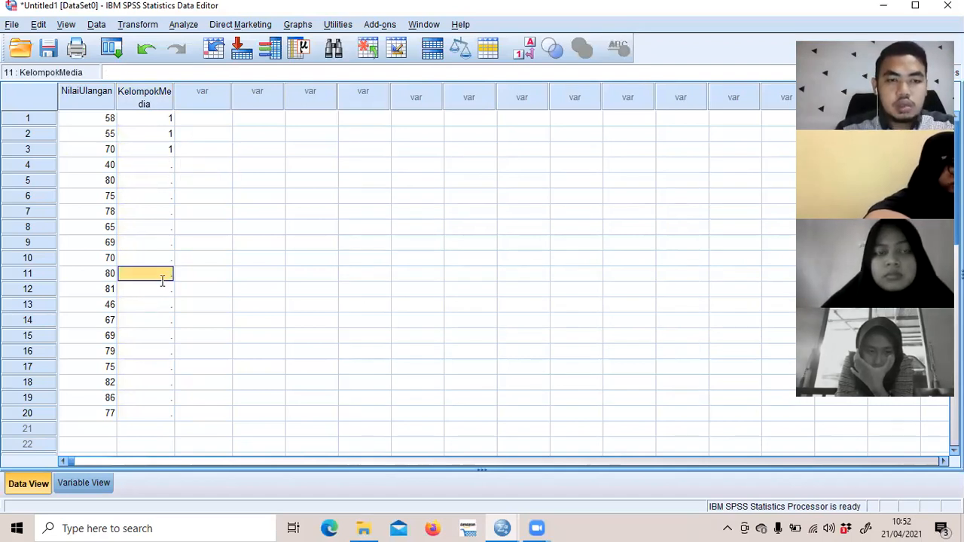
{"action": "type", "text": "2"}
{"action": "key", "text": "Return"}
{"action": "type", "text": "2"}
{"action": "key", "text": "Return"}
{"action": "type", "text": "2"}
{"action": "key", "text": "Return"}
{"action": "type", "text": "2"}
{"action": "left_click", "coordinate": [189, 336]}
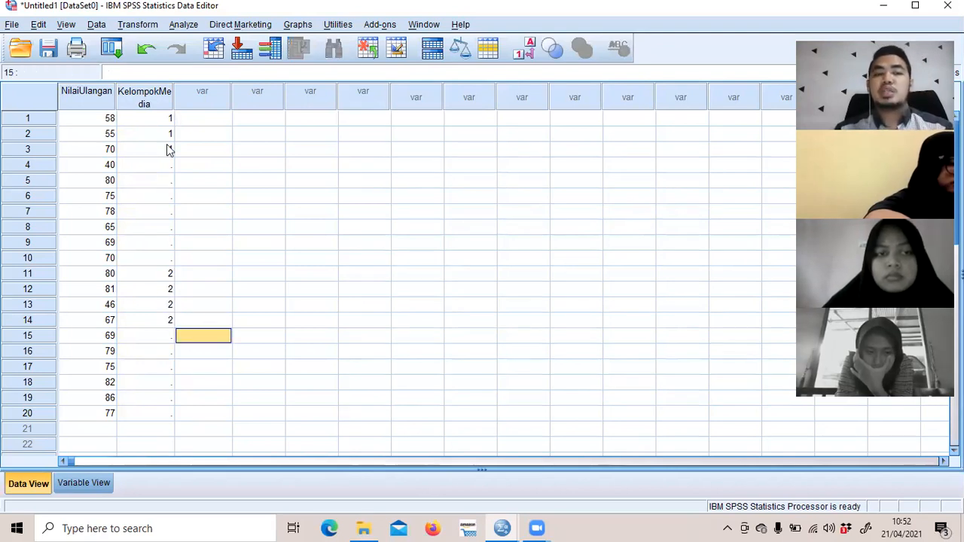
Step: Define a value label for KelompokMedia that assigns PPT to value 1
{"action": "left_click", "coordinate": [150, 118]}
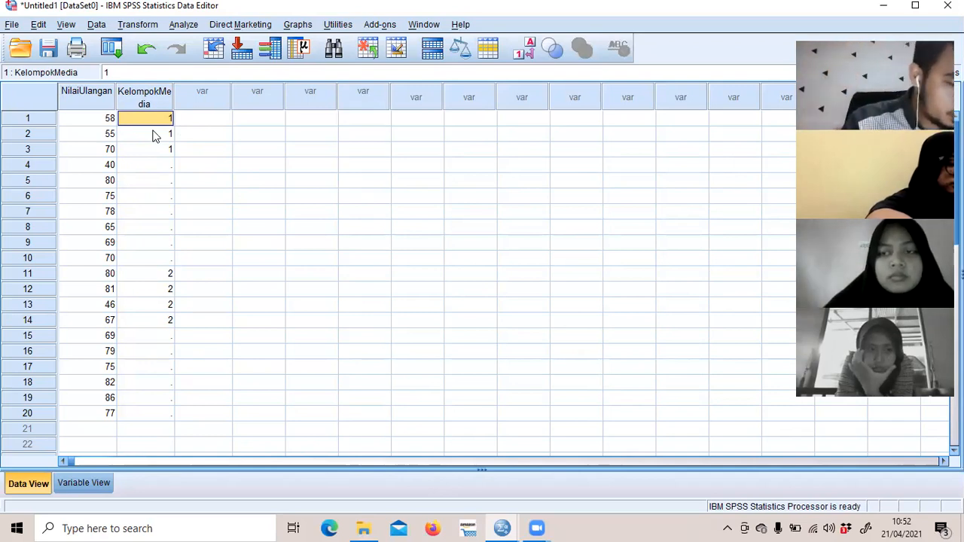
{"action": "left_click", "coordinate": [78, 483]}
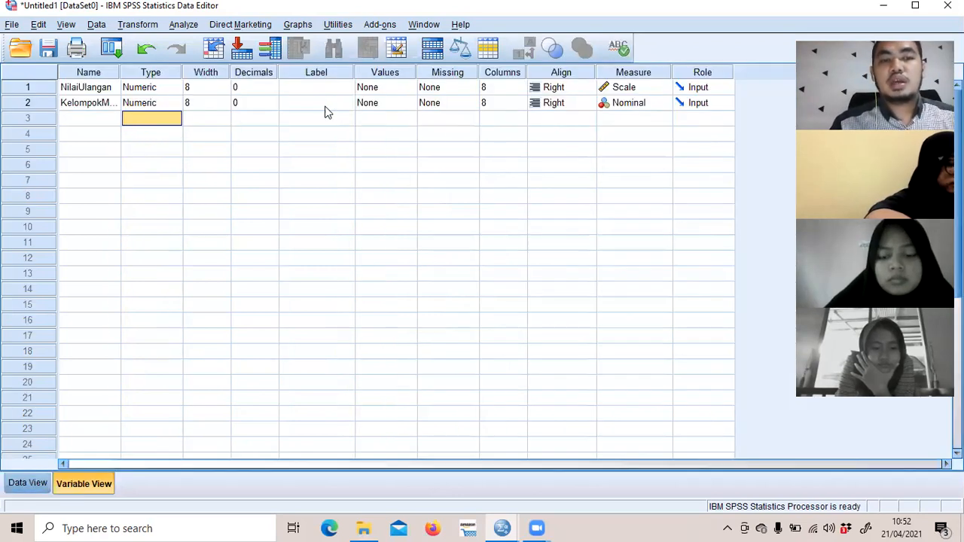
{"action": "left_click", "coordinate": [315, 107]}
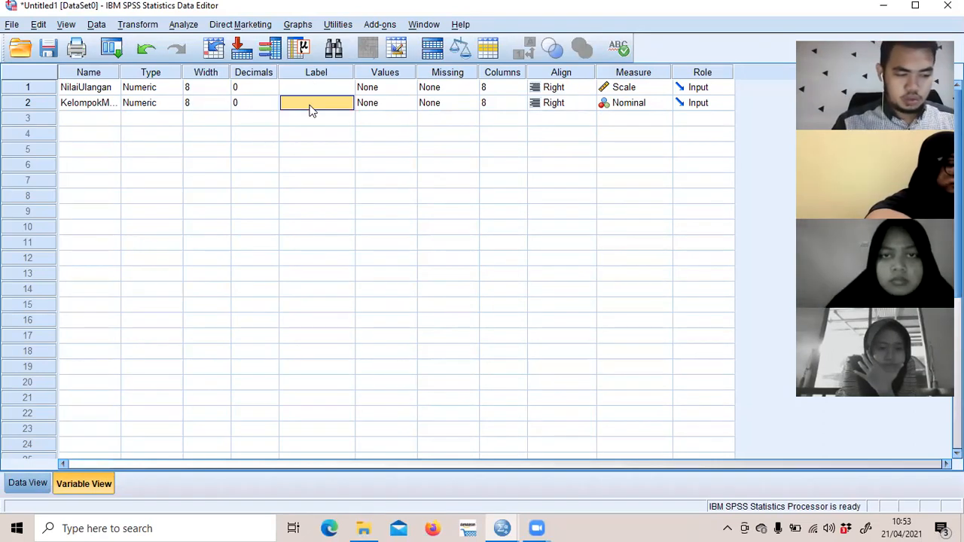
{"action": "left_click", "coordinate": [373, 109]}
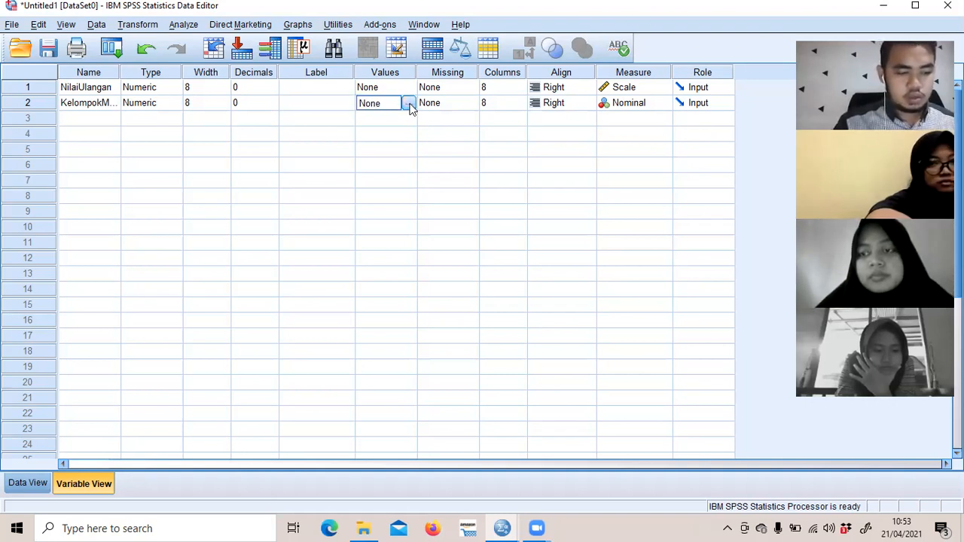
{"action": "left_click", "coordinate": [407, 104]}
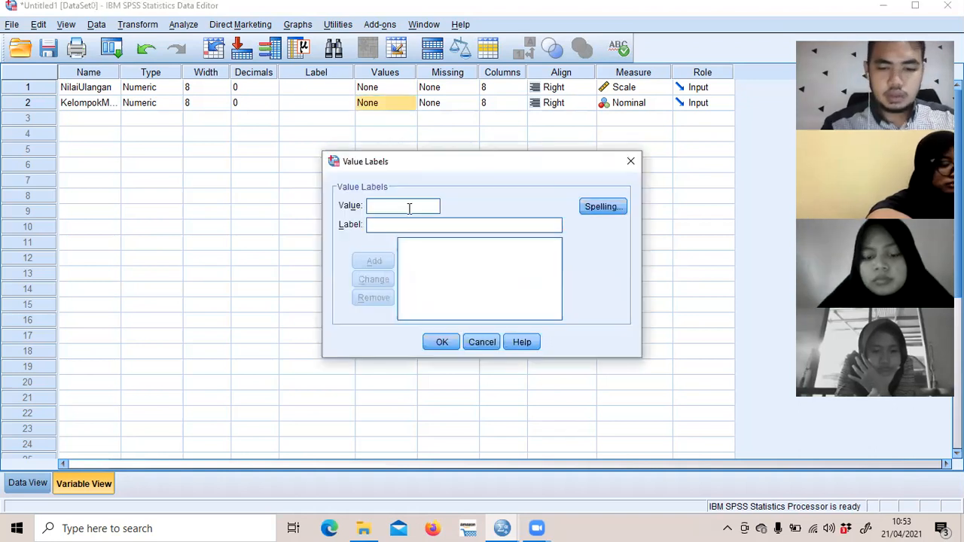
{"action": "key", "text": "Caps_Lock"}
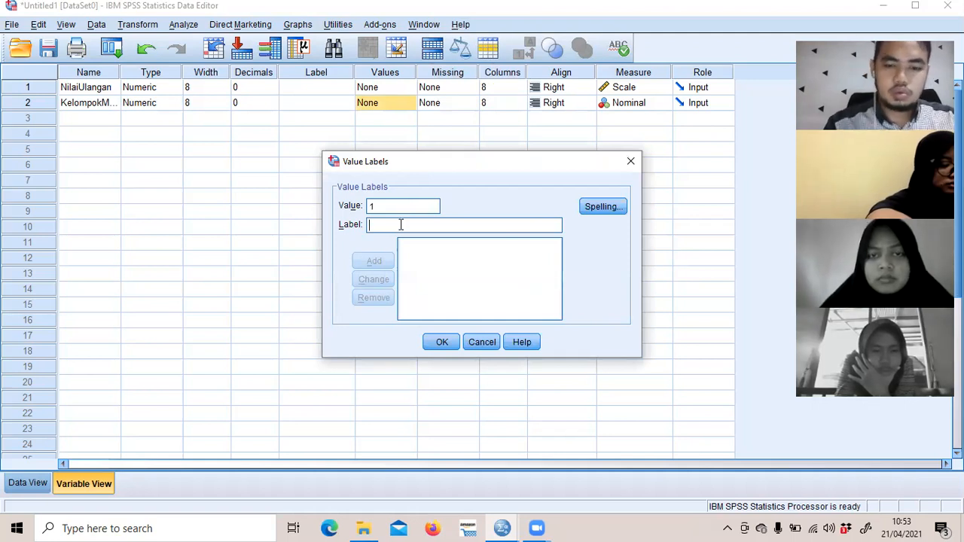
{"action": "type", "text": "PPT"}
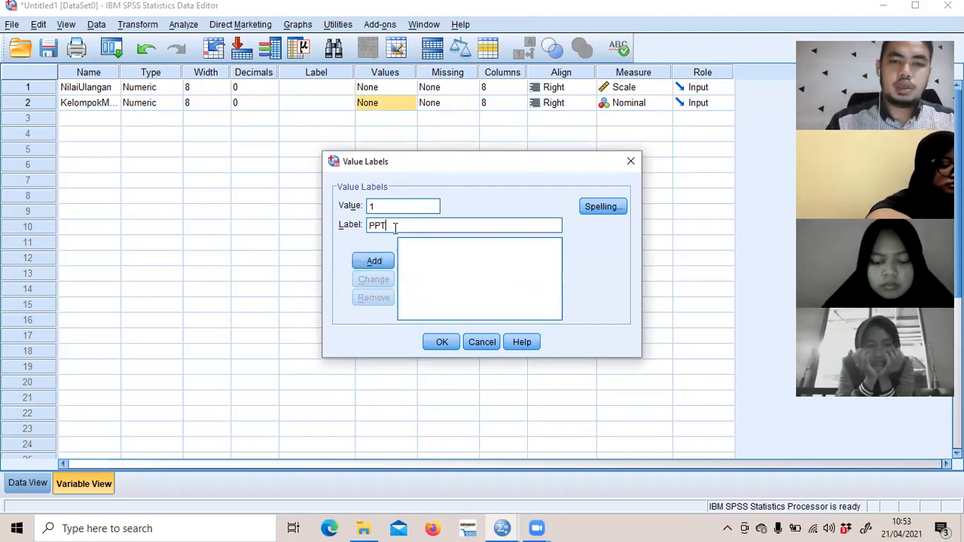
{"action": "left_click", "coordinate": [376, 263]}
Step: Add the label Prezi for value 2 and apply the KelompokMedia value labels
{"action": "left_click", "coordinate": [391, 209]}
{"action": "type", "text": "2"}
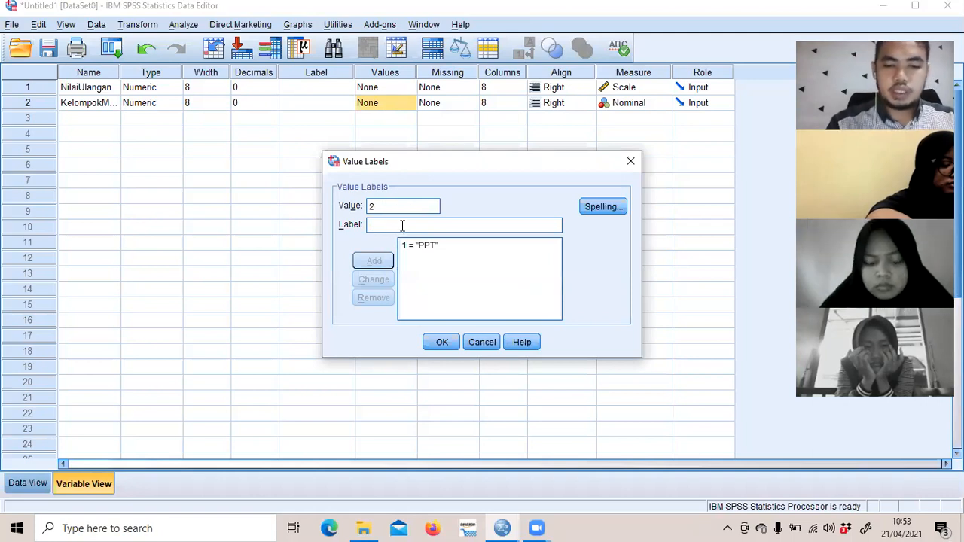
{"action": "left_click", "coordinate": [402, 225]}
{"action": "type", "text": "Prezi"}
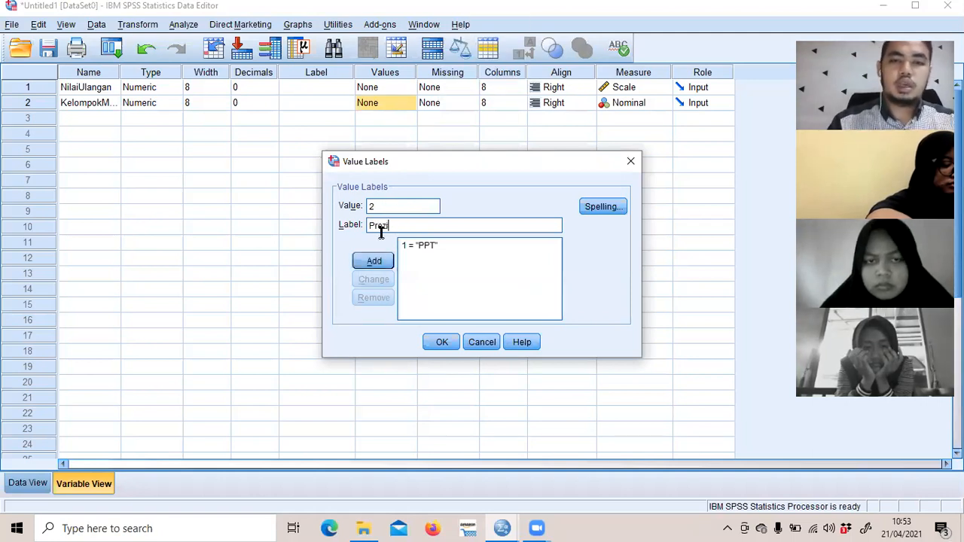
{"action": "left_click", "coordinate": [444, 343]}
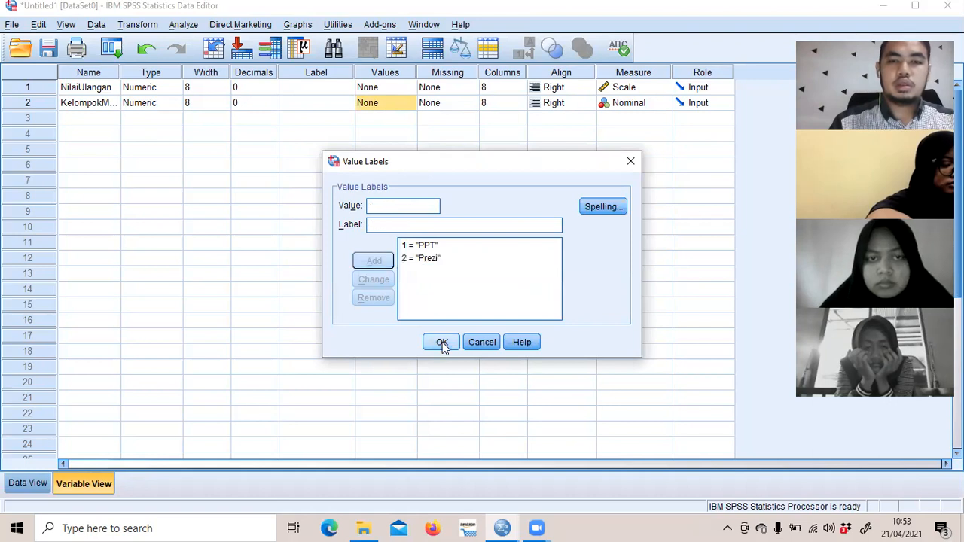
Step: Reopen the KelompokMedia value labels to check the definitions, and close them
{"action": "left_click", "coordinate": [395, 146]}
{"action": "left_click", "coordinate": [632, 162]}
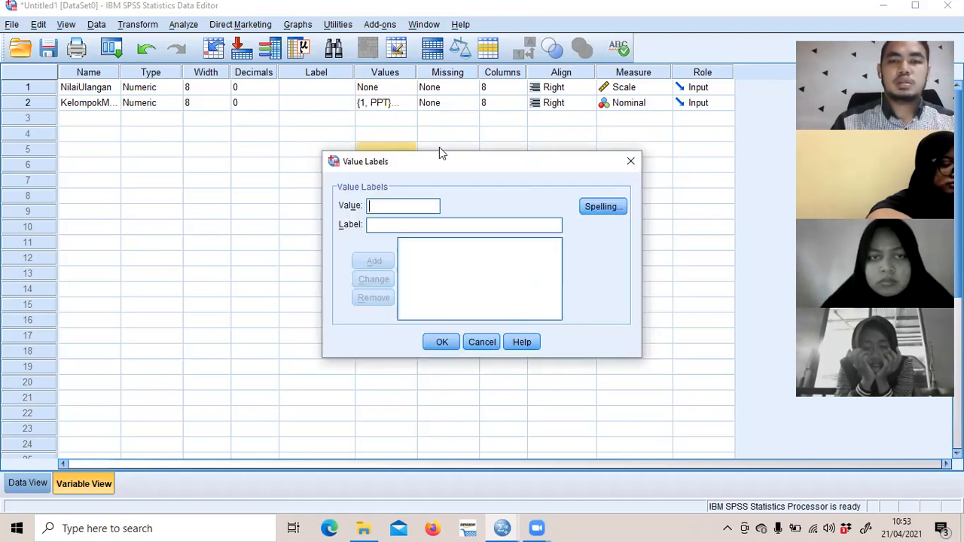
{"action": "left_click", "coordinate": [452, 165]}
{"action": "left_click", "coordinate": [294, 137]}
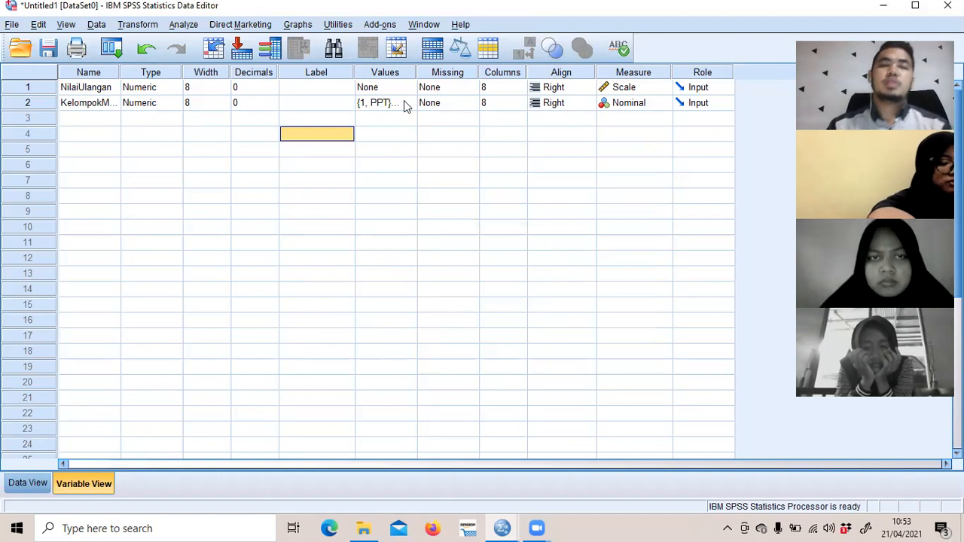
{"action": "left_click", "coordinate": [400, 103]}
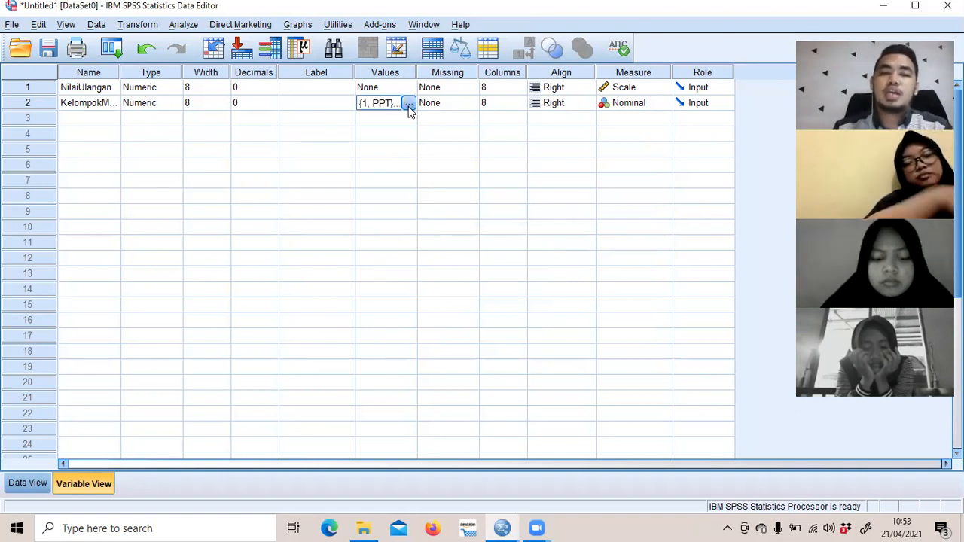
{"action": "left_click", "coordinate": [407, 104]}
{"action": "left_click", "coordinate": [631, 161]}
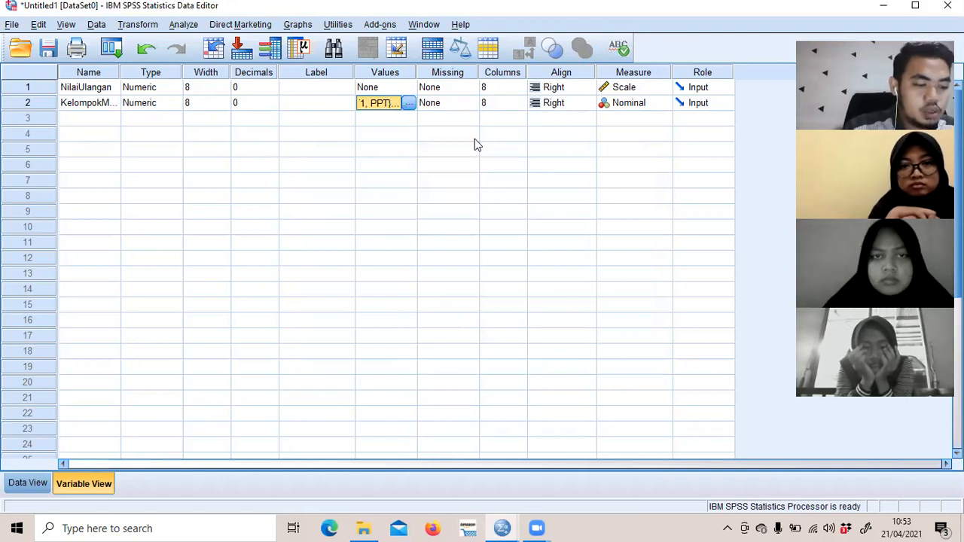
Step: Check the measurement level options for KelompokMedia, keeping Nominal, and glance at the data sheet
{"action": "left_click", "coordinate": [664, 103]}
{"action": "left_click", "coordinate": [497, 179]}
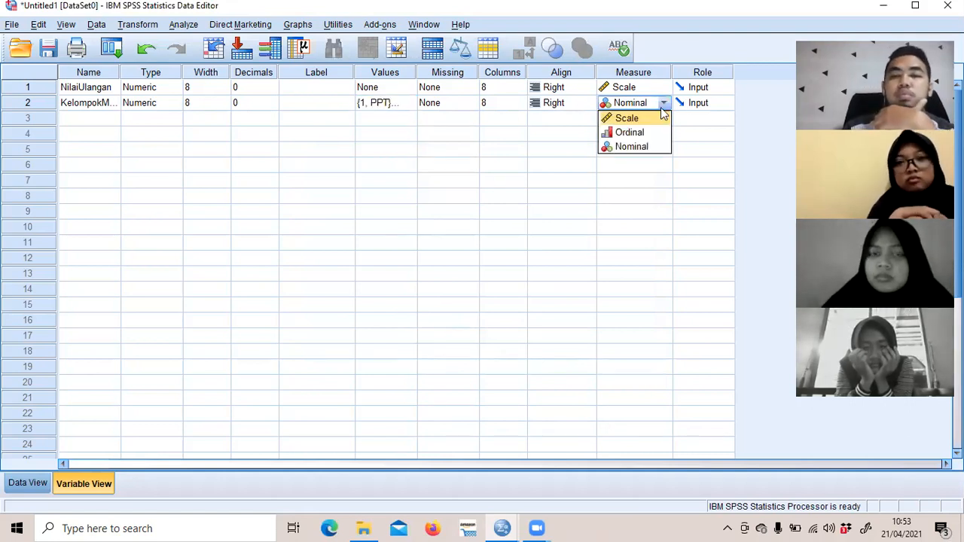
{"action": "left_click", "coordinate": [634, 172]}
{"action": "left_click", "coordinate": [486, 228]}
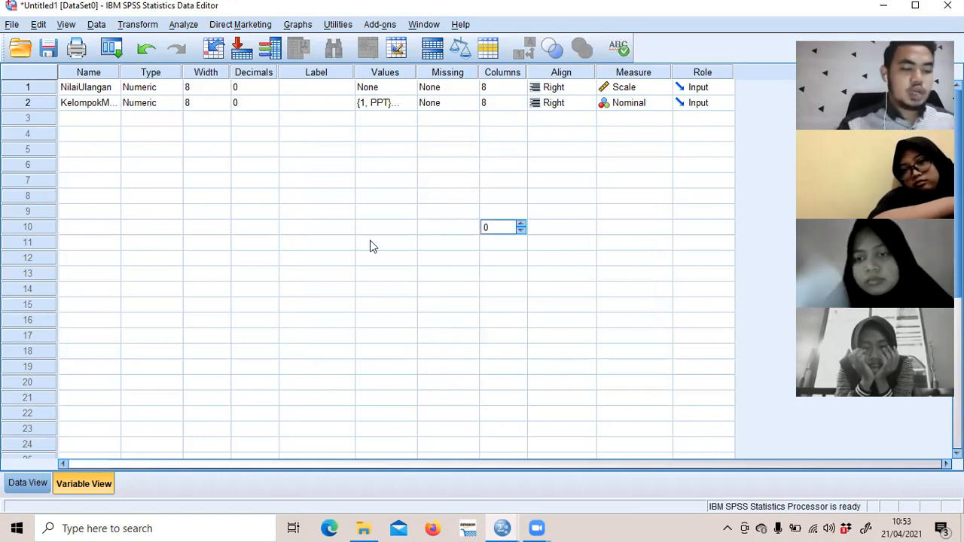
{"action": "left_click", "coordinate": [26, 486]}
{"action": "left_click", "coordinate": [72, 485]}
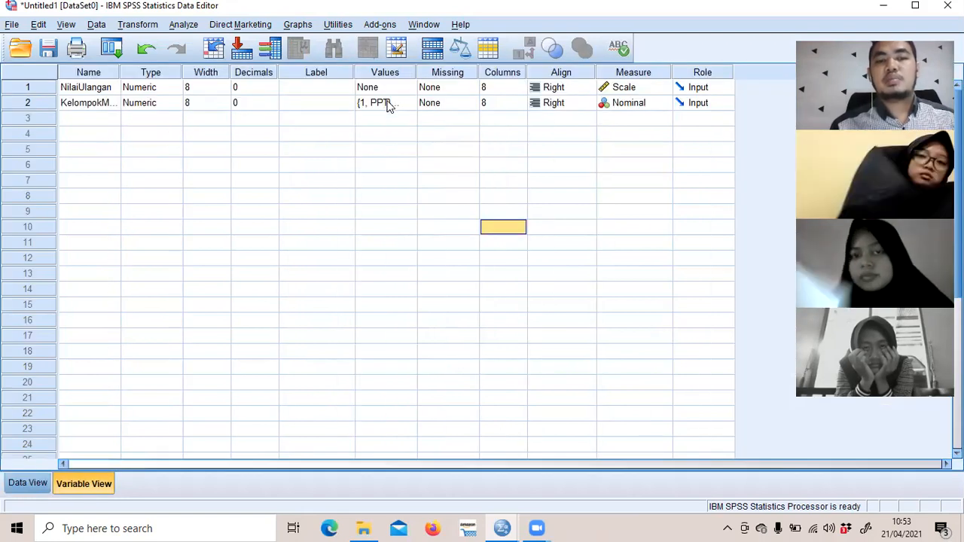
Step: Review which number codes stand for PPT and Prezi in the KelompokMedia value labels
{"action": "left_click", "coordinate": [387, 106]}
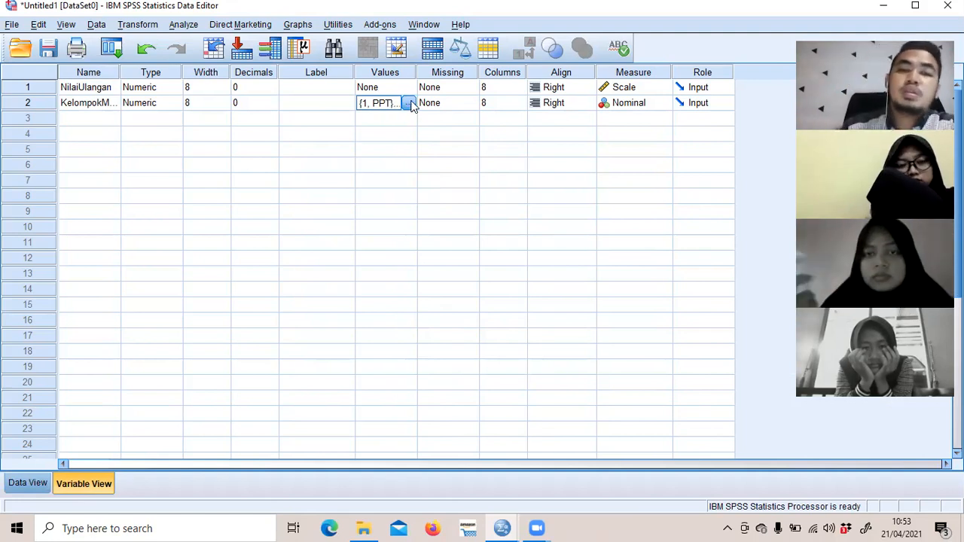
{"action": "left_click", "coordinate": [410, 105]}
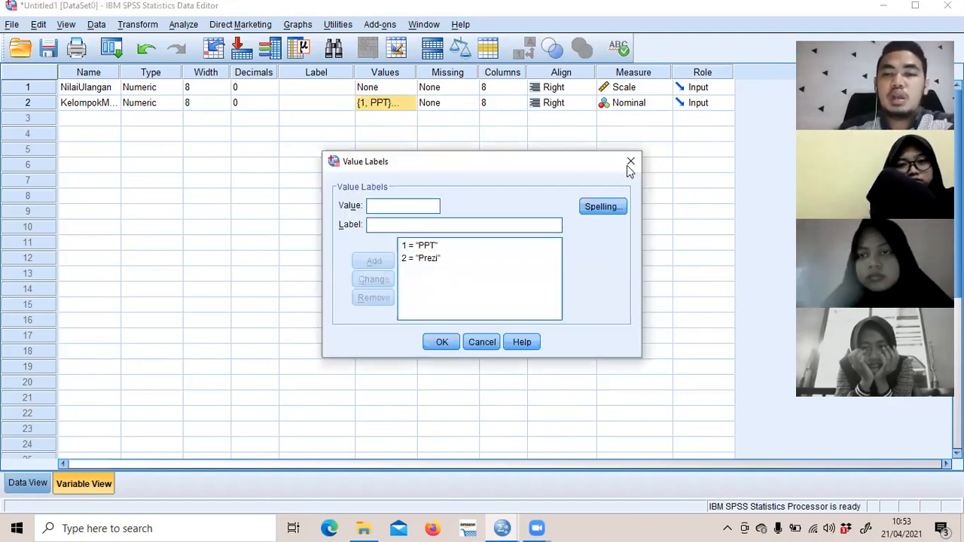
{"action": "left_click", "coordinate": [625, 165]}
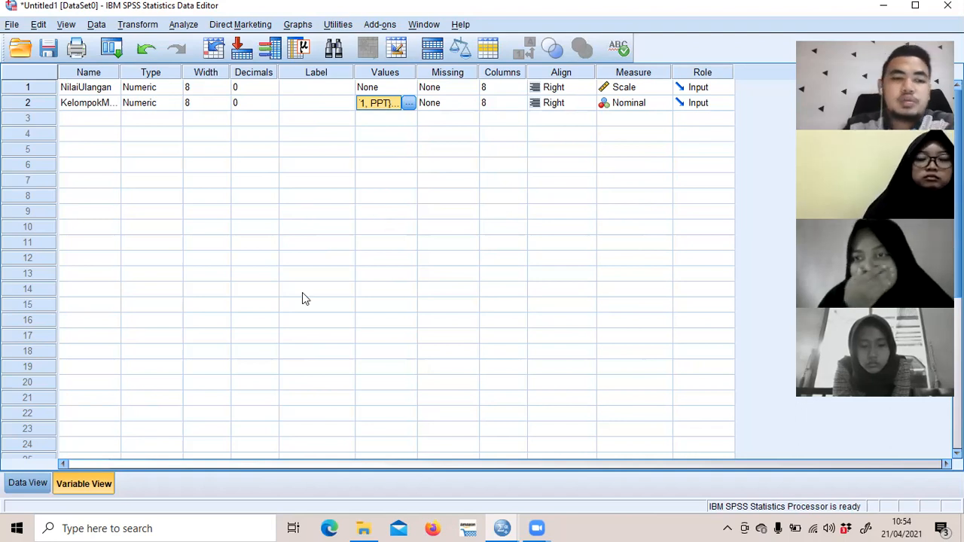
Step: Examine the NilaiUlangan scores alongside their KelompokMedia codes in the data sheet, from row 1 down past row 20
{"action": "left_click", "coordinate": [21, 489]}
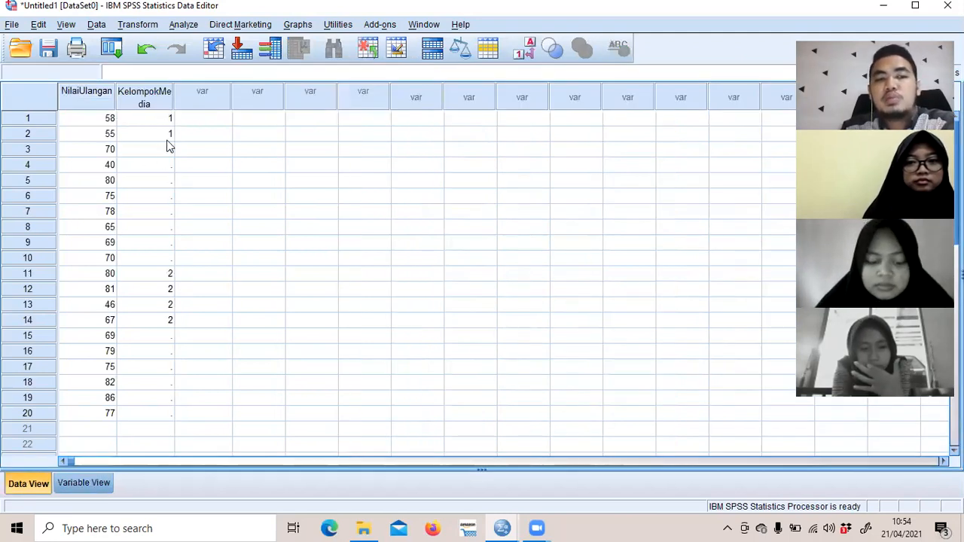
{"action": "left_click", "coordinate": [150, 227]}
{"action": "left_click", "coordinate": [106, 119]}
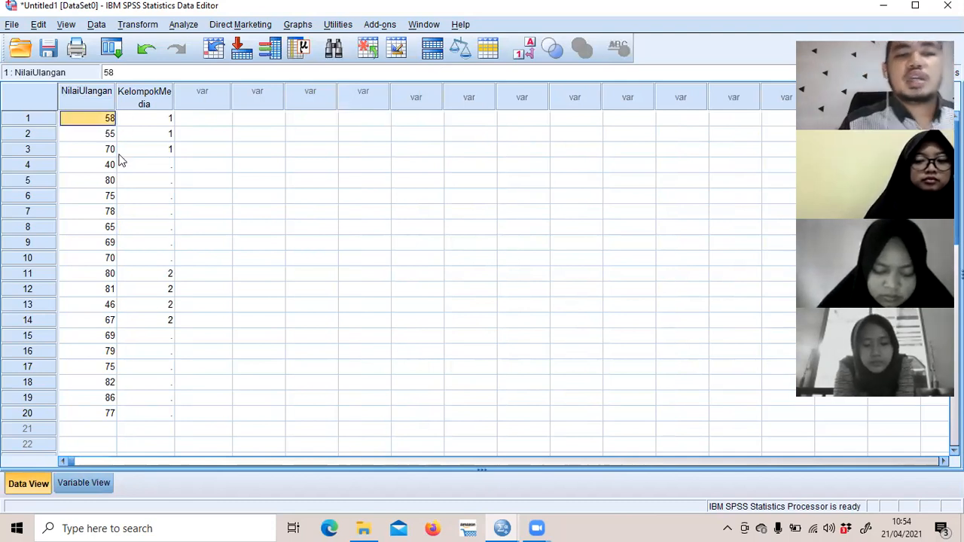
{"action": "left_click", "coordinate": [98, 429]}
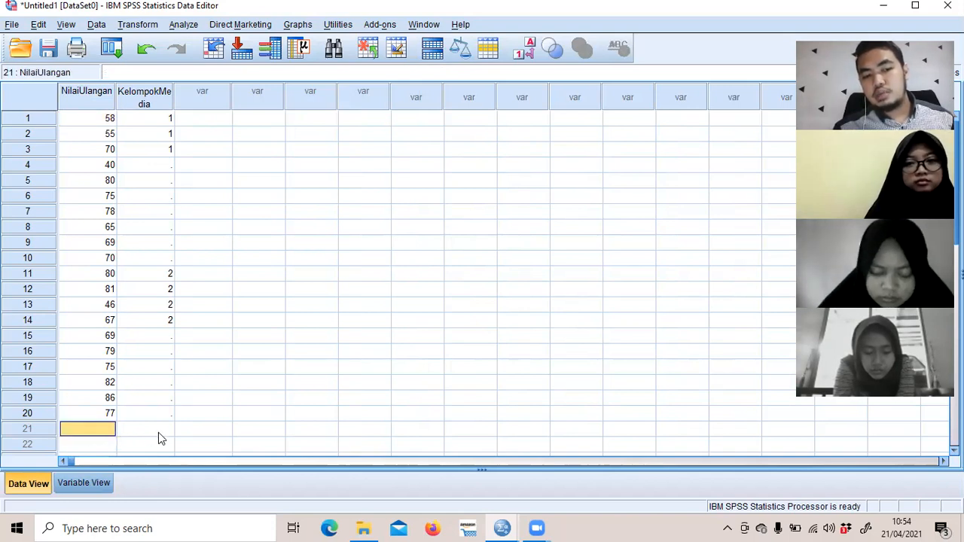
{"action": "left_click", "coordinate": [158, 433]}
{"action": "left_click", "coordinate": [98, 432]}
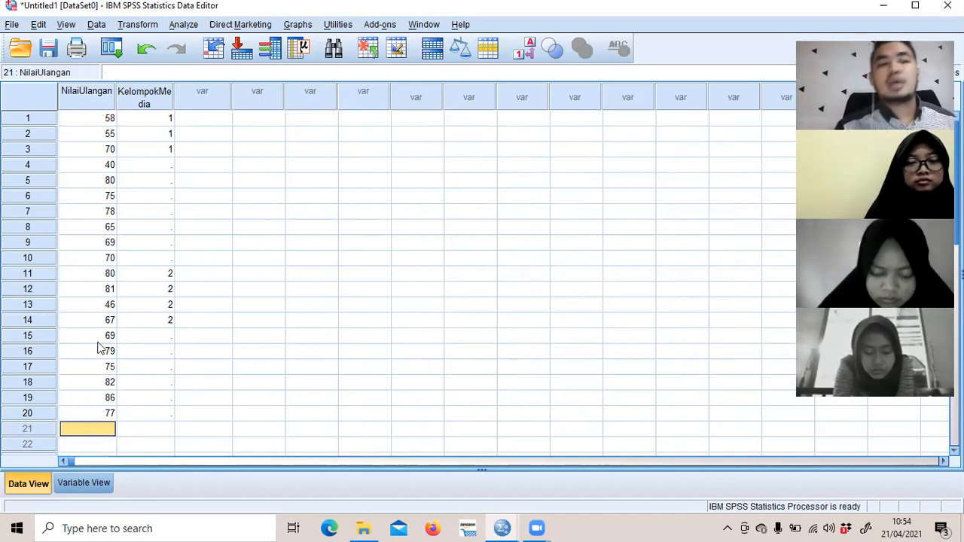
{"action": "left_click", "coordinate": [106, 196]}
{"action": "left_click", "coordinate": [106, 120]}
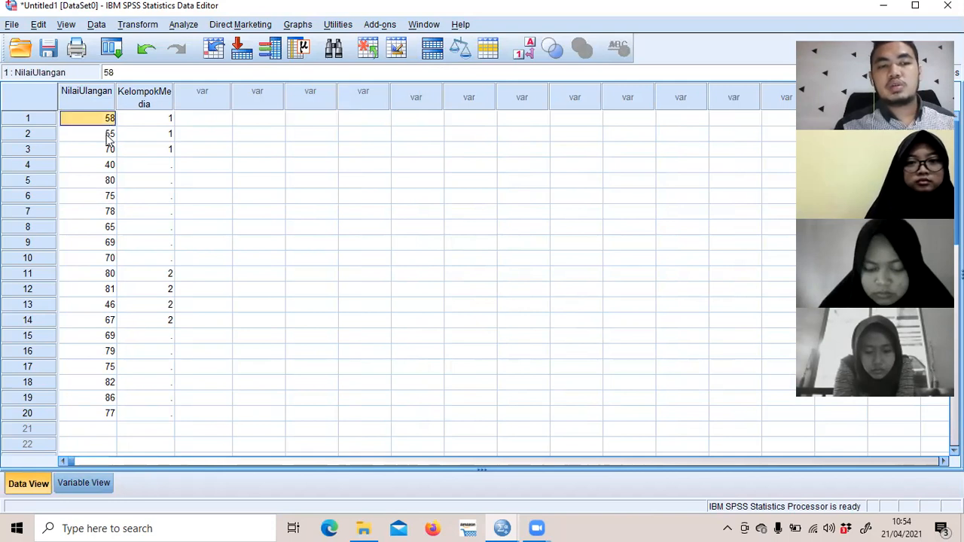
{"action": "left_click", "coordinate": [109, 135]}
{"action": "left_click", "coordinate": [109, 150]}
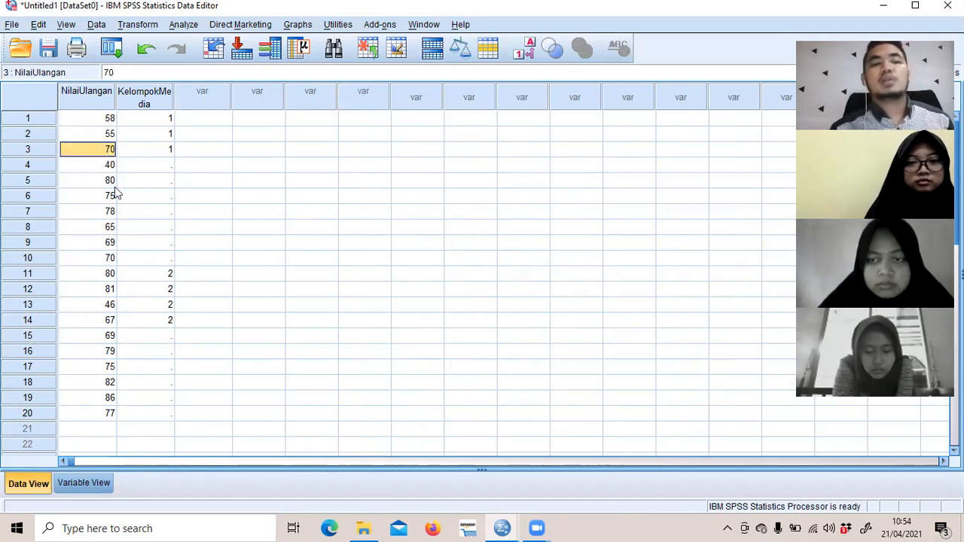
{"action": "key", "text": "Down"}
{"action": "key", "text": "Down"}
{"action": "key", "text": "Down"}
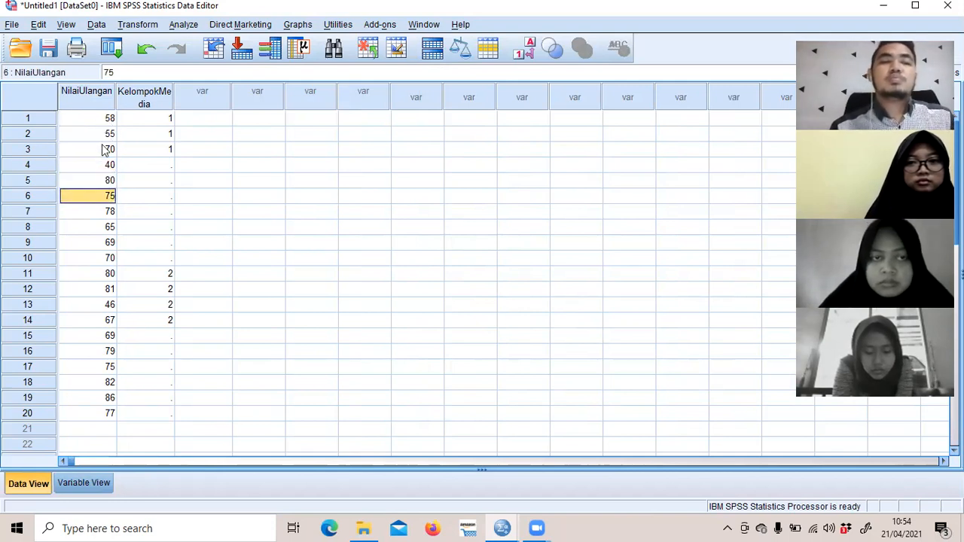
{"action": "left_click", "coordinate": [107, 134]}
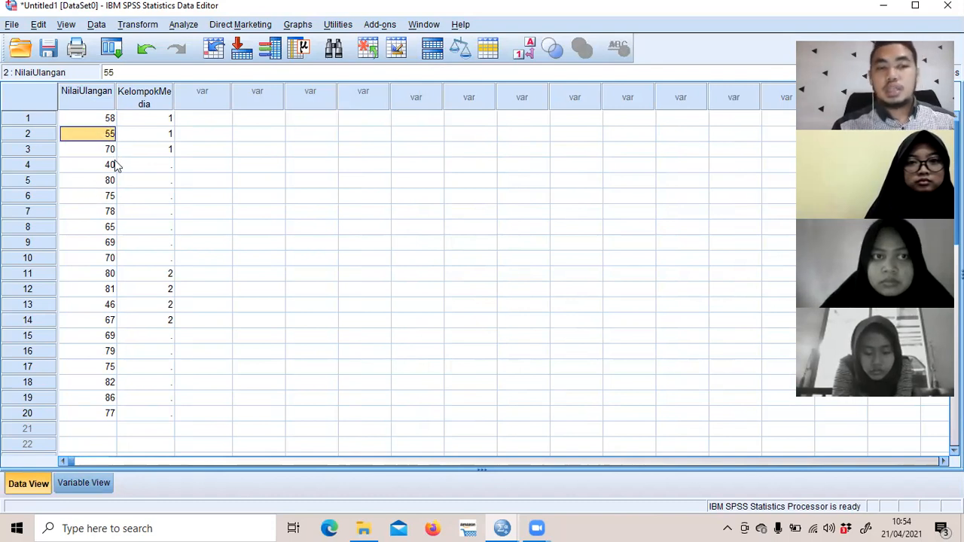
{"action": "key", "text": "Up"}
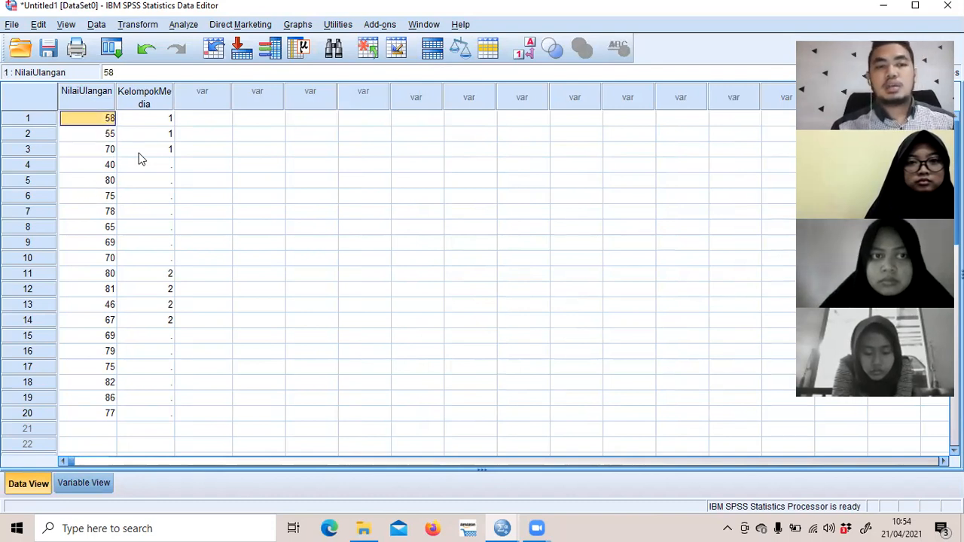
{"action": "left_click", "coordinate": [185, 24]}
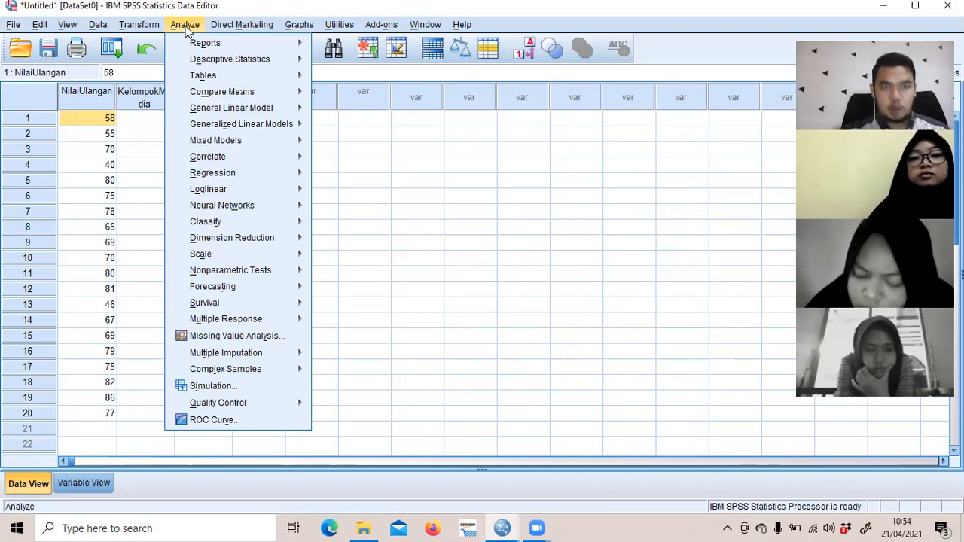
{"action": "mouse_move", "coordinate": [239, 98]}
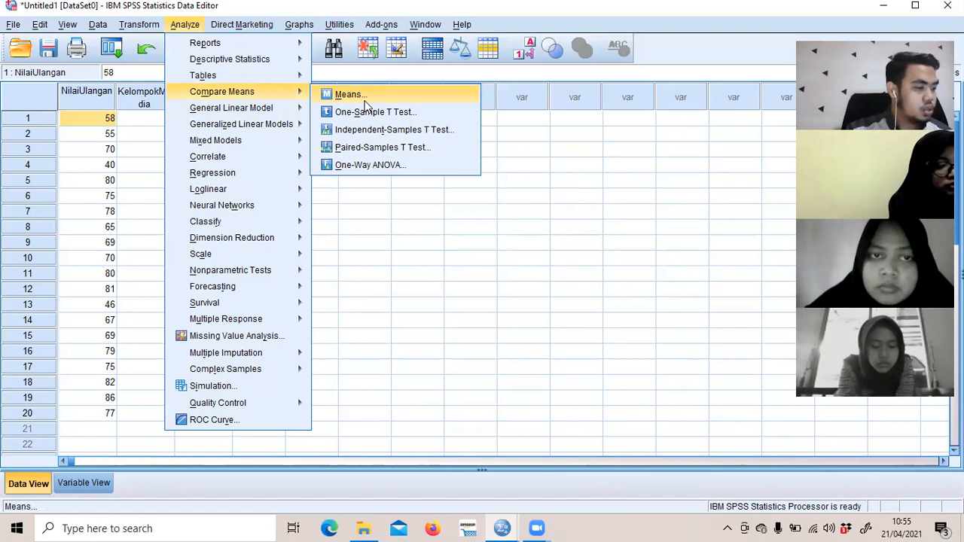
{"action": "left_click", "coordinate": [384, 166]}
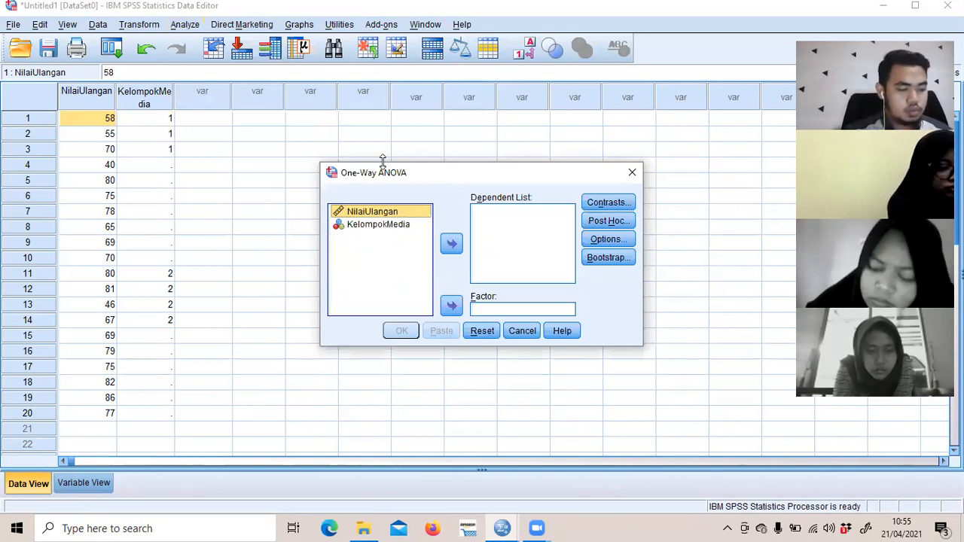
{"action": "left_click", "coordinate": [389, 214]}
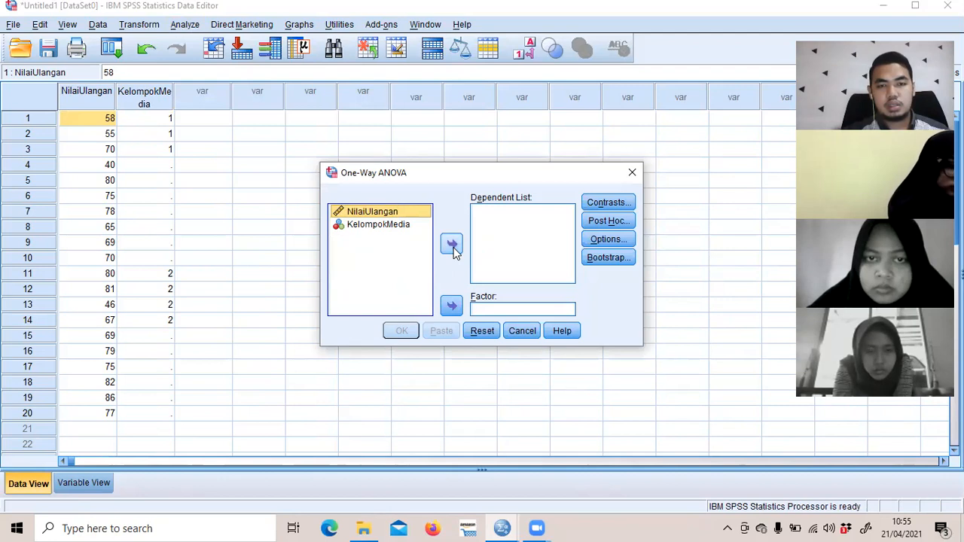
{"action": "double_click", "coordinate": [397, 212]}
{"action": "left_click", "coordinate": [449, 249]}
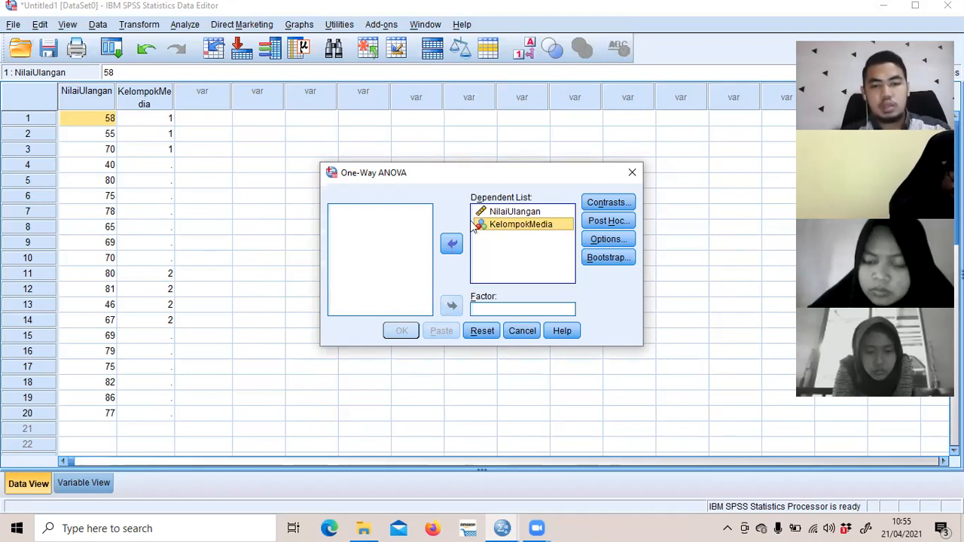
{"action": "left_click", "coordinate": [457, 246]}
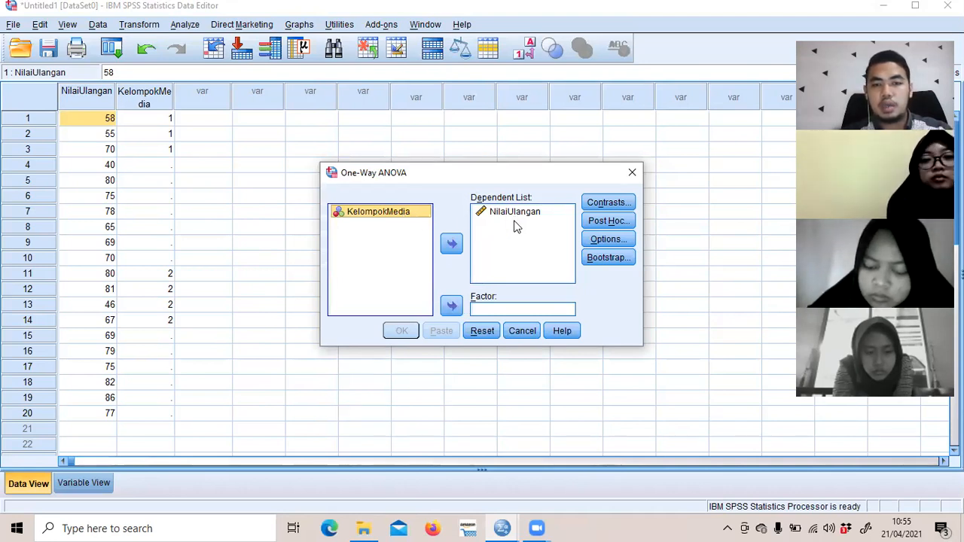
{"action": "left_click", "coordinate": [452, 305]}
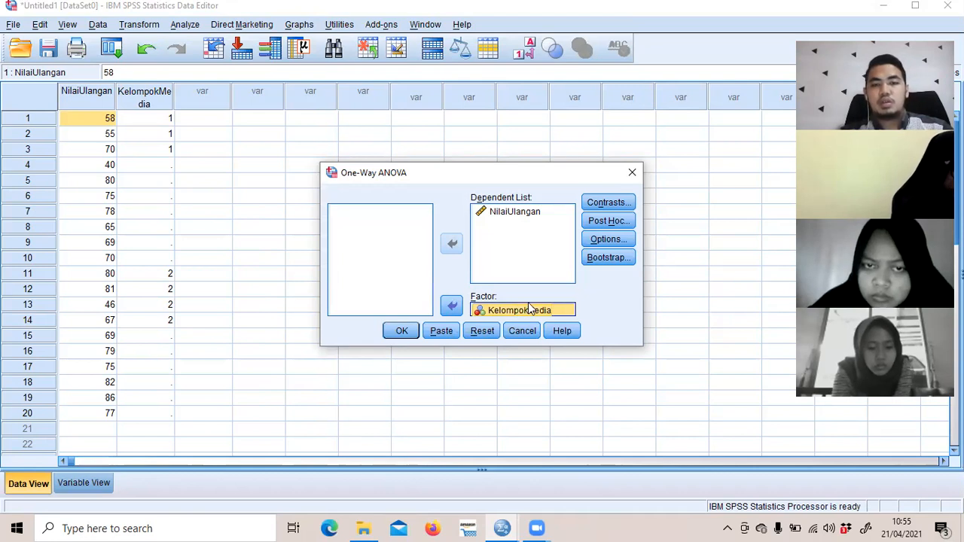
{"action": "left_click", "coordinate": [632, 174]}
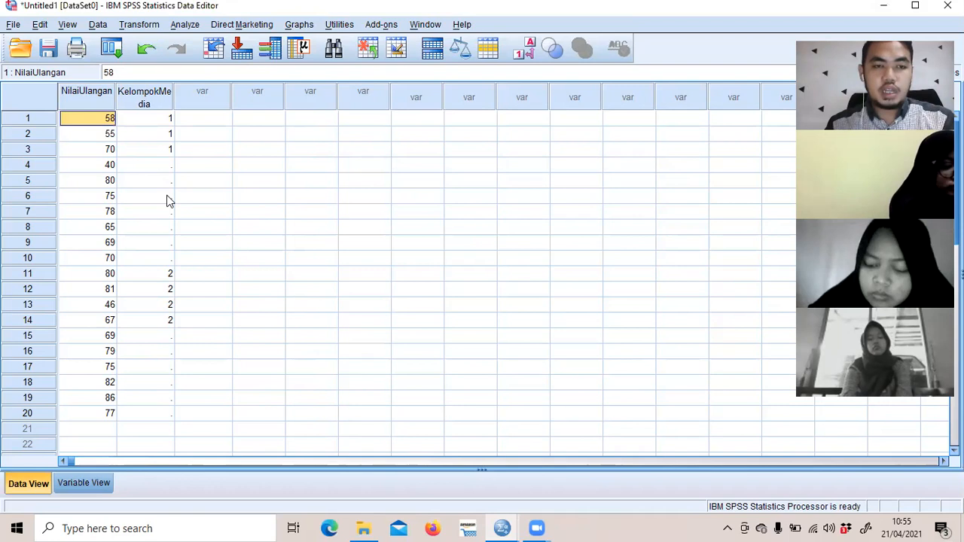
Step: Fill the missing KelompokMedia codes in rows 4 to 10 with 1
{"action": "left_click", "coordinate": [160, 167]}
{"action": "type", "text": "1"}
{"action": "key", "text": "Return"}
{"action": "type", "text": "1"}
{"action": "key", "text": "Return"}
{"action": "type", "text": "1"}
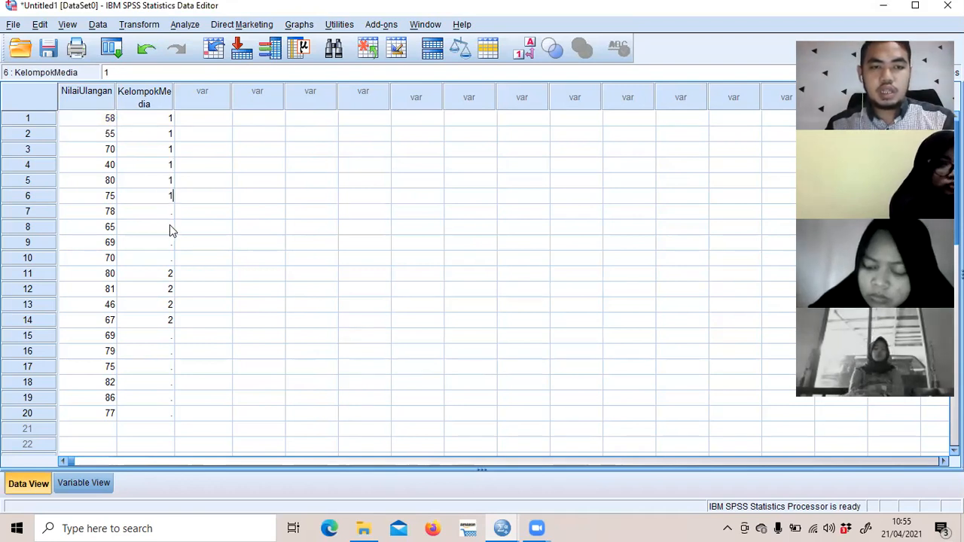
{"action": "key", "text": "Return"}
{"action": "type", "text": "1"}
{"action": "key", "text": "Return"}
{"action": "type", "text": "1"}
{"action": "key", "text": "Return"}
{"action": "type", "text": "1"}
{"action": "key", "text": "Return"}
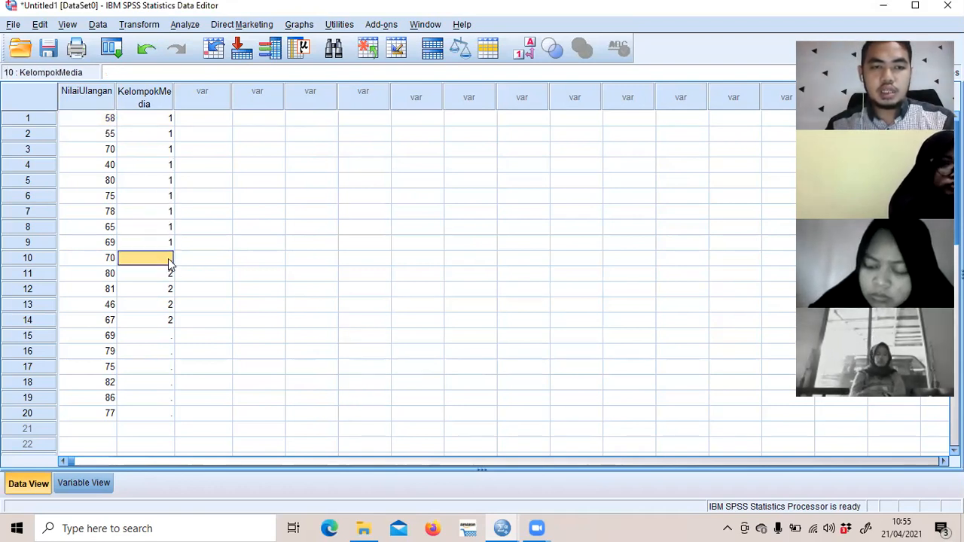
{"action": "type", "text": "1"}
Step: Fill the missing KelompokMedia codes in rows 15 to 20 with 2
{"action": "left_click", "coordinate": [166, 337]}
{"action": "type", "text": "2"}
{"action": "key", "text": "Return"}
{"action": "type", "text": "2"}
{"action": "key", "text": "Return"}
{"action": "type", "text": "2"}
{"action": "key", "text": "Return"}
{"action": "type", "text": "2"}
{"action": "key", "text": "Return"}
{"action": "type", "text": "2"}
{"action": "key", "text": "Return"}
{"action": "type", "text": "2"}
{"action": "left_click", "coordinate": [211, 368]}
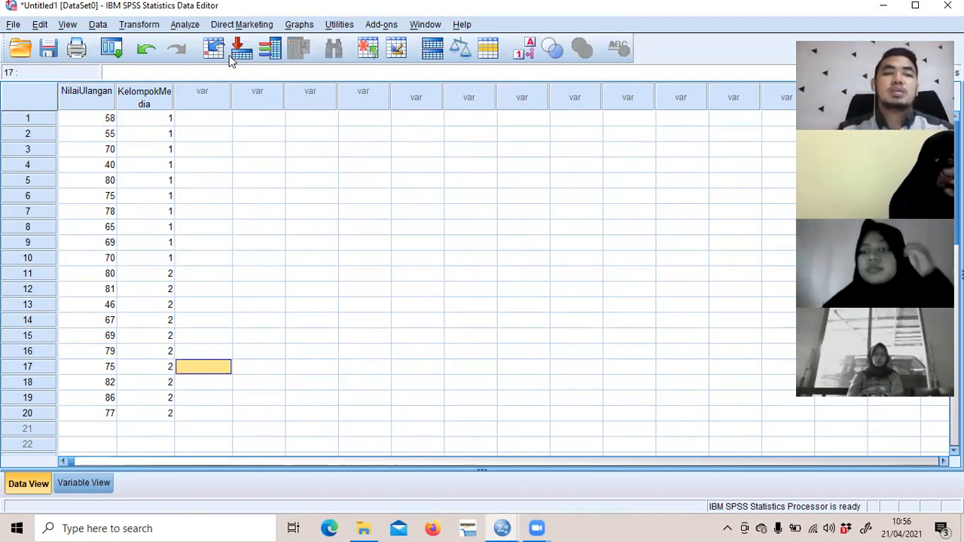
Step: Set up a One-Way ANOVA with NilaiUlangan as the dependent variable and KelompokMedia as the factor
{"action": "left_click", "coordinate": [185, 24]}
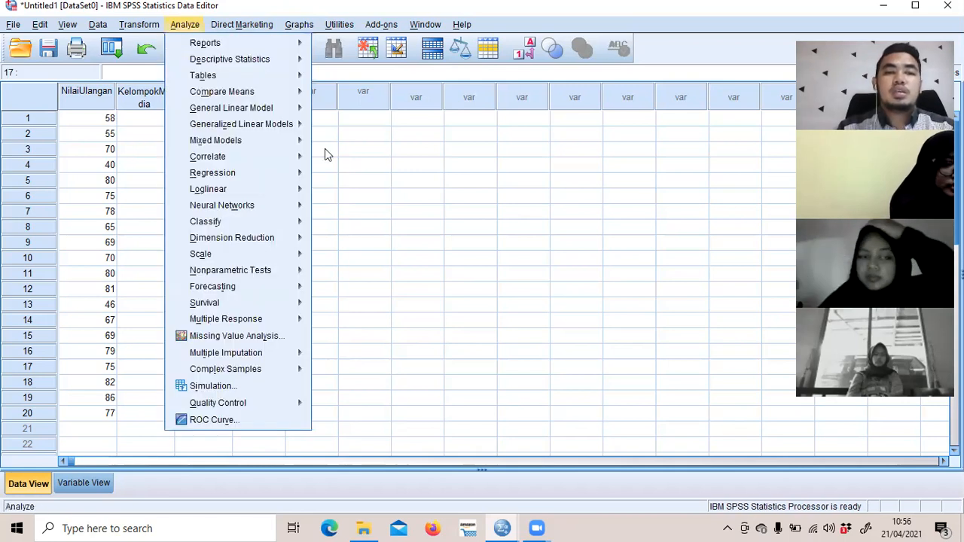
{"action": "left_click", "coordinate": [354, 195]}
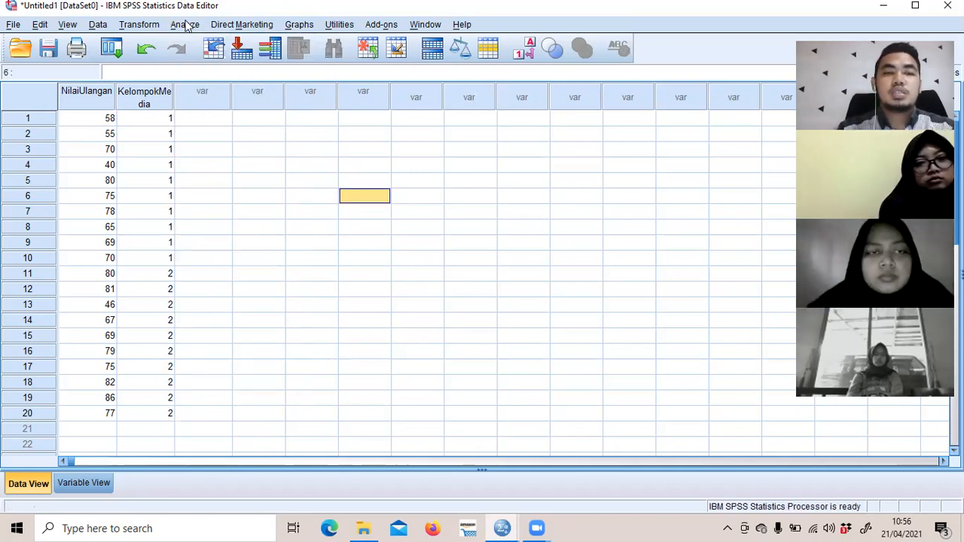
{"action": "left_click", "coordinate": [187, 25]}
{"action": "key", "text": "Right"}
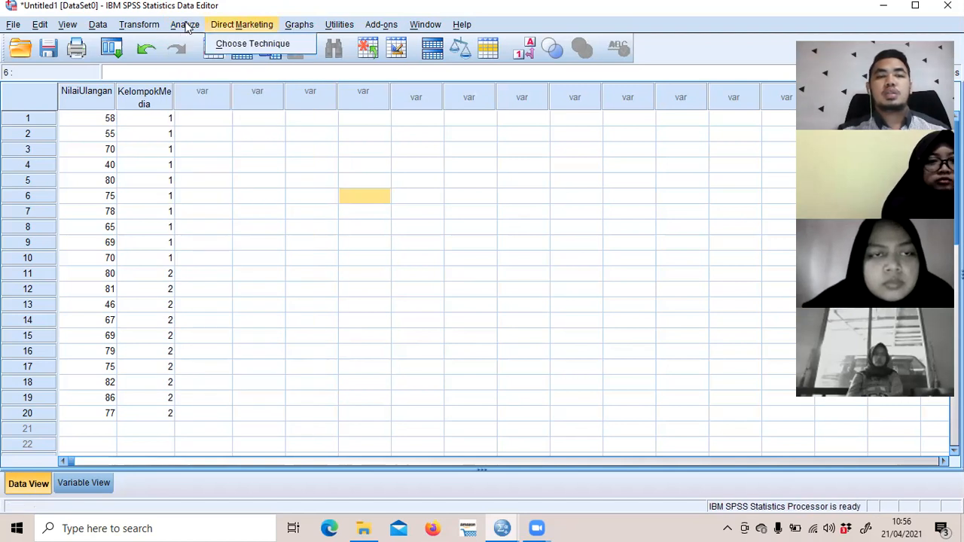
{"action": "mouse_move", "coordinate": [187, 25]}
{"action": "mouse_move", "coordinate": [226, 91]}
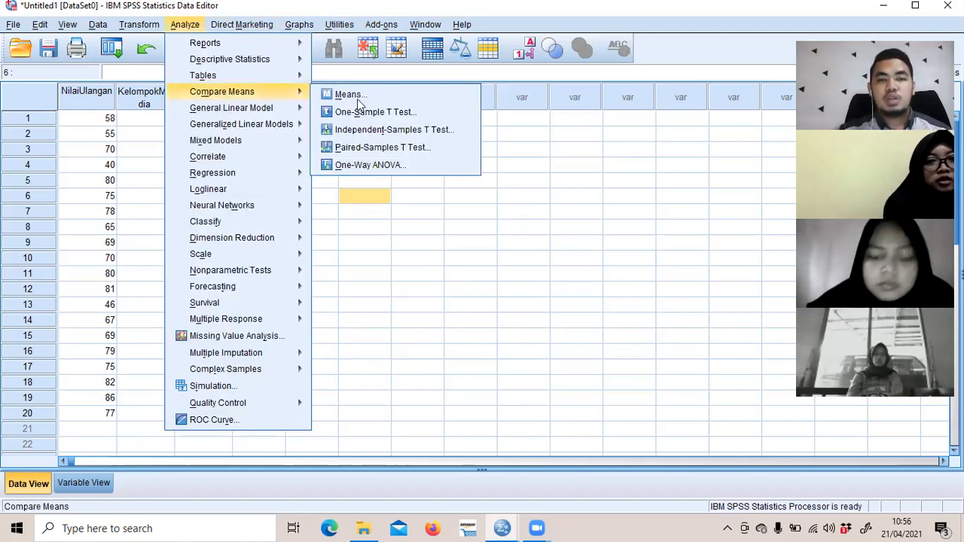
{"action": "left_click", "coordinate": [370, 165]}
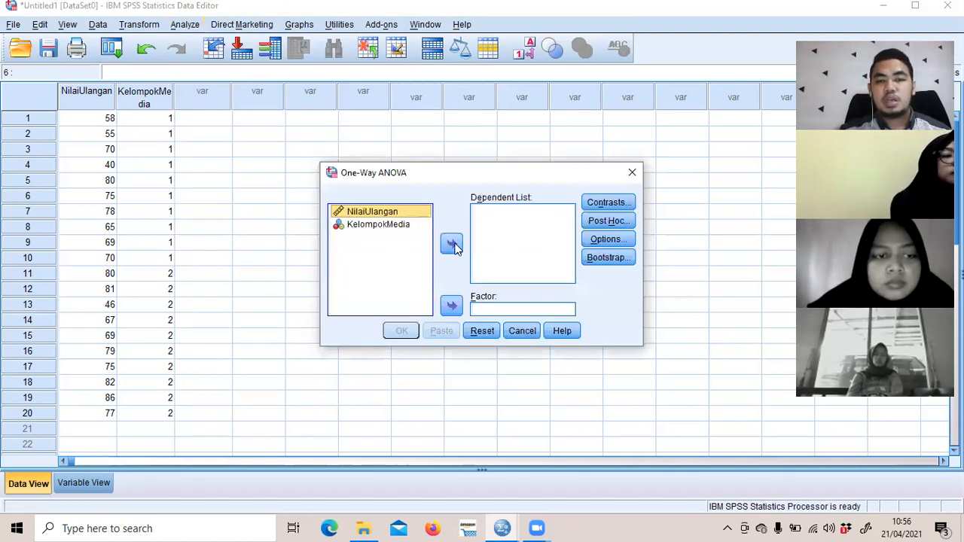
{"action": "double_click", "coordinate": [388, 214]}
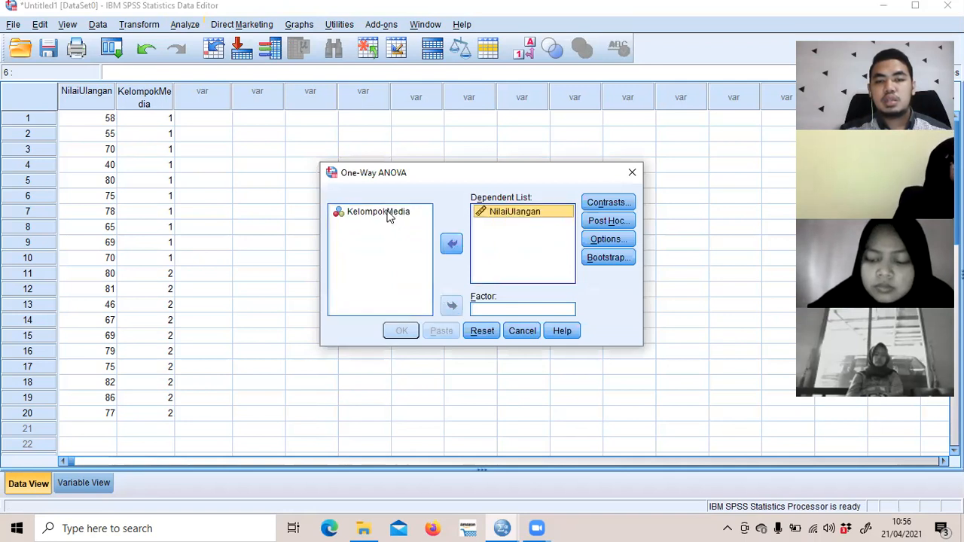
{"action": "left_click", "coordinate": [451, 309]}
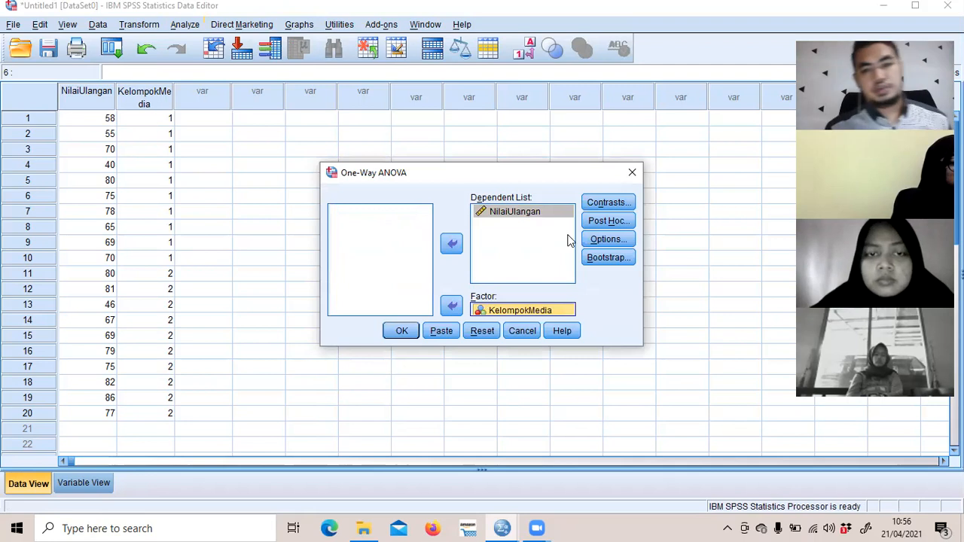
Step: Include the Homogeneity of variance test in the One-Way ANOVA options and run the analysis
{"action": "left_click", "coordinate": [591, 240]}
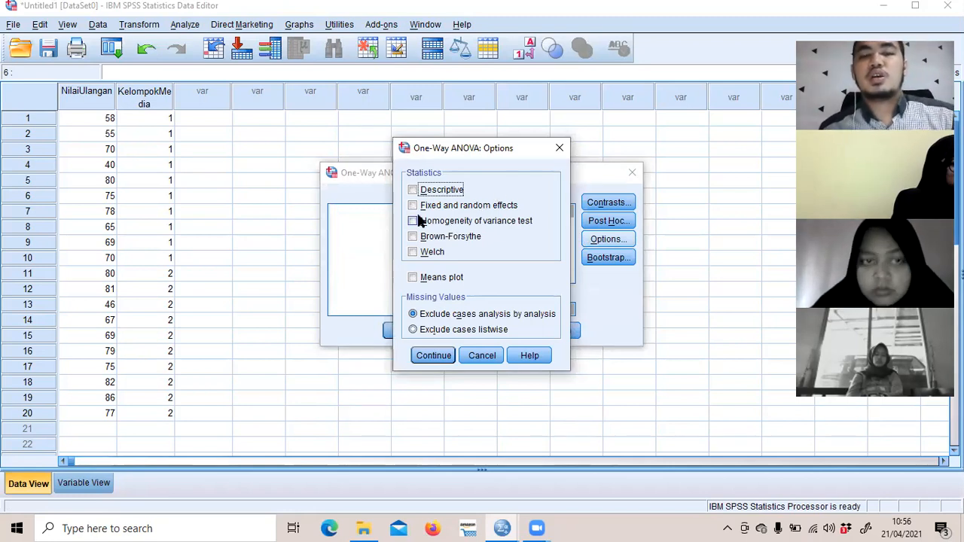
{"action": "left_click", "coordinate": [456, 221]}
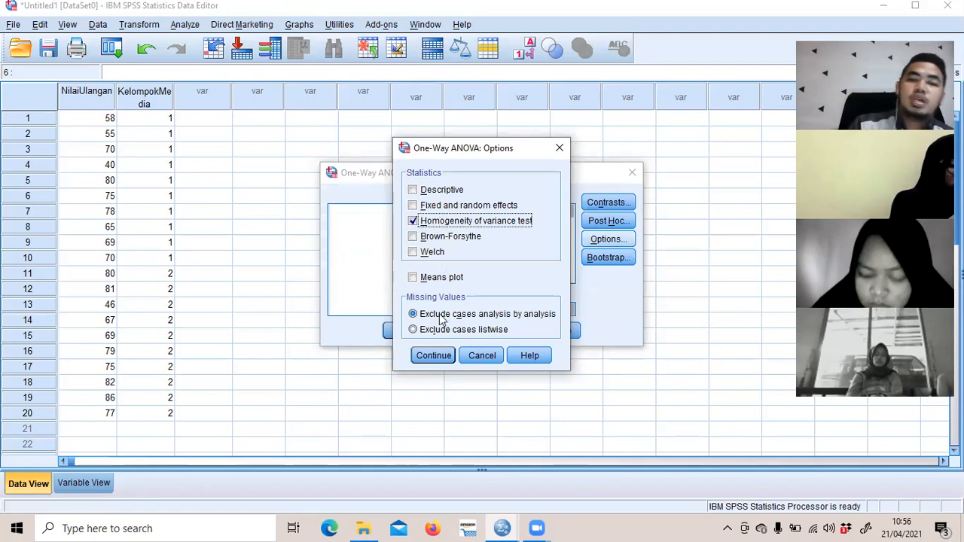
{"action": "left_click", "coordinate": [433, 354]}
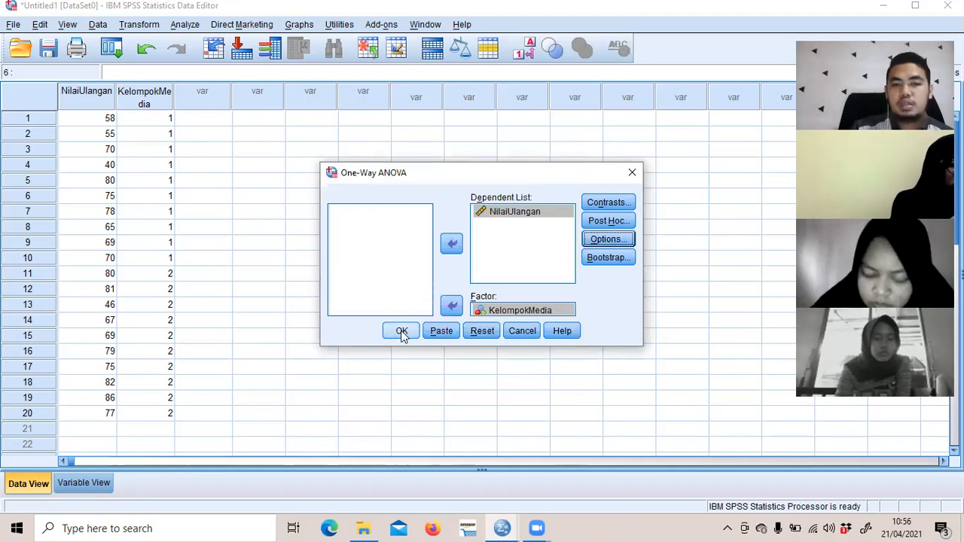
{"action": "left_click", "coordinate": [402, 332]}
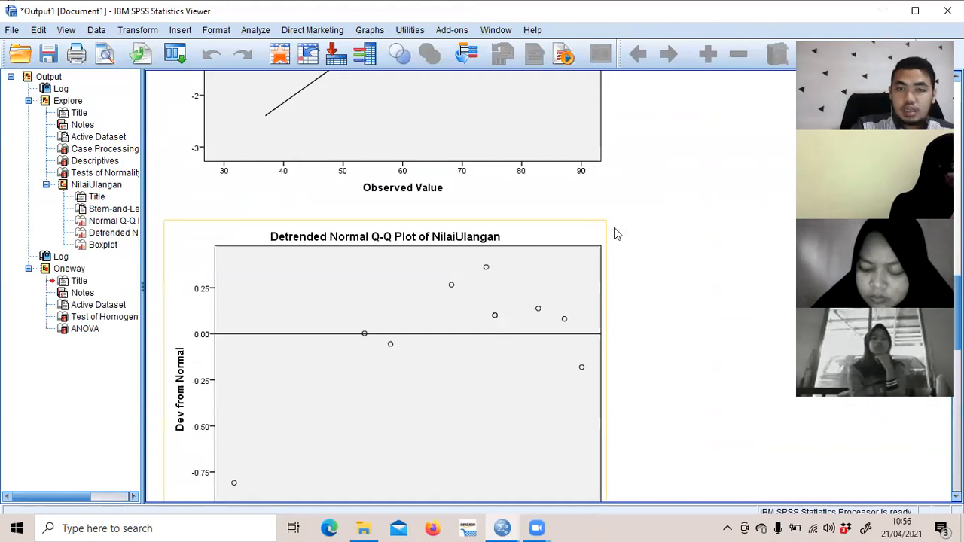
Step: Find the Oneway output and circle the Sig. column in the Test of Homogeneity of Variances table
{"action": "scroll", "coordinate": [615, 234], "scroll_direction": "up", "scroll_amount": 10}
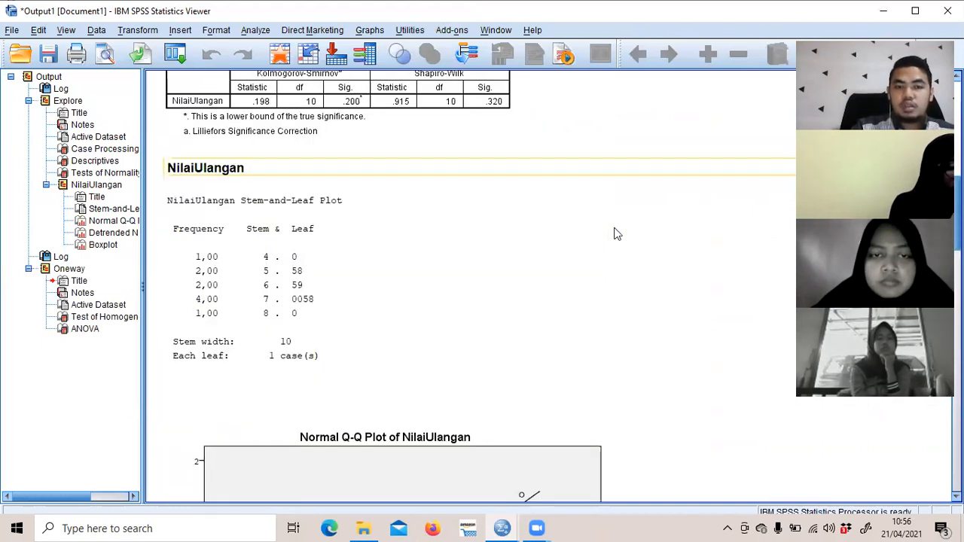
{"action": "scroll", "coordinate": [557, 275], "scroll_direction": "down", "scroll_amount": 5}
{"action": "scroll", "coordinate": [565, 264], "scroll_direction": "down", "scroll_amount": 5}
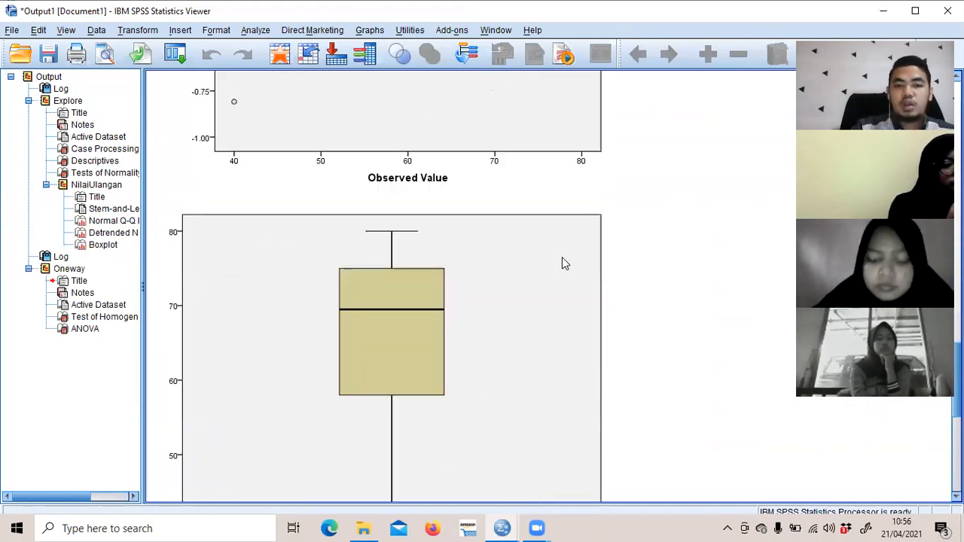
{"action": "scroll", "coordinate": [562, 257], "scroll_direction": "down", "scroll_amount": 5}
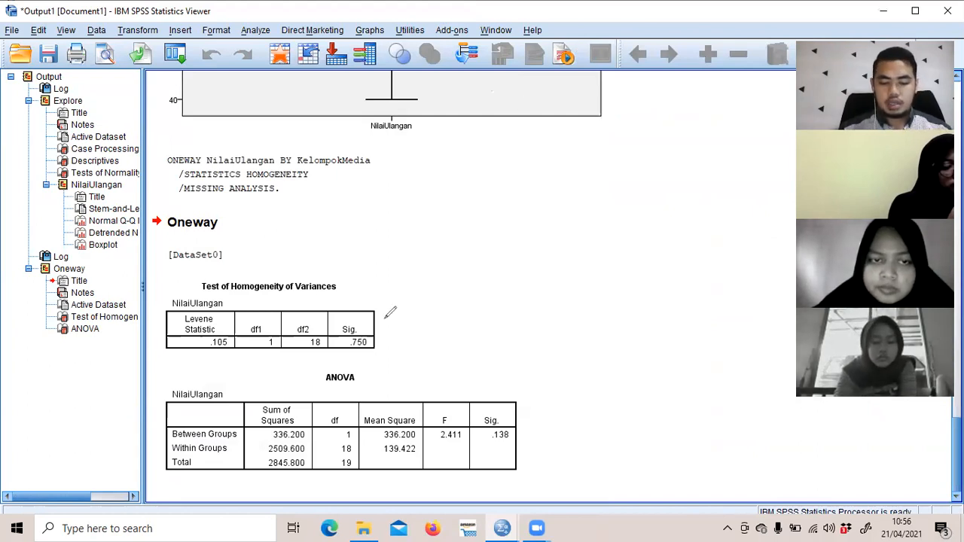
{"action": "left_click", "coordinate": [385, 318]}
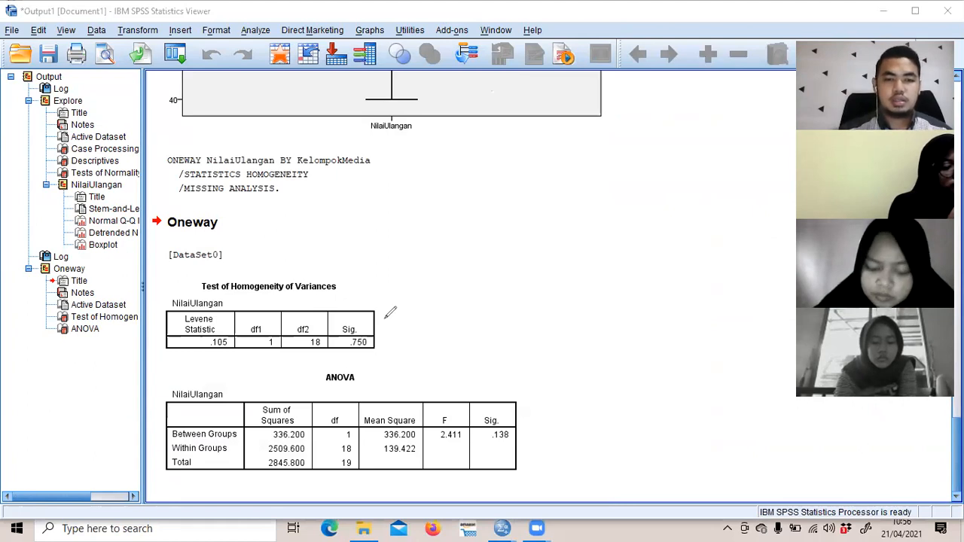
{"action": "mouse_move", "coordinate": [356, 299]}
{"action": "left_mouse_down"}
{"action": "mouse_move", "coordinate": [336, 348]}
{"action": "mouse_move", "coordinate": [346, 299]}
{"action": "left_mouse_up"}
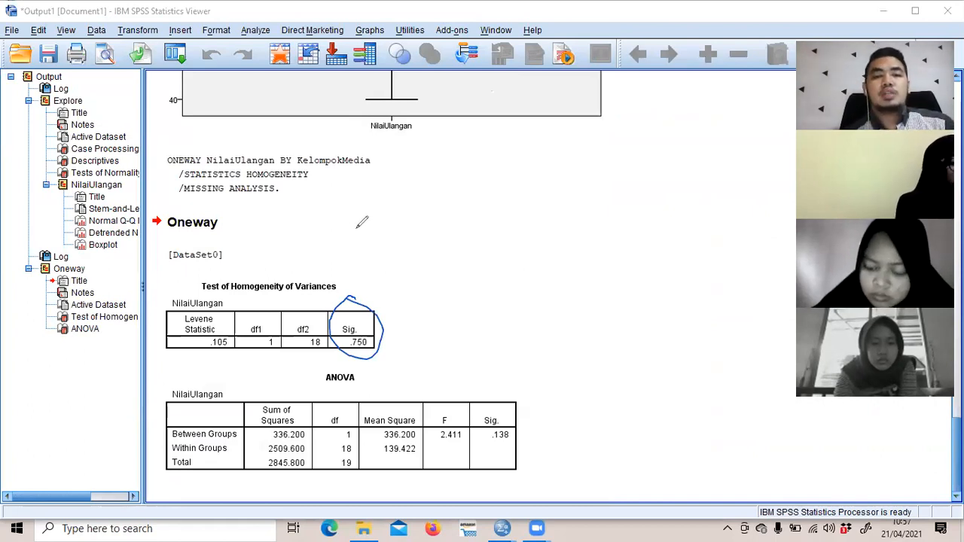
Step: Handwrite "Homogen / sama / setara" in the blank area above the homogeneity table
{"action": "mouse_move", "coordinate": [359, 195]}
{"action": "left_mouse_down"}
{"action": "mouse_move", "coordinate": [369, 210]}
{"action": "mouse_move", "coordinate": [451, 210]}
{"action": "left_mouse_up"}
{"action": "left_click_drag", "start_coordinate": [488, 182], "coordinate": [475, 221]}
{"action": "left_click_drag", "start_coordinate": [491, 198], "coordinate": [541, 202]}
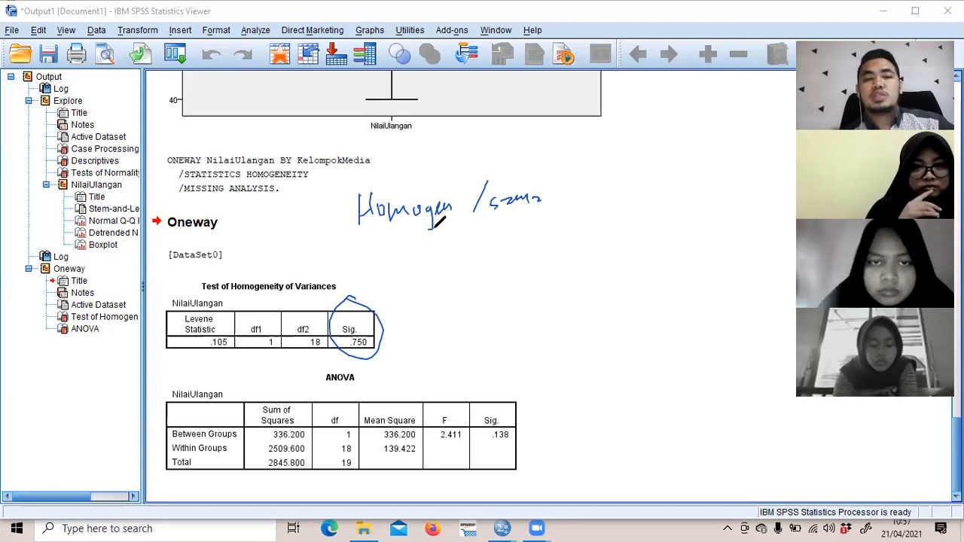
{"action": "left_click_drag", "start_coordinate": [570, 183], "coordinate": [557, 219]}
{"action": "mouse_move", "coordinate": [586, 194]}
{"action": "left_mouse_down"}
{"action": "mouse_move", "coordinate": [574, 213]}
{"action": "mouse_move", "coordinate": [639, 207]}
{"action": "left_mouse_up"}
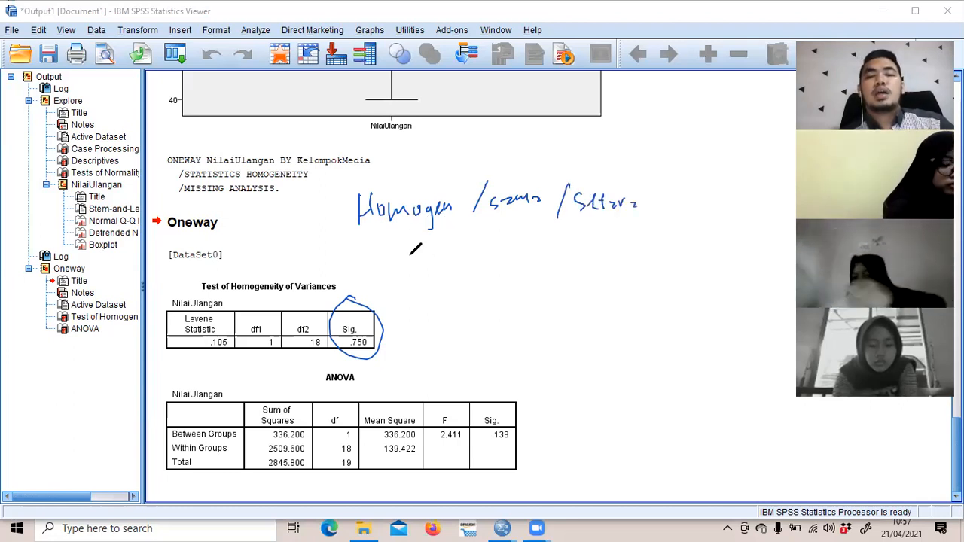
Step: Handwrite the rule "jika Sig > 0,05" below the Homogen note and draw a box around the condition
{"action": "left_click_drag", "start_coordinate": [408, 255], "coordinate": [418, 283]}
{"action": "left_click_drag", "start_coordinate": [437, 258], "coordinate": [463, 268]}
{"action": "left_click_drag", "start_coordinate": [515, 250], "coordinate": [506, 269]}
{"action": "mouse_move", "coordinate": [524, 258]}
{"action": "left_mouse_down"}
{"action": "mouse_move", "coordinate": [534, 275]}
{"action": "mouse_move", "coordinate": [603, 252]}
{"action": "mouse_move", "coordinate": [623, 260]}
{"action": "left_mouse_up"}
{"action": "left_click_drag", "start_coordinate": [641, 245], "coordinate": [654, 258]}
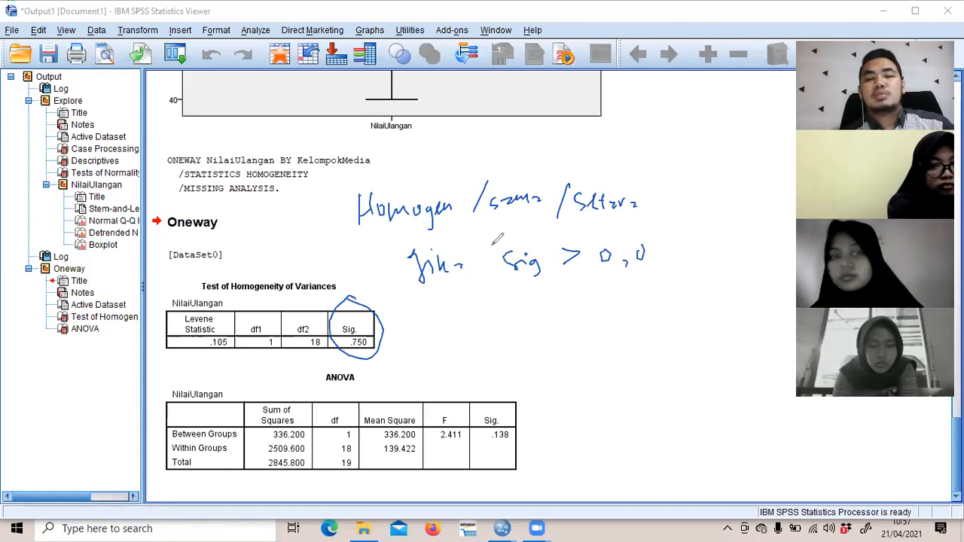
{"action": "mouse_move", "coordinate": [496, 247]}
{"action": "left_mouse_down"}
{"action": "mouse_move", "coordinate": [673, 217]}
{"action": "mouse_move", "coordinate": [498, 233]}
{"action": "left_mouse_up"}
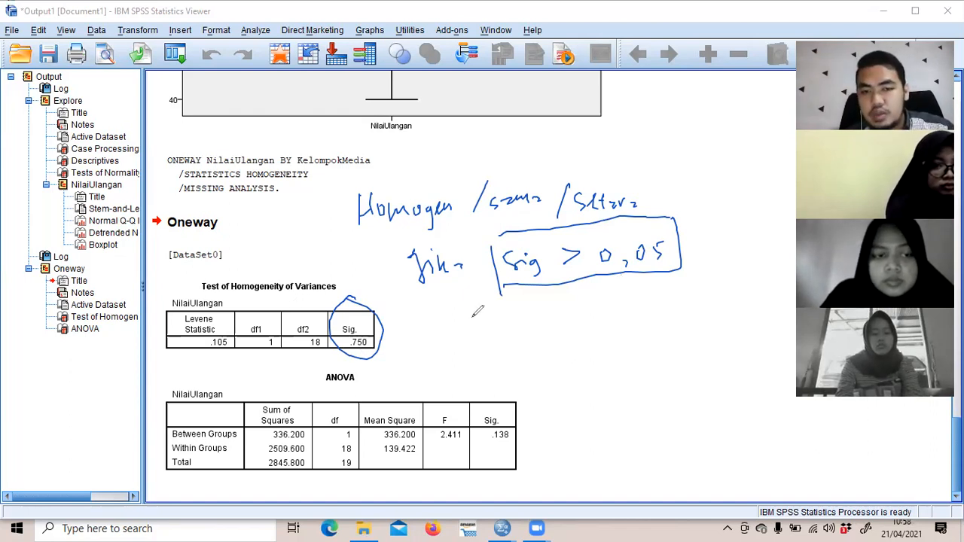
Step: Handwrite the comparison "0,75 > 0,05" below the boxed rule, and clear all the pen annotations
{"action": "left_click_drag", "start_coordinate": [500, 306], "coordinate": [498, 308]}
{"action": "mouse_move", "coordinate": [518, 322]}
{"action": "left_mouse_down"}
{"action": "mouse_move", "coordinate": [519, 336]}
{"action": "mouse_move", "coordinate": [536, 306]}
{"action": "mouse_move", "coordinate": [533, 333]}
{"action": "left_mouse_up"}
{"action": "left_click_drag", "start_coordinate": [553, 305], "coordinate": [544, 335]}
{"action": "left_click_drag", "start_coordinate": [646, 304], "coordinate": [655, 324]}
{"action": "left_click_drag", "start_coordinate": [670, 307], "coordinate": [668, 309]}
{"action": "left_click_drag", "start_coordinate": [694, 306], "coordinate": [683, 306]}
{"action": "left_click_drag", "start_coordinate": [684, 307], "coordinate": [682, 322]}
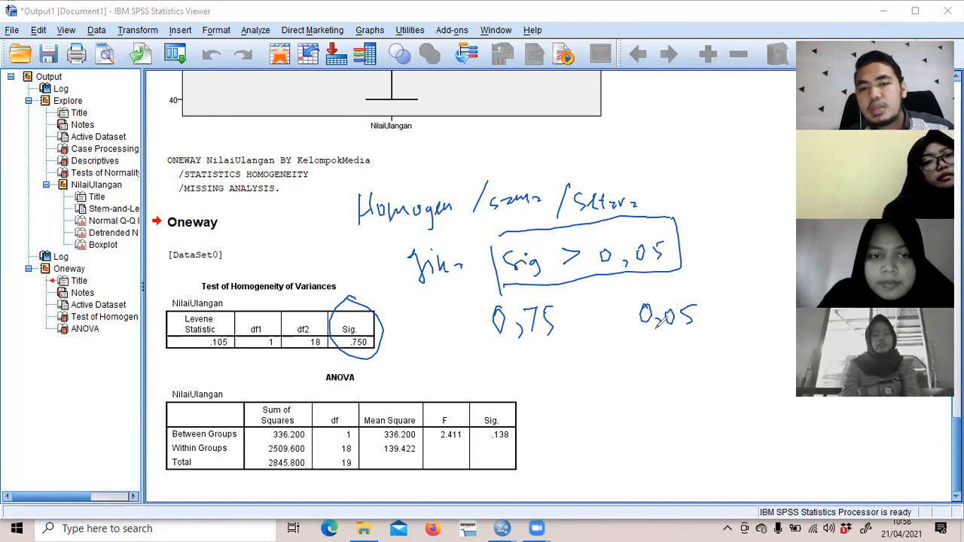
{"action": "left_click_drag", "start_coordinate": [590, 312], "coordinate": [595, 350]}
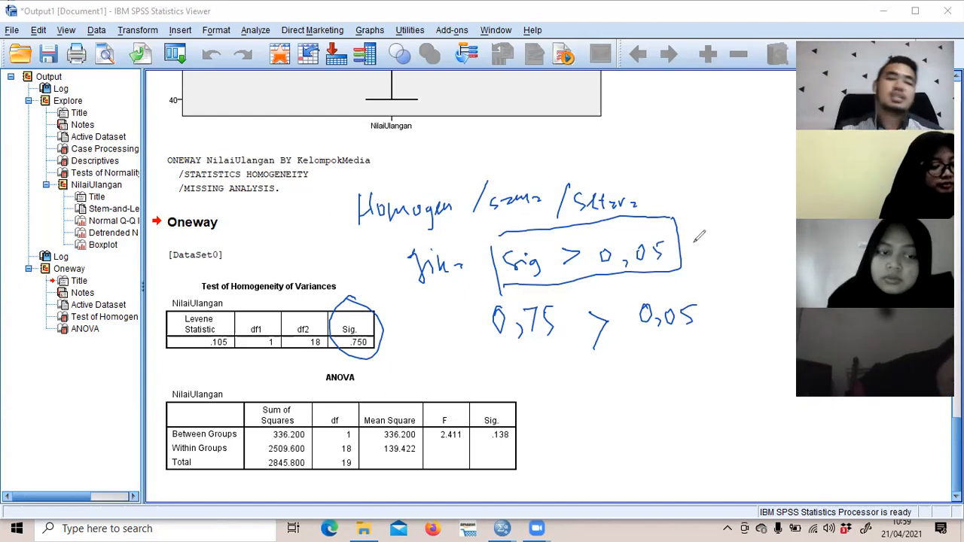
{"action": "left_click", "coordinate": [656, 107]}
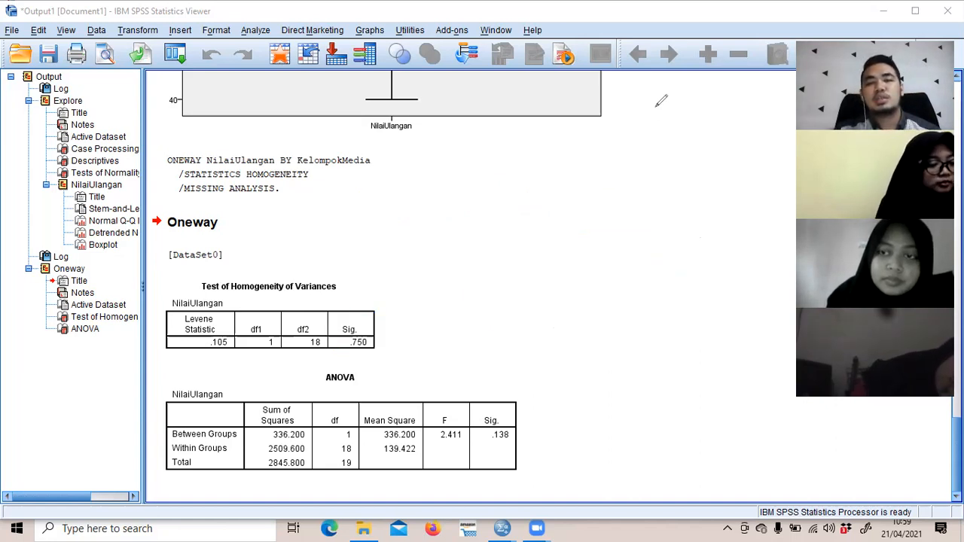